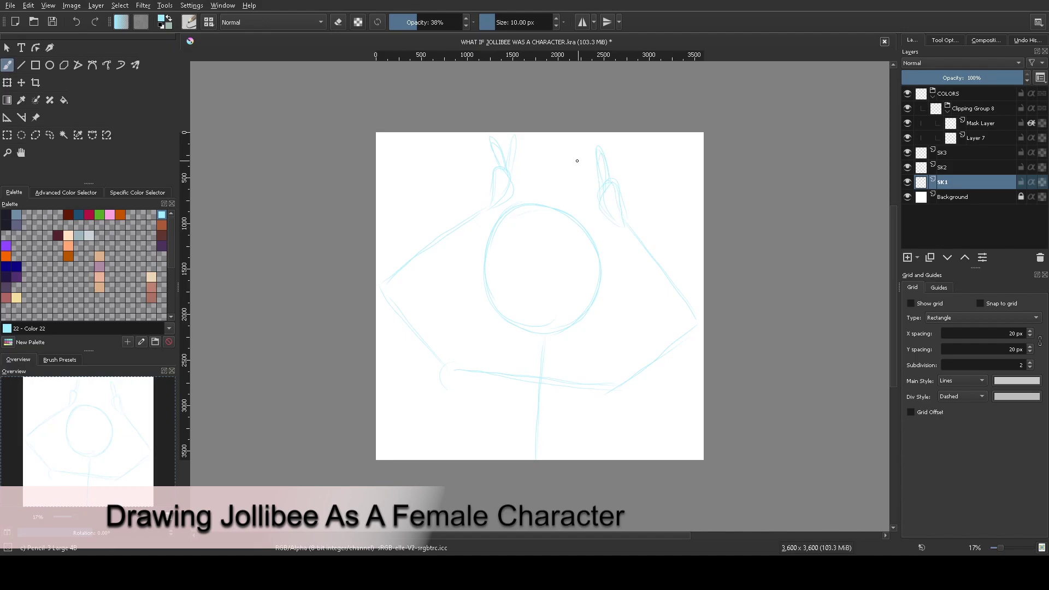
Draw horizontal and vertical face guidelines and rough raised arms in light blue on SK1
drag(608, 273, 458, 265)
mouse_move(541, 204)
mouse_down()
mouse_move(535, 331)
mouse_move(496, 313)
mouse_move(503, 358)
mouse_up()
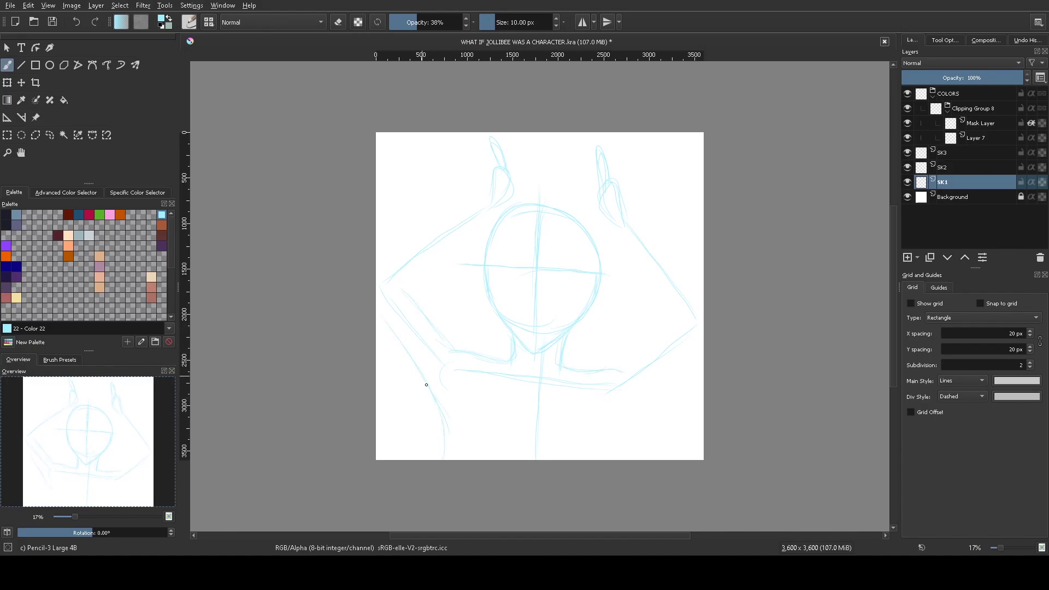
drag(626, 365, 680, 326)
drag(404, 283, 472, 202)
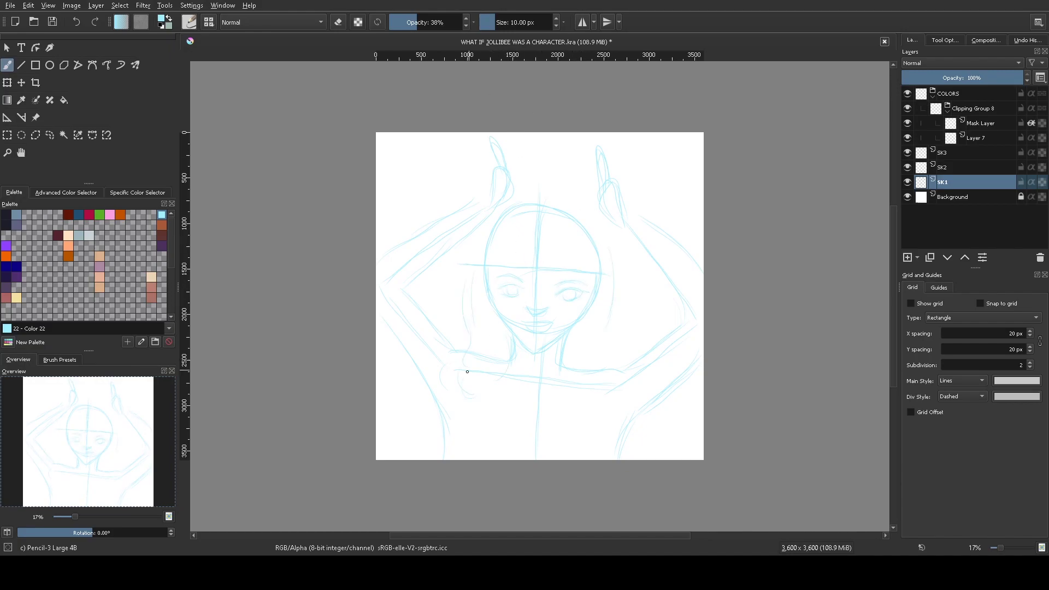
Sketch the bow collar, a hair bun and the upper head curve
drag(556, 390, 562, 411)
drag(527, 218, 598, 211)
drag(516, 189, 593, 183)
ctrl+click(961, 167)
Zoom in and trace the chin, jaw and face outline up to the temples in brown
key(plus)
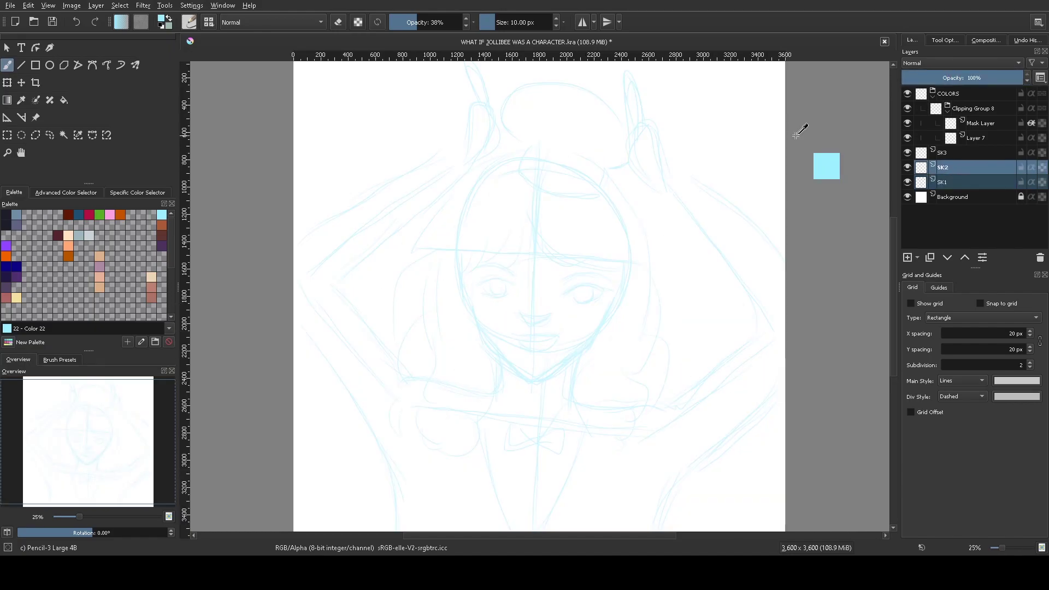
mouse_move(538, 377)
mouse_down()
mouse_move(595, 323)
mouse_move(549, 372)
mouse_move(468, 284)
mouse_up()
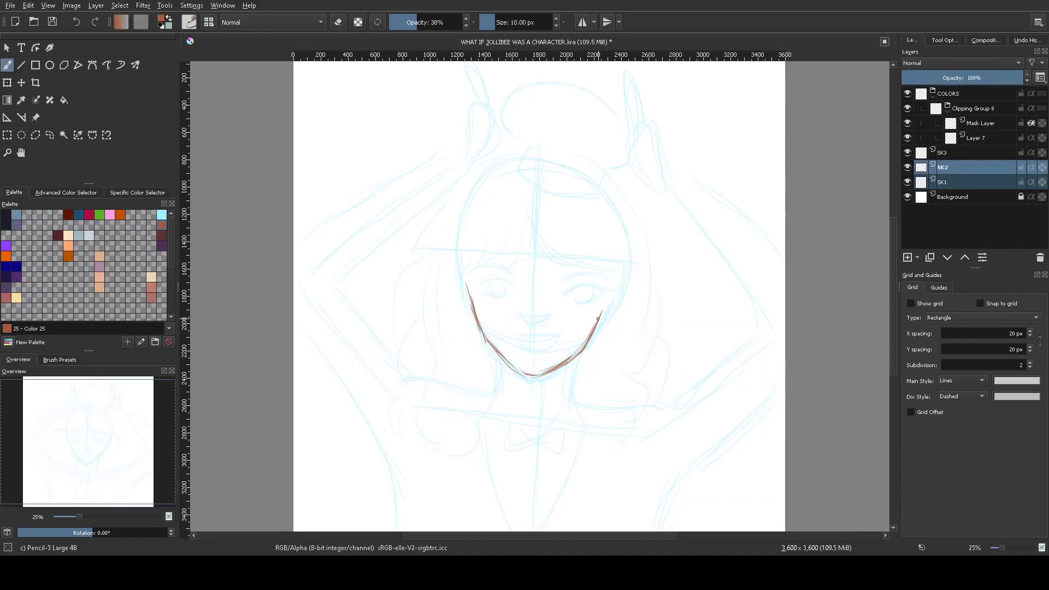
drag(610, 276, 586, 344)
drag(468, 255, 469, 295)
drag(597, 216, 612, 270)
mouse_move(468, 252)
mouse_down()
mouse_move(533, 194)
mouse_move(553, 270)
mouse_move(530, 222)
mouse_up()
drag(505, 258, 468, 275)
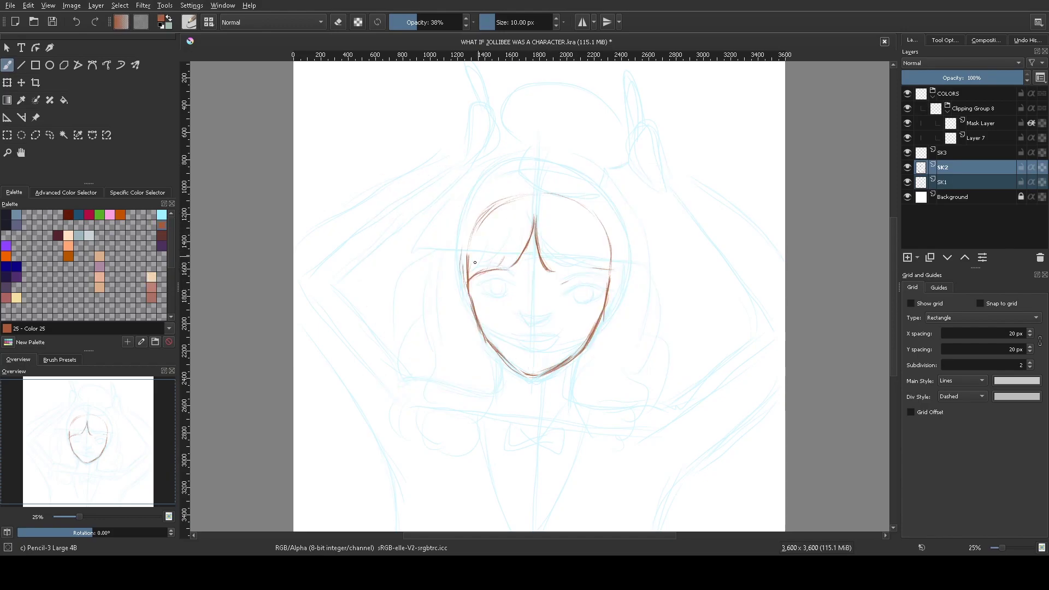
drag(462, 224, 469, 270)
drag(610, 210, 616, 274)
Erase the V-shaped bangs, then redraw the forehead hairline and outer head curves
mouse_move(526, 267)
mouse_down()
mouse_move(463, 295)
mouse_move(549, 262)
mouse_up()
key(e)
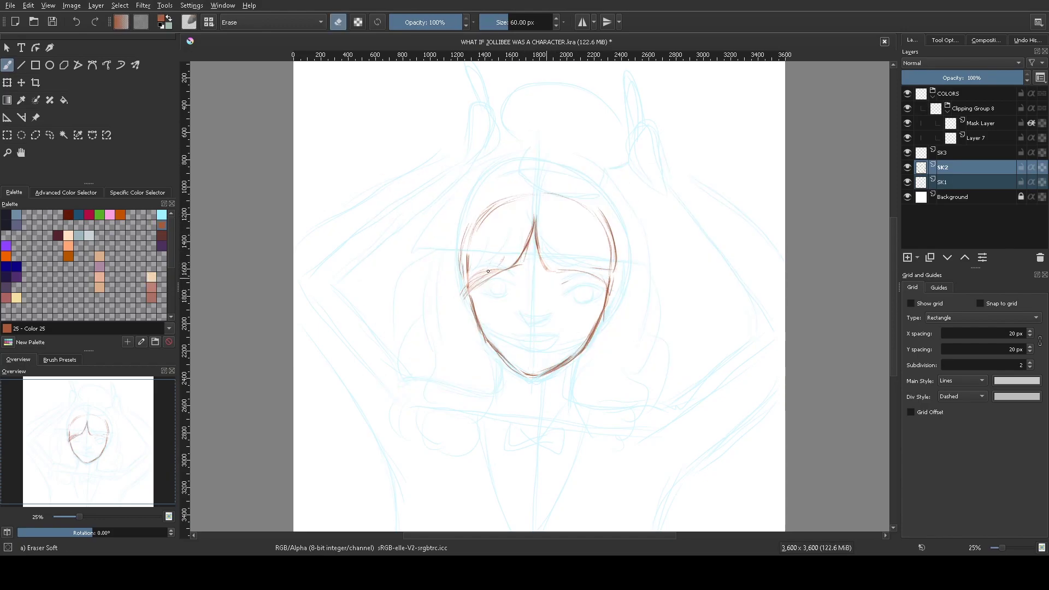
key(e)
drag(613, 286, 527, 253)
mouse_move(538, 253)
mouse_down()
mouse_move(462, 288)
mouse_move(612, 282)
mouse_up()
drag(534, 213, 528, 254)
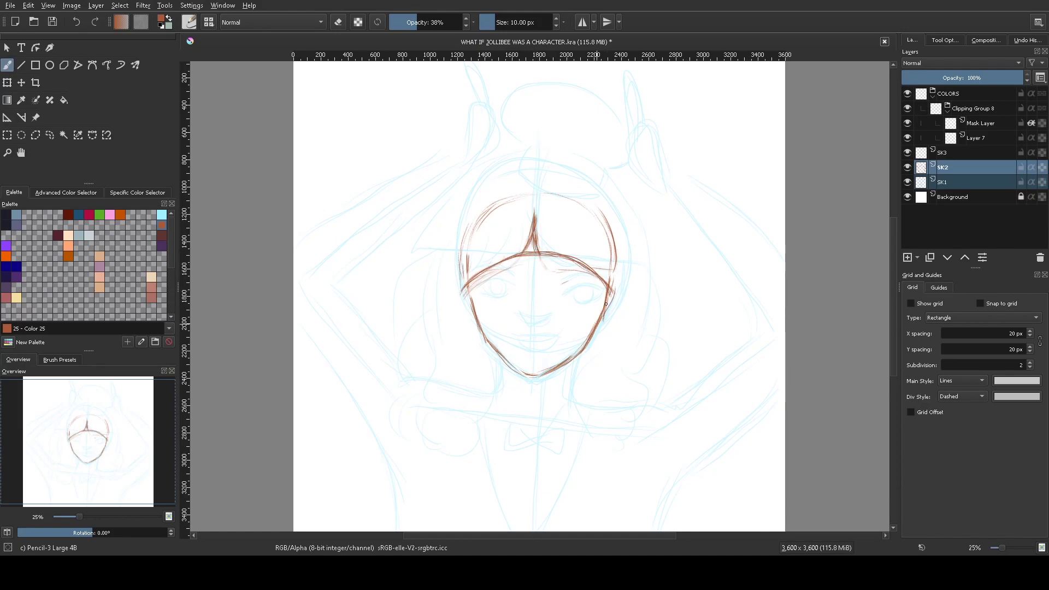
drag(628, 224, 606, 311)
drag(471, 203, 462, 297)
drag(626, 235, 611, 294)
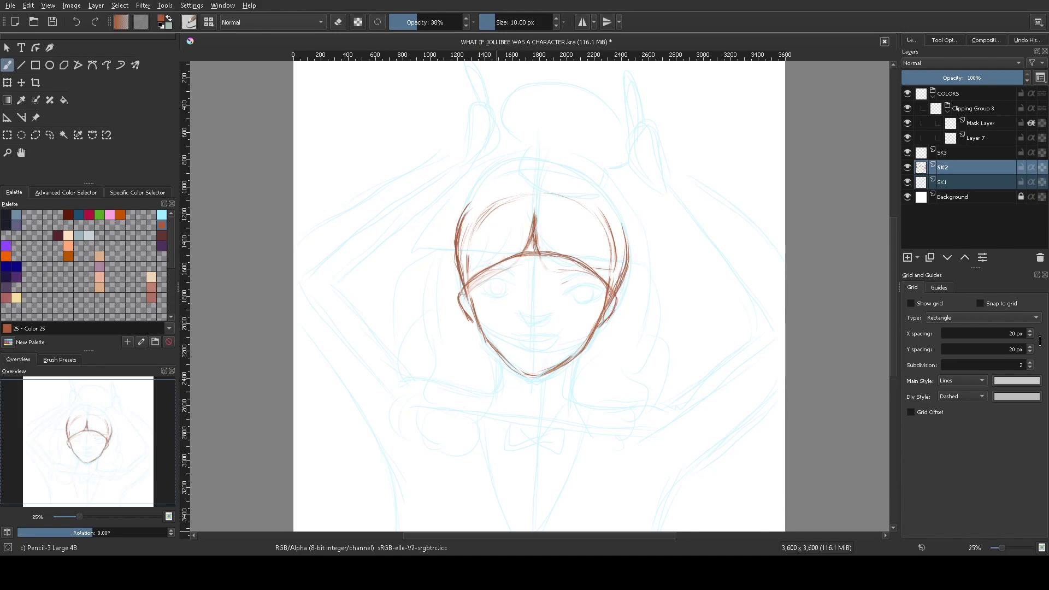
Draw bangs strands across both sides of the forehead and strands beside each cheek
key(plus)
mouse_move(530, 208)
mouse_down()
mouse_move(512, 249)
mouse_move(481, 262)
mouse_up()
drag(489, 232, 445, 295)
drag(470, 262, 437, 330)
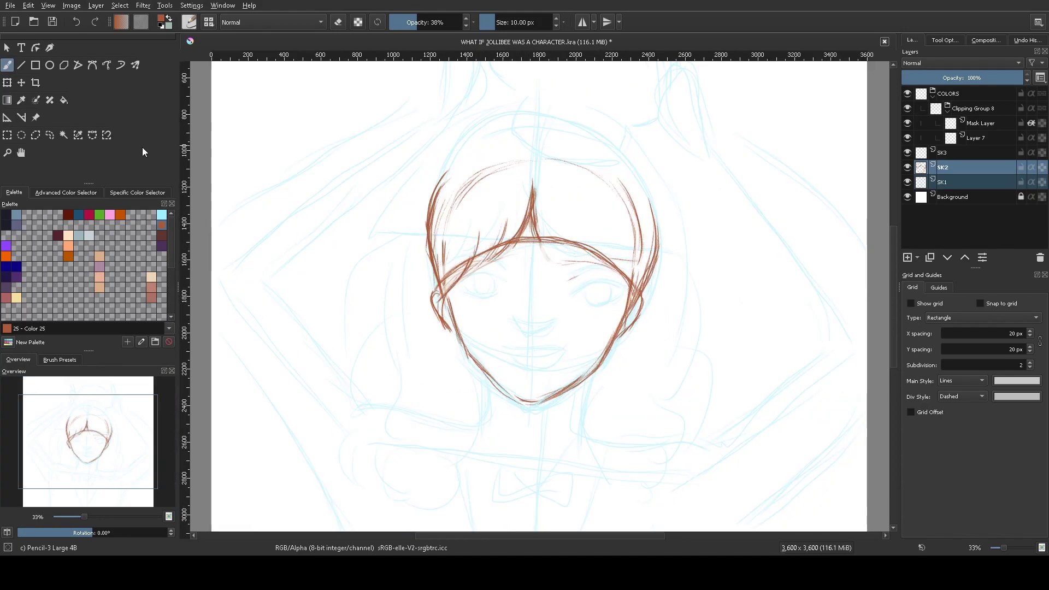
drag(482, 219, 442, 355)
drag(547, 221, 568, 261)
drag(563, 202, 607, 273)
mouse_move(625, 270)
mouse_down()
mouse_move(634, 331)
mouse_move(609, 390)
mouse_up()
mouse_move(620, 312)
mouse_down()
mouse_move(612, 391)
mouse_move(615, 336)
mouse_up()
drag(453, 333, 442, 381)
Extend the upper head outline, add long hair strands on both sides and the lower lip
drag(486, 169, 437, 246)
drag(623, 202, 659, 268)
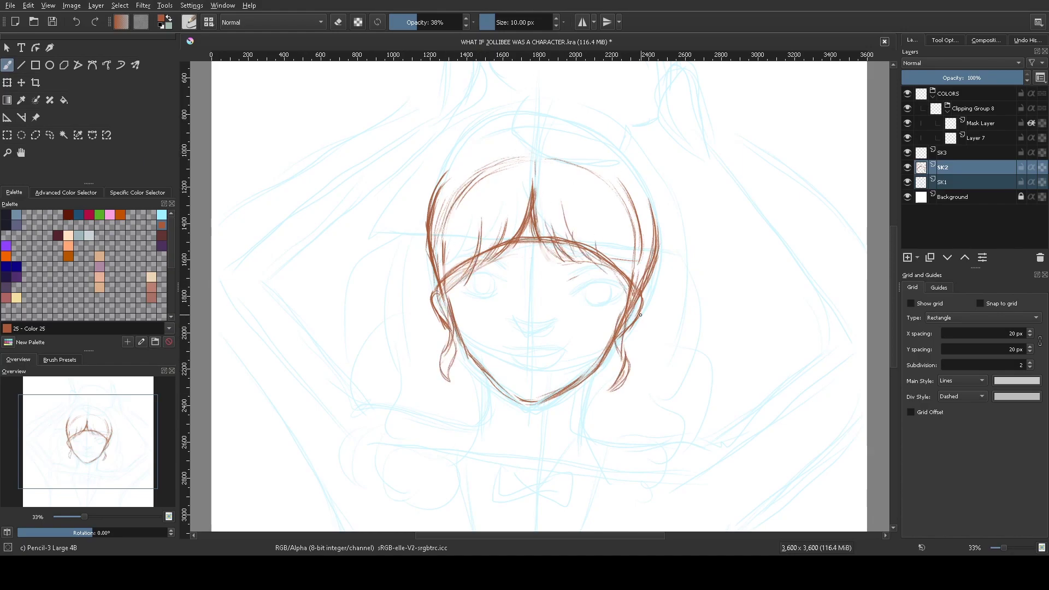
drag(630, 321, 617, 500)
drag(433, 272, 421, 481)
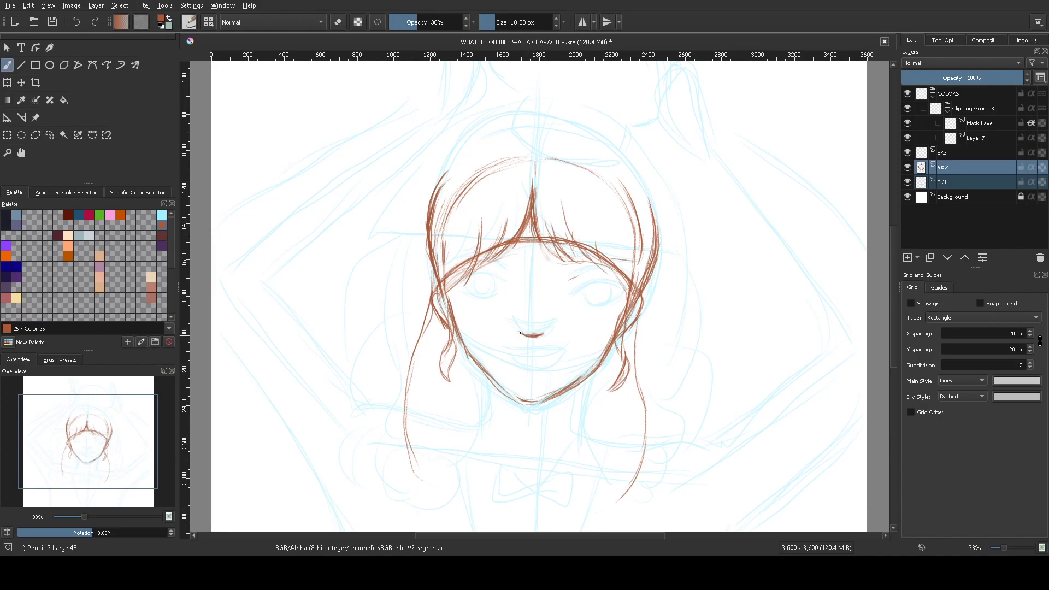
drag(556, 354, 511, 353)
Undo the lip strokes and redraw the upper lip line
right_click(543, 370)
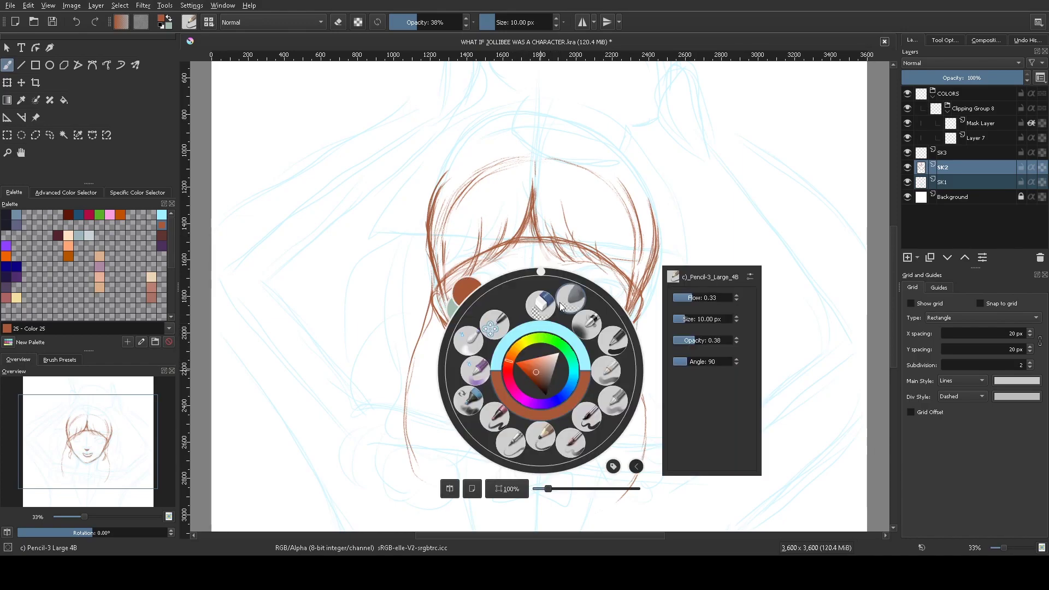
key(ctrl+z)
key(ctrl+z)
drag(511, 352, 558, 356)
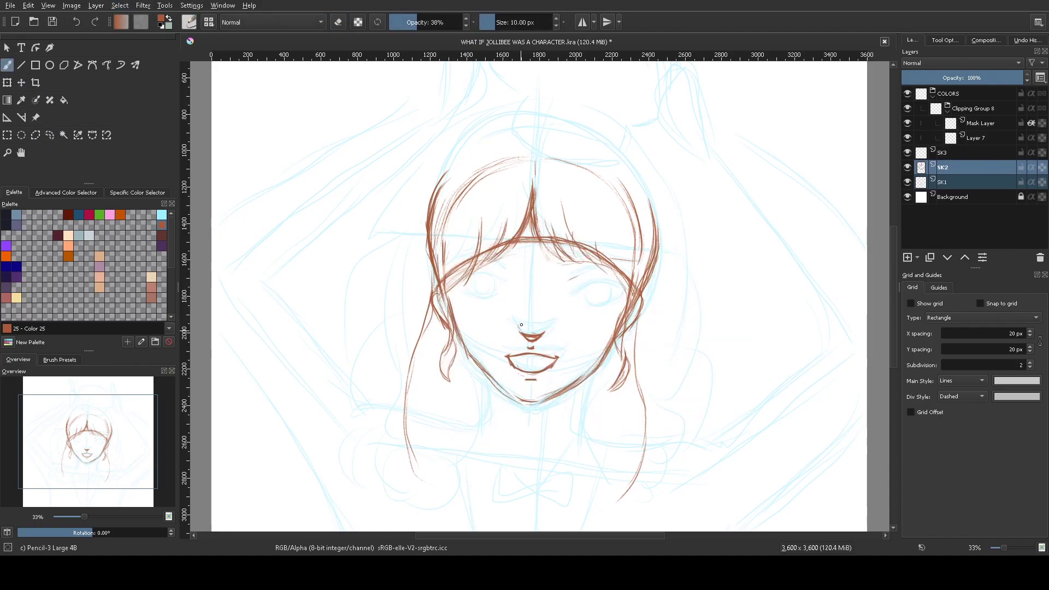
Draw both eyebrows, then draw the right eye on layer SK3 and darken its eyebrow
drag(505, 272, 467, 261)
drag(562, 274, 612, 268)
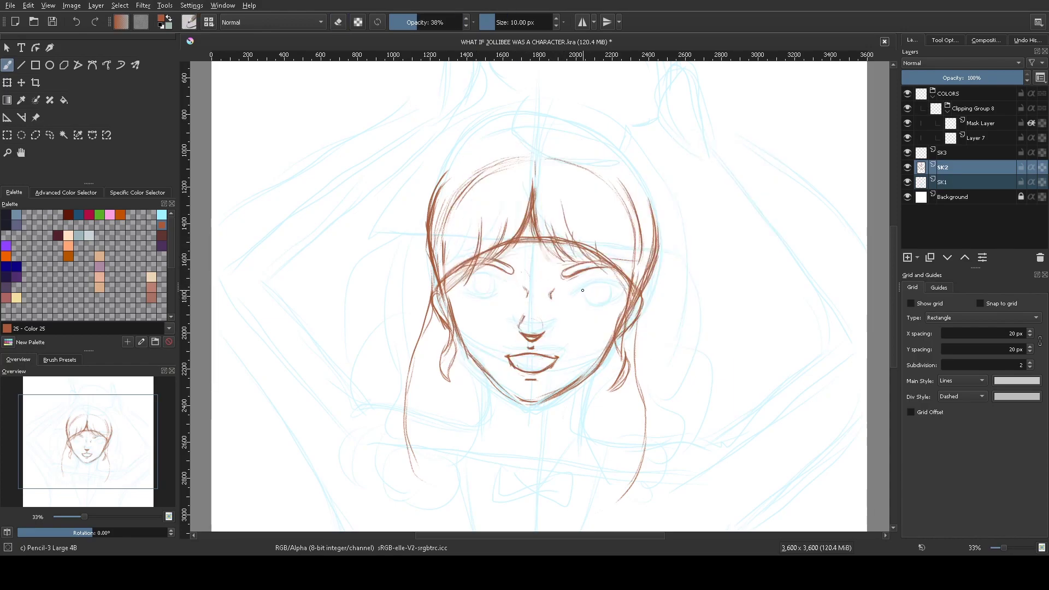
key(Page_Up)
mouse_move(566, 295)
mouse_down()
mouse_move(622, 283)
mouse_move(607, 299)
mouse_up()
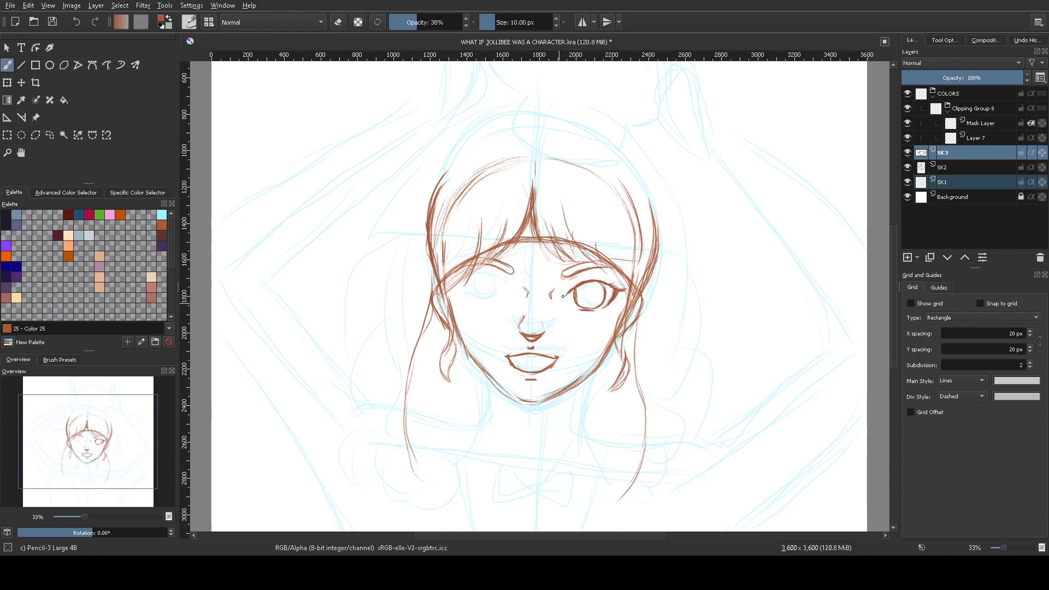
drag(564, 275, 608, 263)
Duplicate the eye layer, mirror it over the left eye, and merge it down into SK2
key(ctrl+j)
key(ctrl+t)
drag(591, 290, 469, 292)
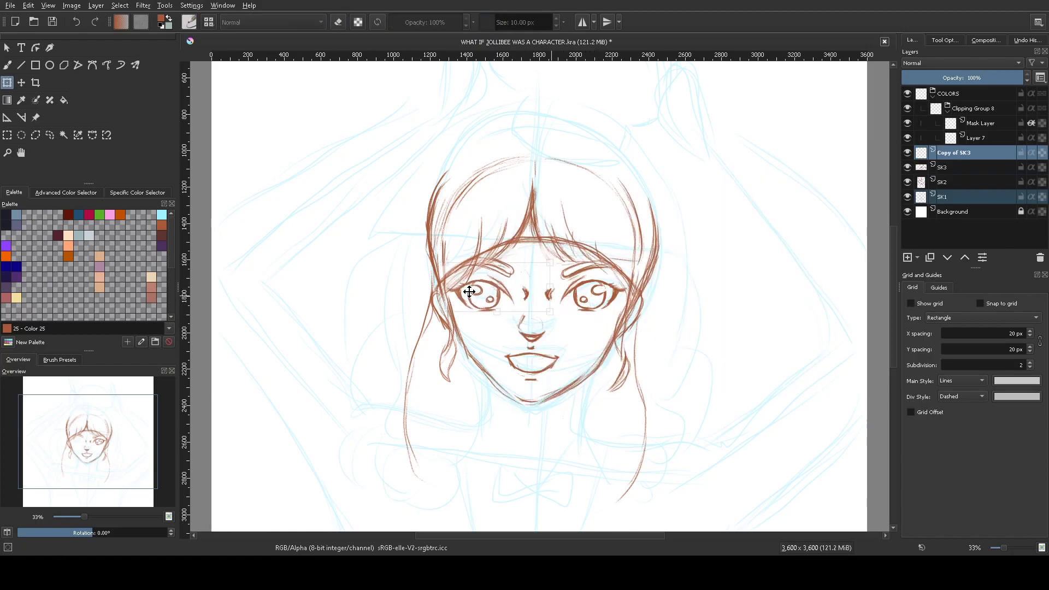
key(Return)
key(ctrl+shift+f)
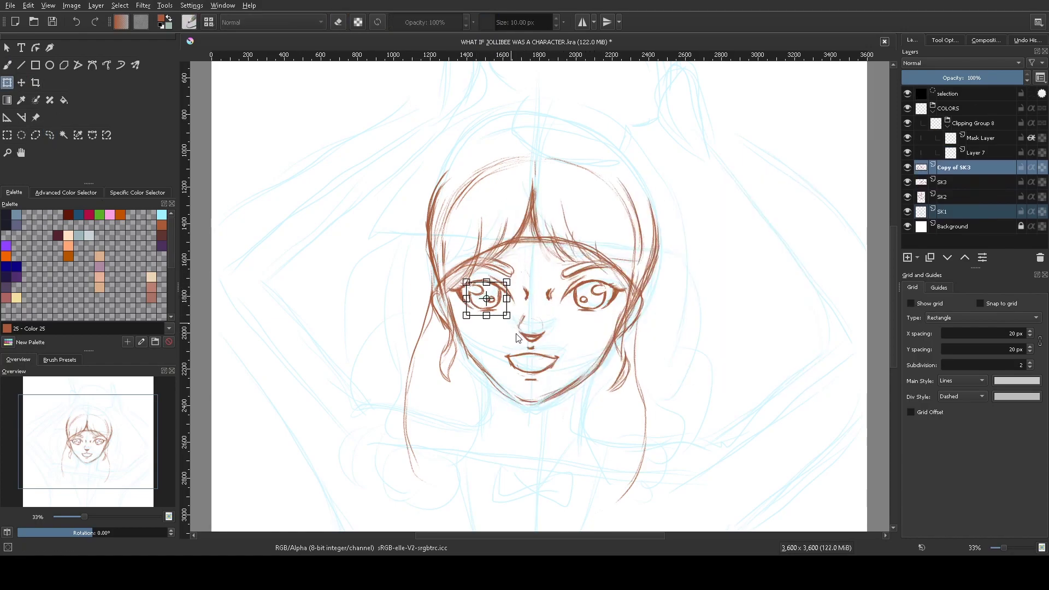
key(b)
key(e)
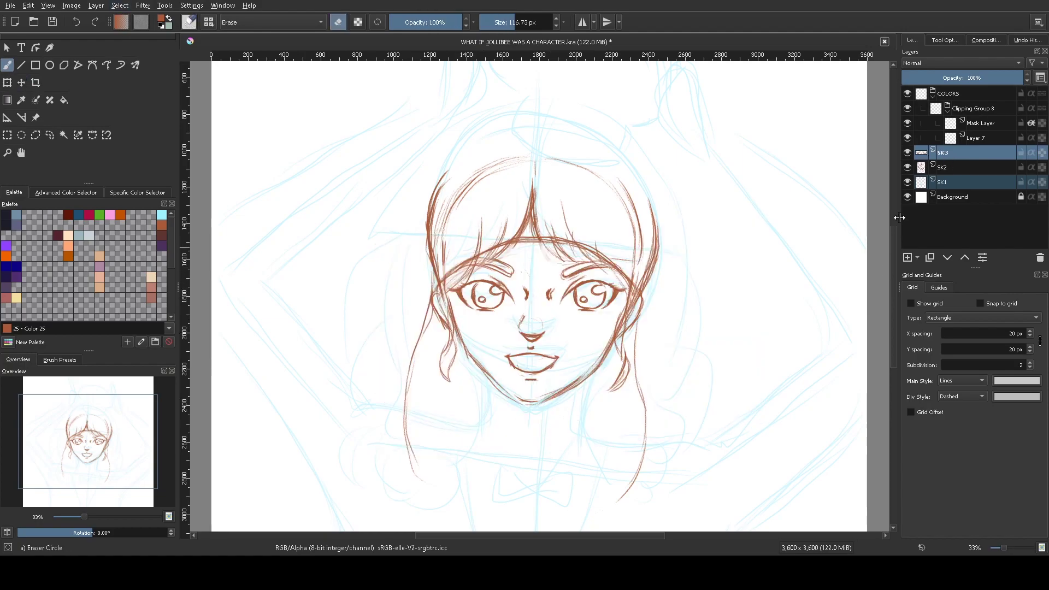
key(ctrl+e)
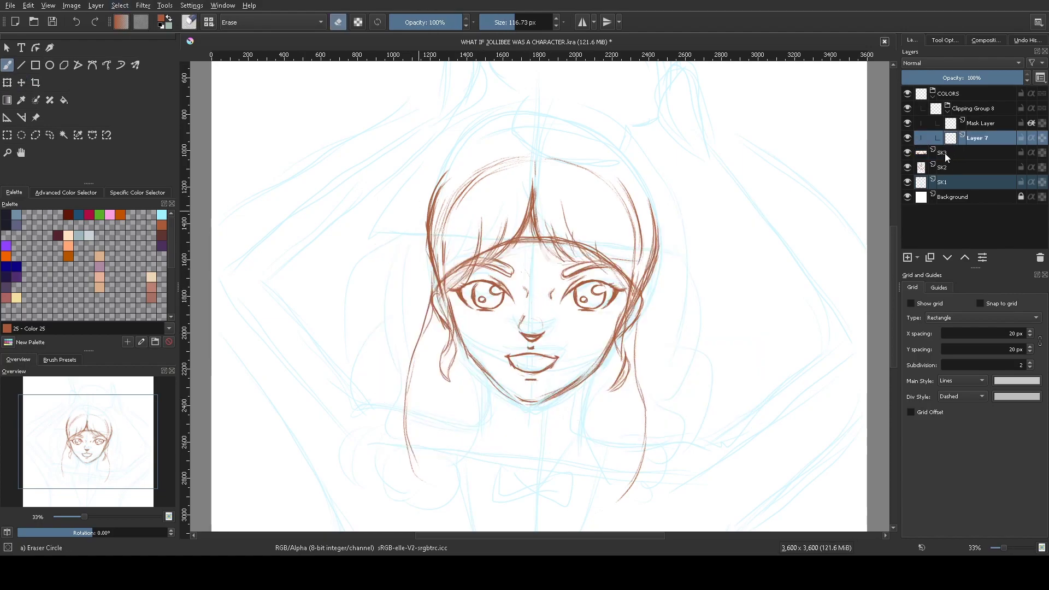
key(ctrl+e)
Erase stray bangs and both long hair lines, then draw a curling side strand on new Layer 9
mouse_move(477, 229)
mouse_down()
mouse_move(505, 248)
mouse_move(549, 229)
mouse_up()
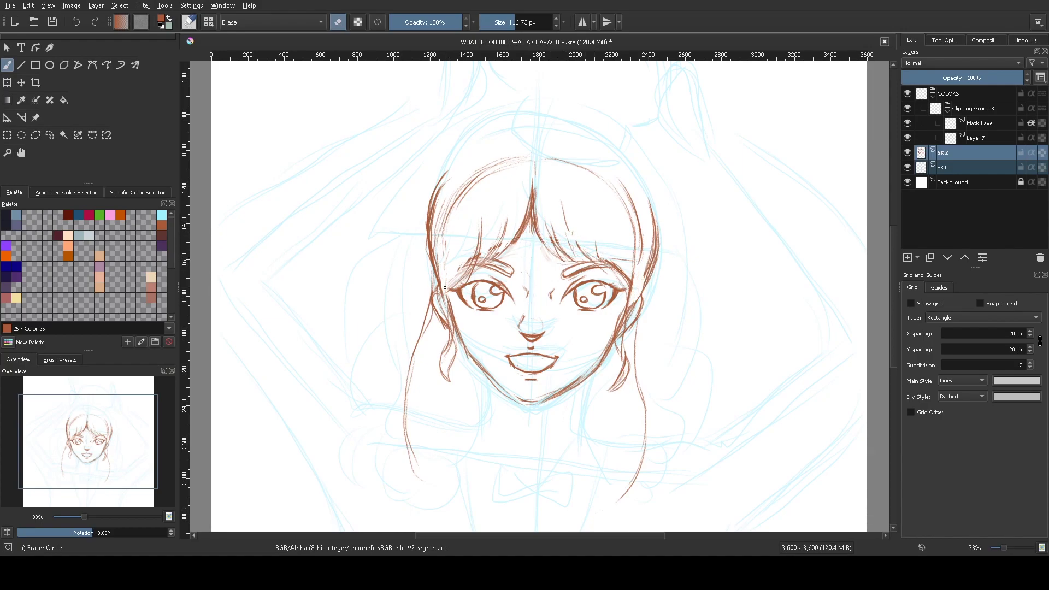
drag(620, 499, 640, 354)
drag(429, 303, 407, 472)
key(Insert)
key(/)
mouse_move(440, 330)
mouse_down()
mouse_move(421, 437)
mouse_move(389, 431)
mouse_up()
mouse_move(388, 431)
mouse_down()
mouse_move(421, 374)
mouse_move(481, 428)
mouse_move(469, 437)
mouse_up()
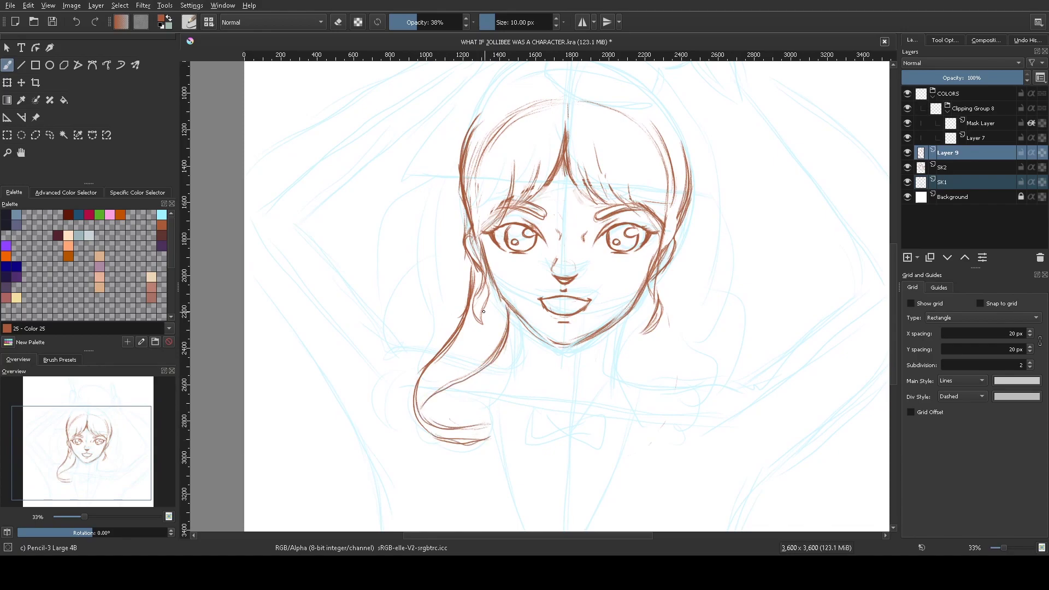
Draw both neck lines and trial left hair strands, undoing the unwanted strokes
key(e)
drag(484, 311, 453, 443)
key(e)
drag(521, 323, 528, 370)
drag(597, 336, 601, 384)
drag(531, 329, 497, 398)
key(ctrl+z)
drag(469, 263, 454, 338)
drag(440, 352, 443, 416)
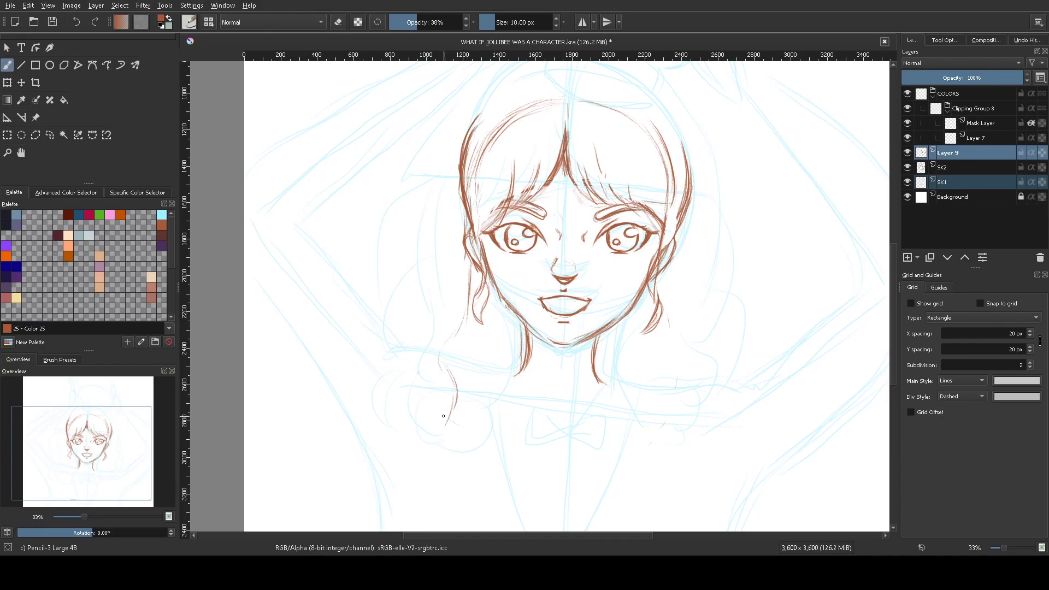
key(ctrl+z)
Add extra hair strands on the upper left of the head on layer SK2
scroll(541, 295, right, 2)
key(e)
click(954, 170)
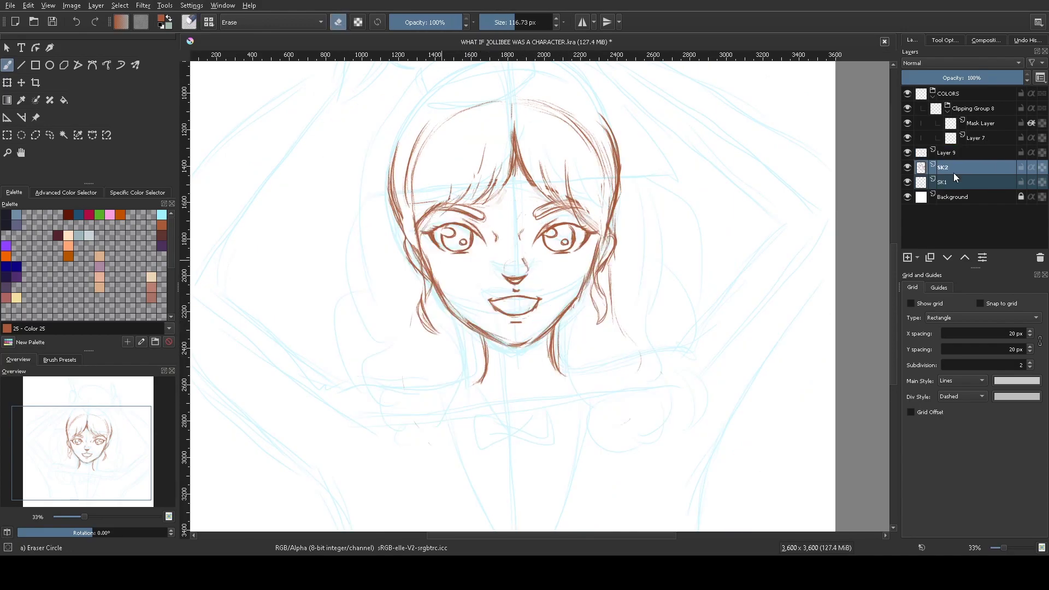
key(e)
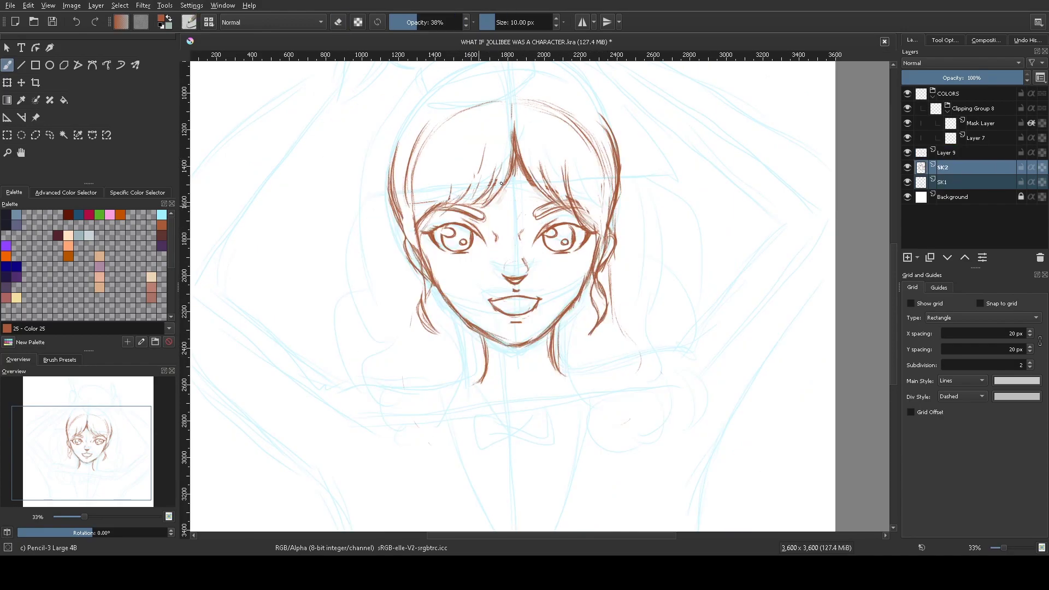
drag(508, 168, 464, 211)
mouse_move(473, 179)
mouse_down()
mouse_move(415, 235)
mouse_move(434, 333)
mouse_up()
drag(410, 131, 387, 245)
scroll(546, 295, left, 2)
click(959, 153)
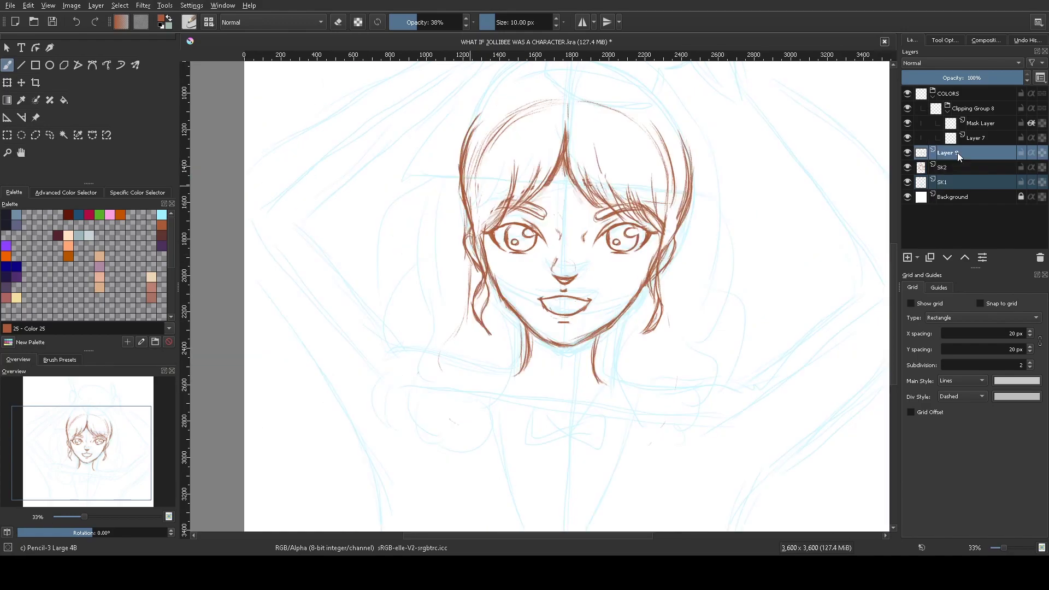
On Layer 9, draw lower-left hair strands and a long strand curving down the left side
drag(526, 333, 516, 375)
drag(502, 388, 494, 431)
drag(516, 314, 505, 382)
drag(499, 298, 494, 387)
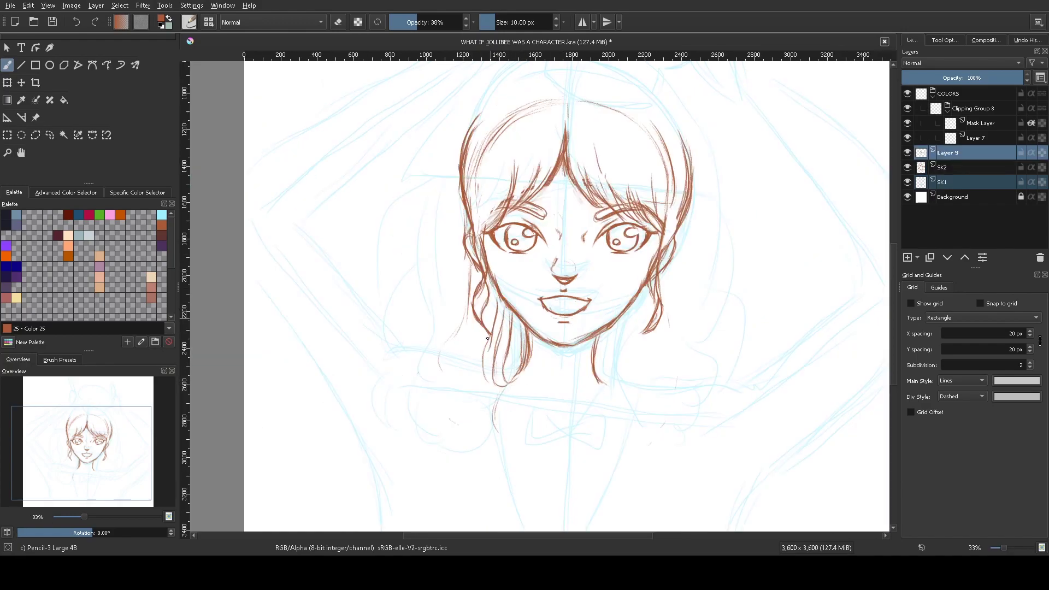
drag(489, 334, 483, 385)
drag(459, 186, 442, 357)
mouse_move(463, 213)
mouse_down()
mouse_move(420, 355)
mouse_move(426, 385)
mouse_up()
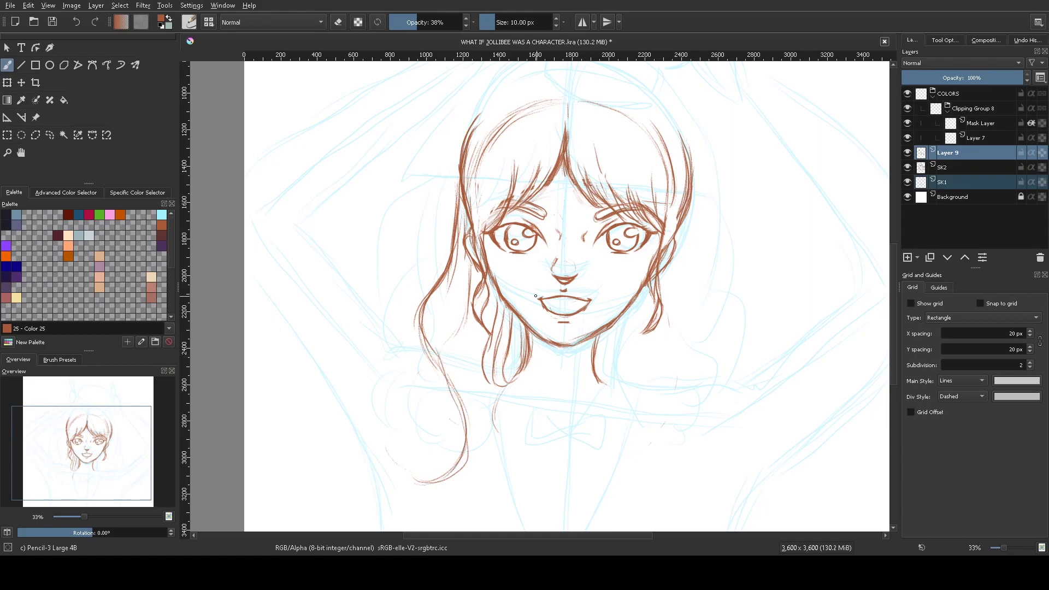
drag(434, 349, 415, 484)
mouse_move(475, 382)
mouse_down()
mouse_move(429, 482)
mouse_move(415, 476)
mouse_up()
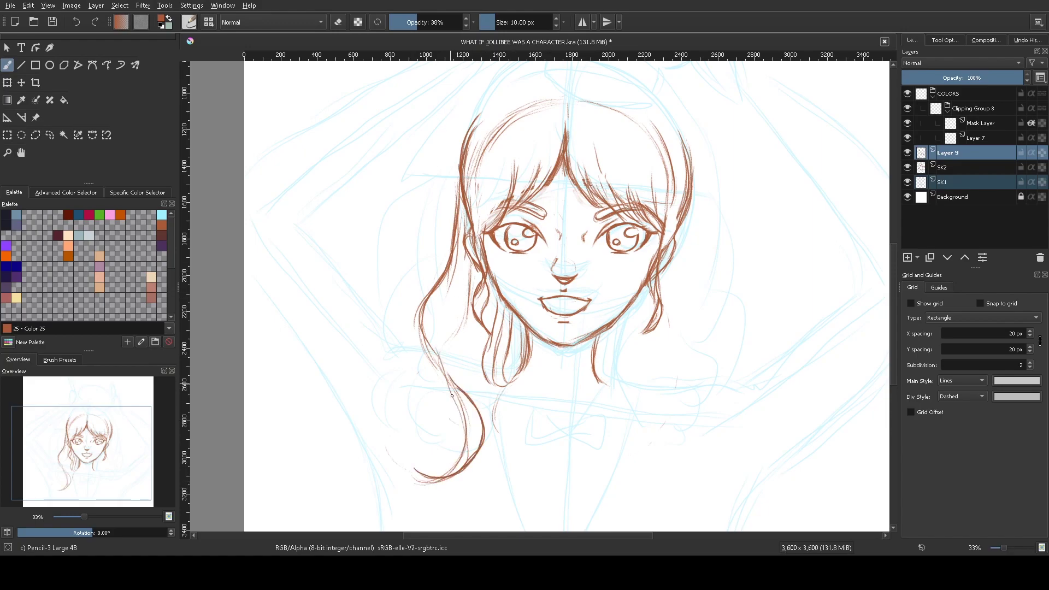
drag(467, 298, 416, 471)
Add a long curling strand and the outer left hair outline from the top of the head down
mouse_move(476, 268)
mouse_down()
mouse_move(439, 371)
mouse_move(494, 437)
mouse_up()
drag(464, 322, 502, 524)
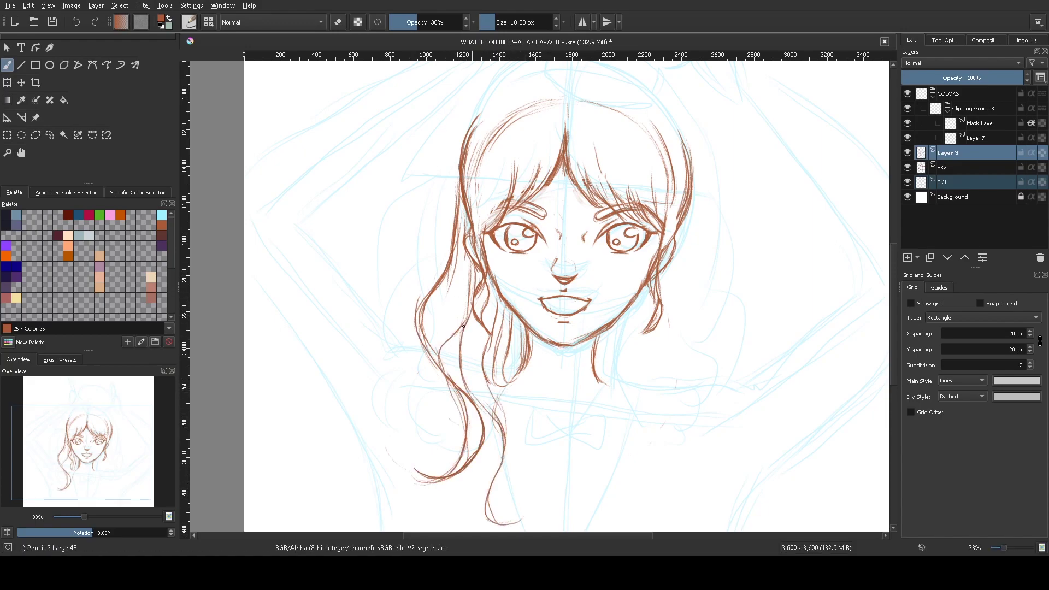
drag(538, 483, 491, 522)
mouse_move(459, 328)
mouse_down()
mouse_move(495, 500)
mouse_move(437, 385)
mouse_up()
drag(513, 303, 491, 382)
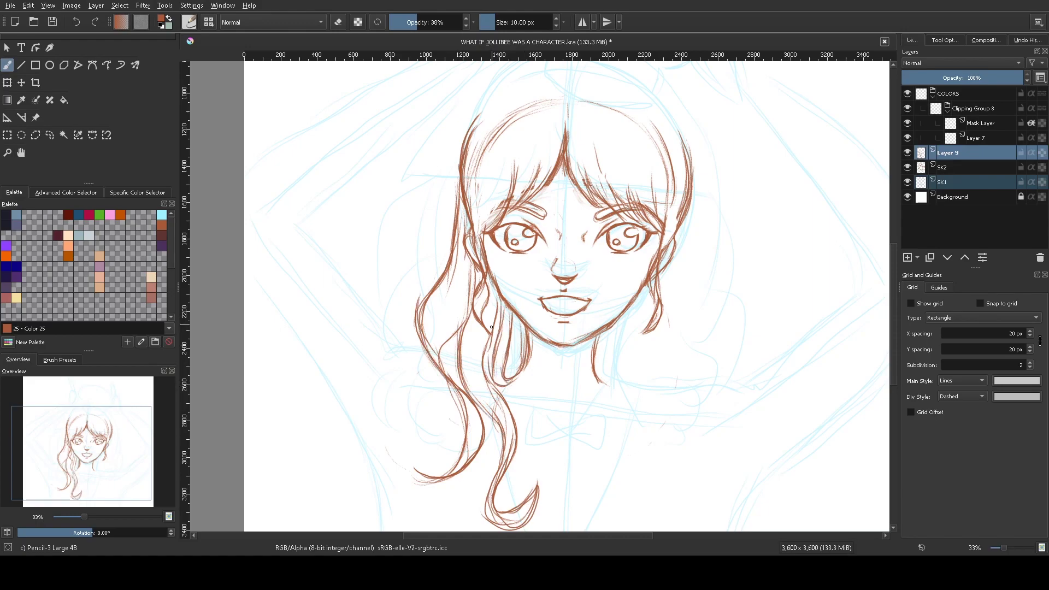
drag(478, 328, 462, 387)
drag(507, 134, 401, 284)
drag(431, 251, 398, 339)
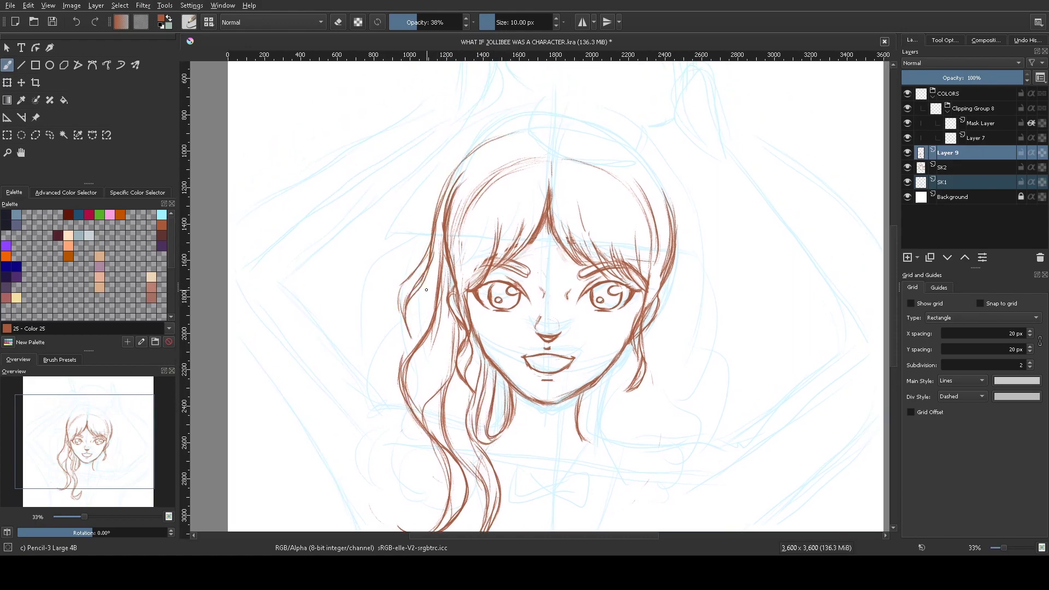
mouse_move(415, 418)
mouse_down()
mouse_move(383, 489)
mouse_move(410, 504)
mouse_move(391, 511)
mouse_up()
drag(413, 286, 400, 339)
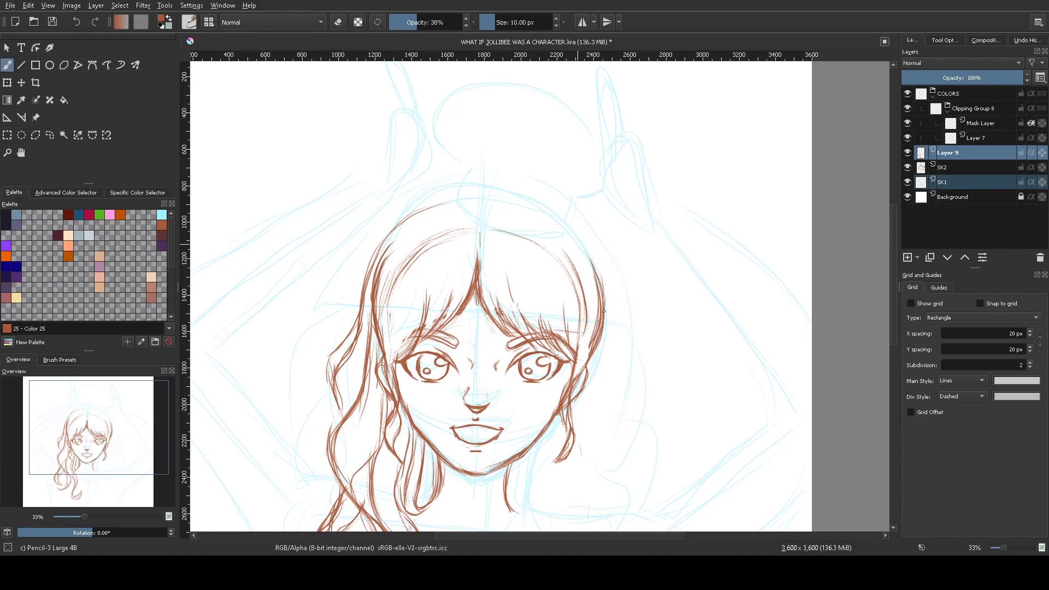
Sketch the right hair outline and curling strands near the lower right jaw
drag(601, 251, 585, 298)
drag(616, 236, 582, 354)
drag(633, 224, 589, 409)
drag(601, 186, 628, 385)
drag(645, 213, 617, 391)
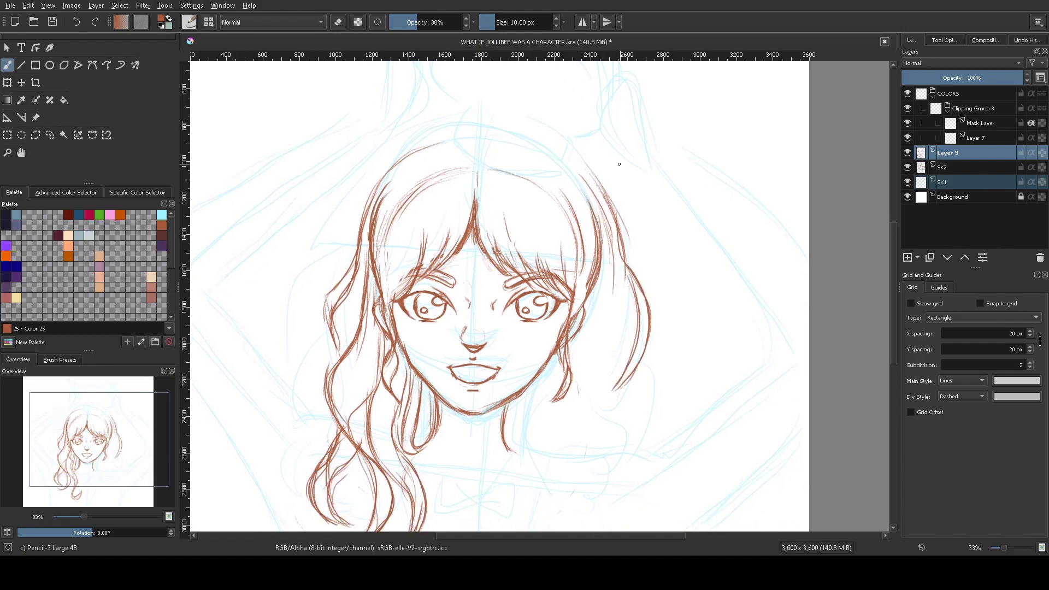
drag(506, 309, 495, 382)
drag(527, 297, 461, 503)
drag(525, 377, 456, 506)
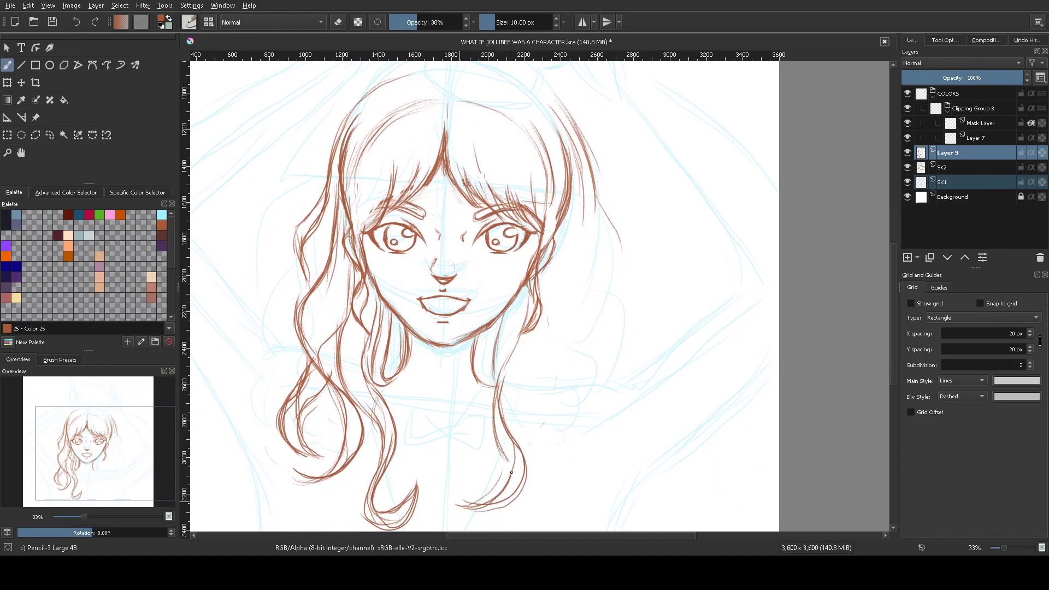
mouse_move(500, 339)
mouse_down()
mouse_move(494, 470)
mouse_move(535, 404)
mouse_move(515, 435)
mouse_up()
mouse_move(542, 323)
mouse_down()
mouse_move(545, 358)
mouse_move(519, 437)
mouse_move(557, 486)
mouse_up()
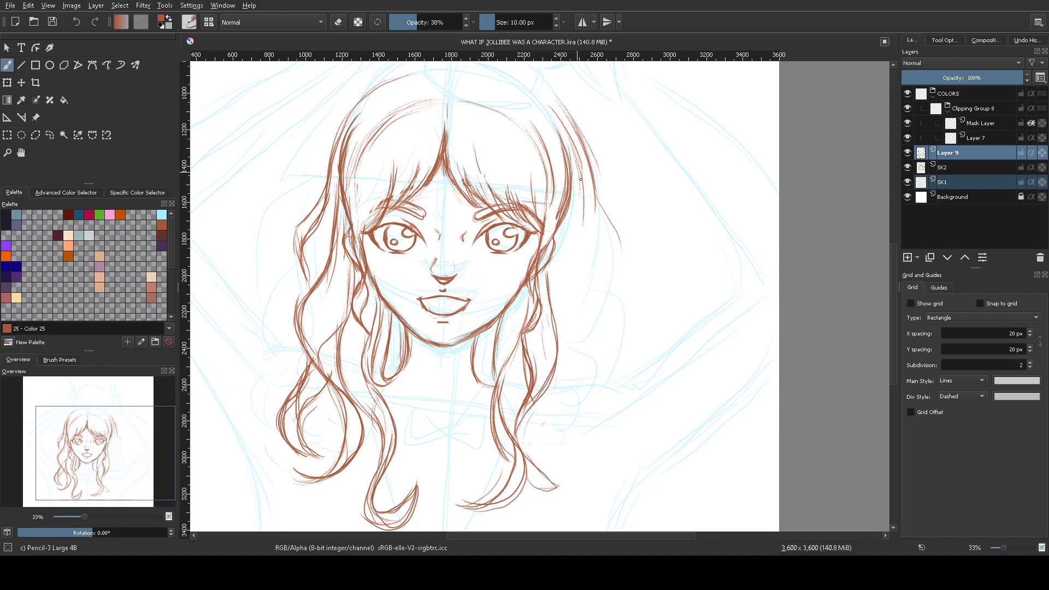
Add inner, outer and lower strands to the right hair, extending it downward
drag(582, 213, 601, 349)
drag(601, 256, 554, 402)
drag(571, 270, 546, 461)
mouse_move(573, 404)
mouse_down()
mouse_move(578, 527)
mouse_move(571, 519)
mouse_up()
drag(595, 196, 615, 284)
drag(607, 243, 595, 290)
drag(593, 369, 571, 464)
mouse_move(579, 385)
mouse_down()
mouse_move(588, 495)
mouse_move(576, 486)
mouse_up()
drag(590, 432, 568, 486)
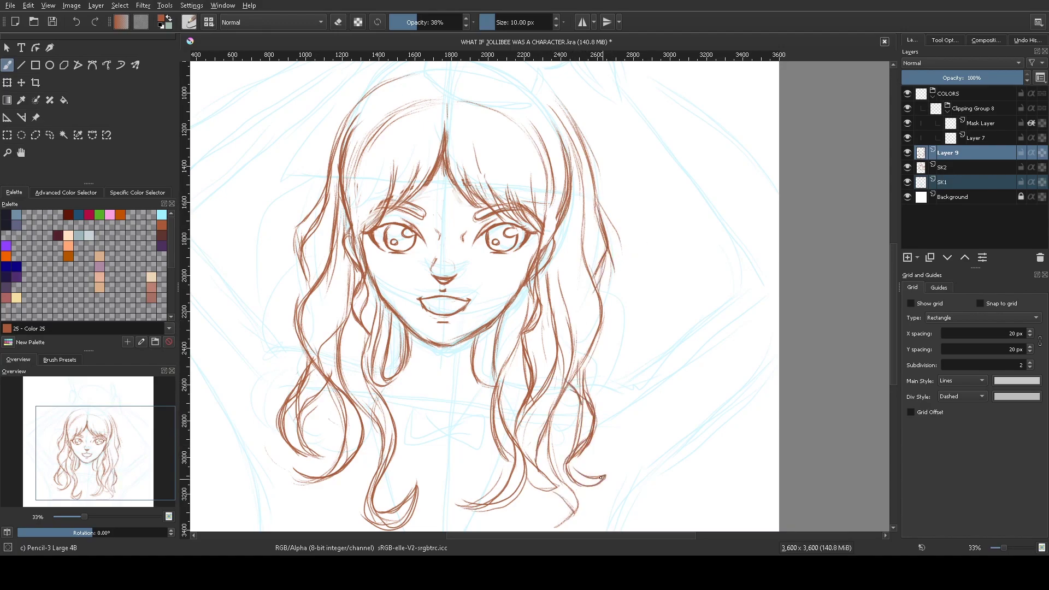
drag(582, 405, 578, 448)
scroll(546, 328, up, 3)
mouse_move(516, 218)
mouse_down()
mouse_move(508, 237)
mouse_move(405, 186)
mouse_move(508, 240)
mouse_up()
Sketch the chef hat outline above the head
drag(421, 183, 383, 107)
drag(514, 210, 569, 125)
drag(420, 118, 535, 93)
scroll(546, 274, down, 2)
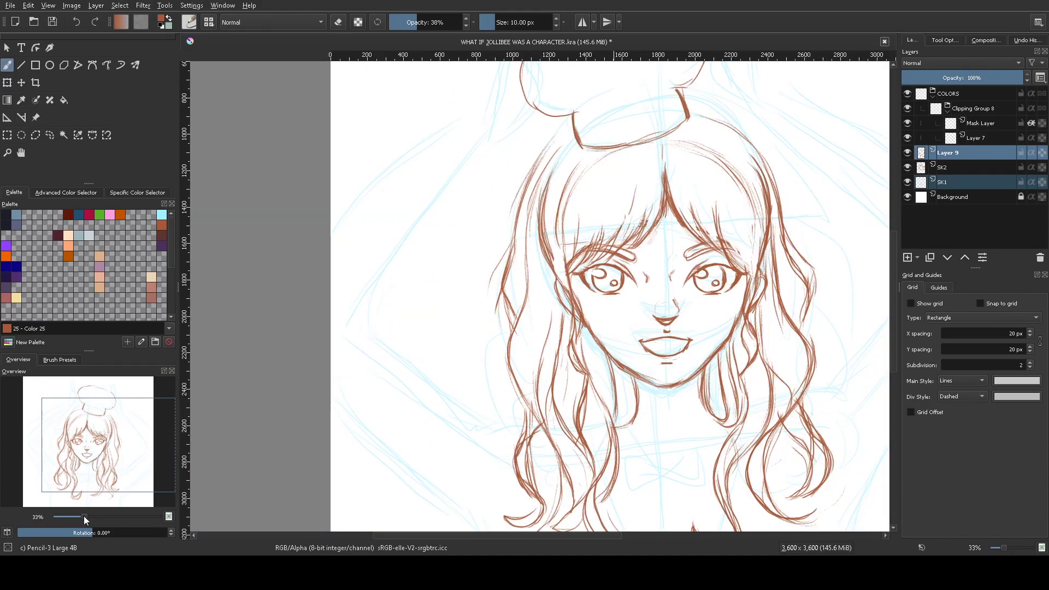
At 25% zoom on a new layer, sketch the V-shaped neckline and collar strokes below the chin
drag(83, 516, 79, 516)
key(ctrl+e)
key(Insert)
mouse_move(411, 388)
mouse_down()
mouse_move(440, 419)
mouse_move(472, 390)
mouse_up()
drag(429, 440, 447, 432)
mouse_move(448, 431)
mouse_down()
mouse_move(474, 421)
mouse_move(428, 433)
mouse_move(445, 435)
mouse_up()
Add the bow tie and the vertical line of shirt buttons
right_click(467, 389)
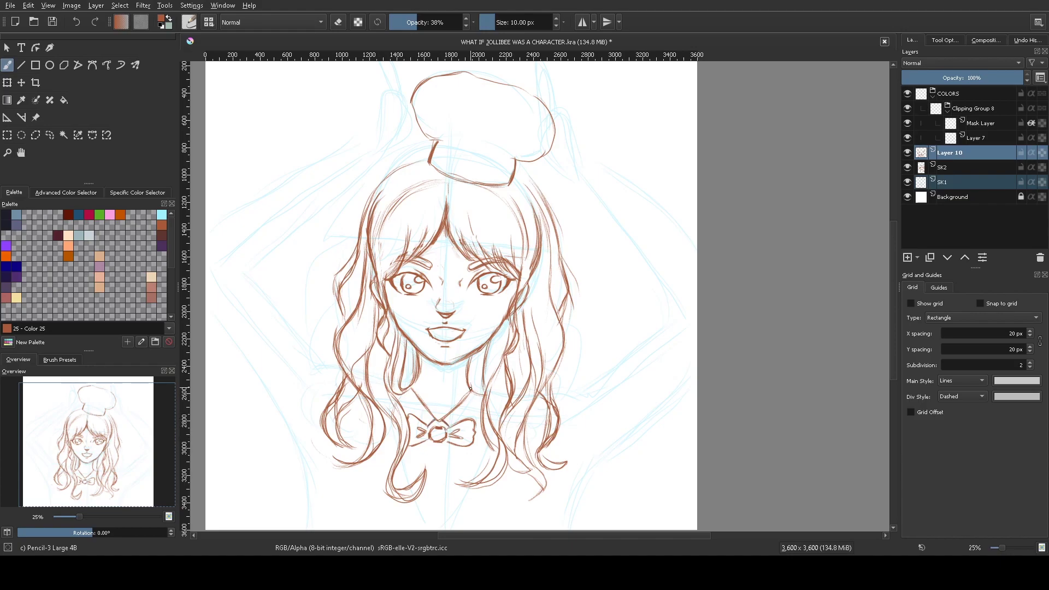
scroll(397, 376, down, 1)
drag(446, 408, 444, 495)
drag(437, 420, 435, 421)
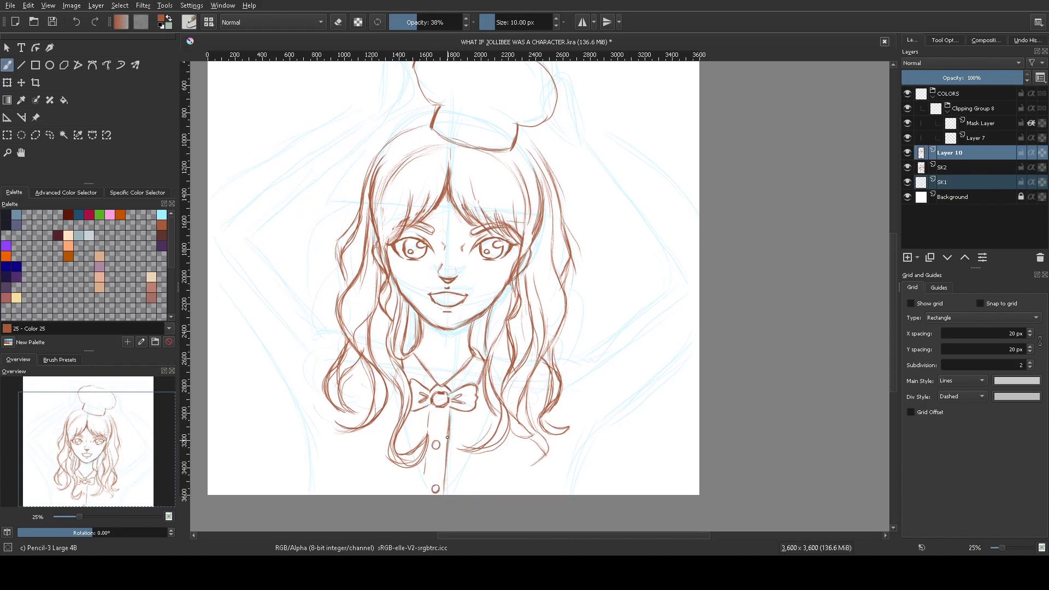
Sketch the left and right shoulder lines, undoing a stray right-shoulder stroke
mouse_move(554, 381)
mouse_down()
mouse_move(580, 343)
mouse_move(594, 359)
mouse_up()
drag(343, 333, 325, 327)
drag(313, 331, 325, 324)
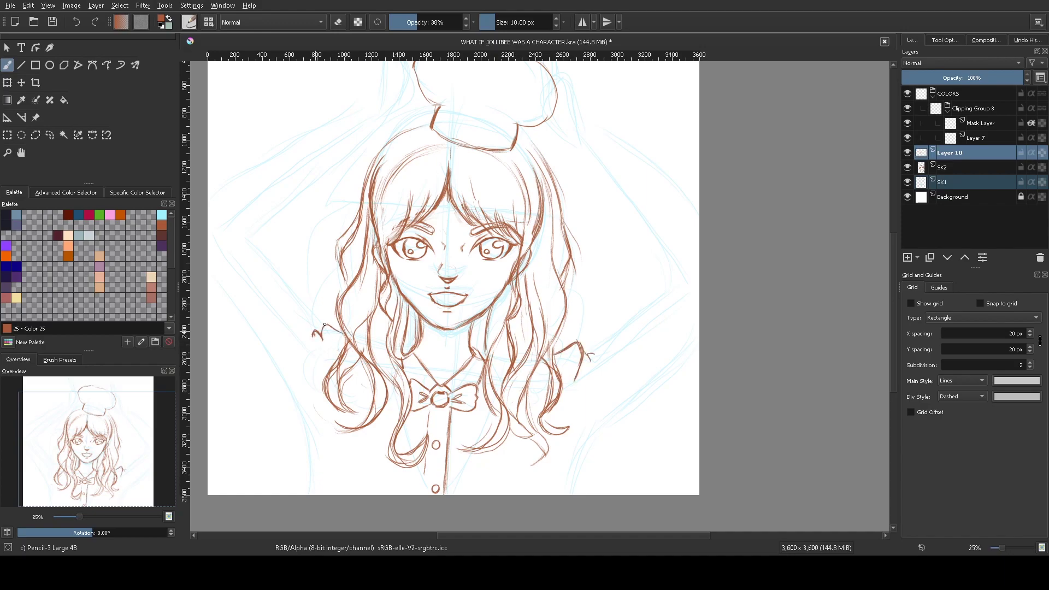
drag(576, 451, 572, 494)
right_click(568, 343)
drag(559, 344, 584, 336)
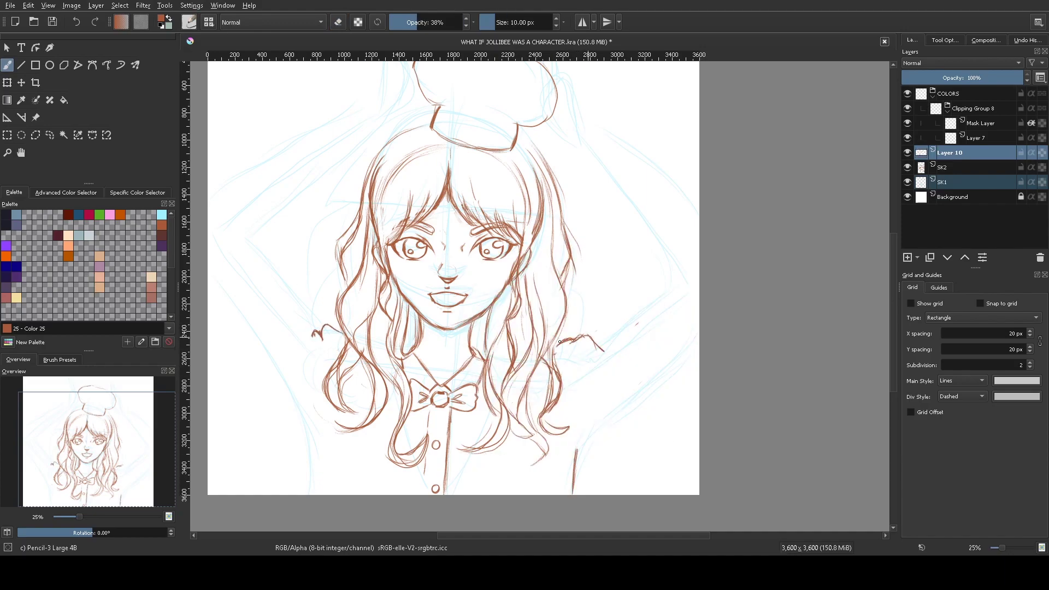
key(ctrl+z)
Draw the left and right body outlines and a right arm line, undoing the last stroke
drag(327, 419, 320, 494)
drag(576, 424, 563, 495)
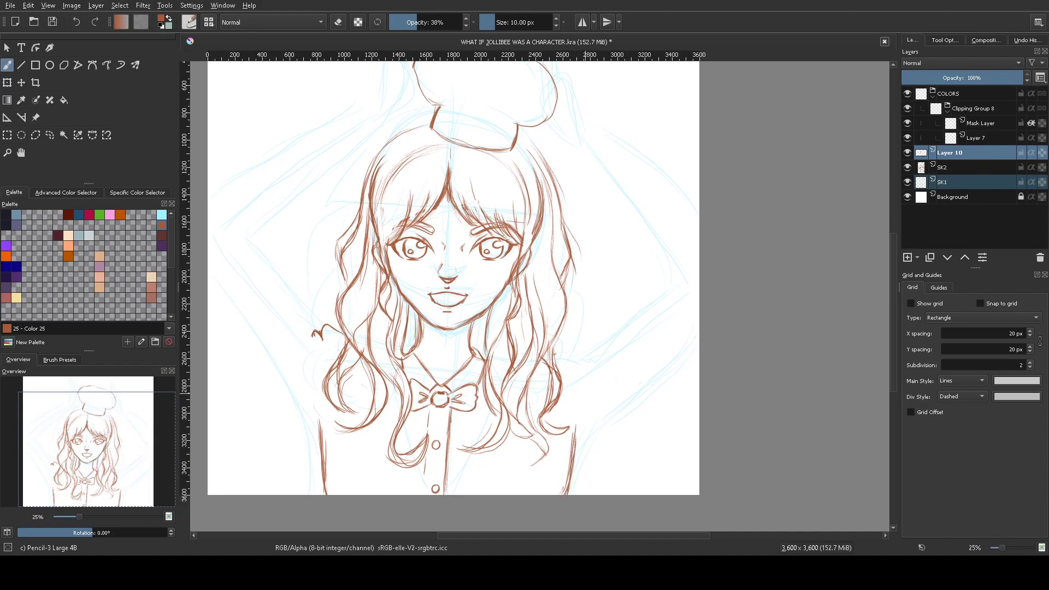
drag(578, 409, 580, 445)
mouse_move(580, 445)
mouse_down()
mouse_move(675, 329)
mouse_move(589, 425)
mouse_move(558, 345)
mouse_move(689, 283)
mouse_up()
key(ctrl+z)
Sketch the raised left arm and left hand above the head
mouse_move(330, 431)
mouse_down()
mouse_move(328, 336)
mouse_move(281, 302)
mouse_up()
drag(312, 334, 262, 281)
drag(313, 407, 308, 342)
drag(316, 429, 239, 315)
drag(257, 279, 248, 254)
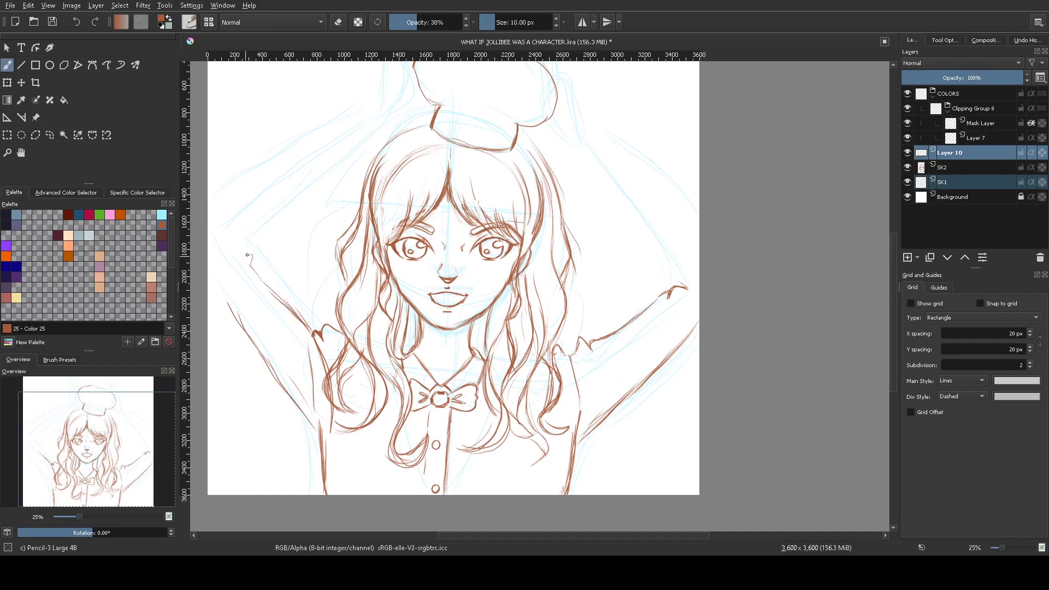
drag(300, 324, 247, 254)
click(113, 404)
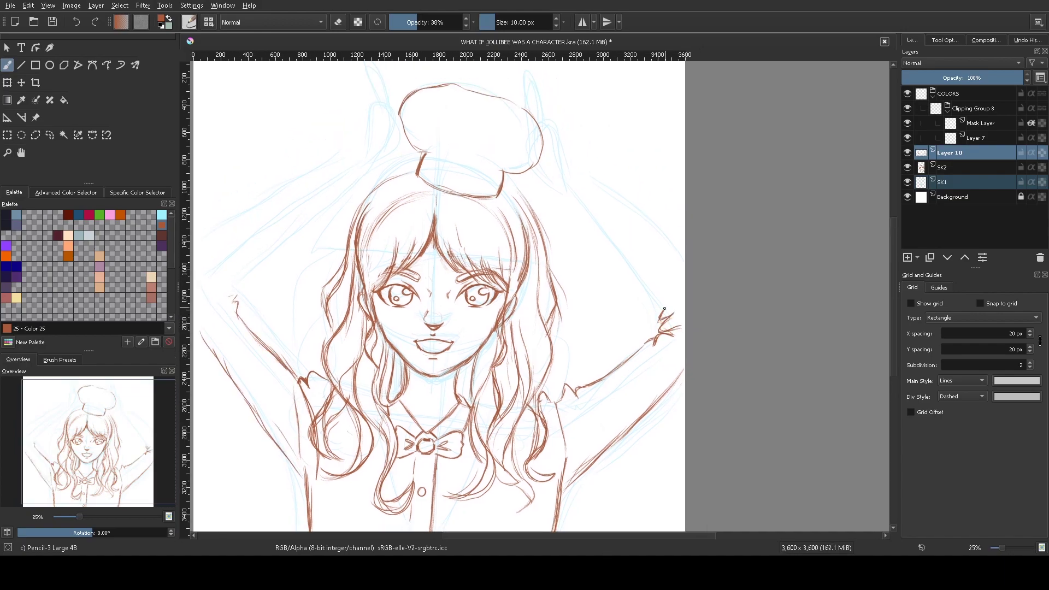
Draw the right forearm, elbow and fingers resting on the chef hat
mouse_move(662, 310)
mouse_down()
mouse_move(602, 228)
mouse_move(608, 187)
mouse_move(683, 262)
mouse_up()
drag(600, 223, 568, 189)
drag(605, 185, 571, 165)
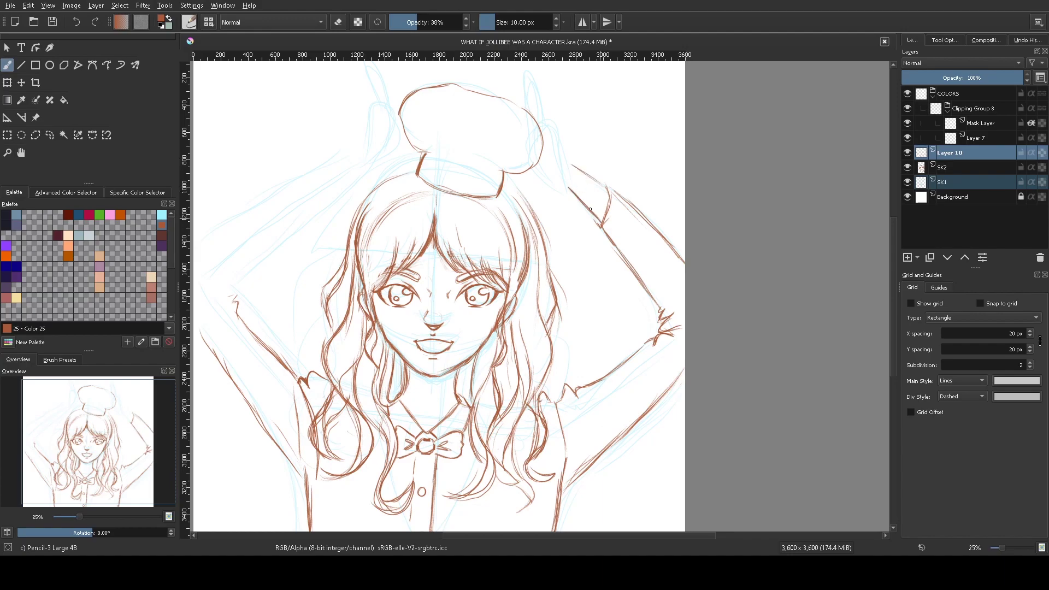
drag(526, 139, 564, 180)
drag(551, 133, 537, 144)
drag(527, 140, 519, 73)
drag(535, 118, 555, 139)
scroll(237, 348, up, 3)
Outline the raised left arm from the hand down to the elbow
drag(236, 348, 355, 229)
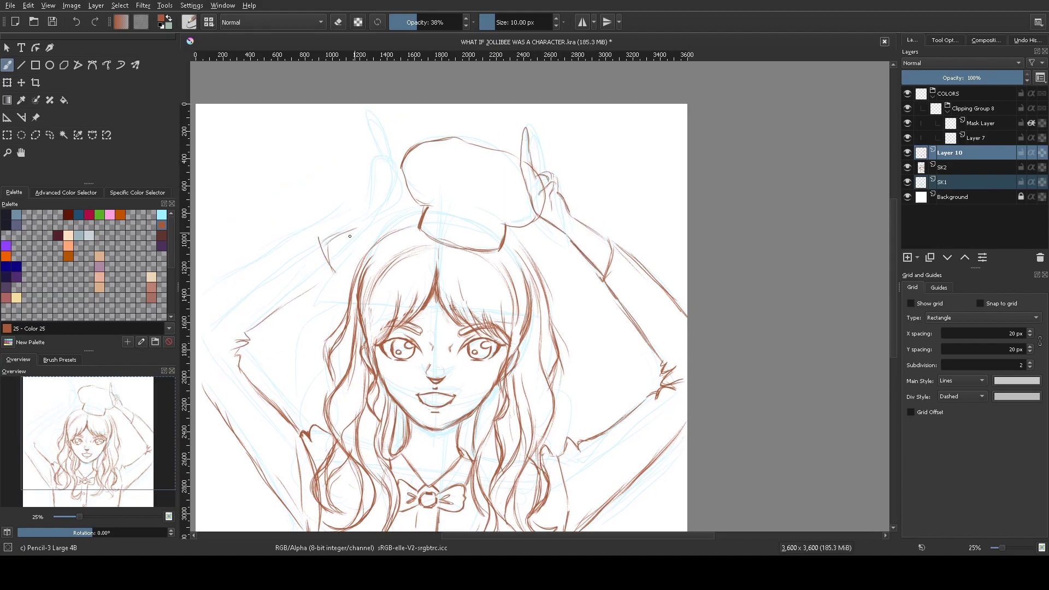
drag(333, 269, 399, 161)
drag(388, 202, 346, 238)
drag(313, 238, 196, 310)
scroll(89, 517, down, 2)
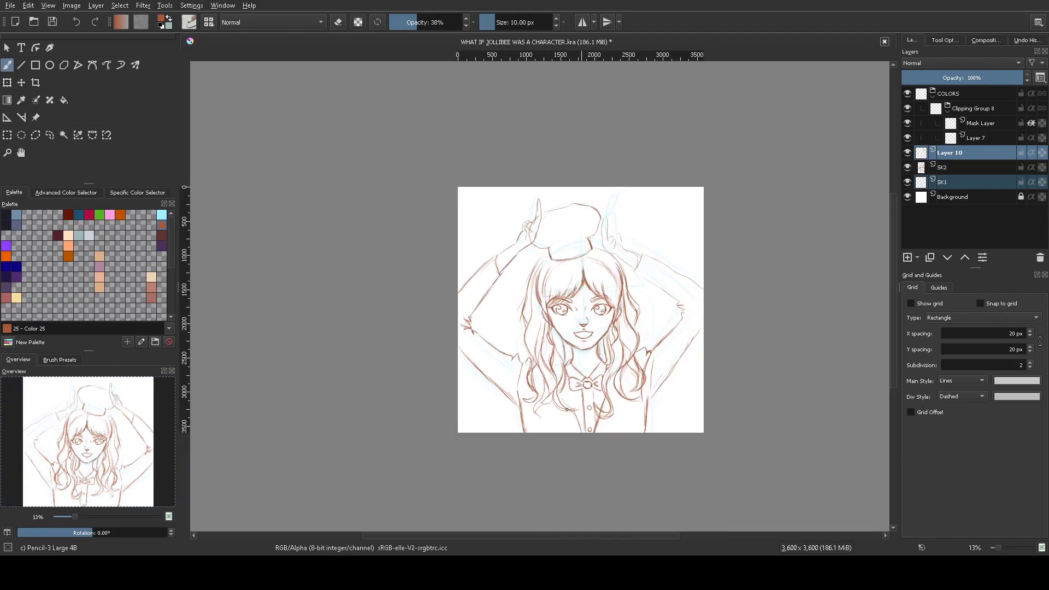
Erase a stray arm line with the eraser and re-sketch the right arm rising to the hand
key(e)
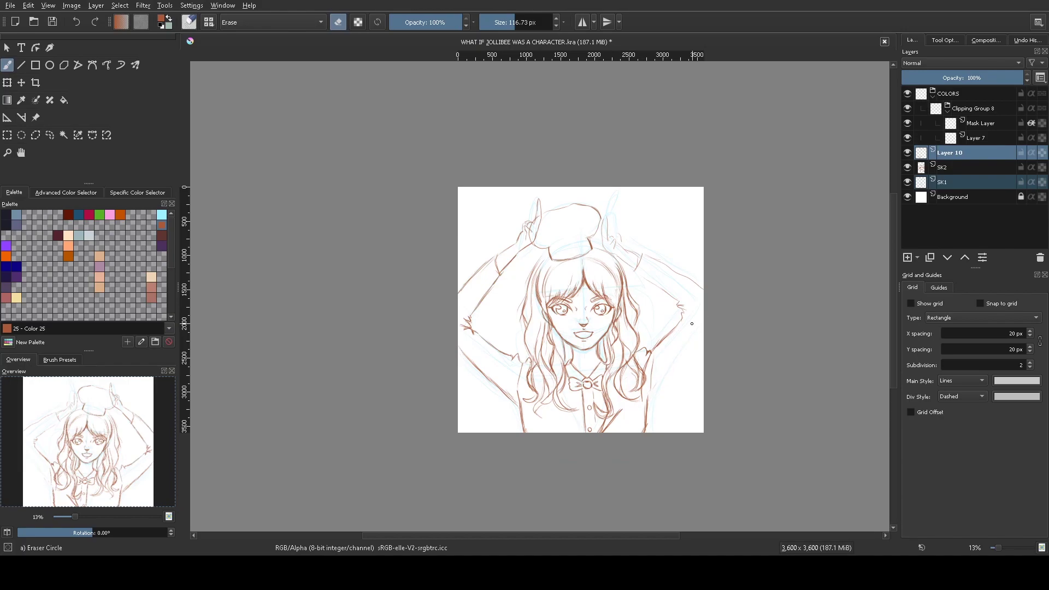
drag(691, 323, 653, 352)
key(/)
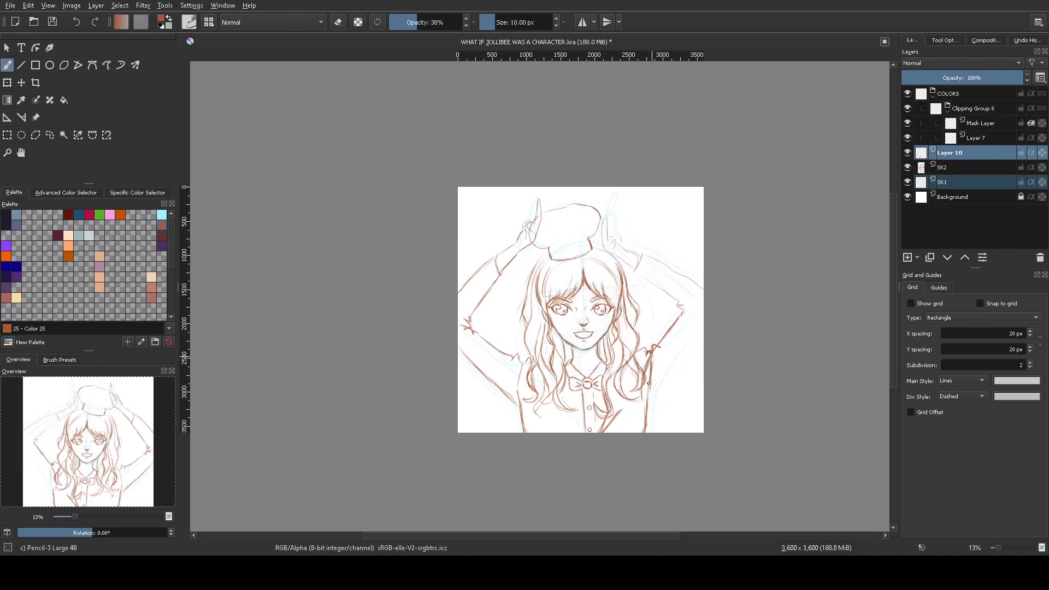
mouse_move(647, 423)
mouse_down()
mouse_move(692, 348)
mouse_move(687, 313)
mouse_up()
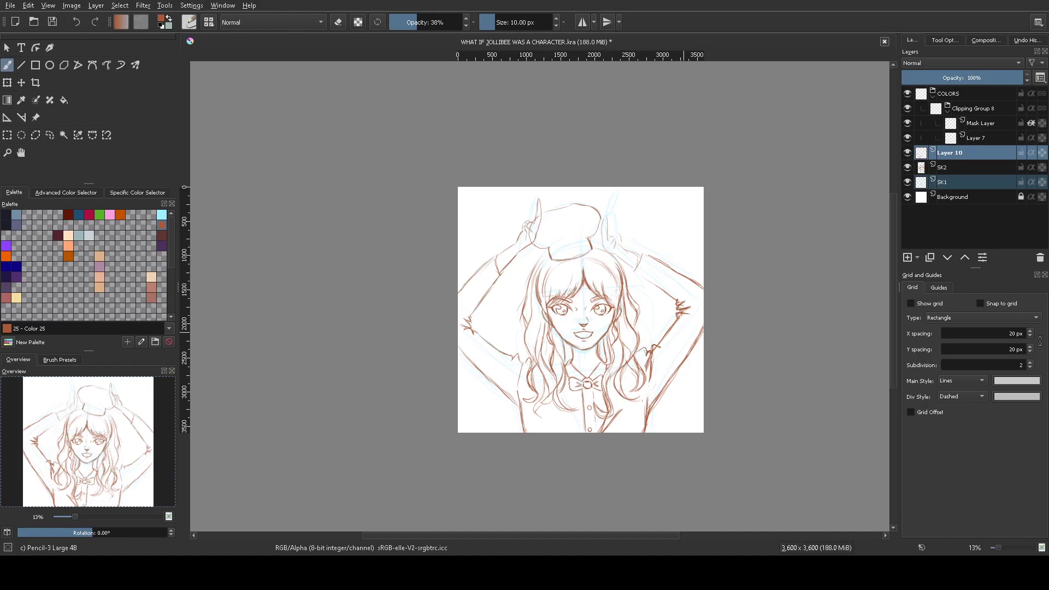
scroll(585, 380, up, 1)
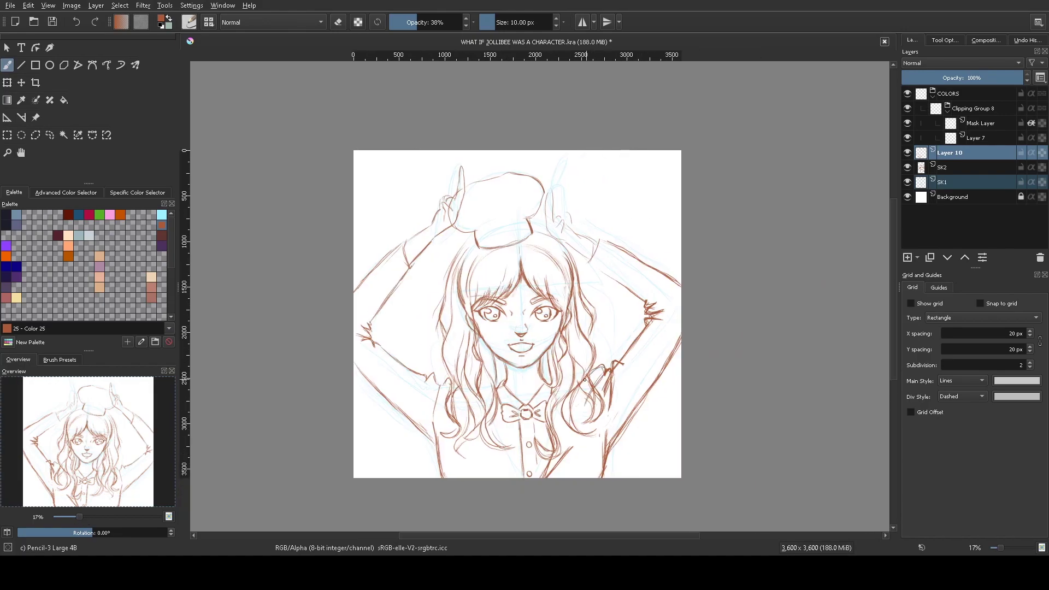
Undo the scribbled hand strokes and redraw the right forearm and hand outline
key(ctrl+z)
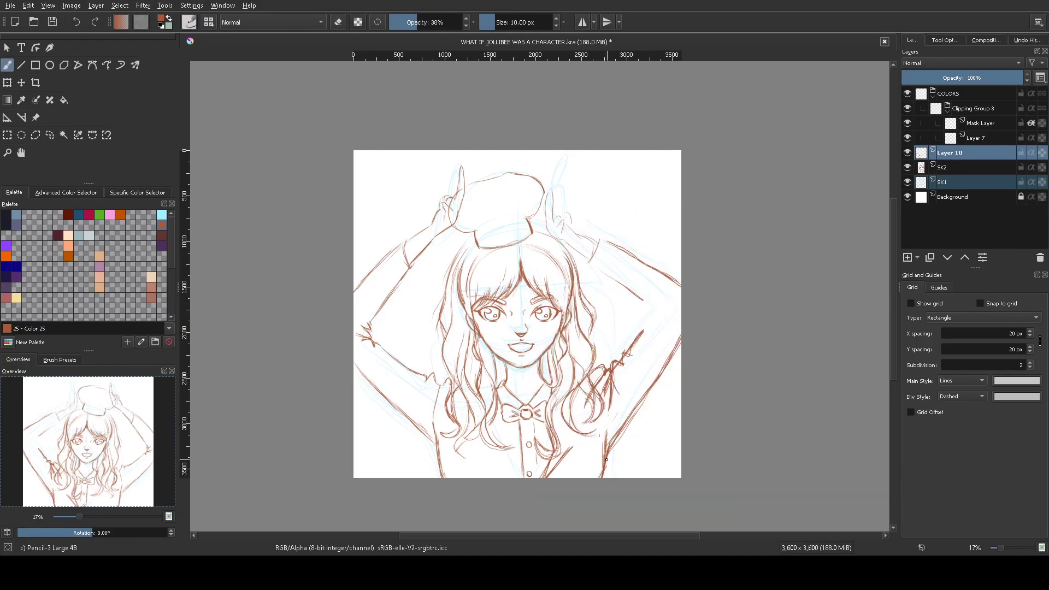
drag(617, 437, 640, 366)
mouse_move(631, 412)
mouse_down()
mouse_move(644, 306)
mouse_move(623, 281)
mouse_up()
key(ctrl+z)
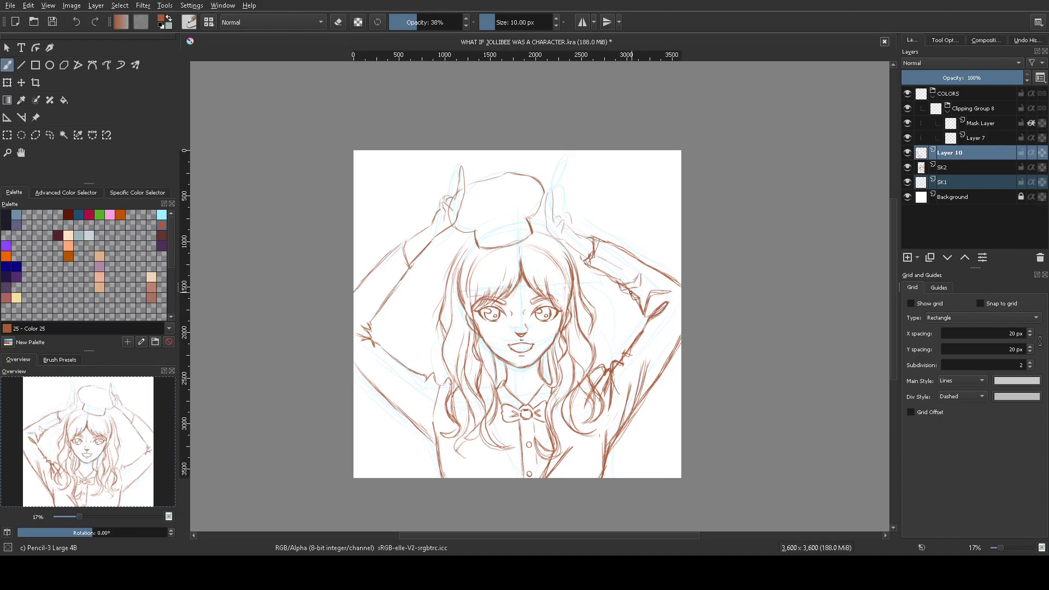
mouse_move(645, 327)
mouse_down()
mouse_move(672, 274)
mouse_move(634, 257)
mouse_up()
Push the right arm, right hand and left arm lines into shape with the Distort Move brush
key(slash)
drag(645, 382, 656, 349)
drag(650, 306, 631, 255)
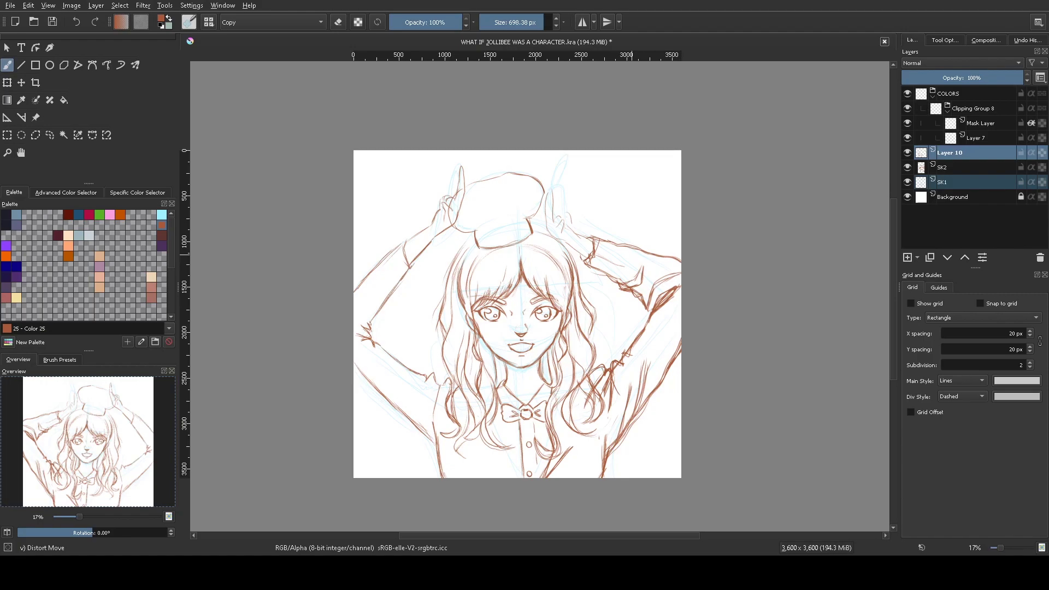
mouse_move(437, 382)
mouse_down()
mouse_move(377, 306)
mouse_move(394, 426)
mouse_up()
Return to the pencil and hatch and darken both raised hands and the left elbow
right_click(435, 306)
click(444, 382)
right_click(358, 358)
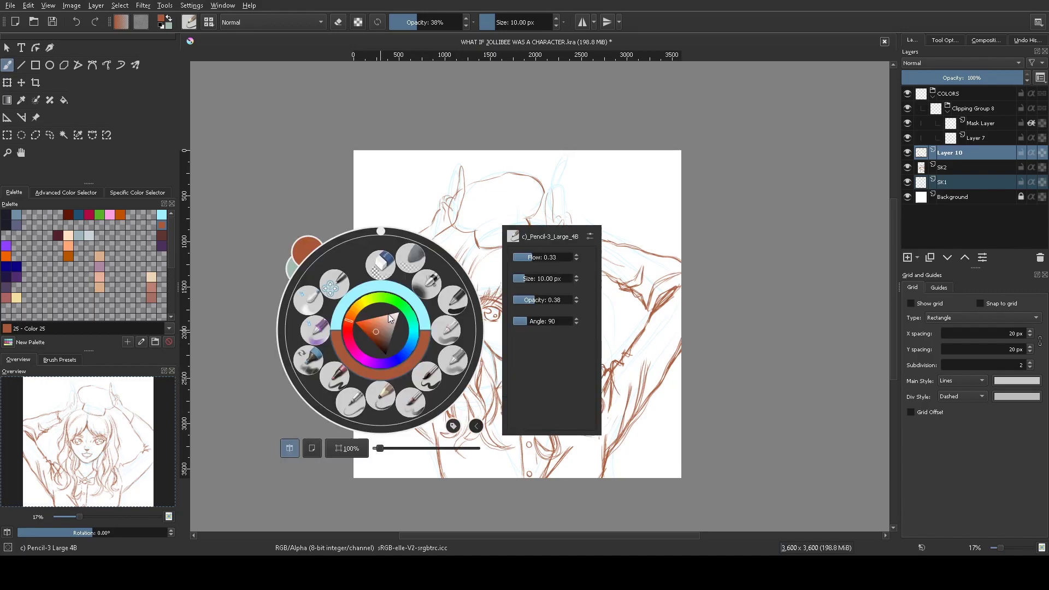
mouse_move(354, 328)
mouse_down()
mouse_move(382, 334)
mouse_move(404, 285)
mouse_up()
drag(404, 240, 400, 256)
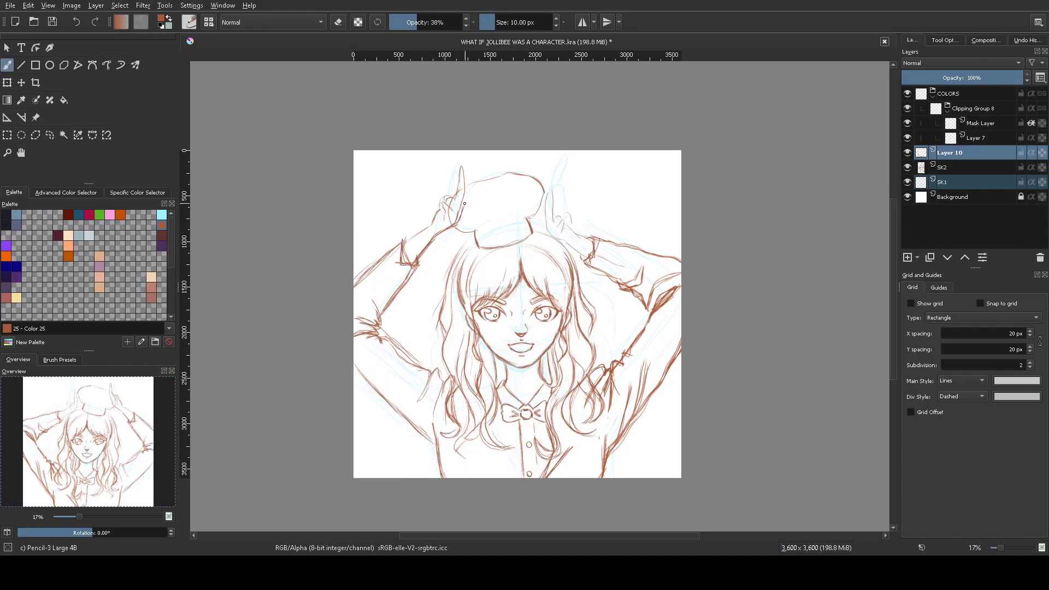
drag(439, 205, 410, 240)
mouse_move(464, 174)
mouse_down()
mouse_move(456, 214)
mouse_move(439, 208)
mouse_up()
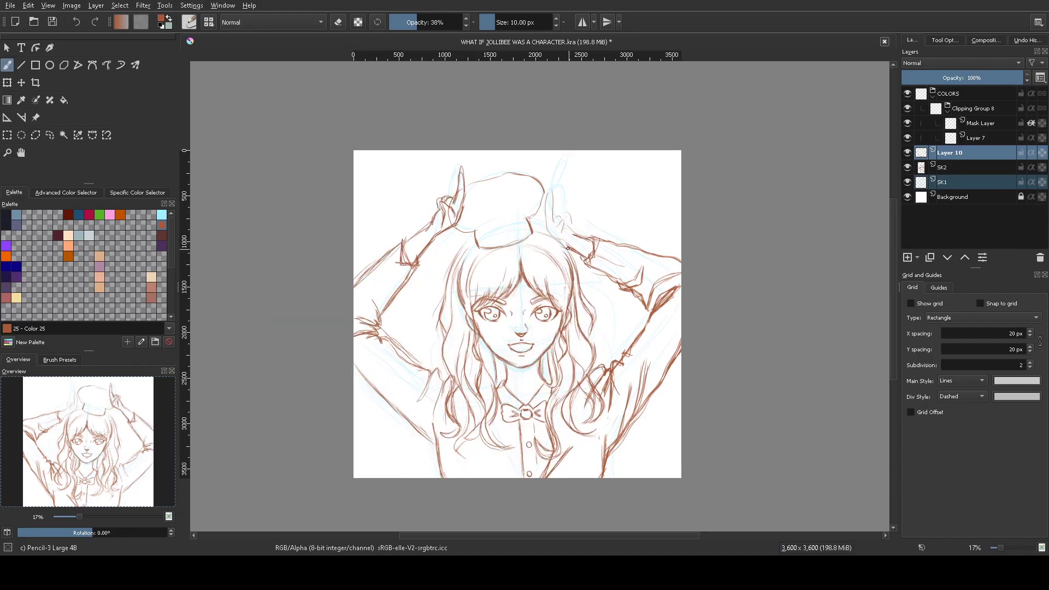
drag(567, 248, 549, 188)
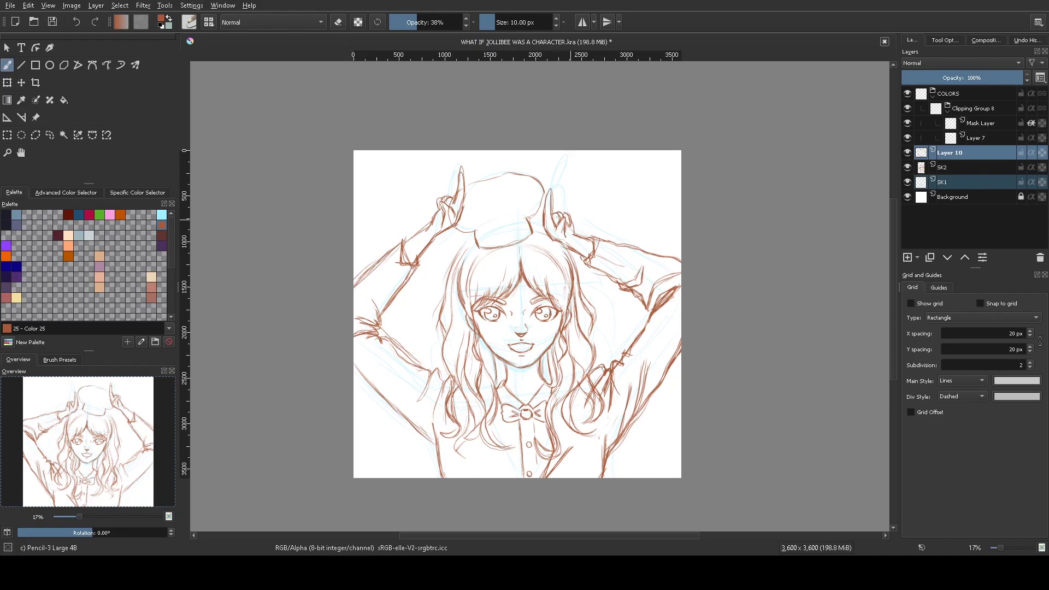
Push the right sleeve down and right with the line-pushing brush
right_click(597, 291)
click(623, 229)
drag(628, 275, 650, 293)
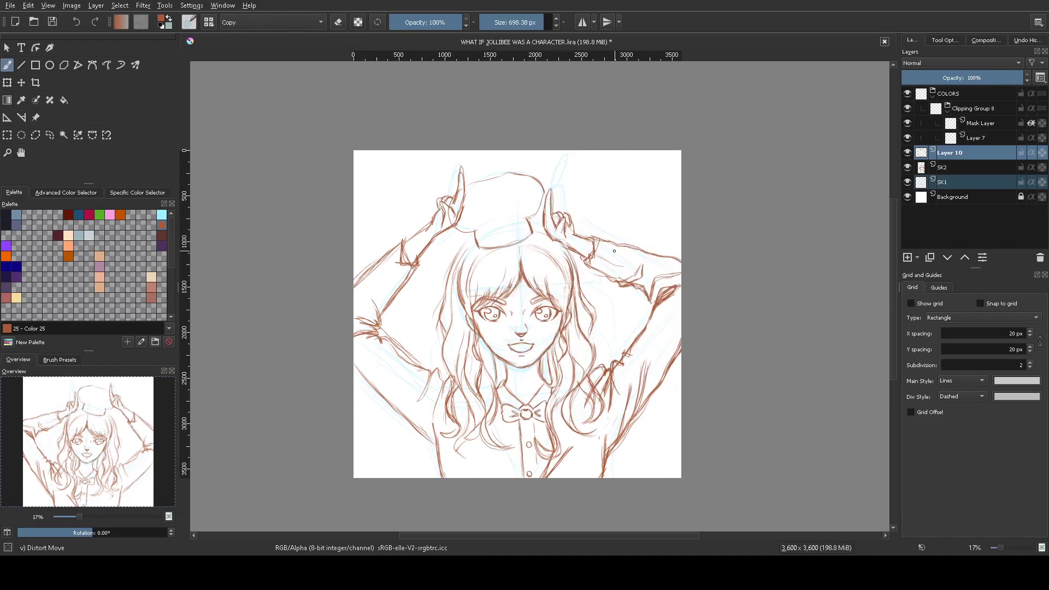
key(Page_Down)
Transform the left eye on the SK2 sketch layer and return to pencilling on Layer 10
key(ctrl+t)
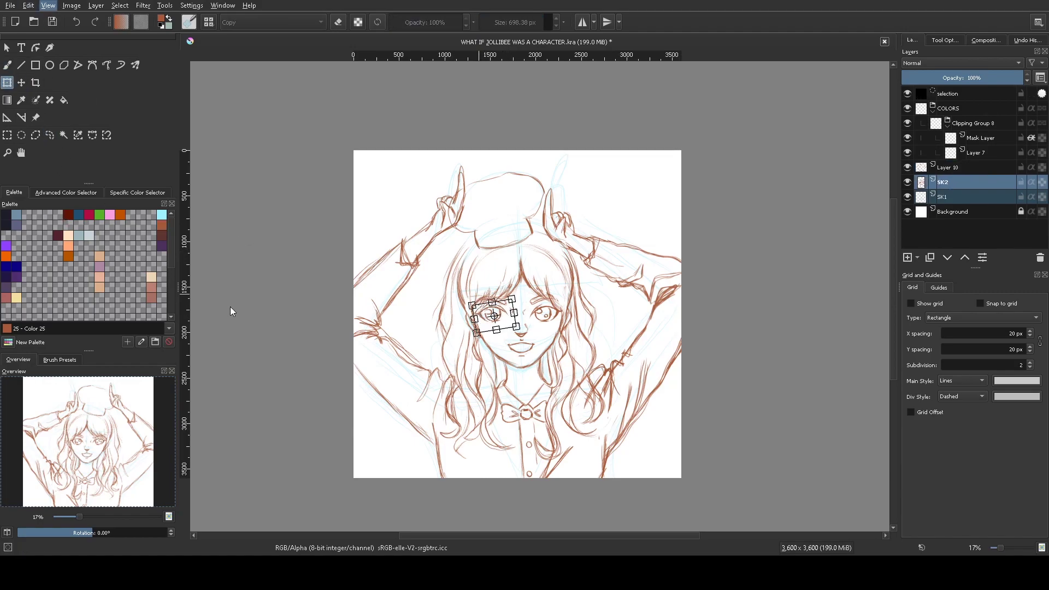
key(Return)
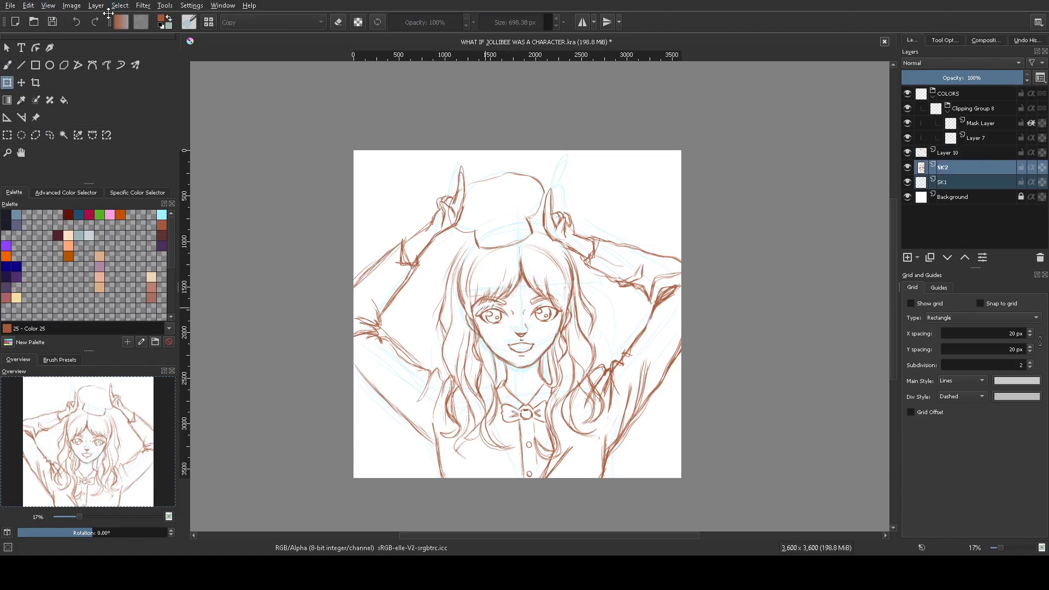
key(Page_Up)
key(b)
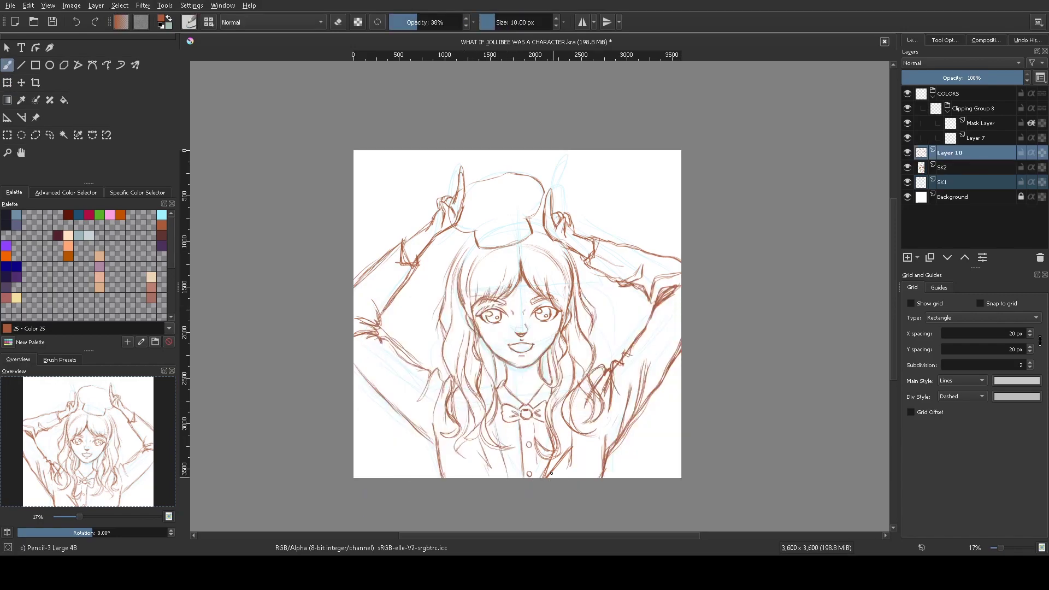
Sketch the left sleeve, arm and hand, then hatch the right forearm sleeve in mirrored view
drag(429, 389, 406, 440)
drag(393, 361, 370, 404)
mouse_move(385, 325)
mouse_down()
mouse_move(380, 297)
mouse_move(363, 325)
mouse_up()
key(m)
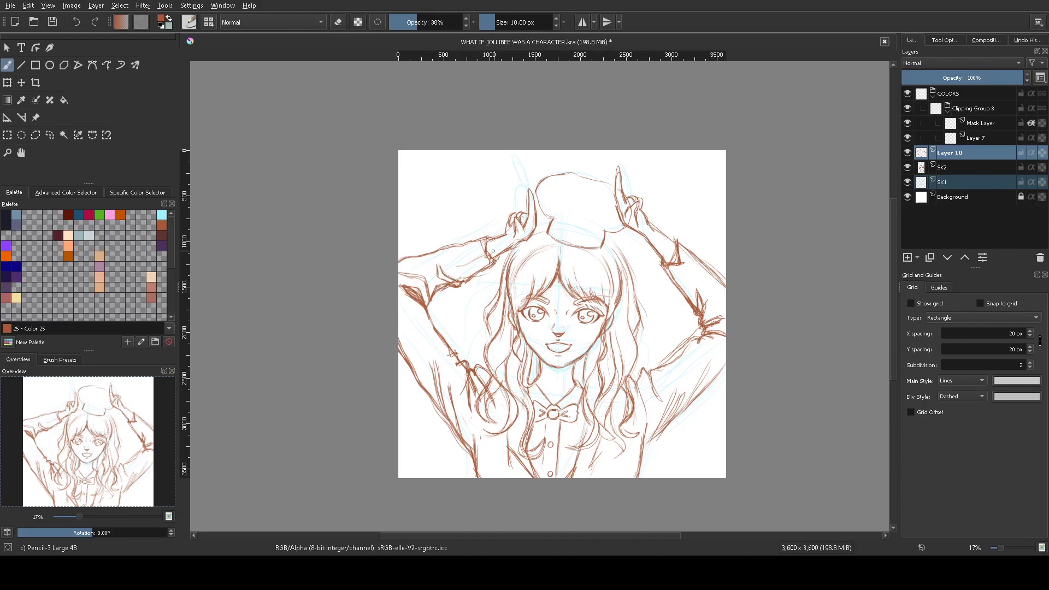
drag(638, 372, 623, 399)
mouse_move(697, 337)
mouse_down()
mouse_move(644, 399)
mouse_move(670, 362)
mouse_up()
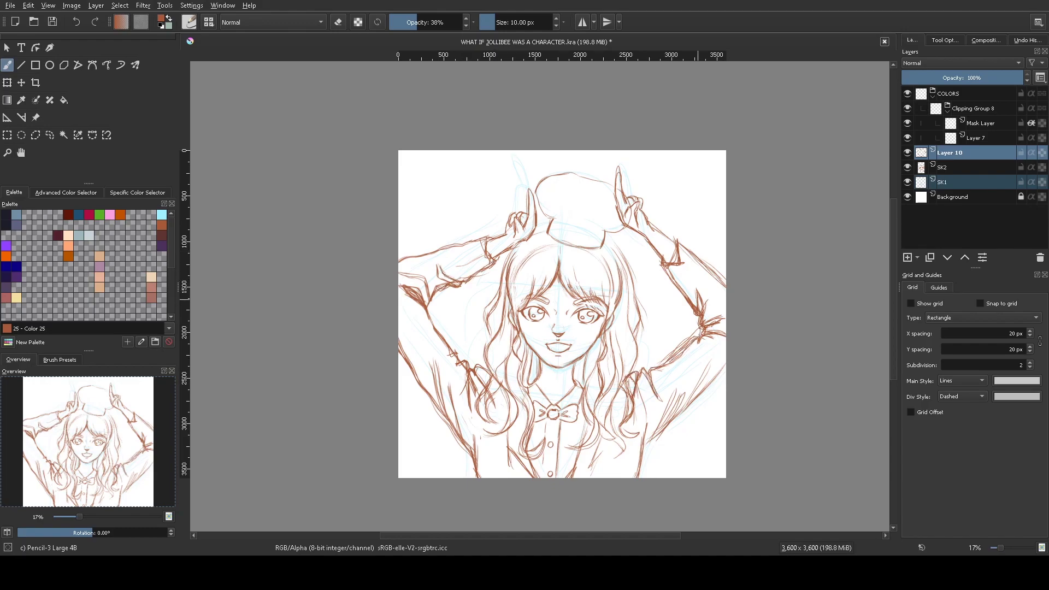
scroll(554, 328, up, 3)
right_click(555, 327)
Add a short stroke at the right cuff and short strokes near the left arm
drag(571, 259, 541, 314)
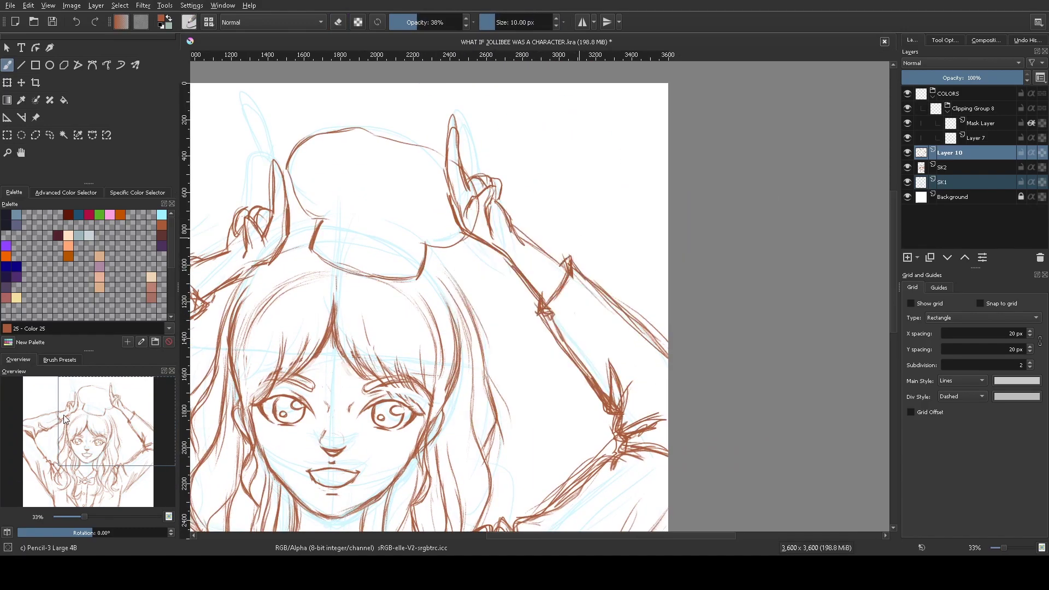
mouse_move(64, 420)
mouse_down()
mouse_move(80, 391)
mouse_move(99, 404)
mouse_up()
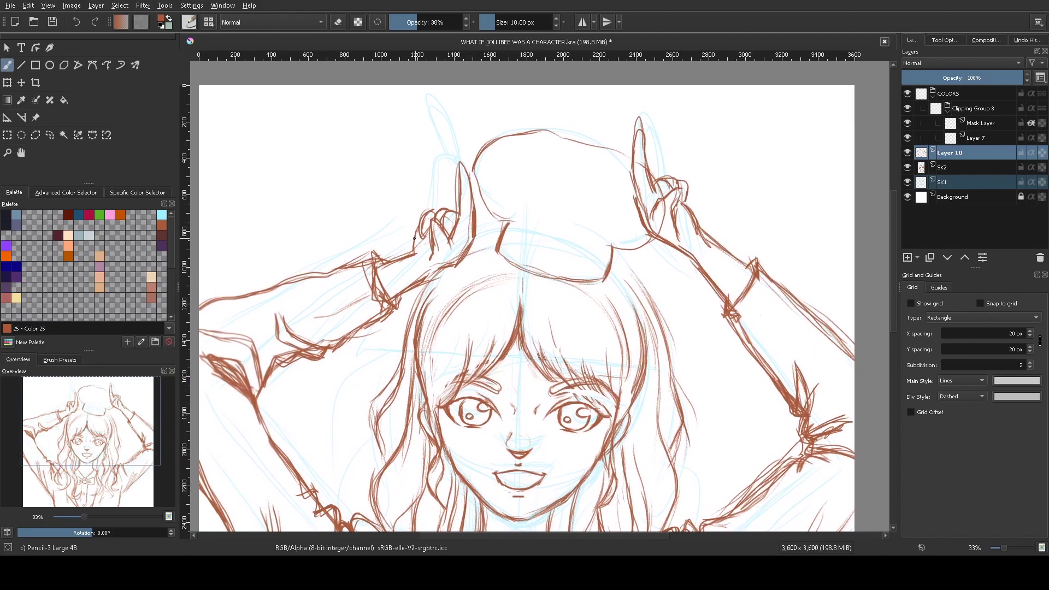
drag(425, 258, 464, 188)
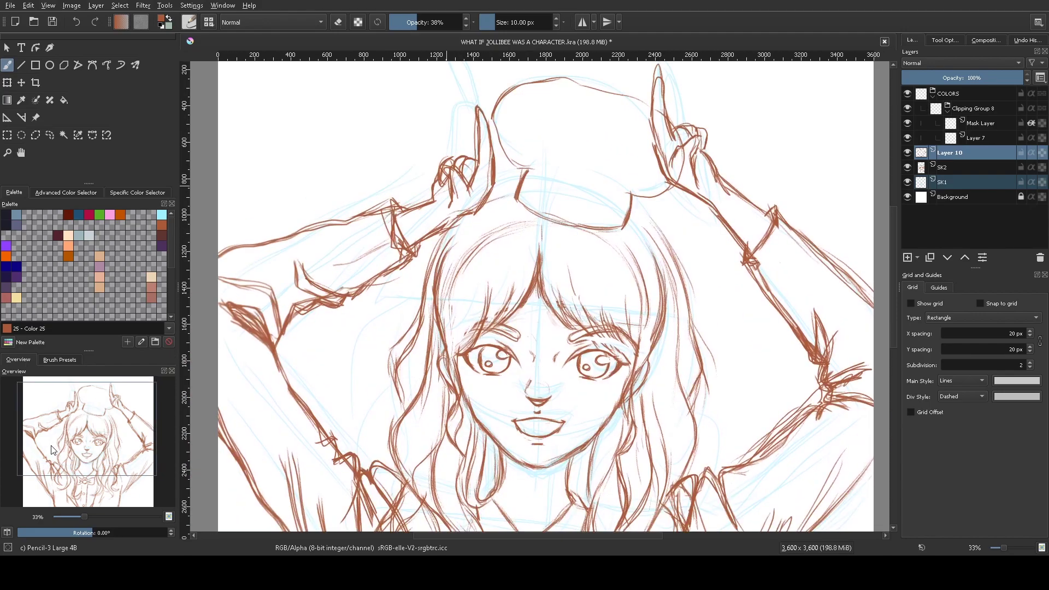
right_click(300, 305)
mouse_move(295, 328)
mouse_down()
mouse_move(246, 301)
mouse_move(249, 265)
mouse_up()
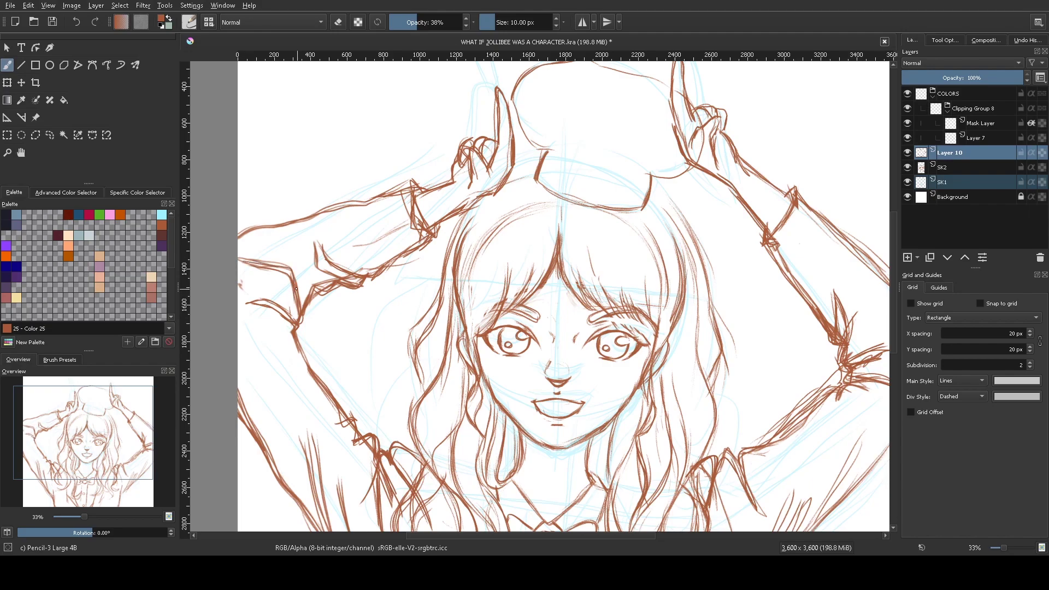
Undo the last strokes and redraw the left forearm, upper arm edge and hand
key(ctrl+z)
key(e)
key(slash)
drag(334, 290, 413, 245)
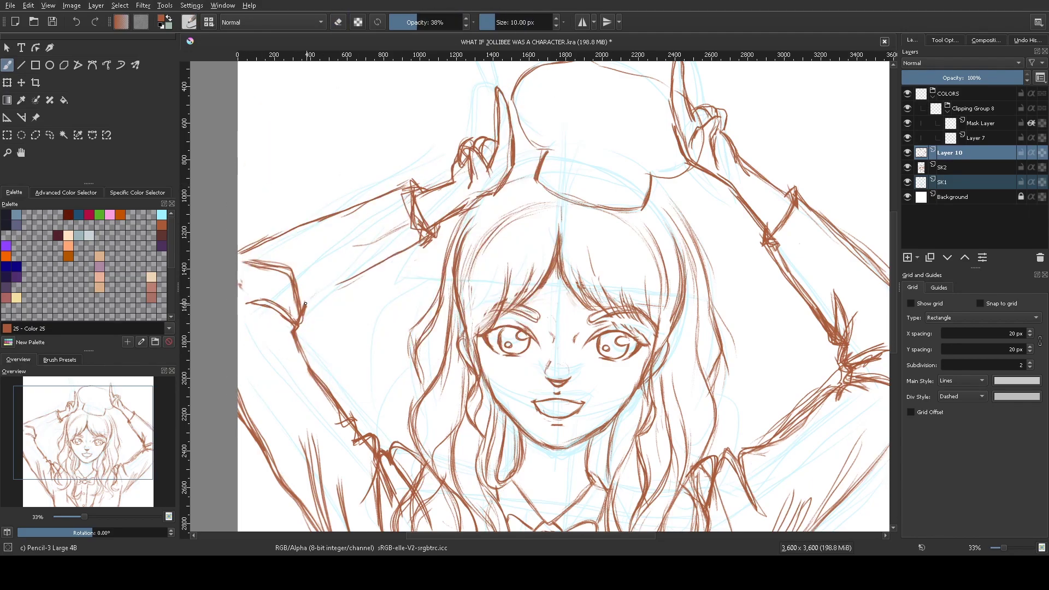
mouse_move(315, 258)
mouse_down()
mouse_move(319, 300)
mouse_move(349, 295)
mouse_up()
drag(295, 276, 303, 309)
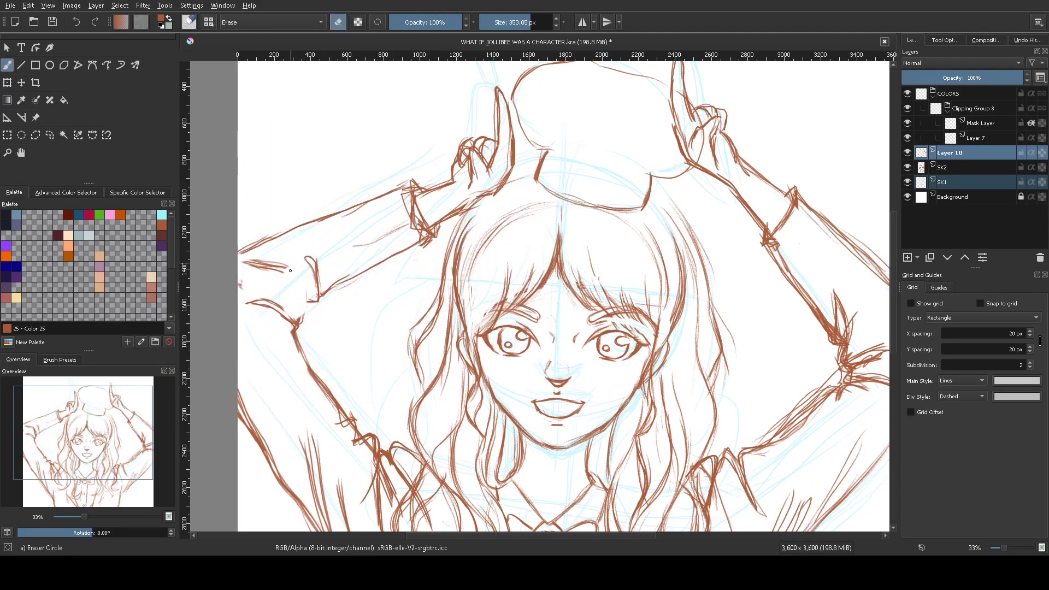
mouse_move(284, 253)
mouse_down()
mouse_move(298, 314)
mouse_move(312, 319)
mouse_up()
drag(423, 242, 323, 298)
drag(409, 181, 292, 230)
mouse_move(276, 312)
mouse_down()
mouse_move(227, 349)
mouse_move(281, 323)
mouse_up()
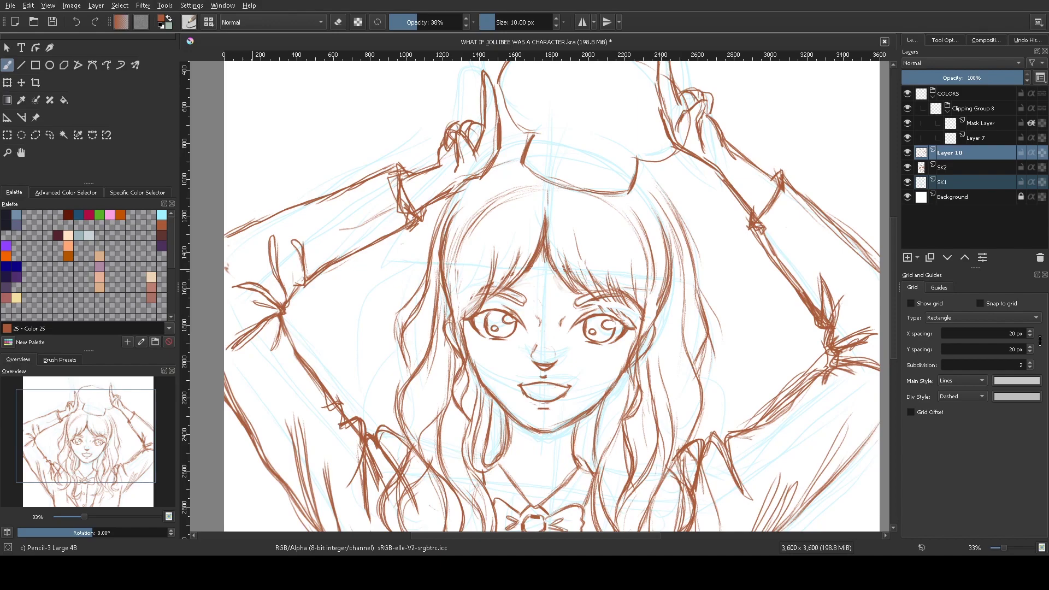
Add sleeve lines and bow loops on the left sleeve
drag(323, 378, 317, 434)
drag(300, 358, 323, 423)
drag(281, 316, 257, 369)
drag(274, 299, 231, 349)
mouse_move(358, 210)
mouse_down()
mouse_move(400, 184)
mouse_move(412, 216)
mouse_up()
Undo the messy elbow stroke, reshape the left elbow and upper arm, and zoom out
key(ctrl+z)
drag(355, 184, 311, 198)
drag(800, 170, 764, 179)
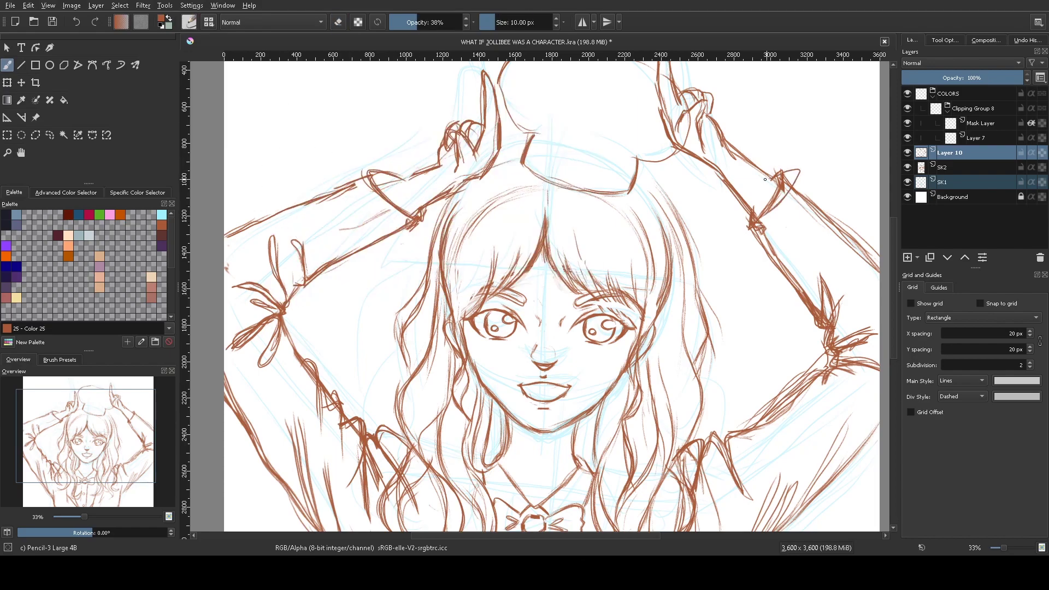
drag(67, 509, 71, 507)
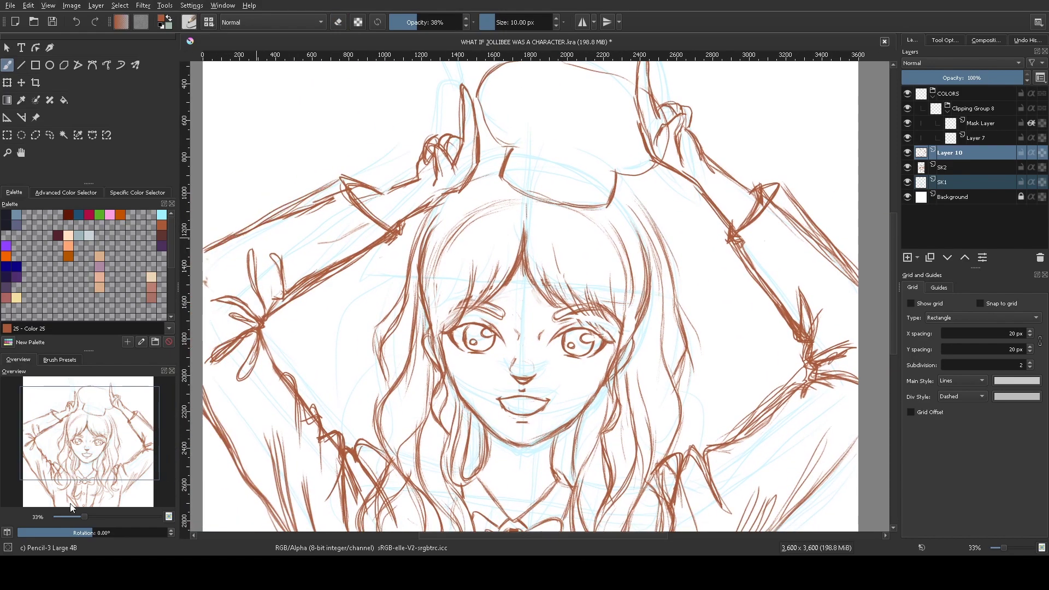
key(e)
key(minus)
key(minus)
Add strokes by the raised right hand and reinforce the outer edges of both arms
key(e)
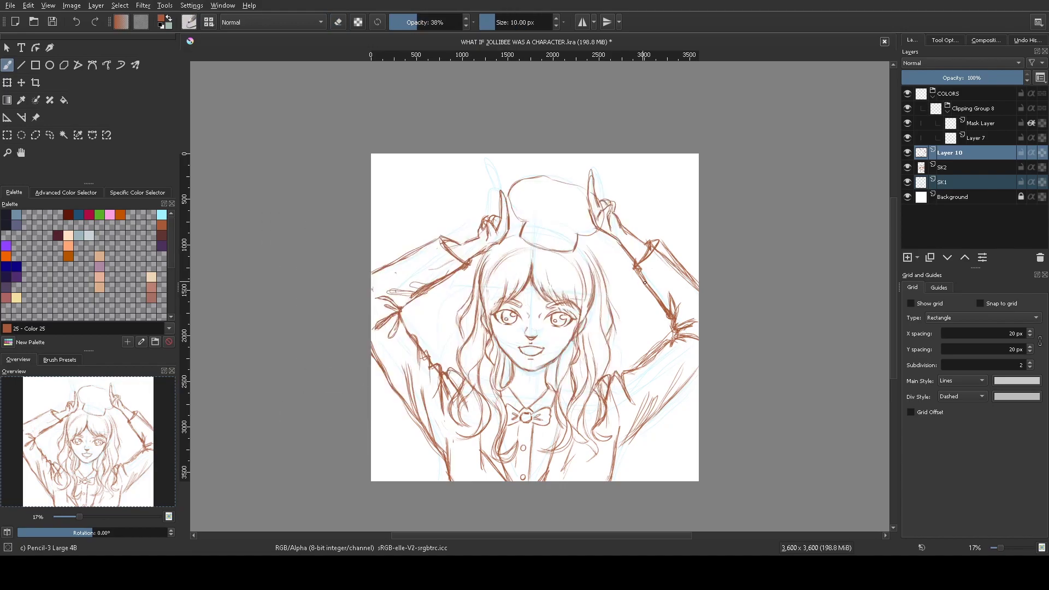
drag(671, 283, 655, 301)
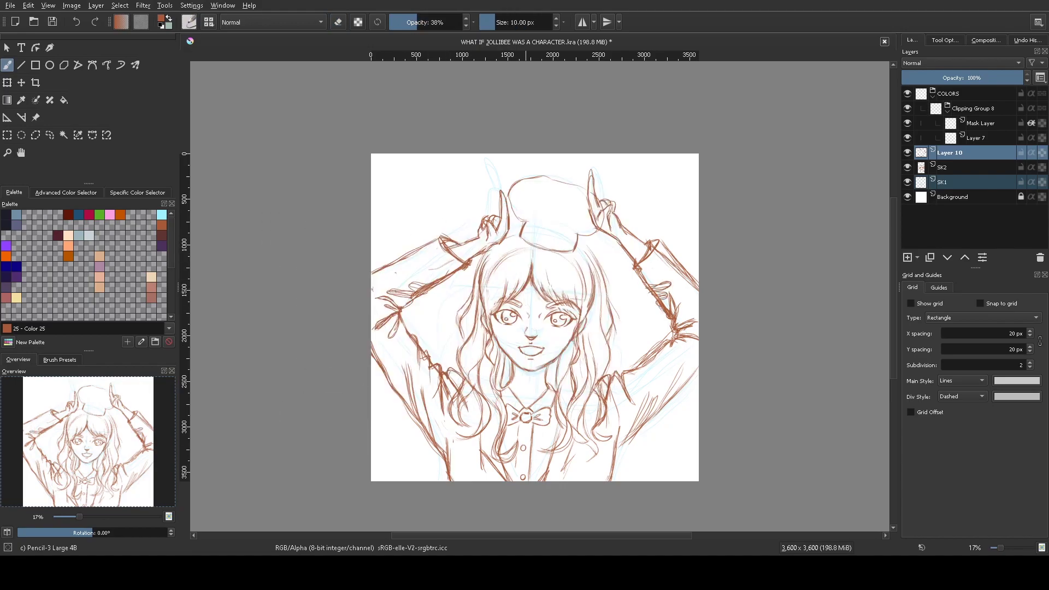
drag(616, 396, 609, 481)
drag(446, 410, 444, 480)
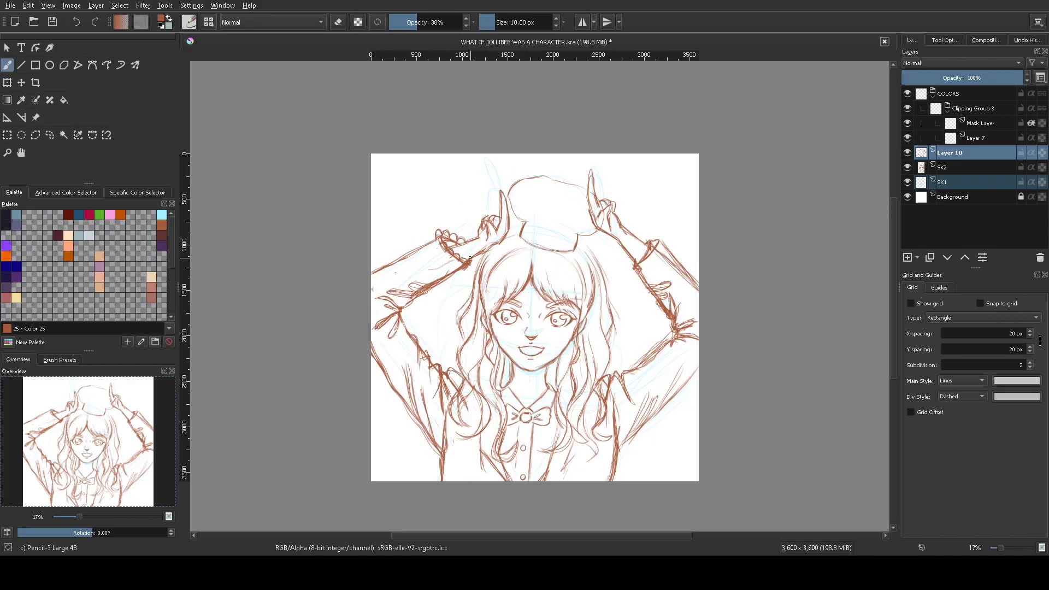
Select the left hand on the SK2 layer and scale it up with a transform
mouse_move(79, 517)
mouse_down()
mouse_move(56, 520)
mouse_move(75, 516)
mouse_up()
click(950, 167)
key(ctrl+t)
click(938, 42)
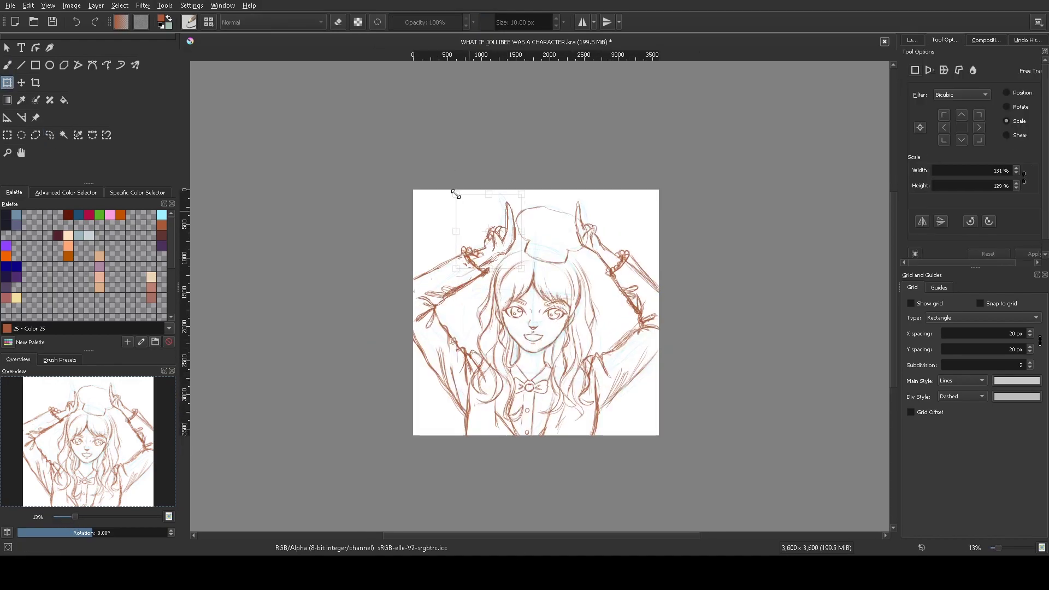
click(49, 135)
Enlarge the right hand to about 113% by 105% and resume the brush at 25% zoom
drag(612, 267, 620, 244)
key(ctrl+t)
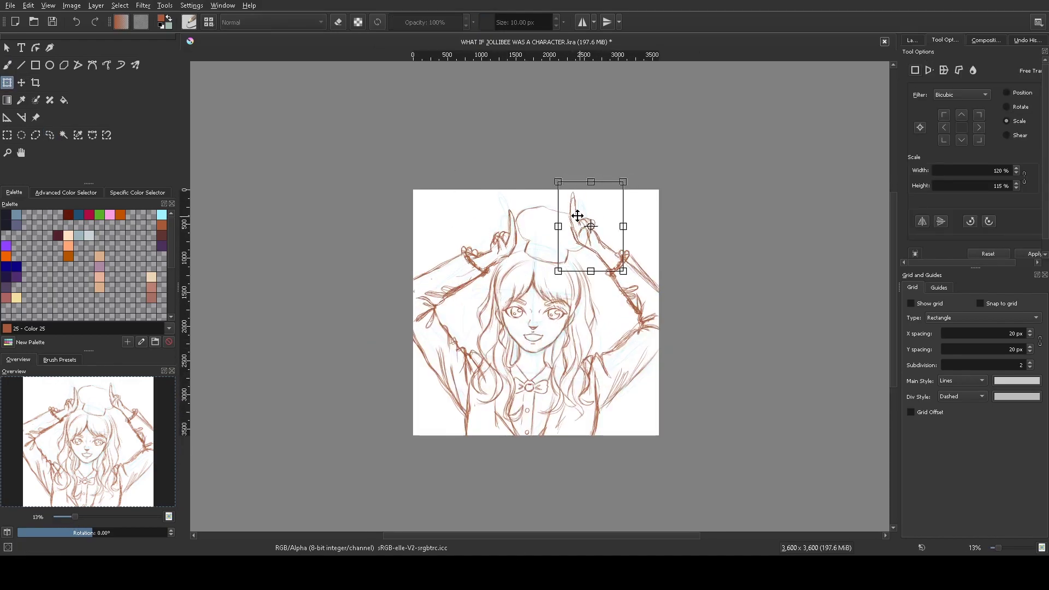
drag(573, 215, 587, 210)
key(Return)
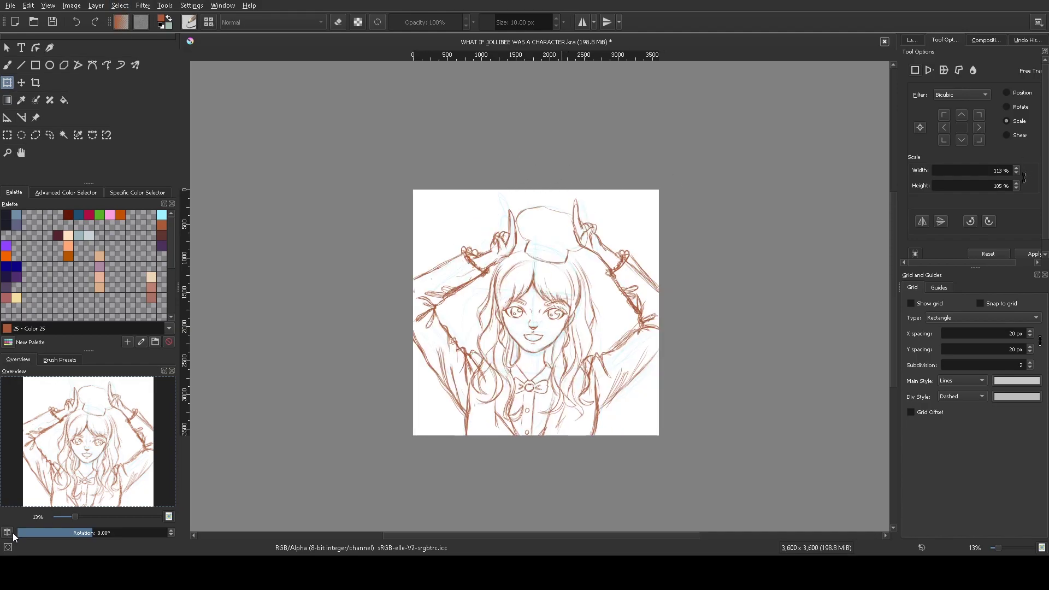
click(911, 40)
key(b)
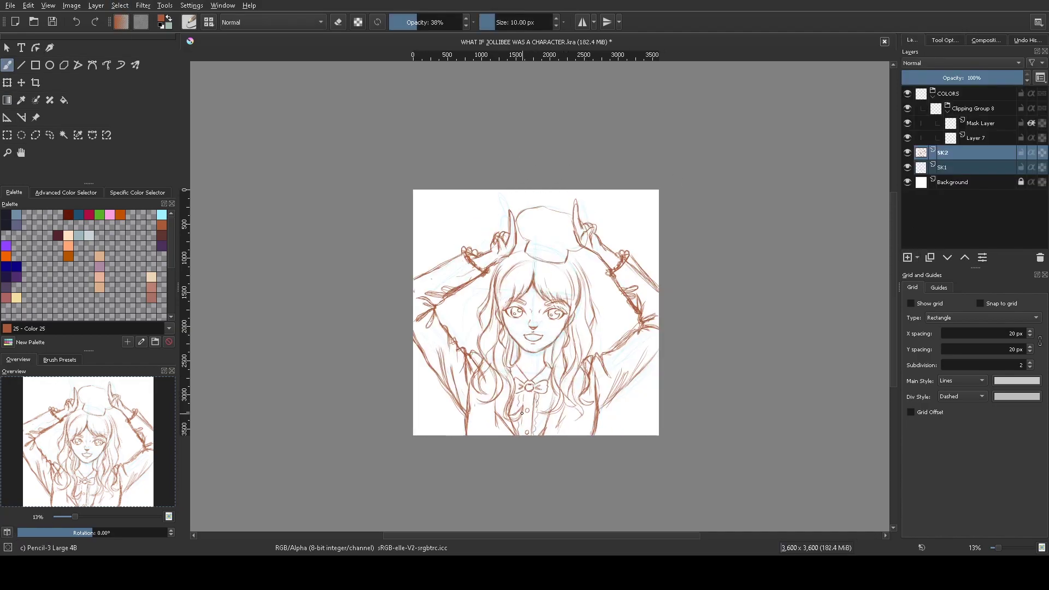
key(plus)
key(plus)
key(plus)
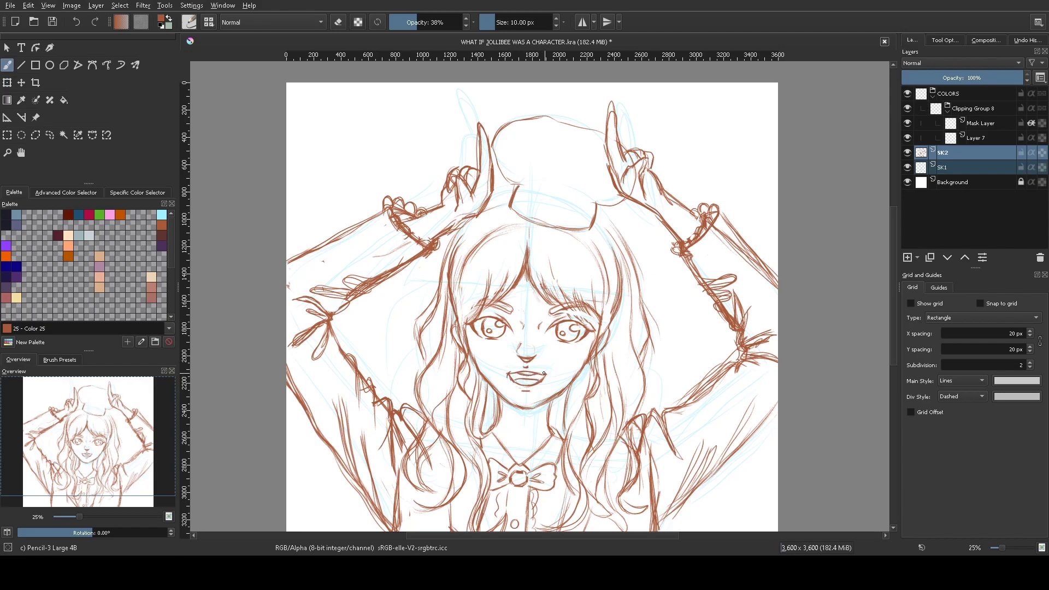
Pick Pencil-4 Soft in dark purple and ink the upper eyelid over the right eye
right_click(526, 352)
right_click(502, 263)
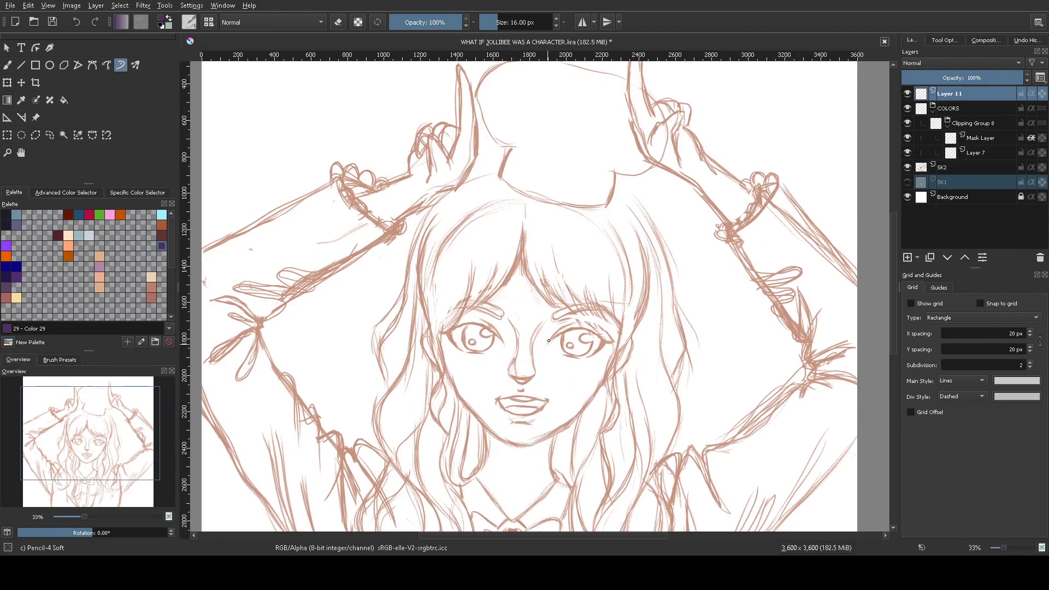
mouse_move(548, 343)
mouse_down()
mouse_move(577, 329)
mouse_move(613, 342)
mouse_move(563, 347)
mouse_move(578, 323)
mouse_up()
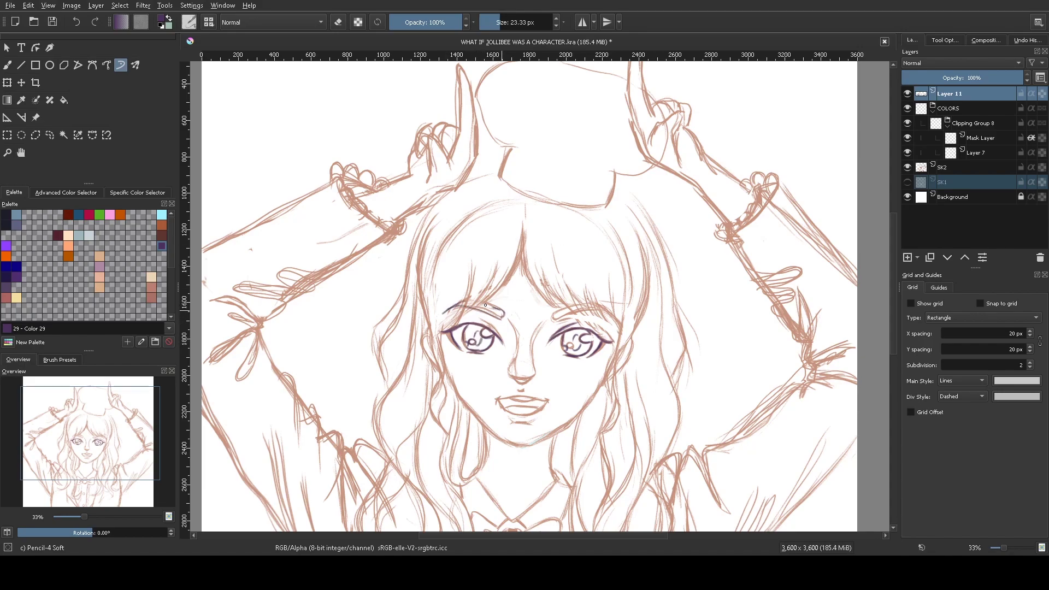
Ink the right eyebrow, nose underside, jaw and chin outline, and neck lines in dark line
drag(553, 313, 609, 313)
mouse_move(530, 374)
mouse_down()
mouse_move(512, 373)
mouse_move(496, 400)
mouse_move(546, 401)
mouse_up()
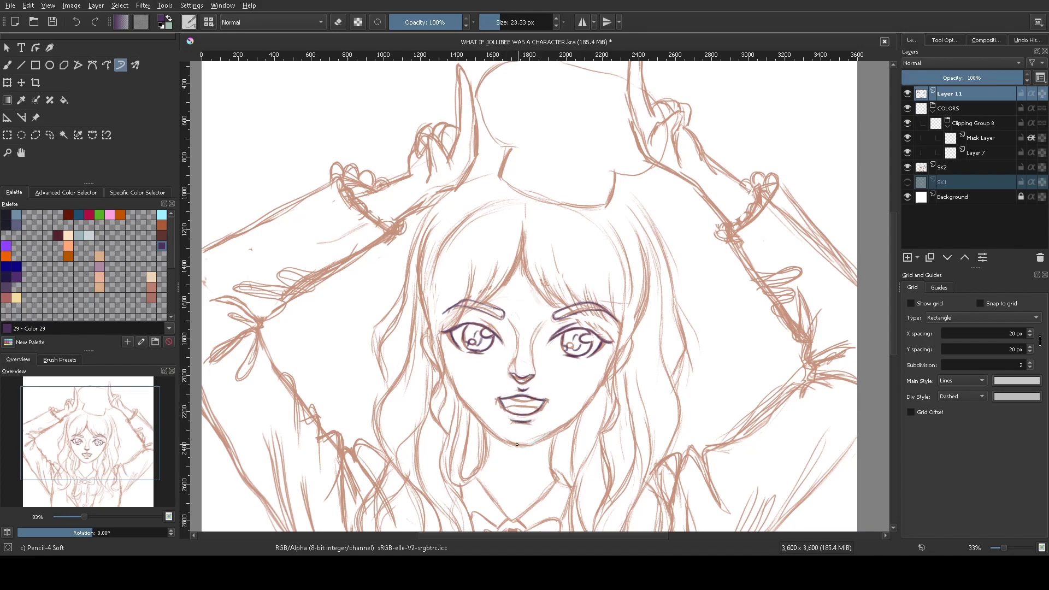
drag(517, 444, 601, 385)
mouse_move(523, 445)
mouse_down()
mouse_move(480, 422)
mouse_move(446, 371)
mouse_up()
mouse_move(551, 445)
mouse_down()
mouse_move(553, 481)
mouse_move(514, 520)
mouse_up()
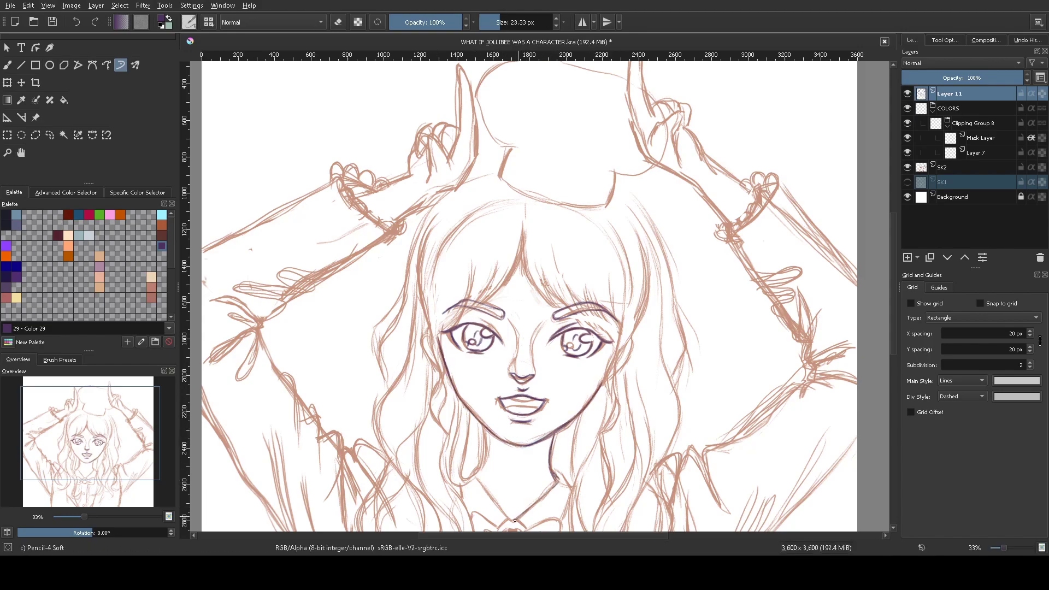
drag(561, 476, 569, 487)
drag(475, 480, 509, 516)
mouse_move(486, 427)
mouse_down()
mouse_move(474, 477)
mouse_move(452, 388)
mouse_move(453, 432)
mouse_up()
Ink the hair strands beside the neck and both ears
mouse_move(578, 418)
mouse_down()
mouse_move(571, 486)
mouse_move(555, 469)
mouse_up()
drag(562, 435, 559, 474)
mouse_move(447, 434)
mouse_down()
mouse_move(431, 410)
mouse_move(440, 425)
mouse_up()
drag(441, 381, 432, 350)
drag(425, 334, 428, 358)
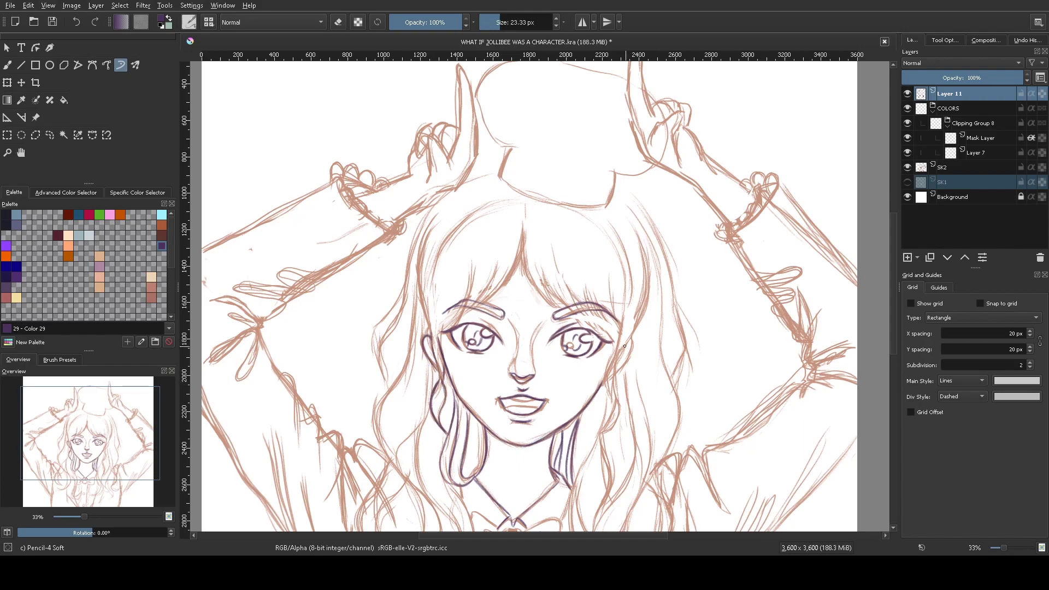
drag(625, 350, 630, 378)
drag(523, 228, 462, 313)
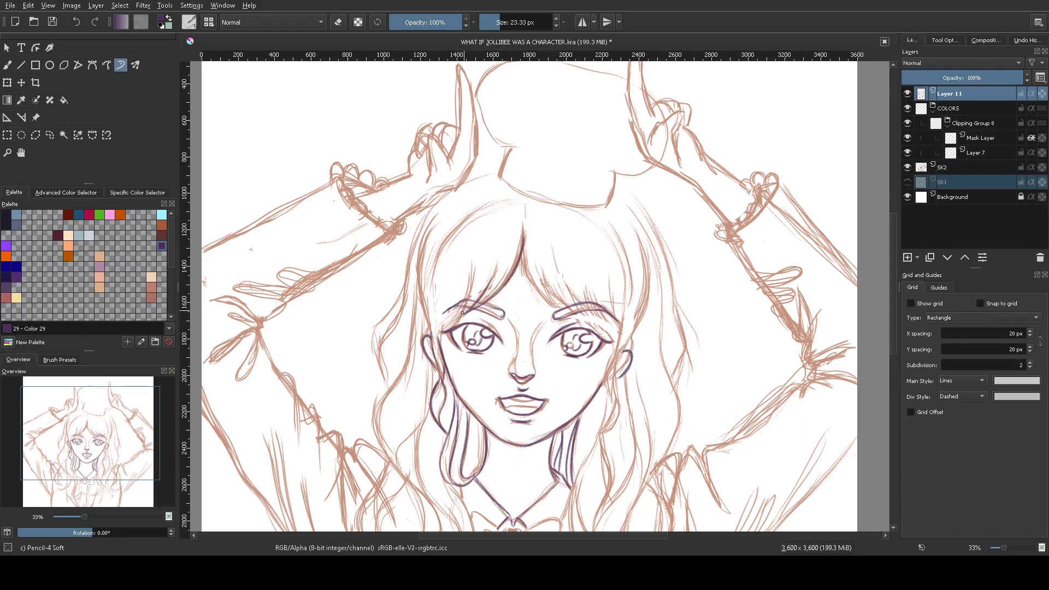
Ink the bangs above both eyes plus the right cheek, jaw edge and ear curve
drag(474, 273, 437, 337)
mouse_move(523, 235)
mouse_down()
mouse_move(555, 308)
mouse_move(579, 318)
mouse_up()
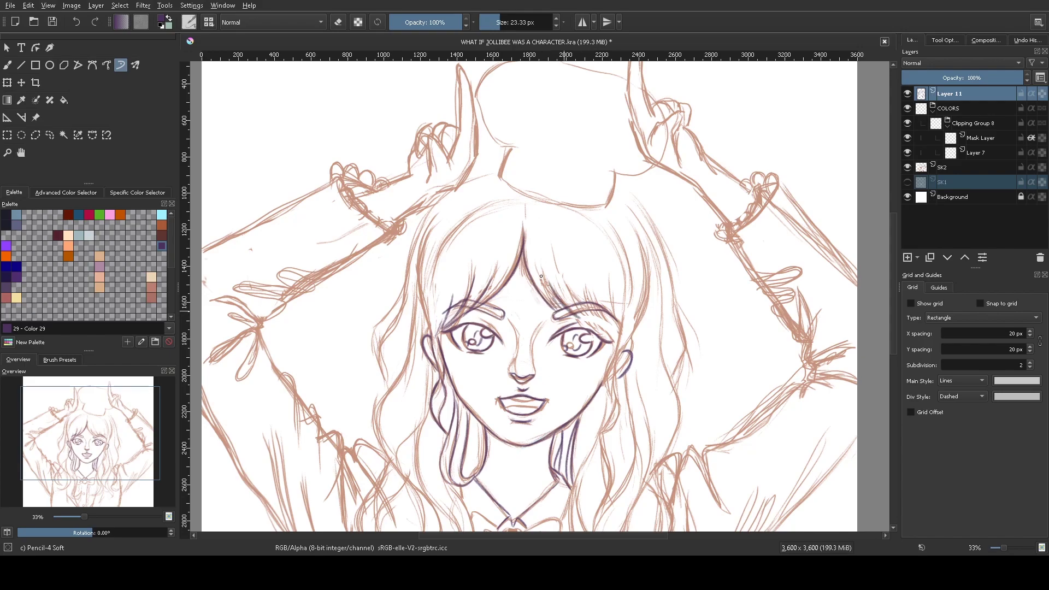
drag(541, 276, 557, 306)
drag(574, 295, 595, 325)
drag(579, 273, 609, 330)
drag(608, 272, 618, 330)
drag(608, 272, 609, 289)
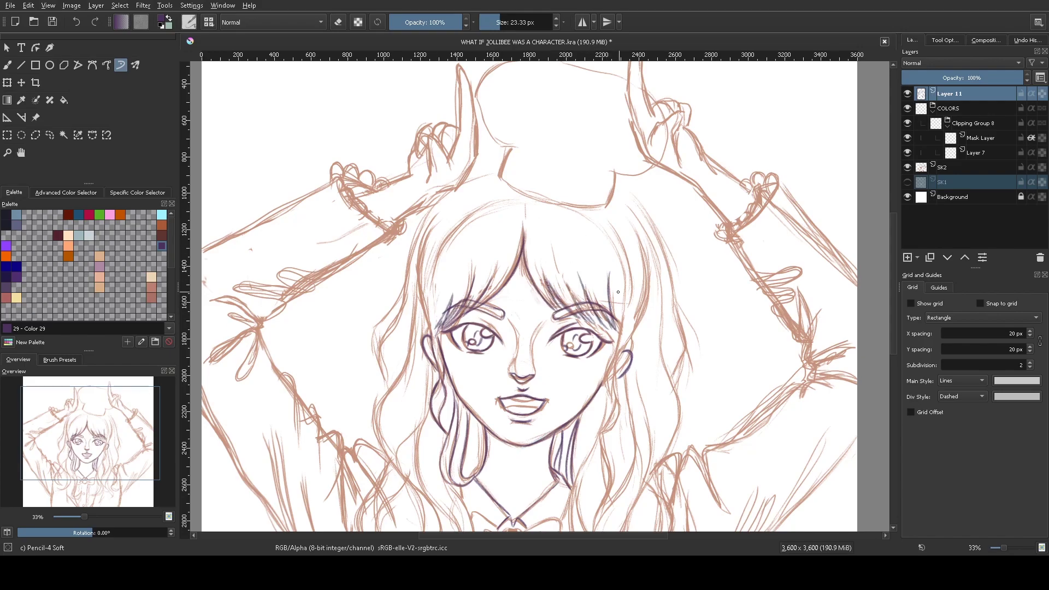
mouse_move(612, 363)
mouse_down()
mouse_move(590, 436)
mouse_move(611, 408)
mouse_up()
drag(613, 360, 612, 411)
drag(614, 358, 628, 341)
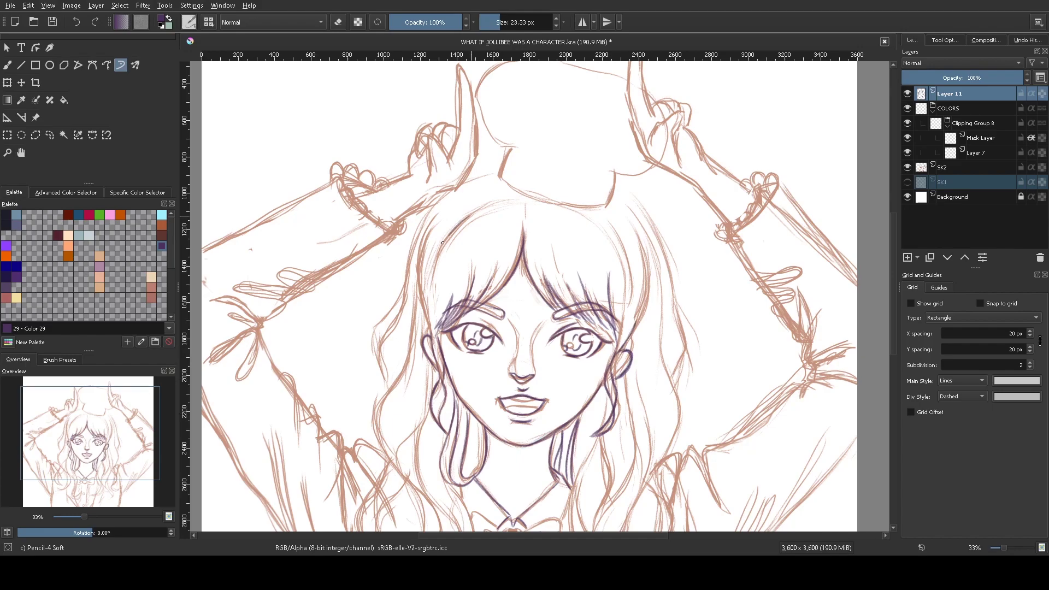
Ink the hair outlines running down both sides of the face
drag(451, 235, 429, 329)
drag(507, 206, 429, 329)
drag(449, 237, 427, 332)
drag(595, 222, 625, 350)
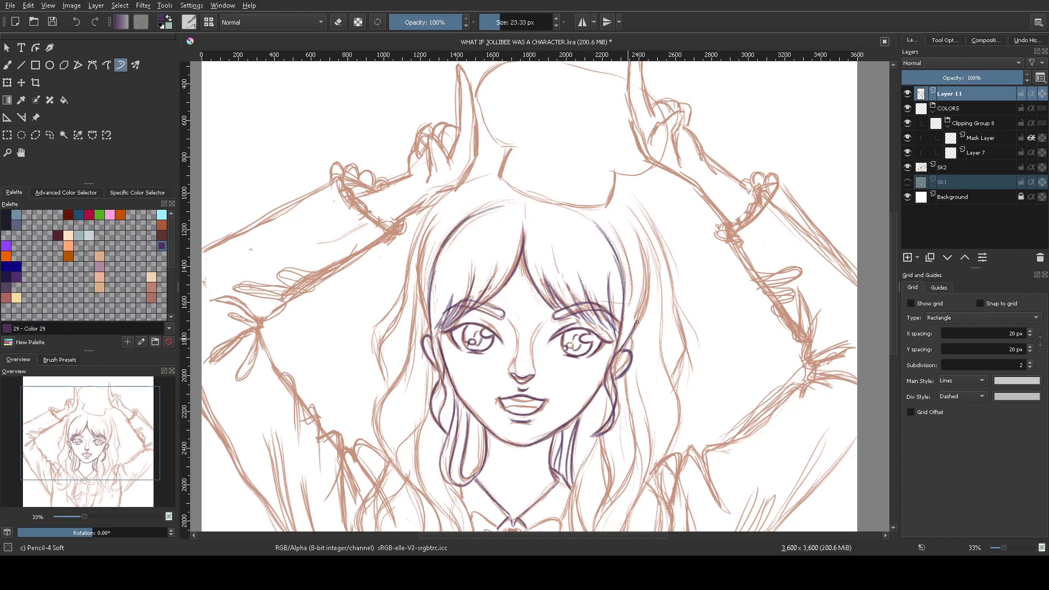
drag(632, 238, 645, 335)
drag(138, 413, 141, 422)
drag(421, 180, 409, 288)
drag(617, 164, 655, 293)
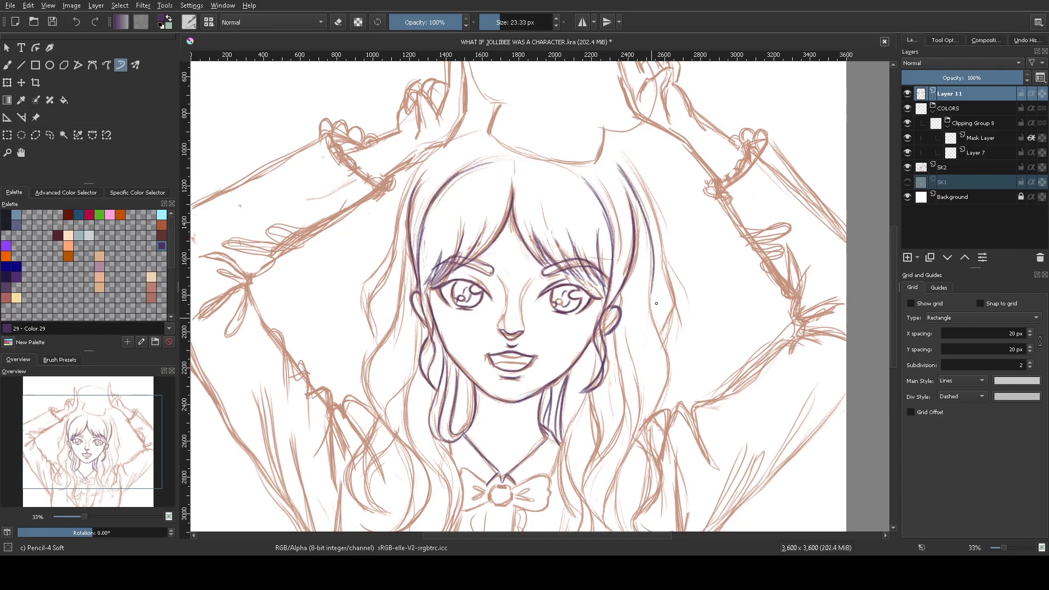
mouse_move(607, 146)
mouse_down()
mouse_move(676, 344)
mouse_move(674, 327)
mouse_up()
drag(648, 289, 662, 418)
drag(87, 437, 92, 451)
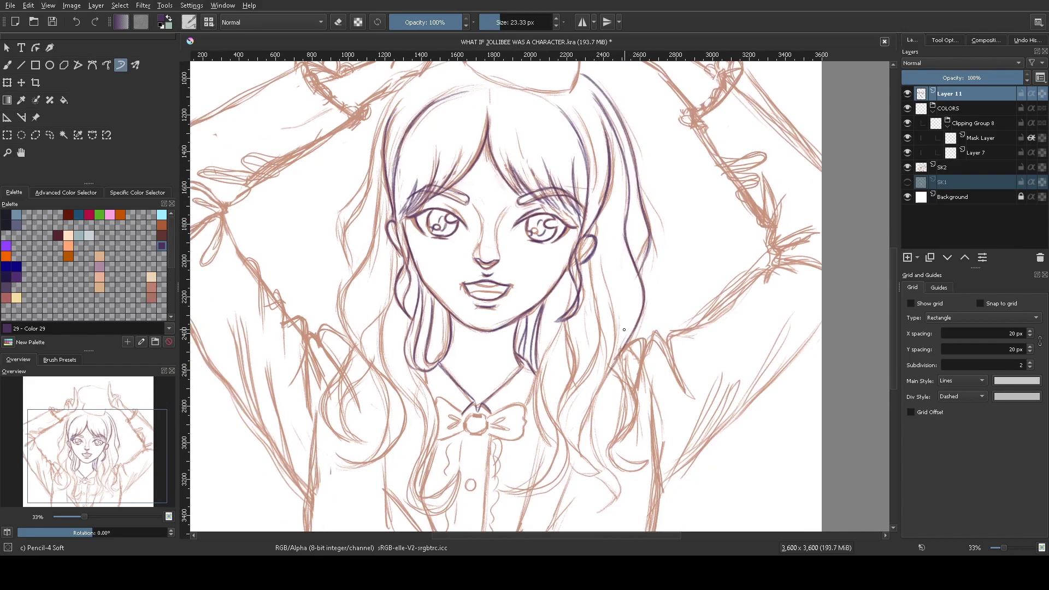
drag(614, 374, 624, 473)
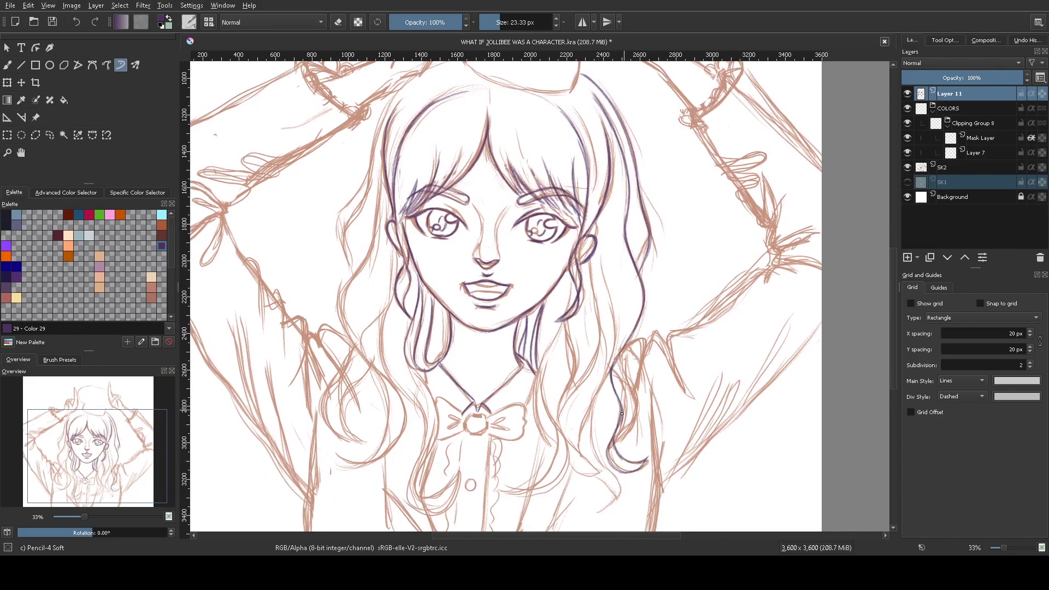
Ink the long right-side hair strands and the inner strand
drag(628, 347, 618, 440)
drag(614, 366, 643, 470)
drag(607, 201, 601, 318)
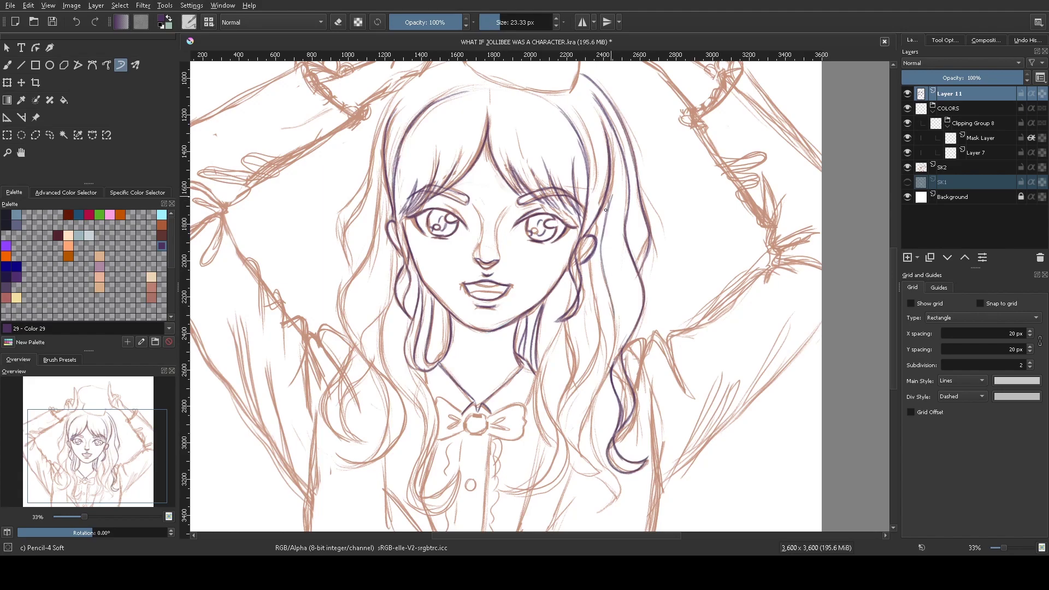
mouse_move(606, 210)
mouse_down()
mouse_move(611, 377)
mouse_move(579, 453)
mouse_up()
mouse_move(603, 388)
mouse_down()
mouse_move(596, 513)
mouse_move(612, 498)
mouse_up()
drag(589, 262, 600, 377)
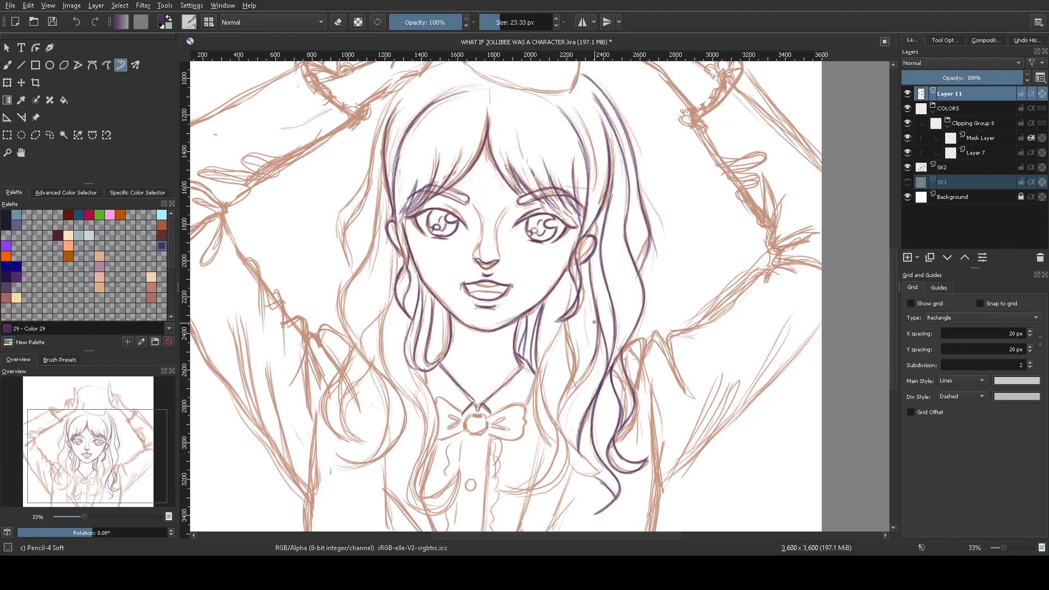
mouse_move(596, 321)
mouse_down()
mouse_move(560, 409)
mouse_move(563, 471)
mouse_up()
drag(569, 281, 570, 404)
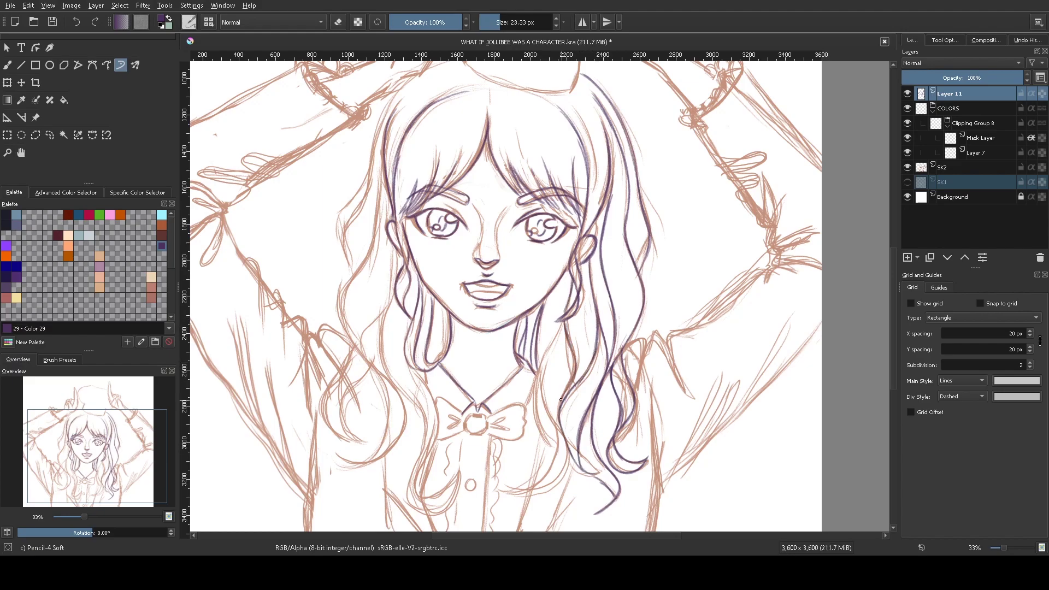
drag(563, 320, 538, 432)
mouse_move(562, 376)
mouse_down()
mouse_move(553, 433)
mouse_move(517, 490)
mouse_up()
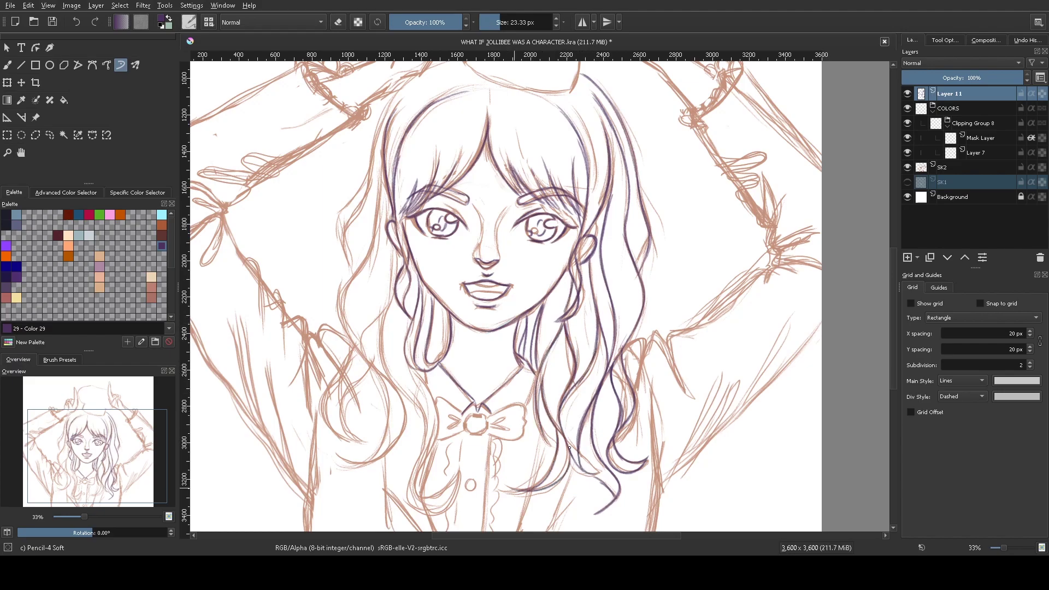
Ink the long left hair strand and its lower curl
mouse_move(393, 295)
mouse_down()
mouse_move(382, 344)
mouse_move(425, 461)
mouse_up()
mouse_move(432, 371)
mouse_down()
mouse_move(411, 473)
mouse_move(432, 511)
mouse_up()
drag(417, 456, 439, 507)
mouse_move(391, 298)
mouse_down()
mouse_move(363, 350)
mouse_move(399, 391)
mouse_move(350, 462)
mouse_up()
drag(404, 388, 368, 463)
drag(352, 391, 322, 480)
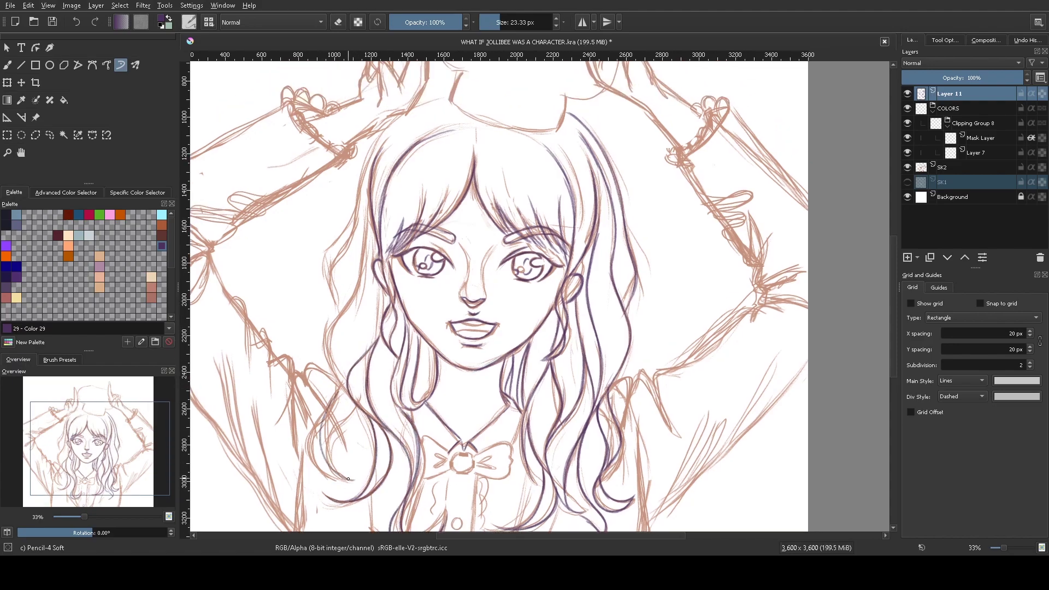
mouse_move(355, 410)
mouse_down()
mouse_move(341, 475)
mouse_move(349, 547)
mouse_up()
Add lines along the left hair strand and ink the hair over the top of the head
drag(365, 336, 335, 462)
drag(377, 268, 367, 350)
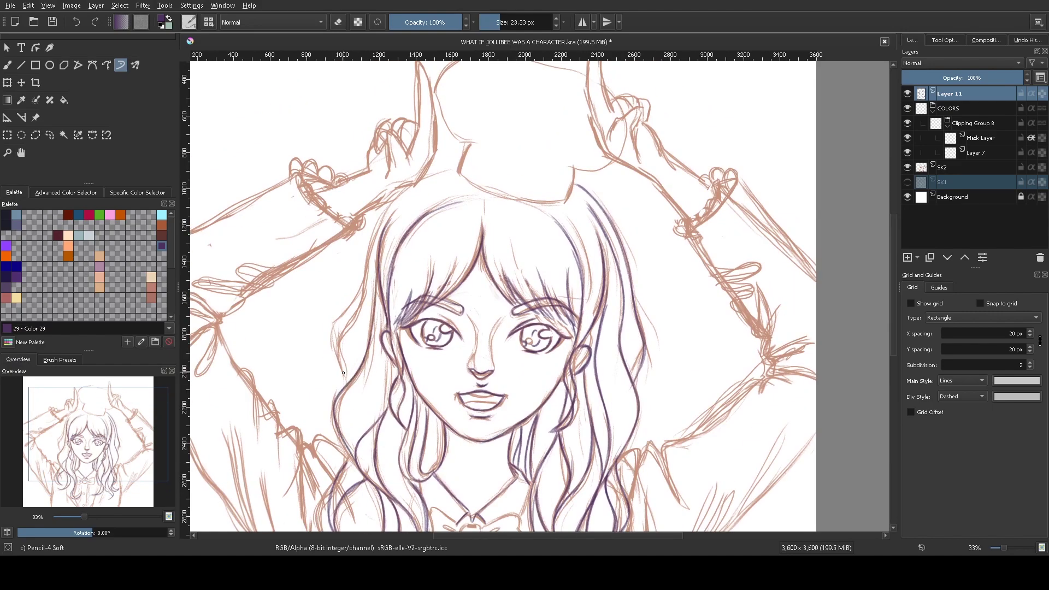
drag(344, 316, 328, 375)
drag(346, 310, 328, 340)
drag(366, 279, 336, 371)
mouse_move(387, 219)
mouse_down()
mouse_move(345, 384)
mouse_move(363, 276)
mouse_up()
drag(456, 170, 332, 260)
Ink the chef hat's bottom outline, undoing and redrawing the first attempt
mouse_move(520, 214)
mouse_down()
mouse_move(484, 247)
mouse_move(407, 218)
mouse_up()
key(ctrl+z)
mouse_move(516, 246)
mouse_down()
mouse_move(465, 249)
mouse_move(407, 218)
mouse_move(385, 115)
mouse_up()
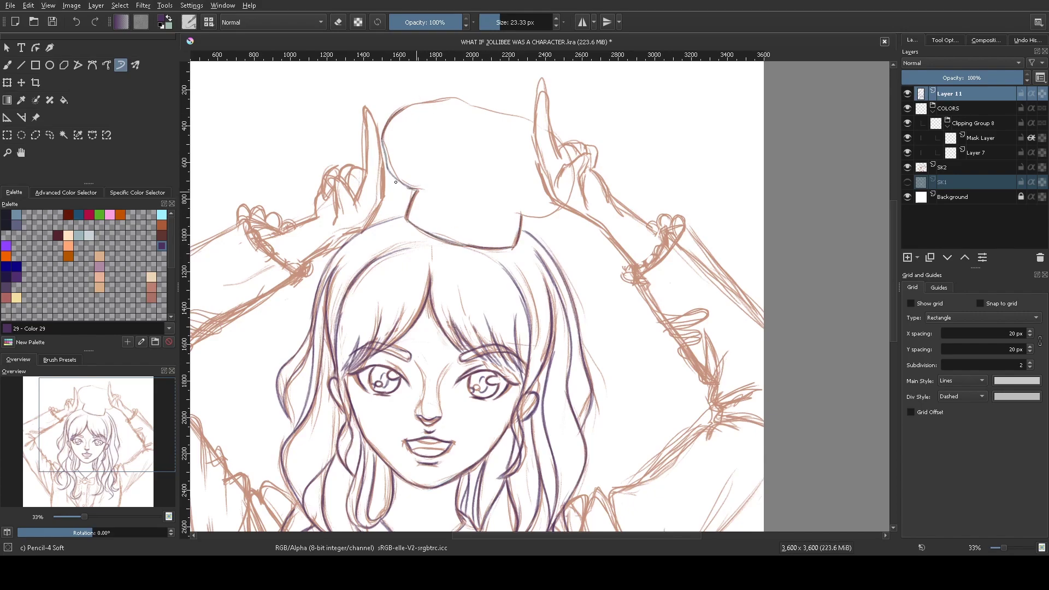
drag(522, 217, 560, 210)
drag(402, 112, 530, 120)
scroll(467, 385, down, 3)
Ink the collar line down to the bow and the wavy ruffles beside the shirt placket
mouse_move(461, 364)
mouse_down()
mouse_move(417, 396)
mouse_move(458, 427)
mouse_up()
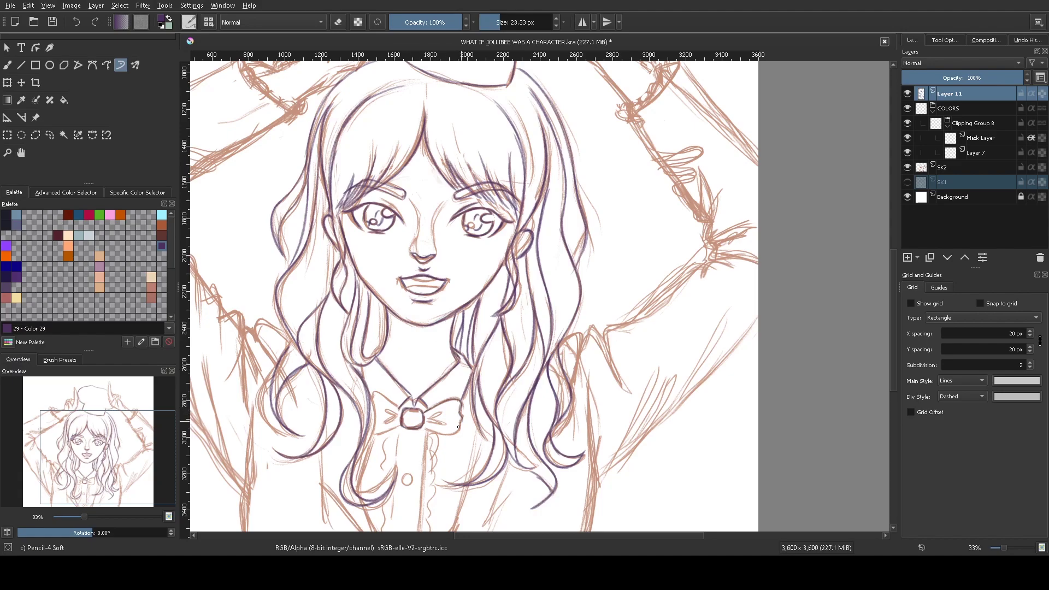
drag(377, 425, 402, 433)
scroll(386, 400, down, 2)
drag(445, 358, 437, 472)
drag(426, 399, 430, 407)
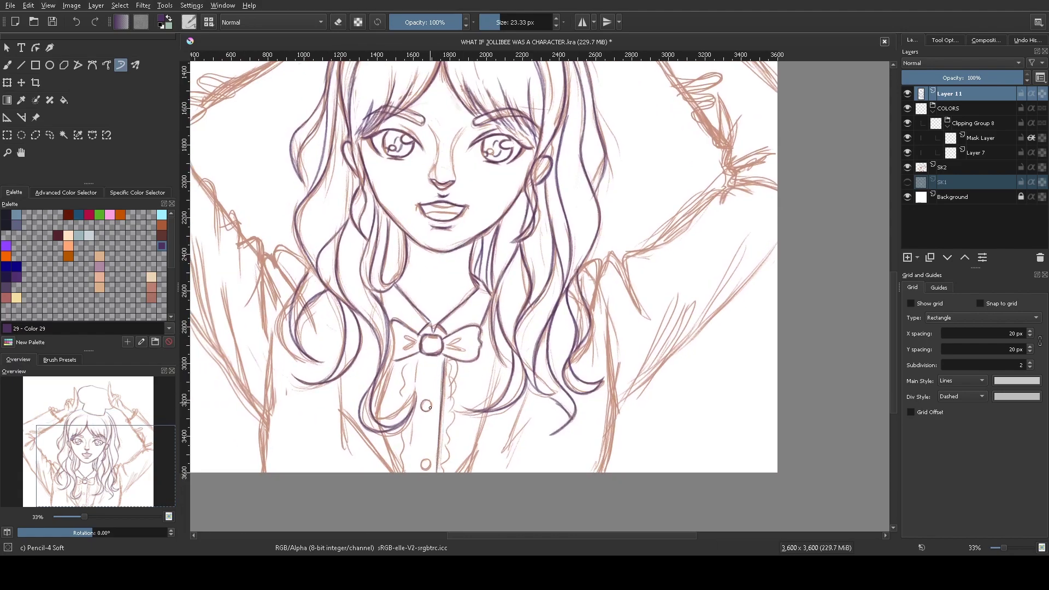
drag(453, 359, 445, 473)
mouse_move(405, 359)
mouse_down()
mouse_move(403, 472)
mouse_move(483, 416)
mouse_up()
Add strokes at the lower right of the figure and ink the right hair edge
drag(496, 356, 475, 444)
drag(527, 393, 511, 446)
drag(609, 451, 604, 473)
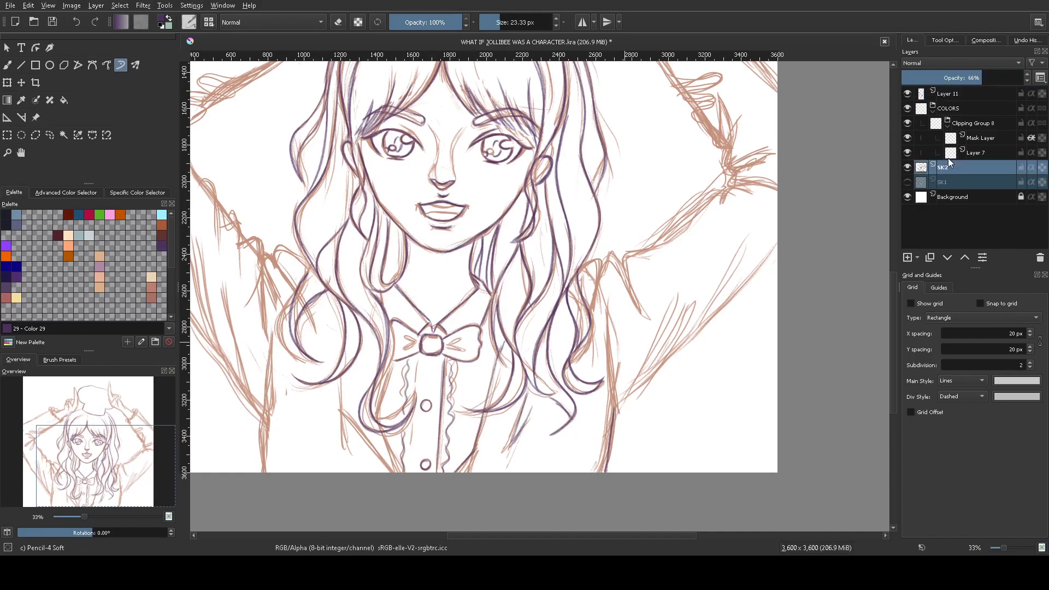
drag(157, 436, 166, 420)
drag(558, 346, 545, 390)
mouse_move(566, 470)
mouse_down()
mouse_move(577, 494)
mouse_move(556, 369)
mouse_move(594, 399)
mouse_up()
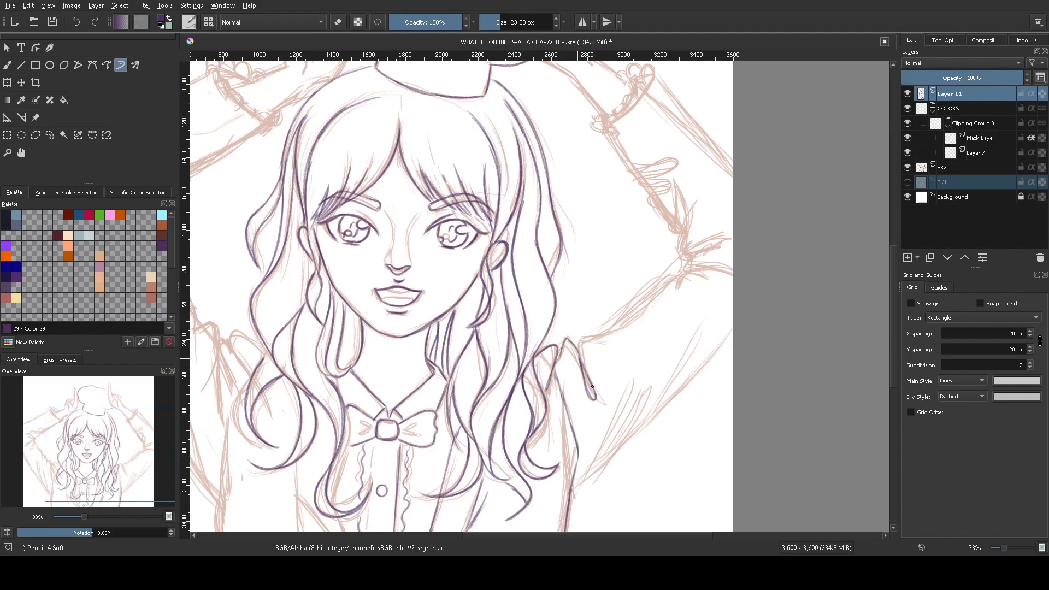
Ink the right shoulder and sleeve line with hatching and a curved sleeve line
drag(557, 356, 665, 285)
mouse_move(574, 486)
mouse_down()
mouse_move(656, 358)
mouse_move(664, 370)
mouse_up()
drag(606, 440, 687, 330)
drag(661, 410, 732, 336)
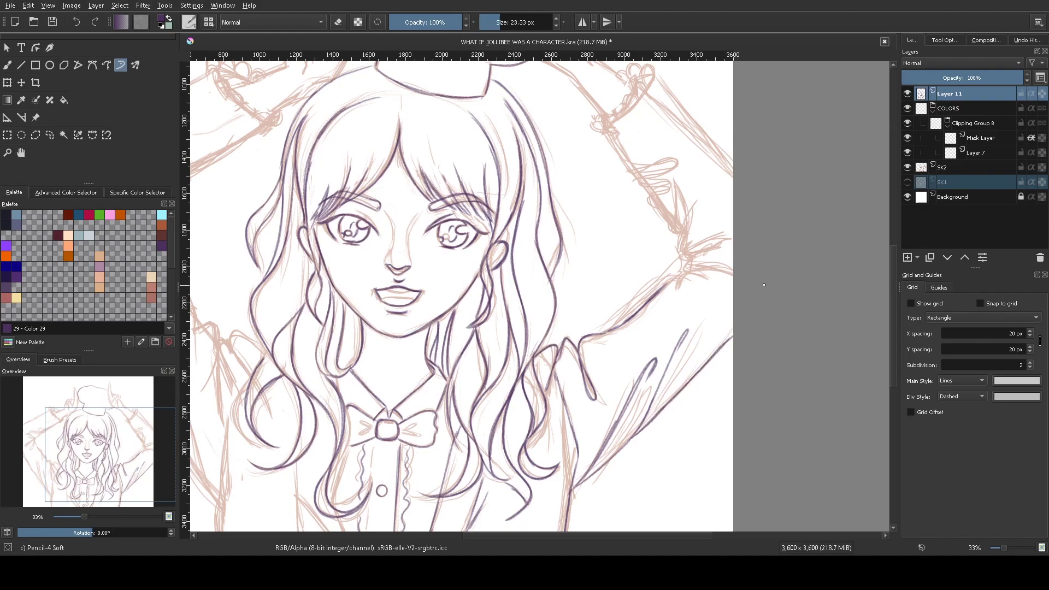
mouse_move(671, 267)
mouse_down()
mouse_move(713, 290)
mouse_move(679, 266)
mouse_move(688, 233)
mouse_move(670, 298)
mouse_up()
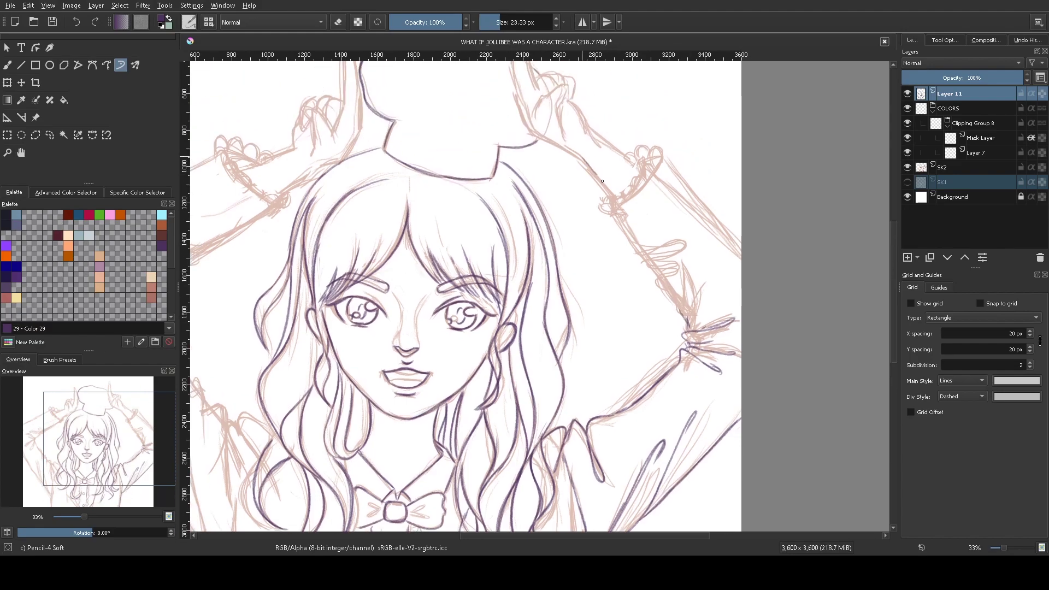
Return to the soft pencil brush and ink the sleeve edge and scalloped cuff, undoing a stray stroke
right_click(673, 322)
click(673, 254)
right_click(673, 322)
key(/)
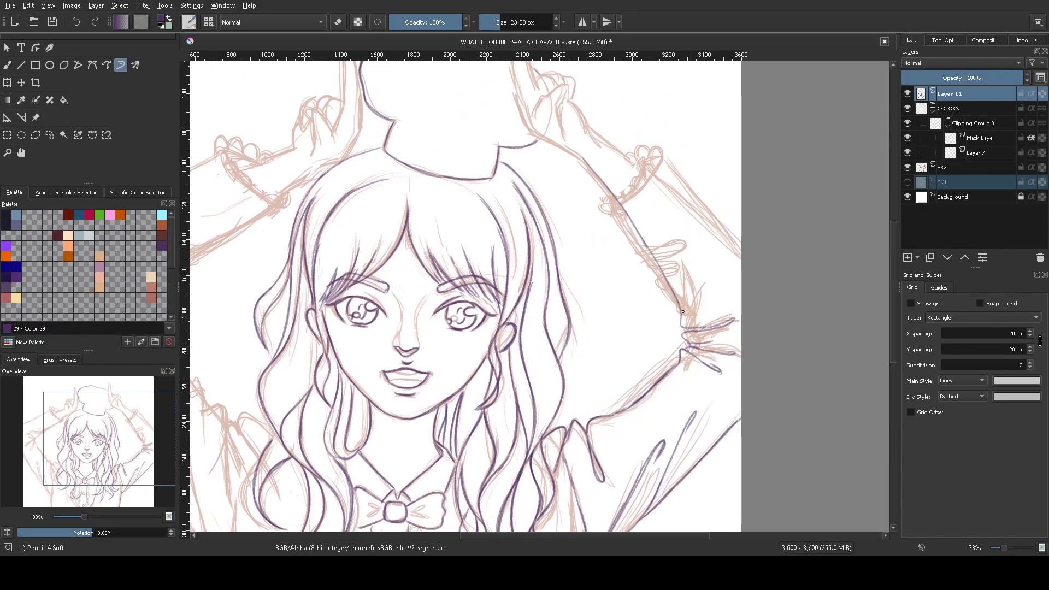
mouse_move(622, 203)
mouse_down()
mouse_move(660, 158)
mouse_move(740, 248)
mouse_up()
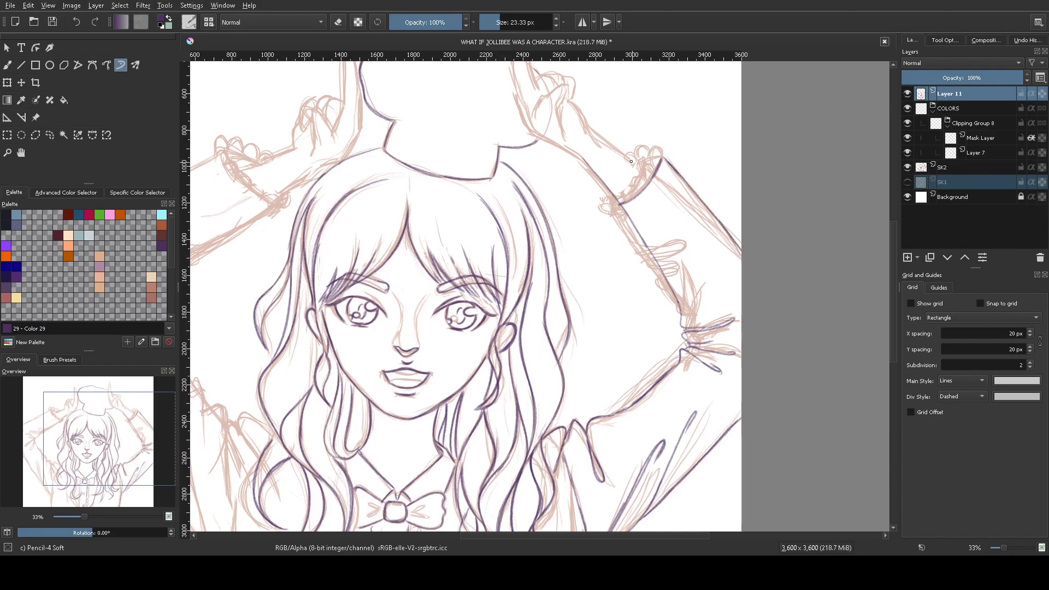
drag(605, 198, 654, 179)
drag(581, 135, 545, 282)
key(ctrl+z)
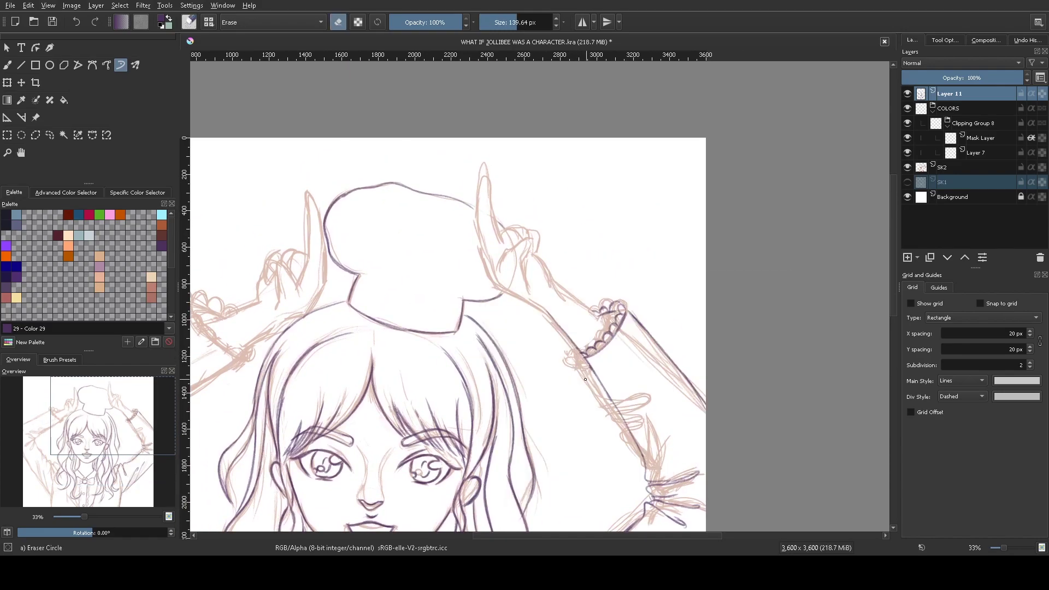
Ink the raised right arm, hand and raised finger
mouse_move(606, 318)
mouse_down()
mouse_move(503, 290)
mouse_move(522, 266)
mouse_move(499, 250)
mouse_up()
drag(501, 256, 515, 244)
drag(558, 285, 535, 253)
mouse_move(500, 291)
mouse_down()
mouse_move(476, 232)
mouse_move(484, 165)
mouse_move(496, 249)
mouse_move(499, 223)
mouse_up()
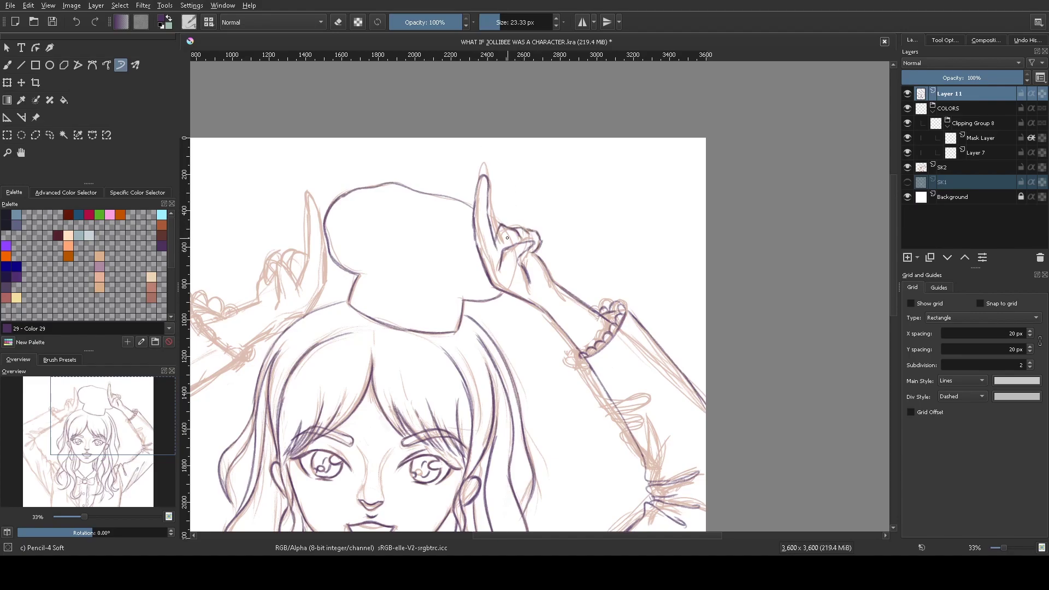
Ink the left sleeve and its long line
drag(85, 517, 77, 517)
key(plus)
key(plus)
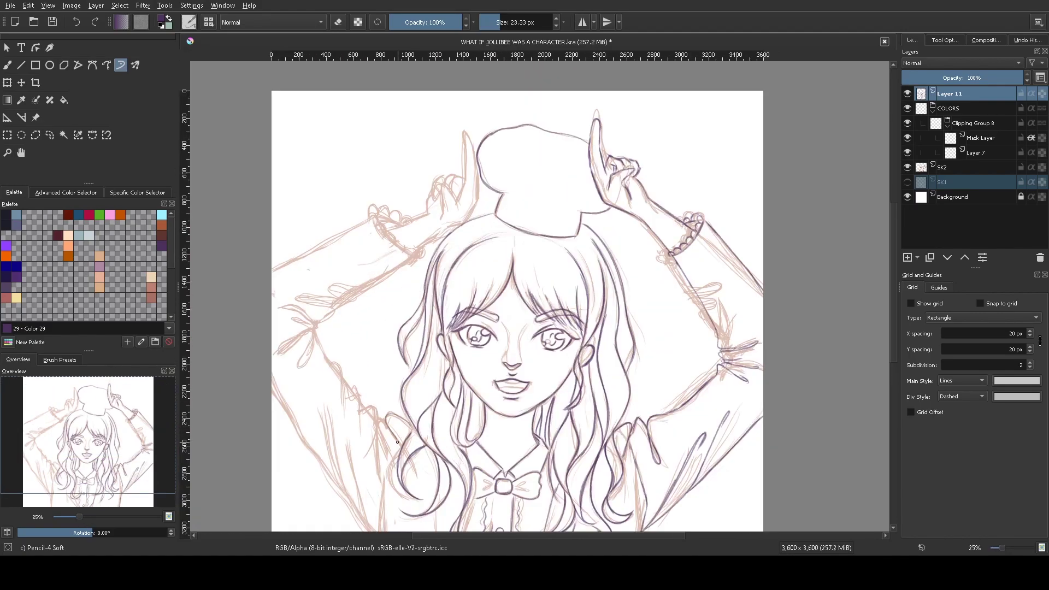
drag(146, 436, 148, 444)
drag(373, 443, 367, 512)
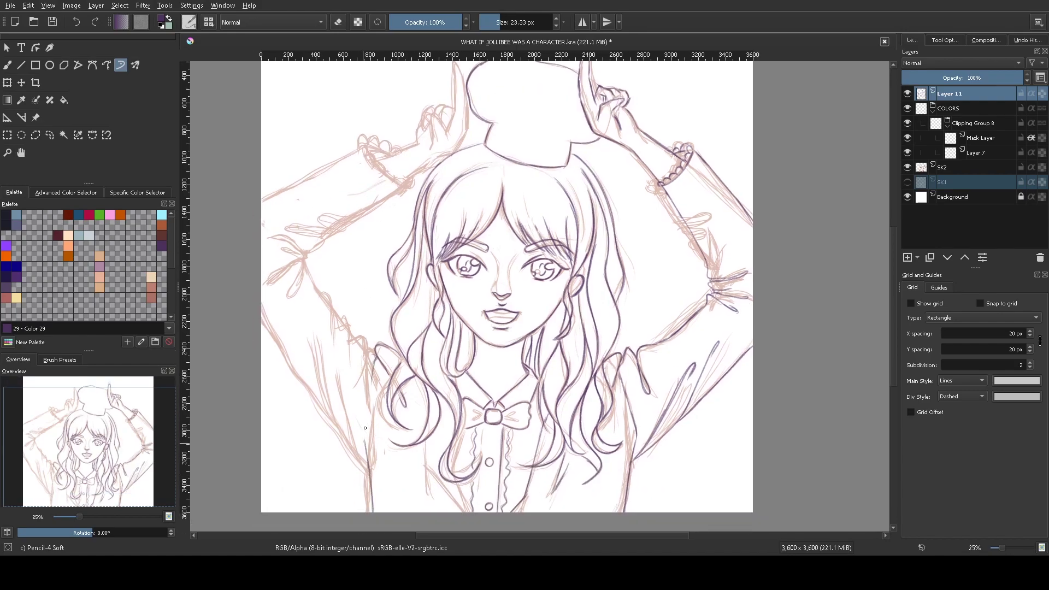
drag(384, 361, 363, 440)
drag(333, 370, 367, 465)
mouse_move(314, 347)
mouse_down()
mouse_move(329, 420)
mouse_move(263, 309)
mouse_up()
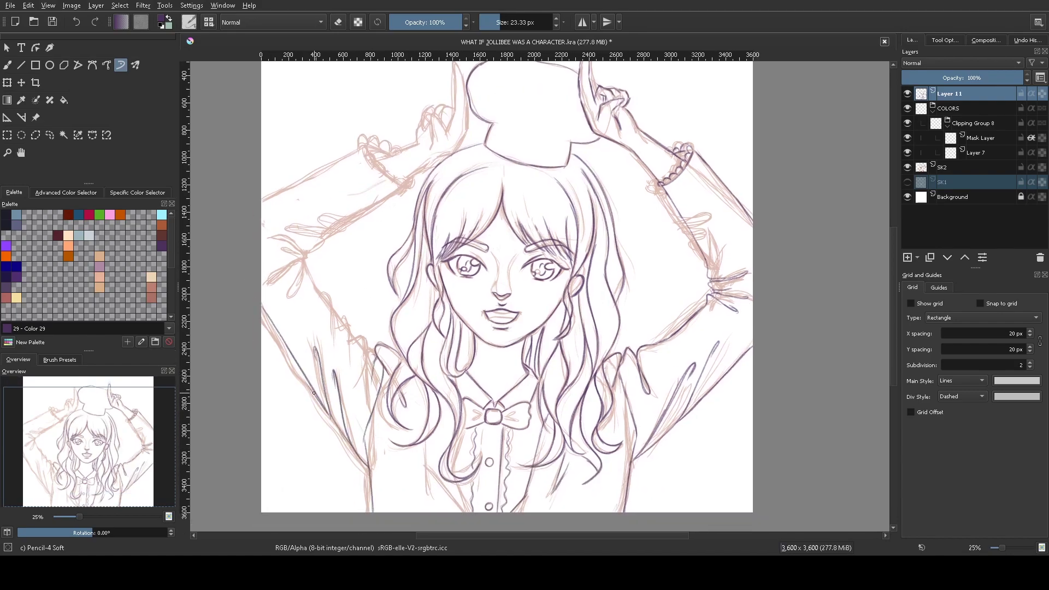
mouse_move(370, 405)
mouse_down()
mouse_move(374, 355)
mouse_move(350, 336)
mouse_up()
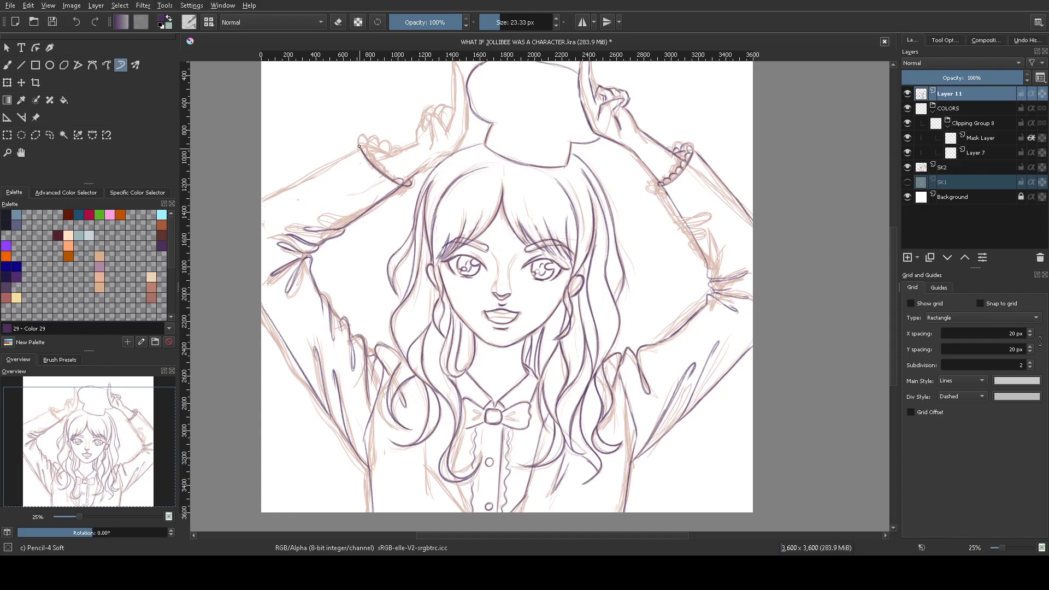
Check the top of the hat and hide the pink SK2 sketch layer
drag(466, 100, 481, 157)
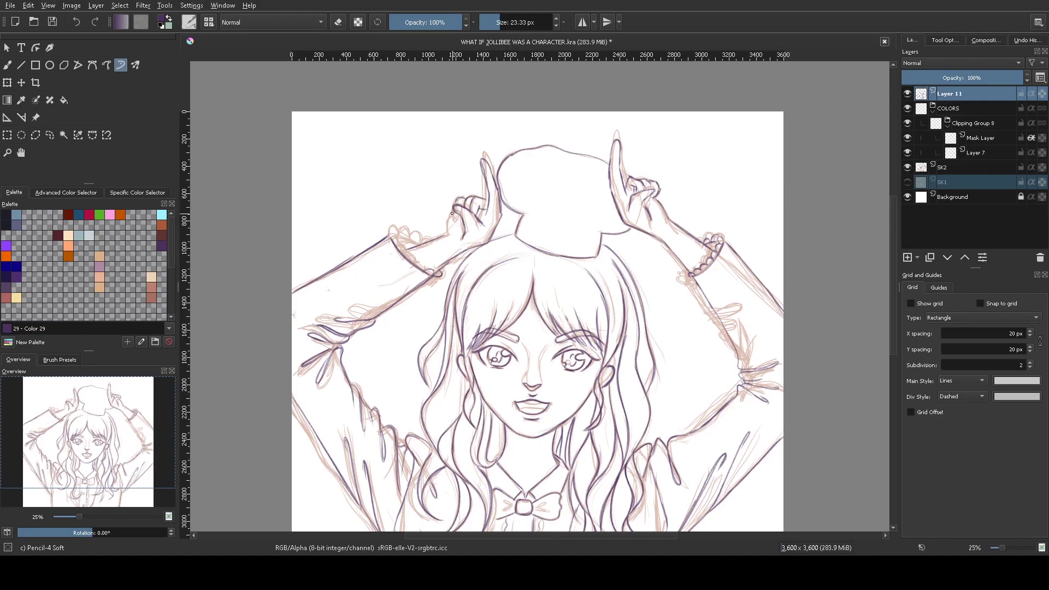
scroll(444, 270, down, 3)
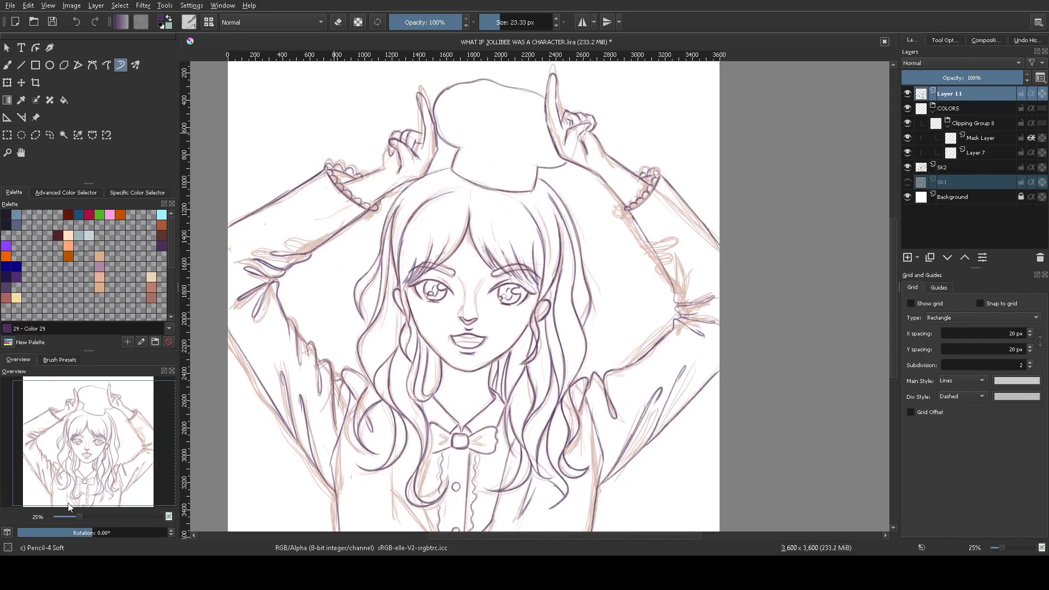
click(907, 167)
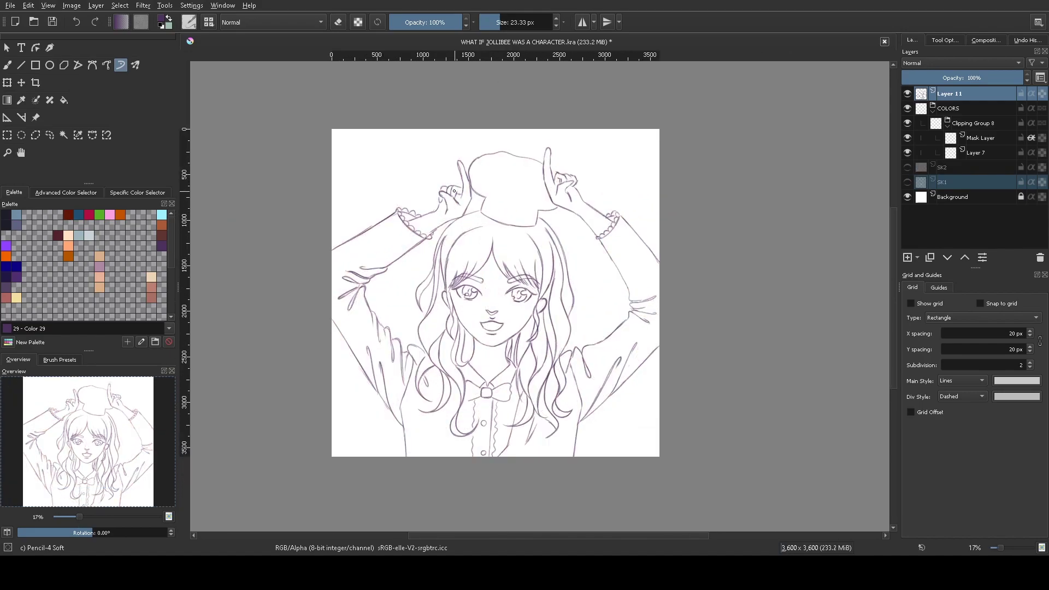
Zoom out and mirror the view to check the sketch's proportions
right_click(335, 356)
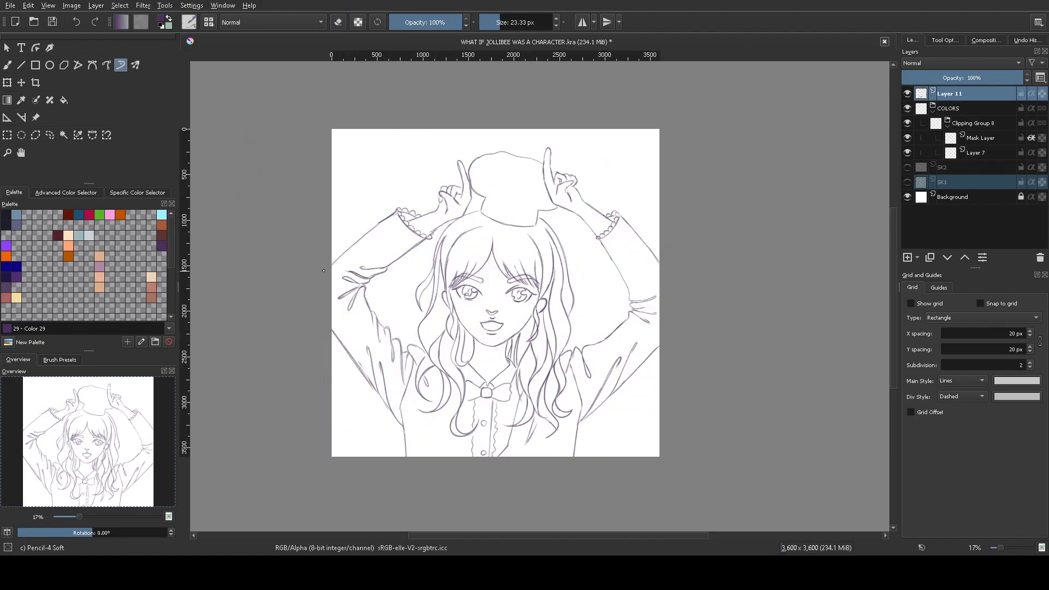
click(76, 516)
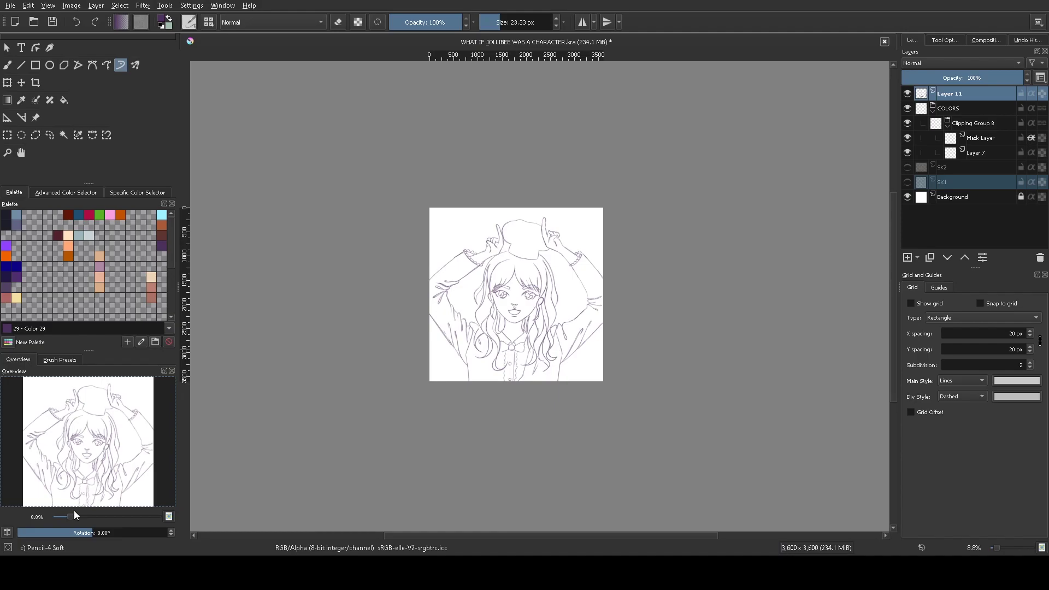
click(76, 515)
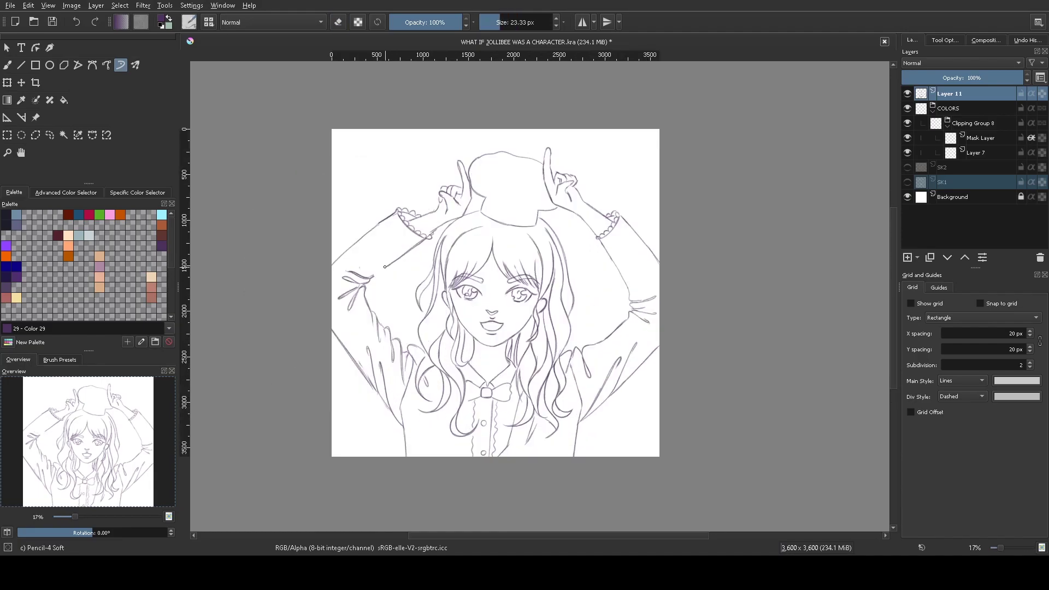
click(8, 532)
click(6, 531)
Try transforming the left hand, then undo the change to the left sleeve
key(ctrl+t)
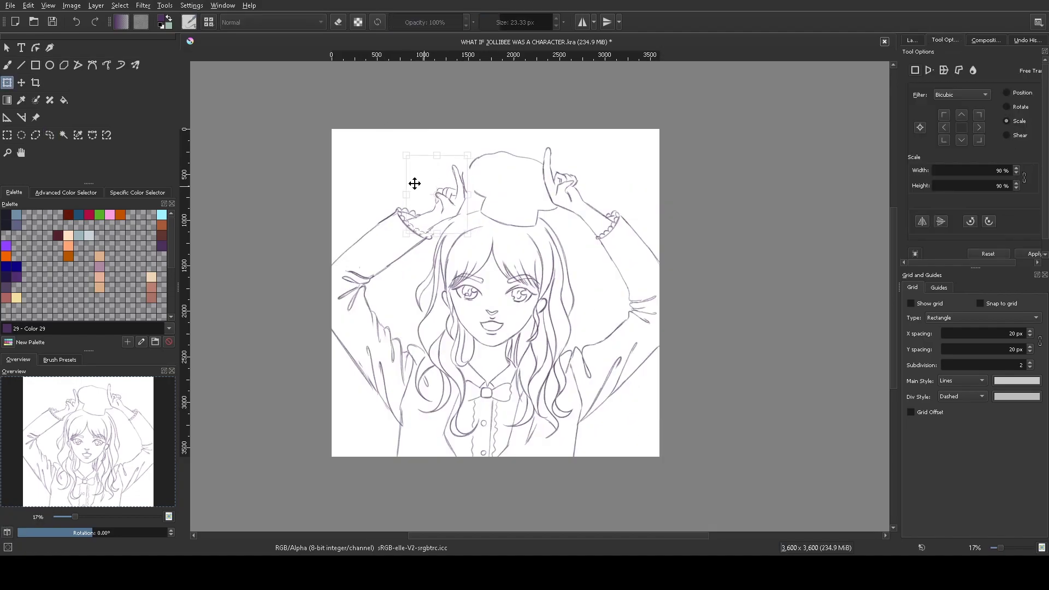
key(Return)
key(b)
key(e)
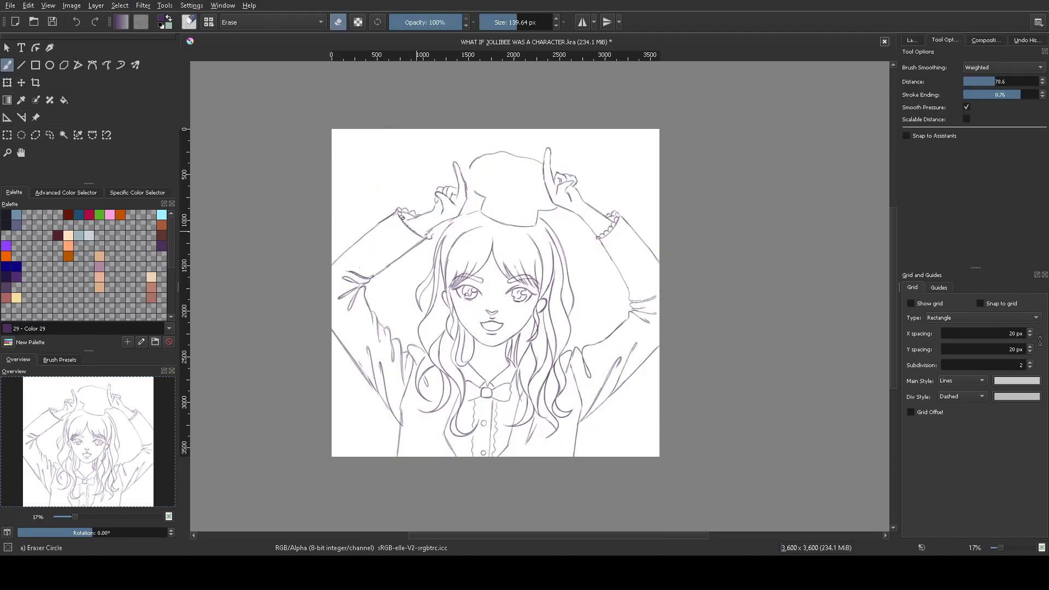
key(/)
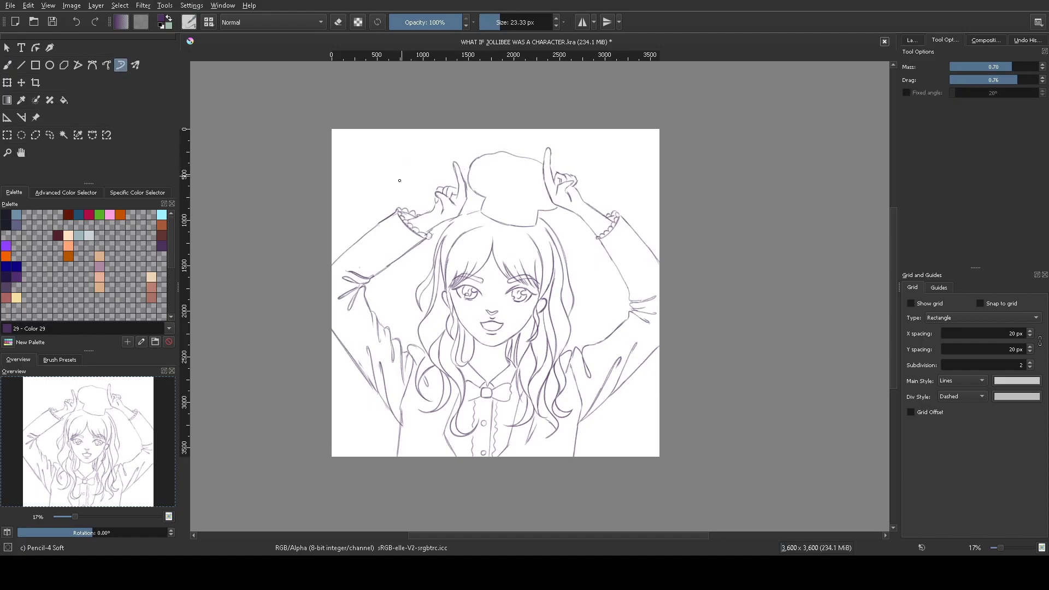
key(ctrl+z)
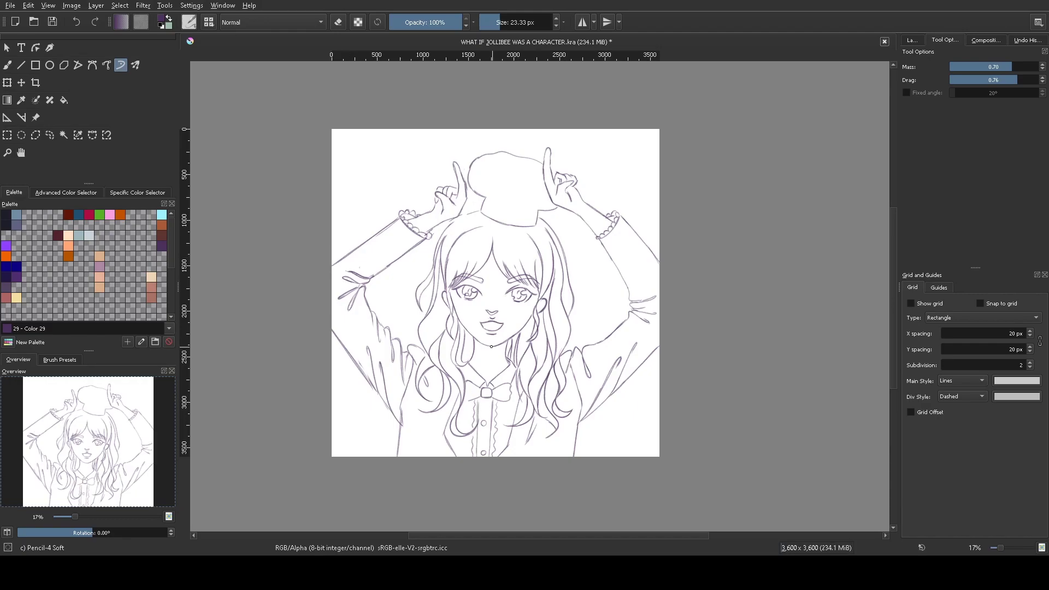
Make lineart Layer 11 active with the soft pencil brush
click(912, 40)
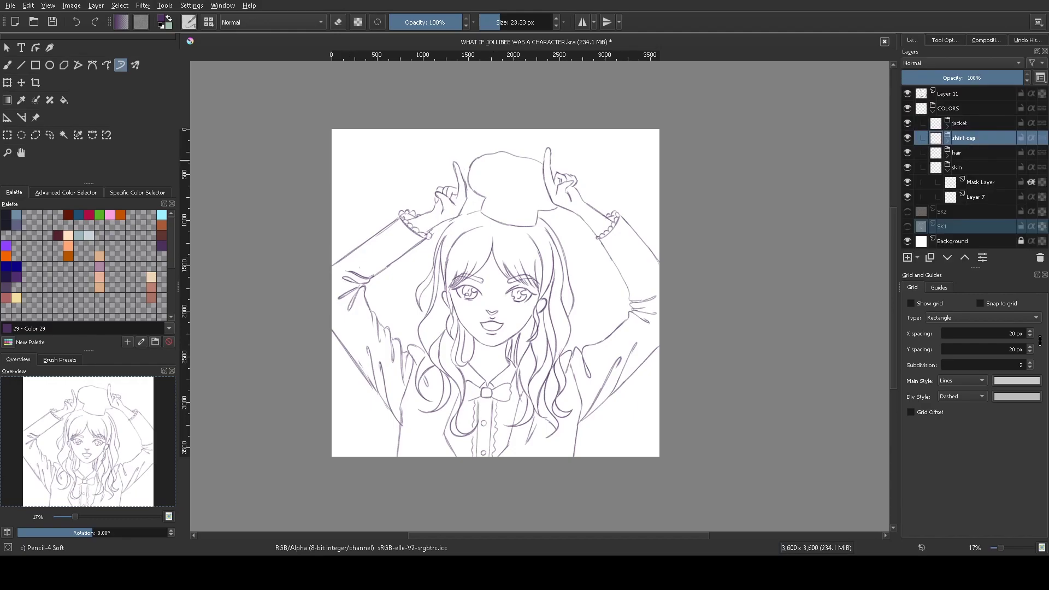
key(/)
click(949, 224)
click(949, 93)
right_click(619, 211)
key(/)
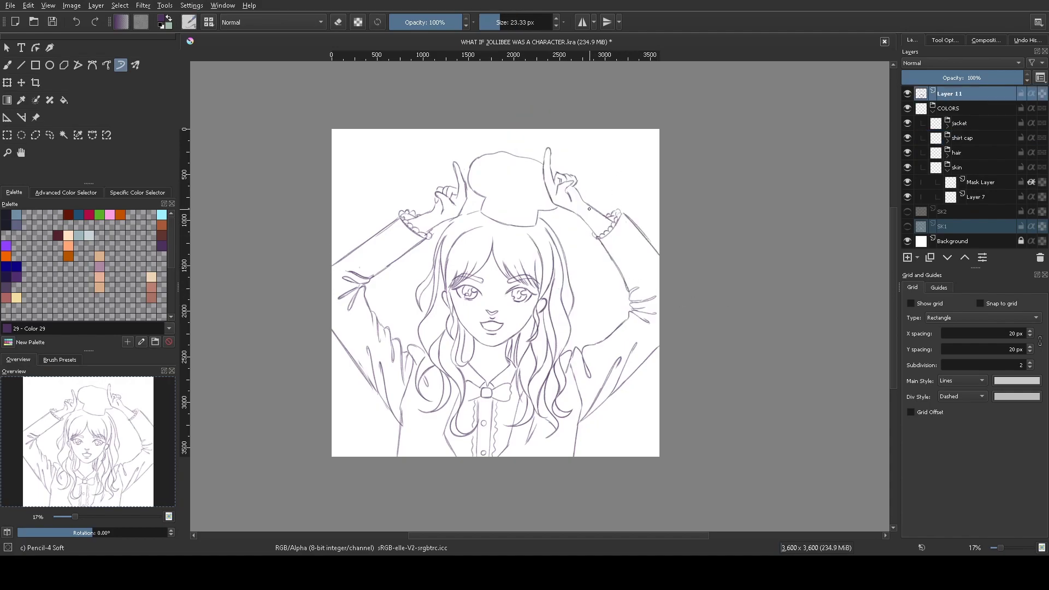
right_click(369, 236)
right_click(400, 213)
Shift the raised right hand slightly right and down, then tidy stray lines
key(ctrl+t)
drag(554, 139, 568, 153)
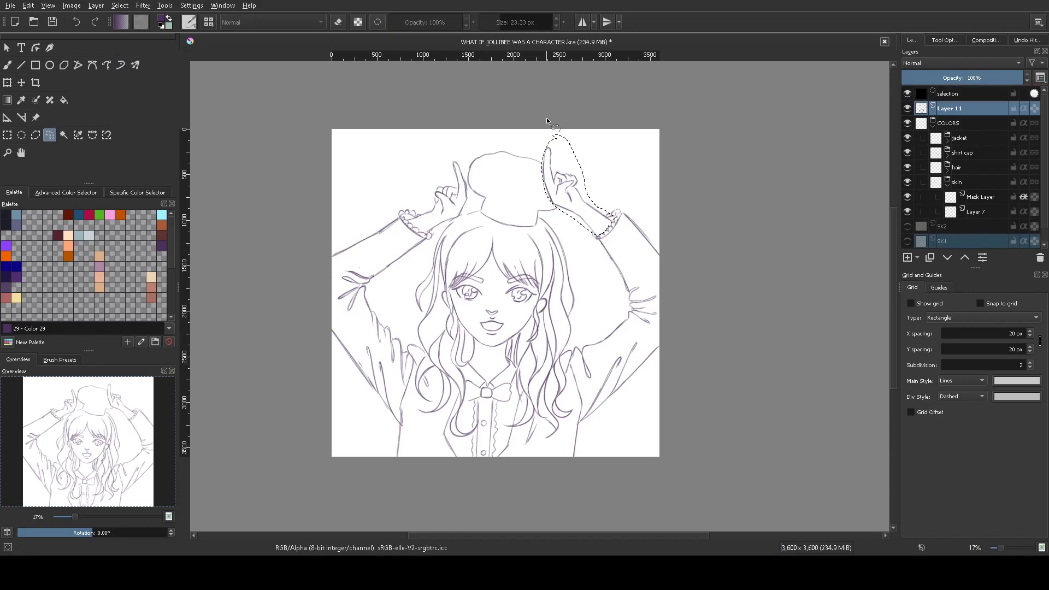
key(Return)
key(b)
key(/)
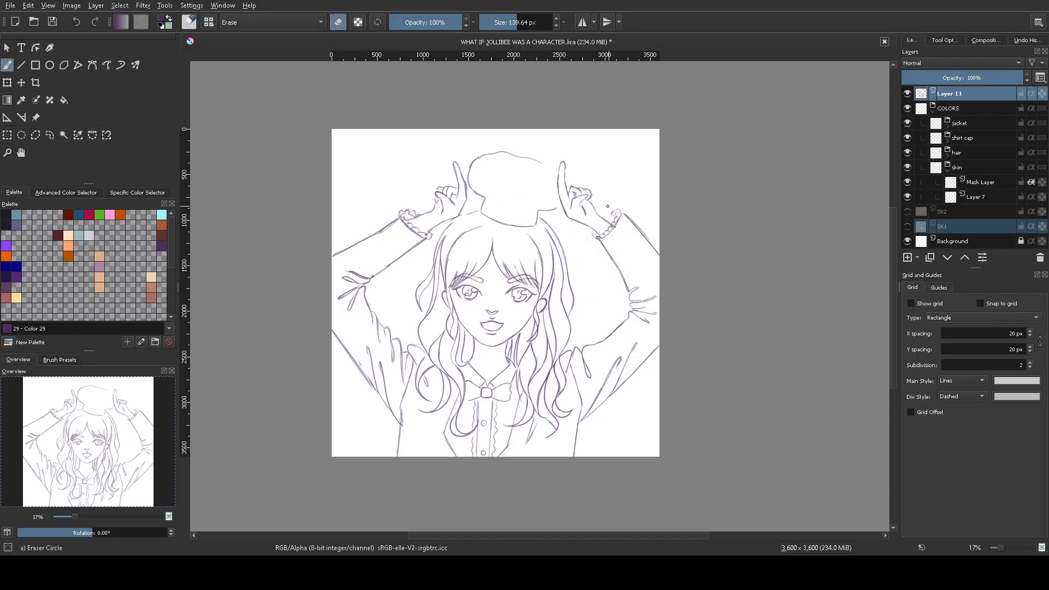
key(minus)
key(minus)
key(minus)
key(equal)
key(equal)
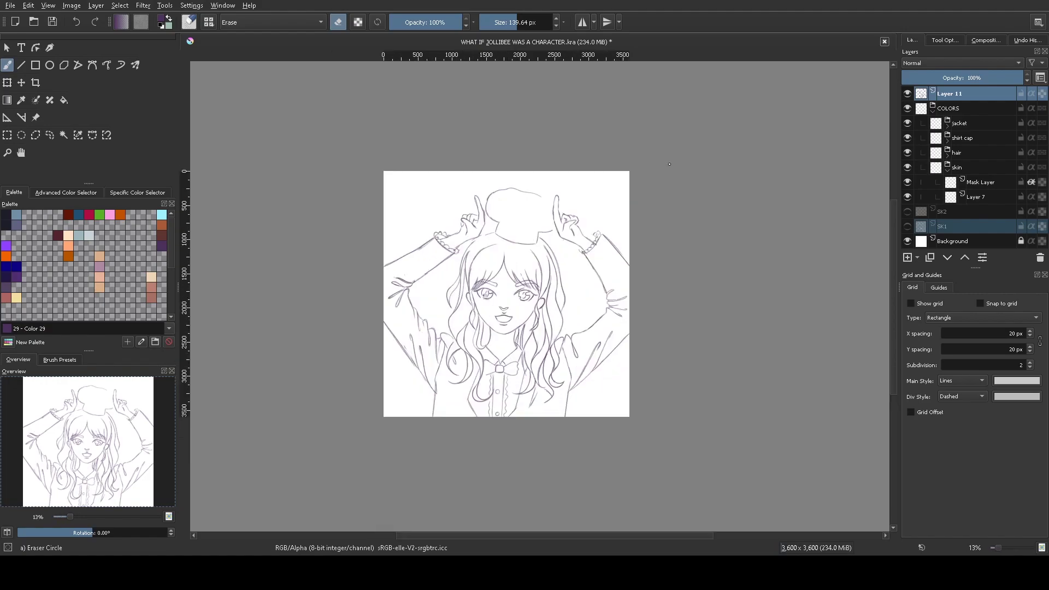
key(equal)
key(equal)
key(slash)
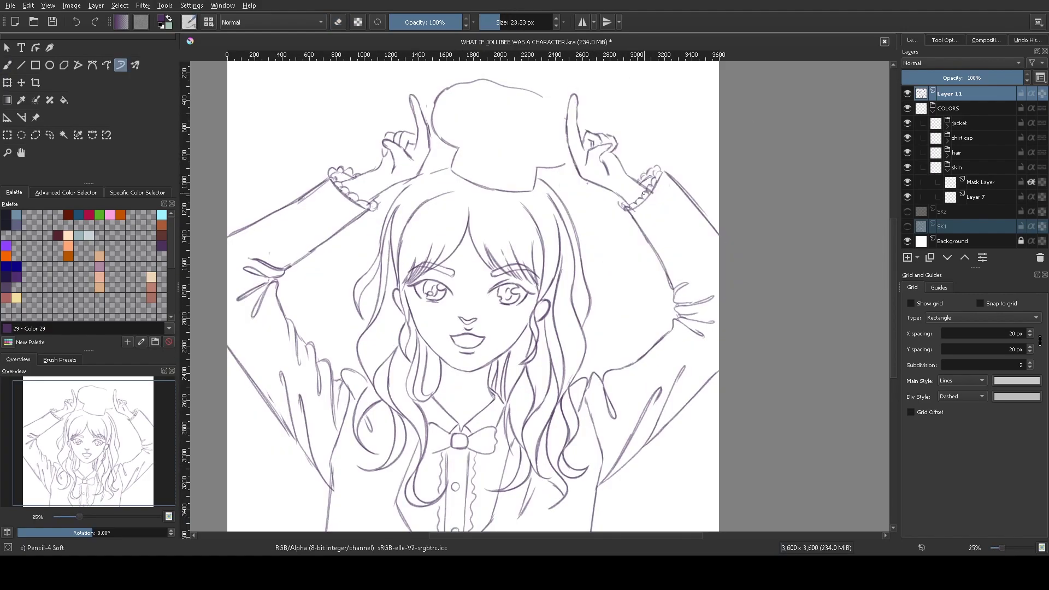
Cancel moving the left hand and make skin Layer 7 active for tan painting
key(slash)
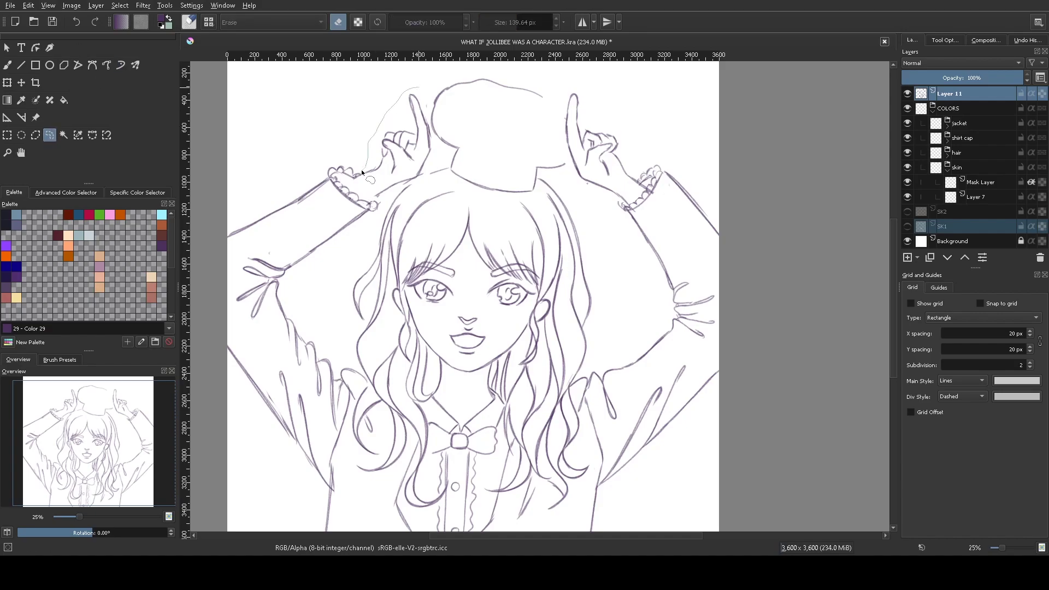
key(t)
key(ctrl+shift+a)
key(slash)
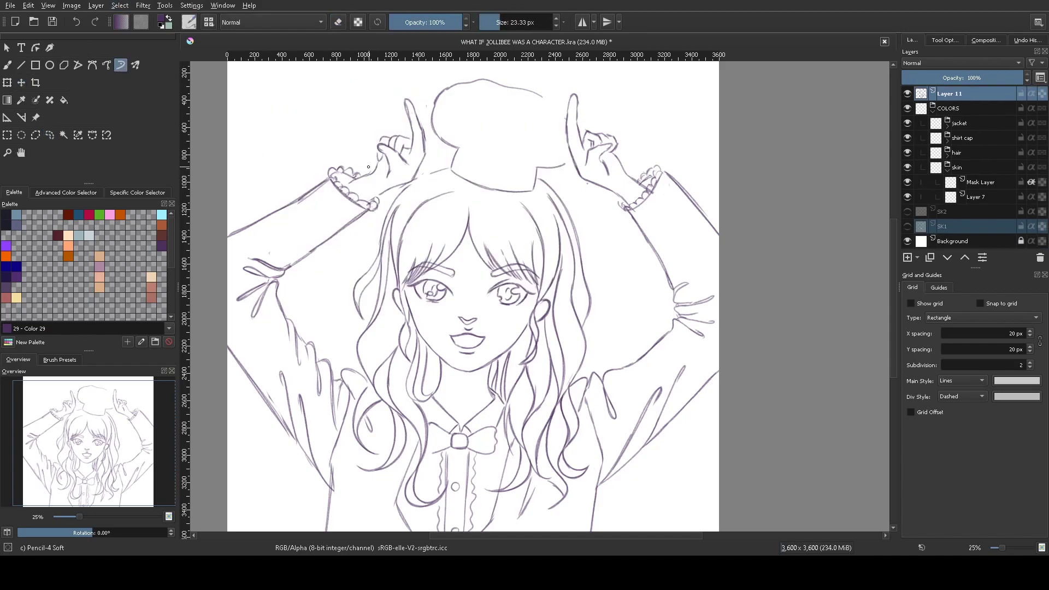
click(973, 197)
right_click(360, 288)
With tan and the basic round brush, outline and fill the face and neck
click(369, 284)
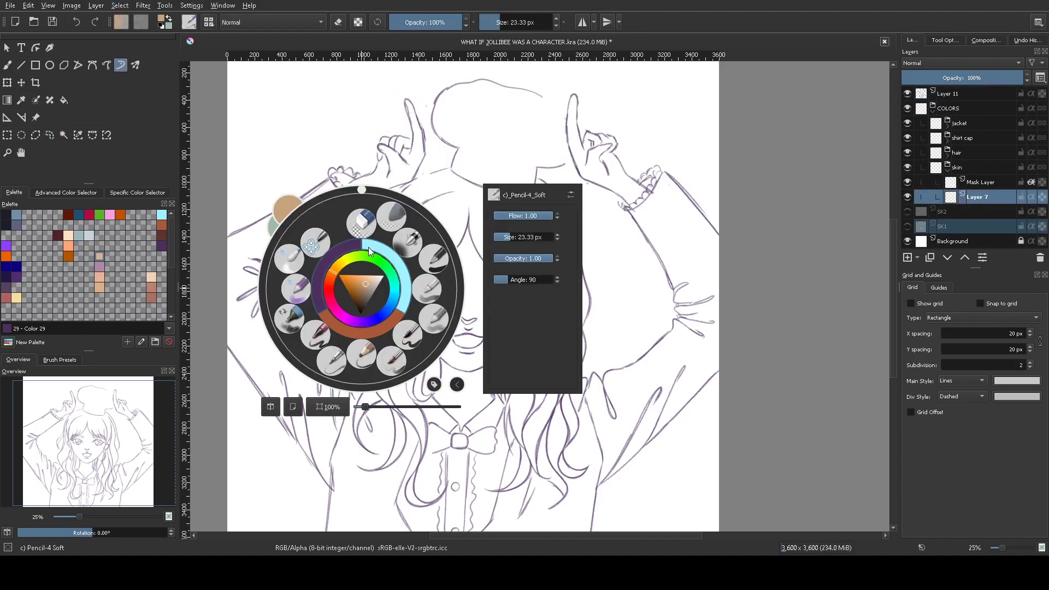
click(288, 208)
mouse_move(555, 295)
mouse_down()
mouse_move(409, 346)
mouse_move(552, 273)
mouse_up()
key(b)
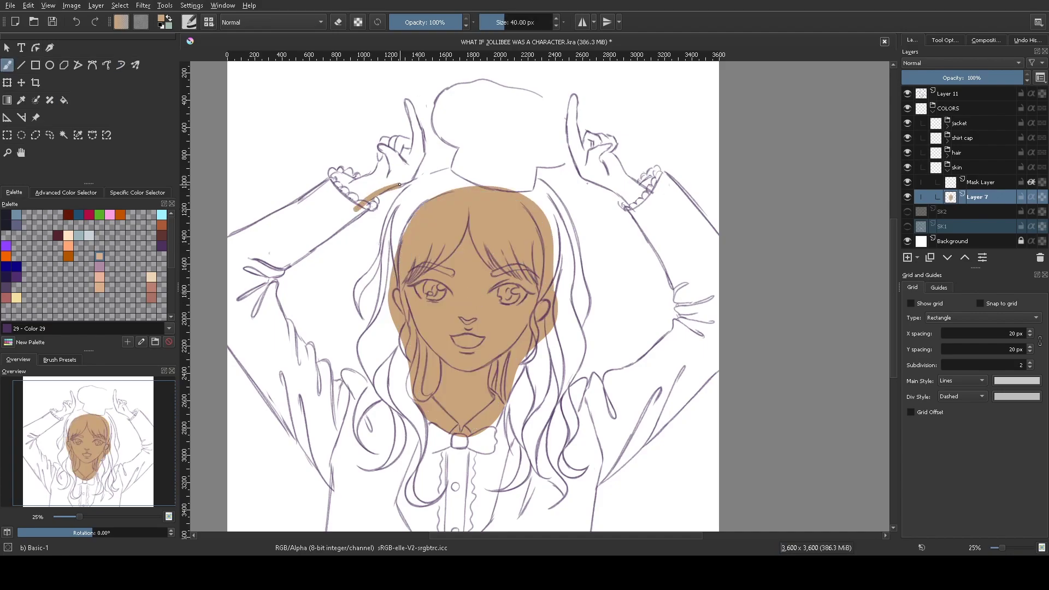
scroll(399, 184, up, 1)
Paint and fill both raised hands and forearms tan, then choose a pinkish red
mouse_move(328, 389)
mouse_down()
mouse_move(403, 236)
mouse_move(391, 296)
mouse_up()
drag(351, 326, 383, 340)
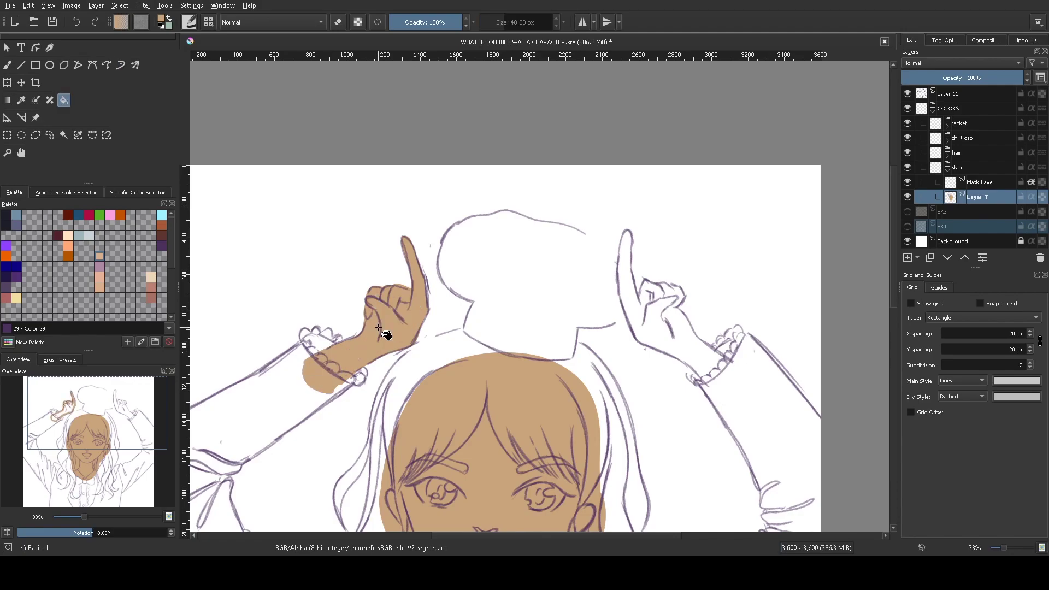
drag(485, 394, 496, 402)
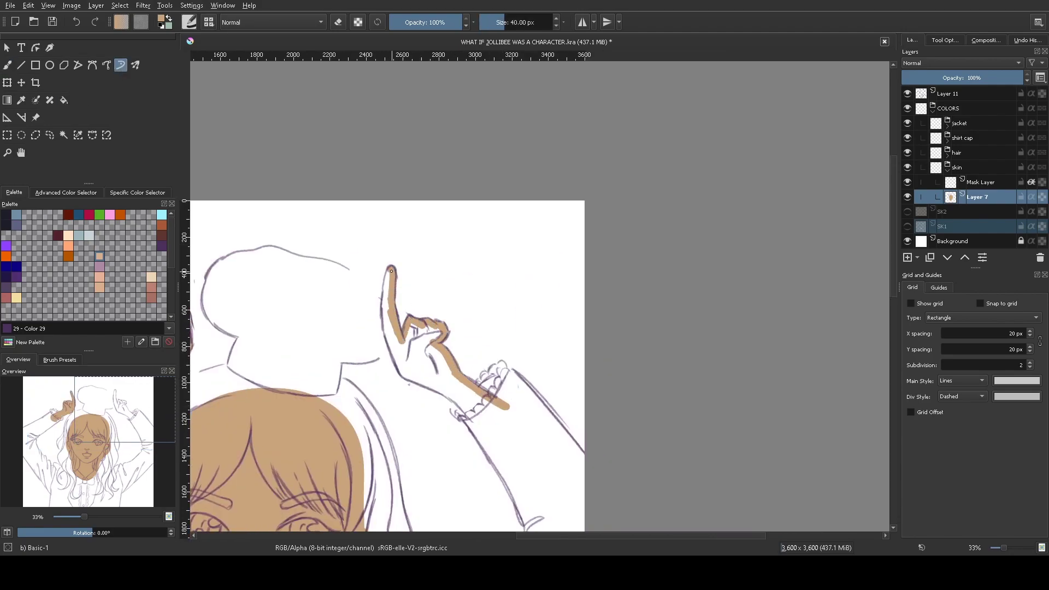
drag(391, 271, 503, 408)
key(f)
click(415, 349)
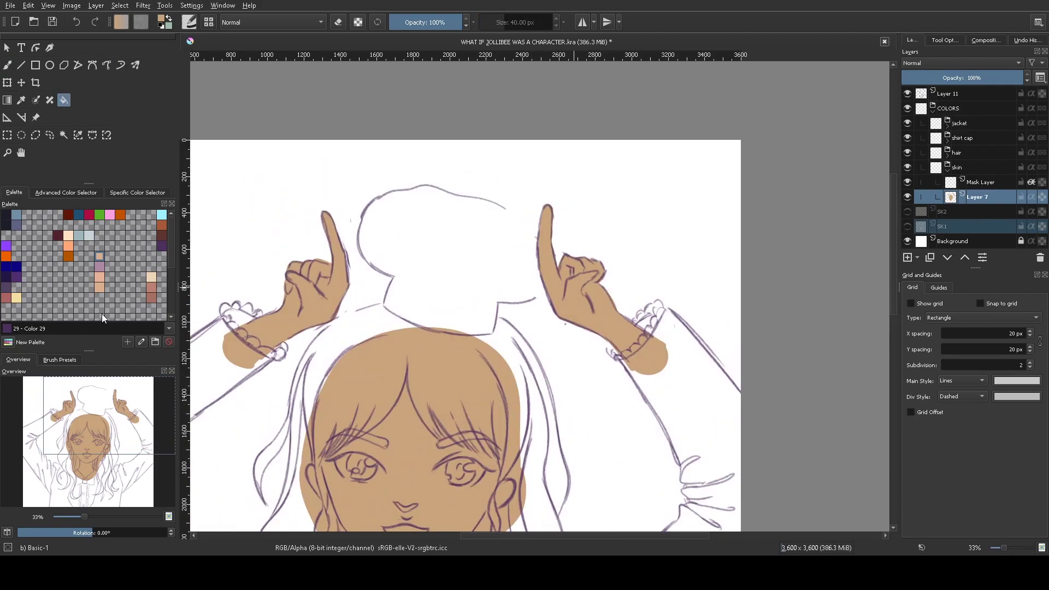
right_click(382, 382)
click(353, 355)
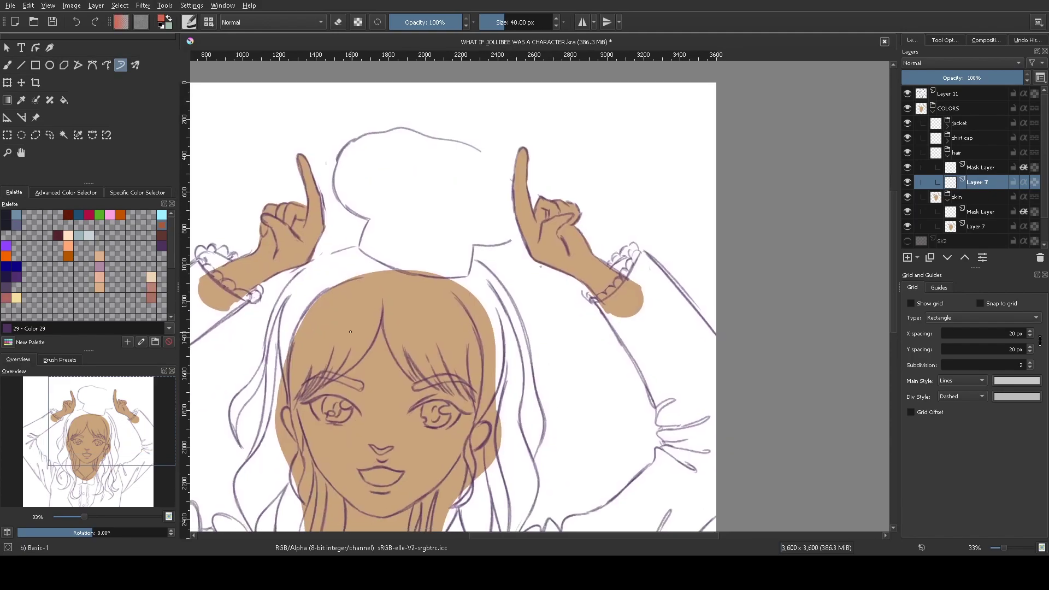
Outline the left and right bangs and left hair strand in red, brush about 6–12 px
mouse_move(366, 323)
mouse_down()
mouse_move(326, 385)
mouse_move(285, 406)
mouse_move(299, 449)
mouse_up()
mouse_move(421, 385)
mouse_down()
mouse_move(390, 343)
mouse_move(418, 382)
mouse_move(489, 421)
mouse_move(428, 437)
mouse_up()
scroll(491, 383, down, 2)
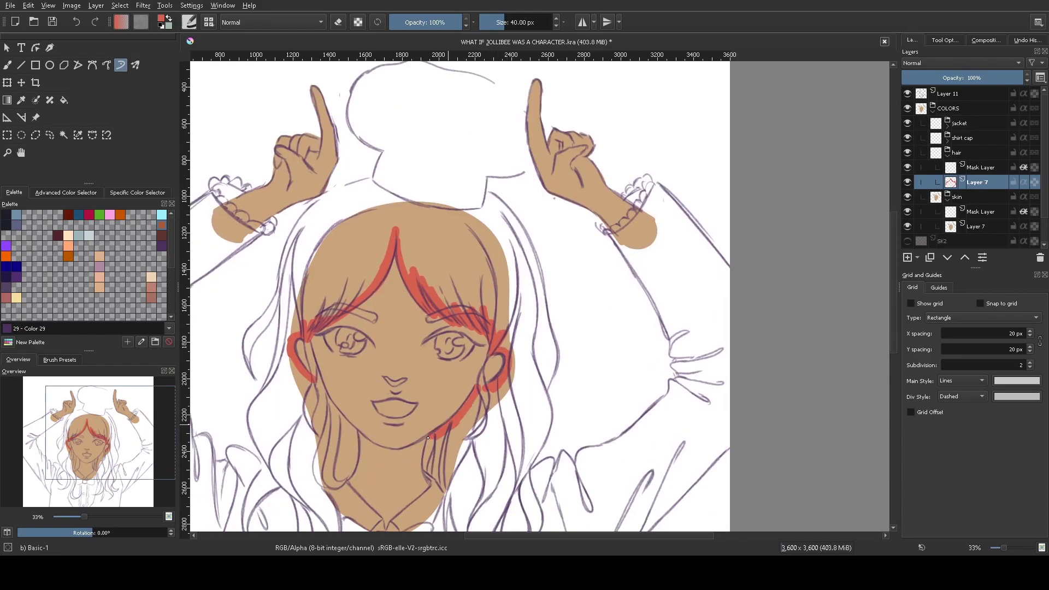
right_click(342, 384)
click(305, 351)
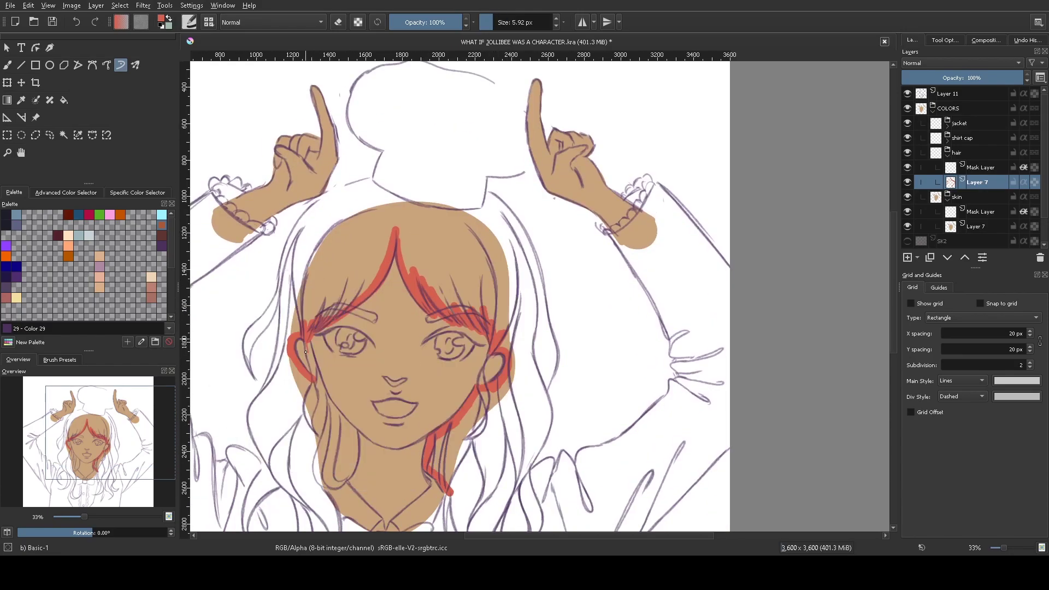
right_click(332, 402)
drag(358, 454, 338, 481)
mouse_move(339, 482)
mouse_down()
mouse_move(336, 426)
mouse_move(352, 476)
mouse_move(272, 440)
mouse_move(336, 382)
mouse_up()
Trace the red hair outline around the head and down both sides
scroll(335, 456, down, 3)
scroll(293, 354, up, 2)
scroll(297, 366, up, 2)
scroll(294, 411, up, 2)
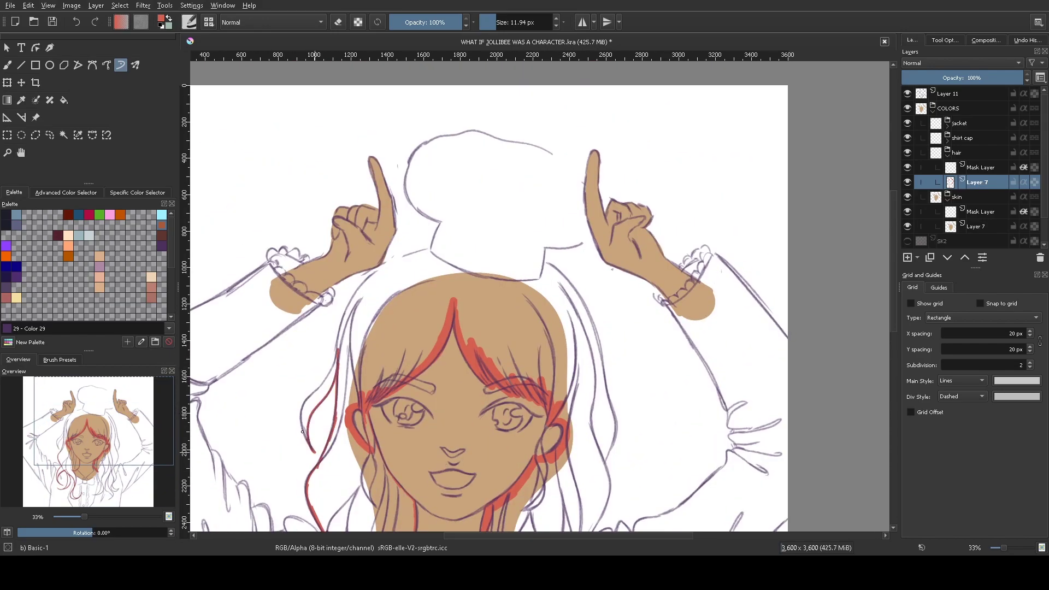
scroll(302, 432, up, 2)
scroll(306, 415, up, 1)
drag(317, 421, 338, 354)
scroll(337, 354, right, 3)
mouse_move(263, 322)
mouse_down()
mouse_move(497, 378)
mouse_move(503, 412)
mouse_up()
scroll(458, 288, down, 3)
scroll(460, 464, down, 3)
drag(462, 345, 436, 463)
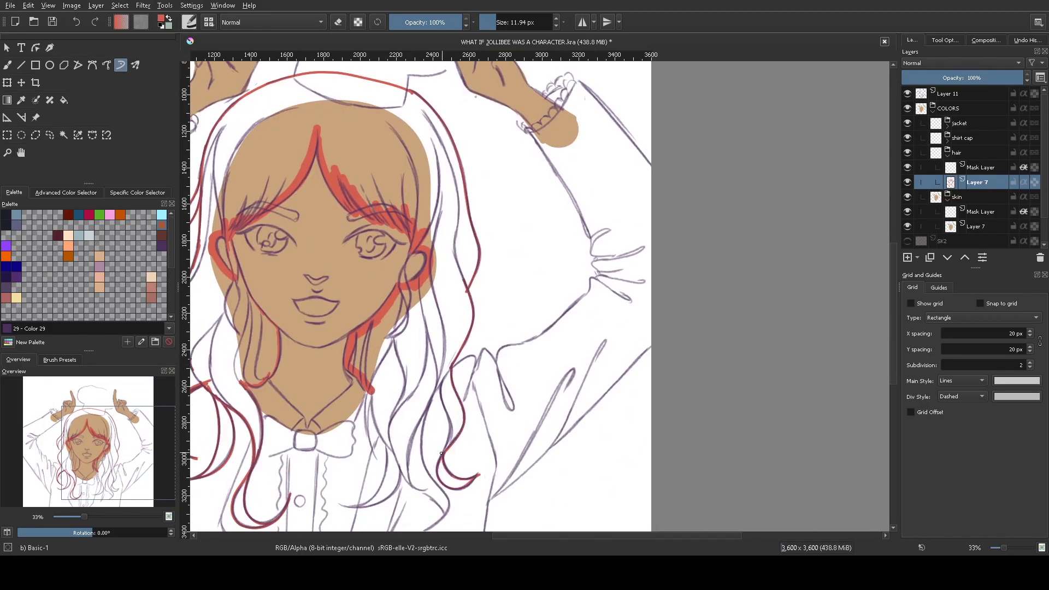
scroll(426, 472, down, 2)
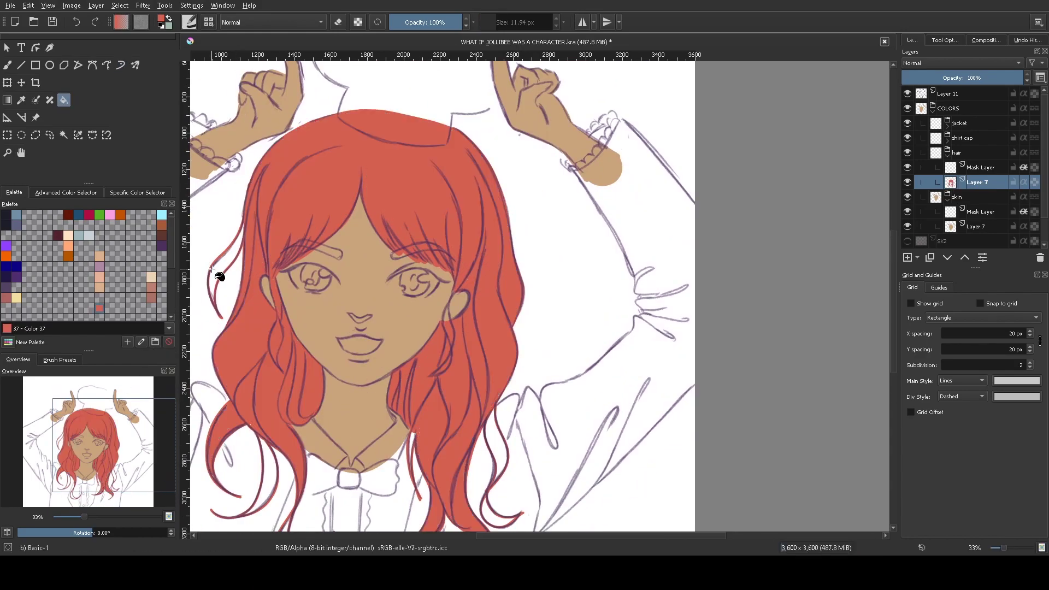
Pick a cream colour and fill the shirt with it
right_click(360, 405)
click(388, 417)
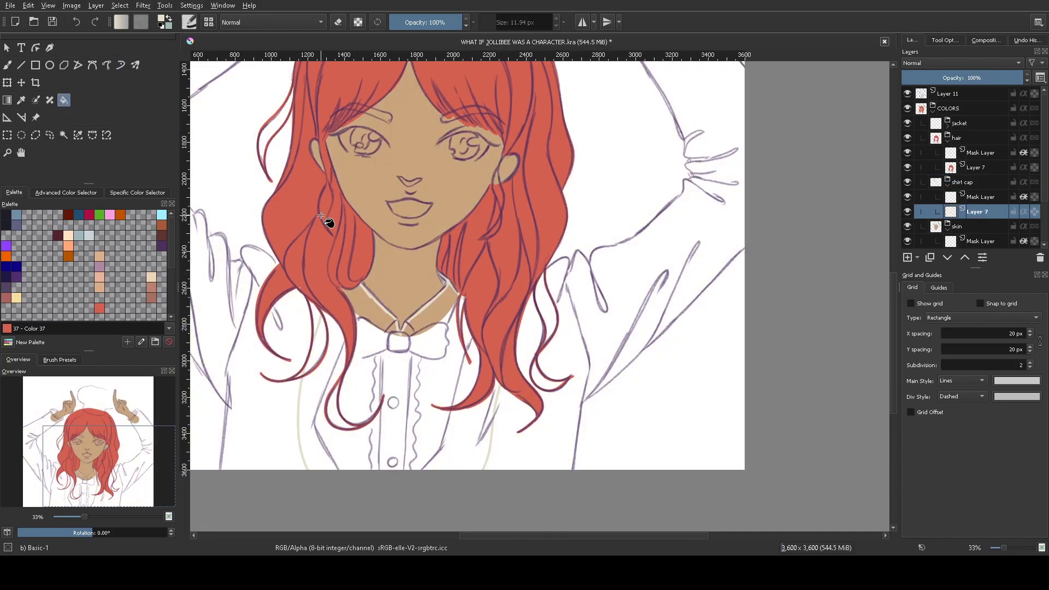
key(f)
click(372, 350)
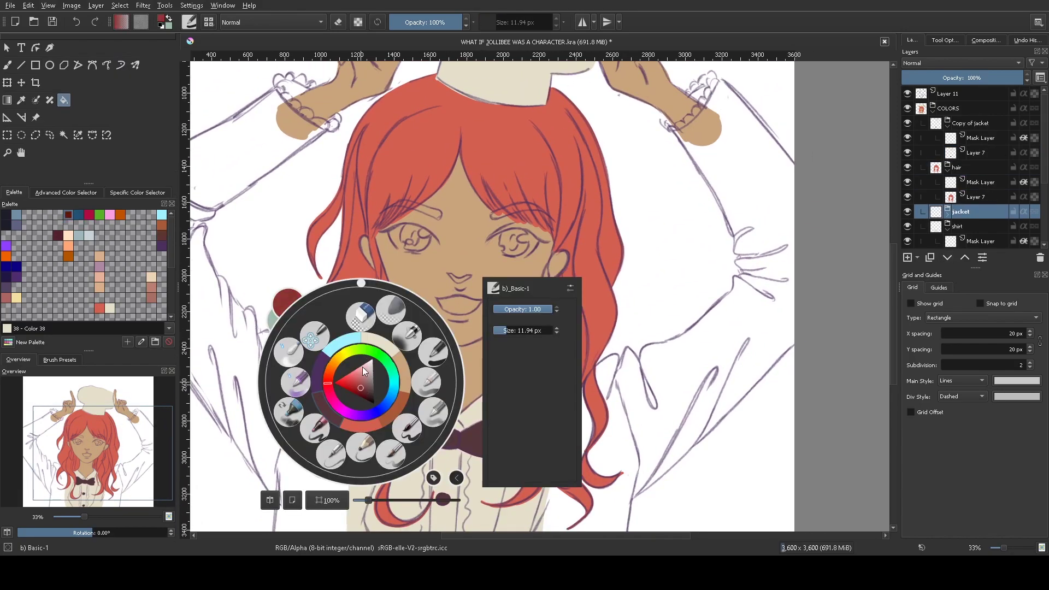
On the jacket layer, outline and fill the left sleeve dark red and outline the right sleeve
click(973, 244)
drag(391, 364, 285, 280)
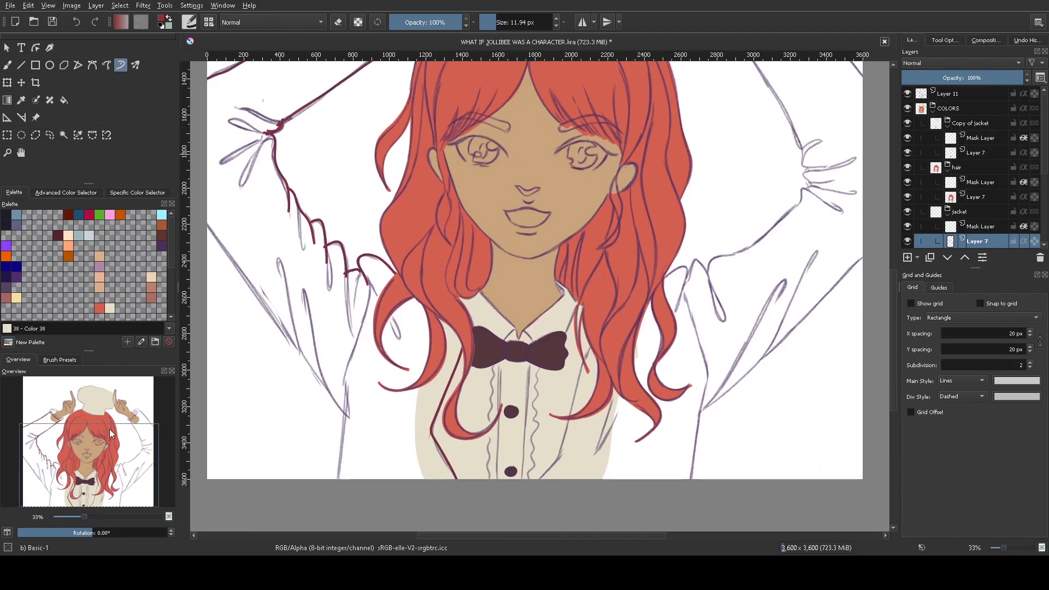
drag(343, 476, 257, 290)
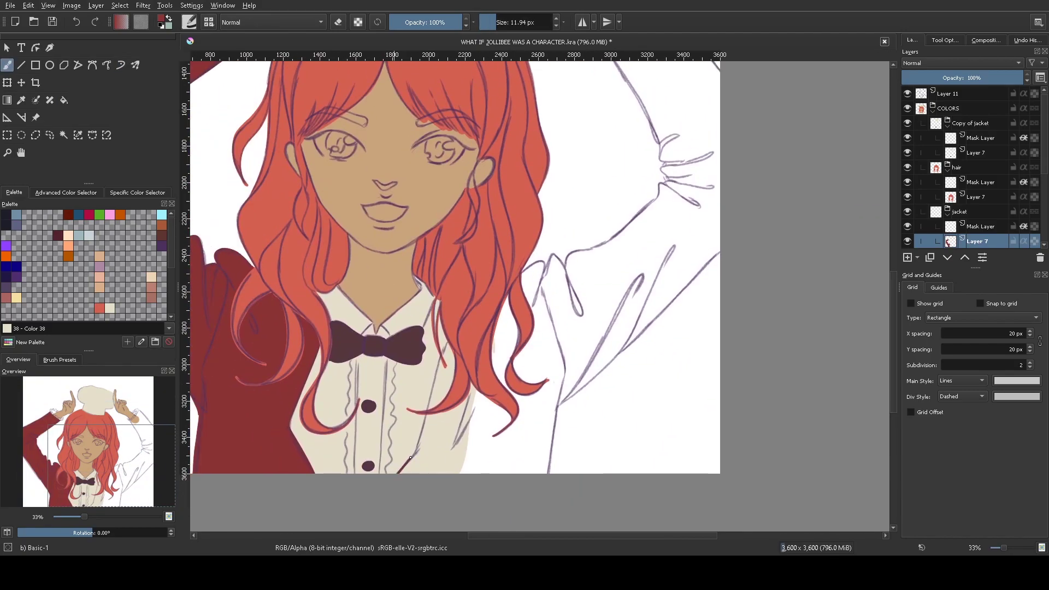
mouse_move(572, 252)
mouse_down()
mouse_move(669, 175)
mouse_move(618, 245)
mouse_up()
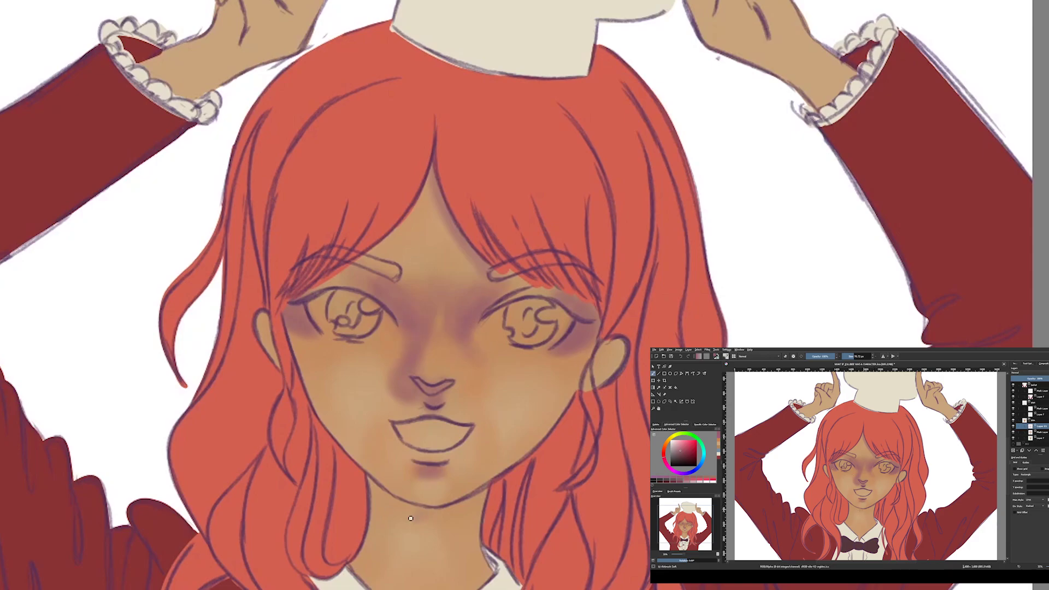
Shade the neck purple and airbrush blush onto both cheeks
mouse_move(410, 518)
mouse_down()
mouse_move(361, 512)
mouse_move(351, 458)
mouse_up()
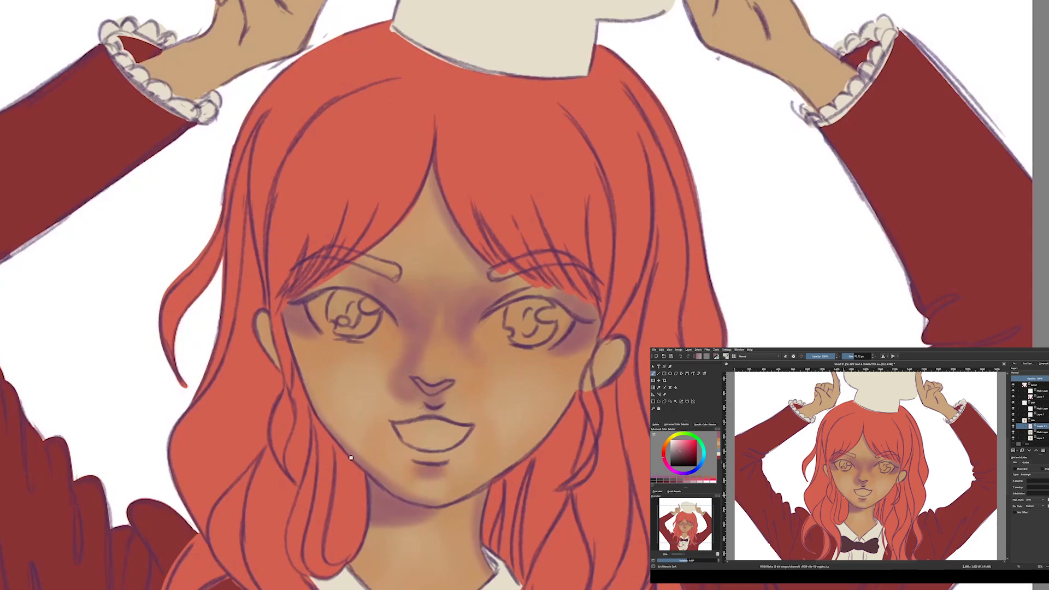
right_click(422, 398)
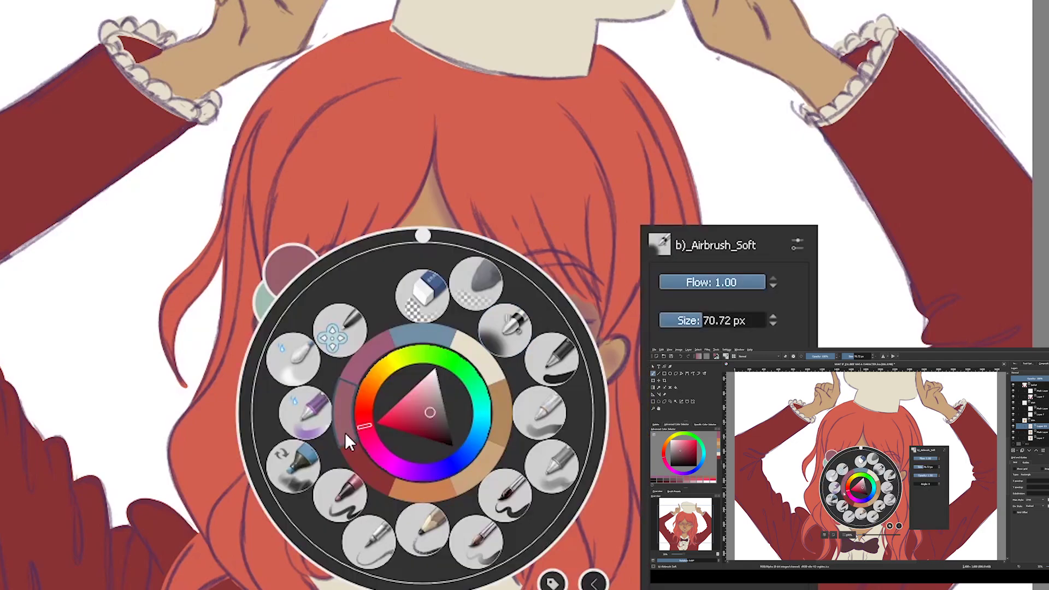
click(434, 338)
mouse_move(526, 348)
mouse_down()
mouse_move(546, 369)
mouse_move(555, 363)
mouse_move(553, 383)
mouse_move(536, 370)
mouse_up()
key(ctrl+z)
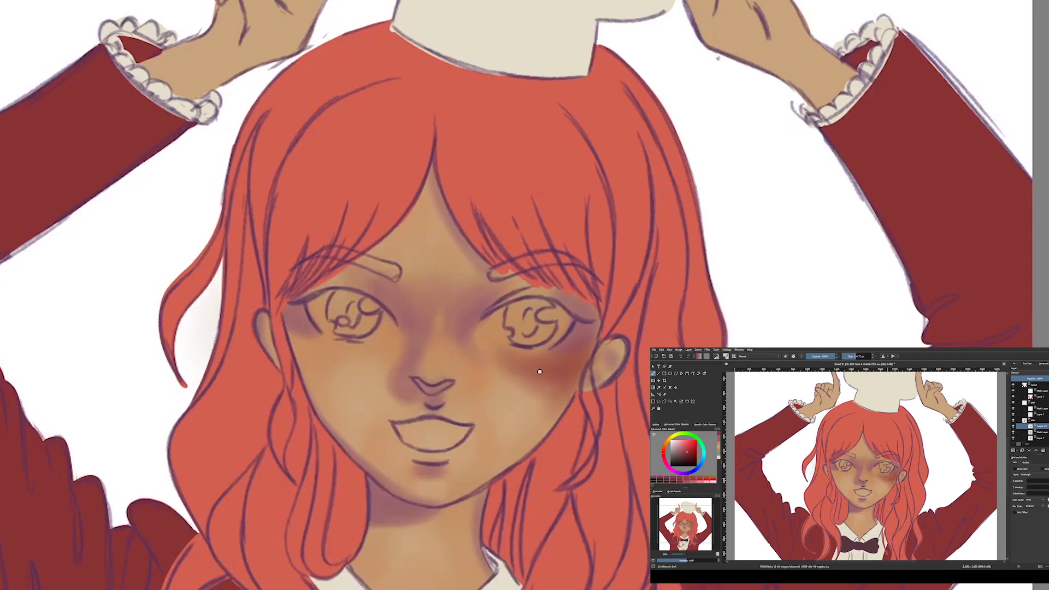
mouse_move(557, 404)
mouse_down()
mouse_move(527, 437)
mouse_move(524, 428)
mouse_up()
mouse_move(349, 344)
mouse_down()
mouse_move(322, 353)
mouse_move(359, 349)
mouse_up()
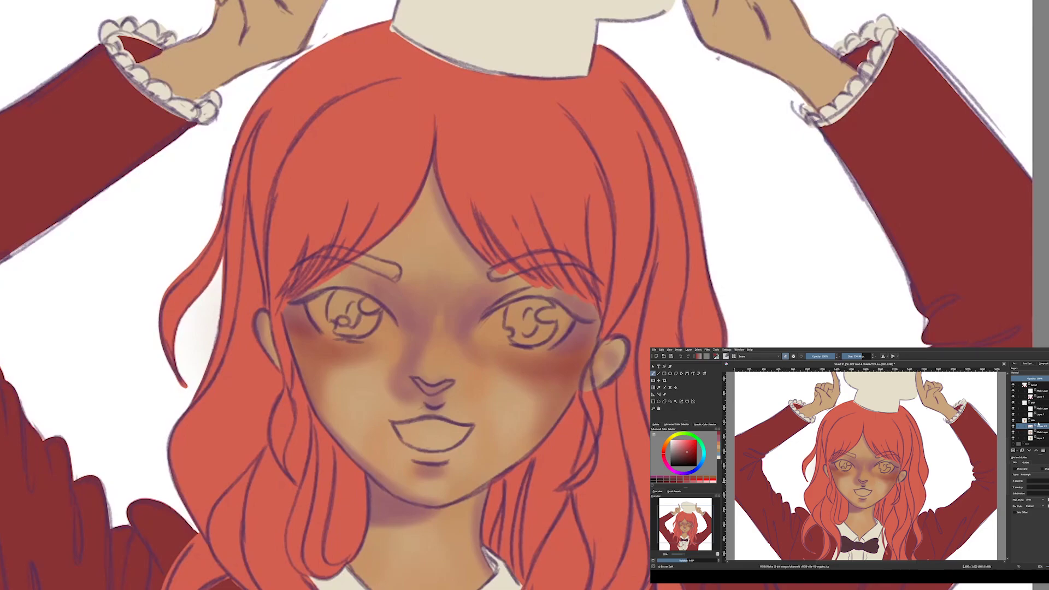
Try purple shading between the eyes, then undo it
right_click(456, 421)
click(468, 418)
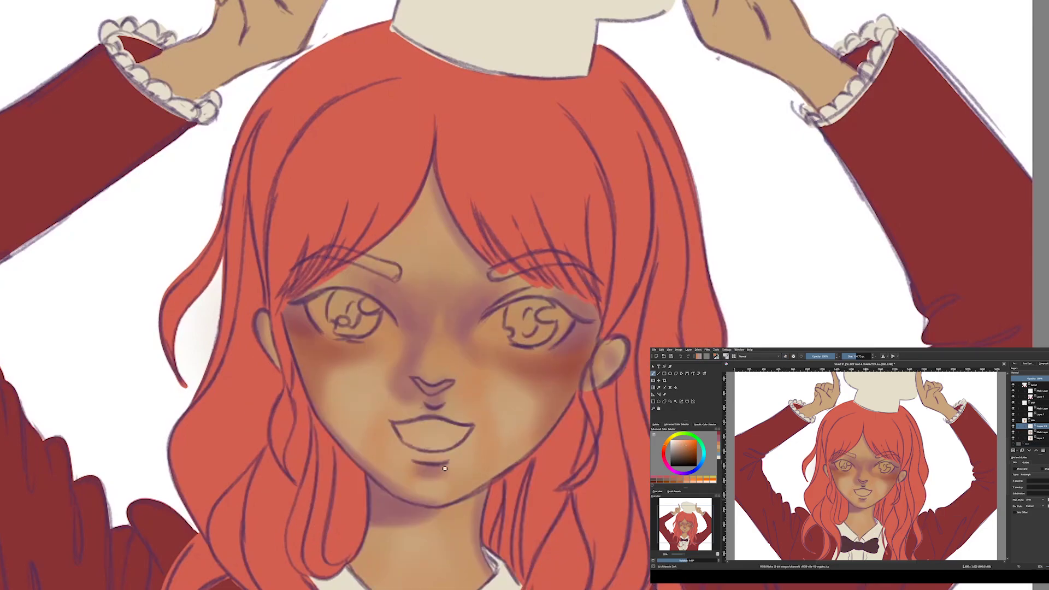
right_click(412, 398)
click(407, 338)
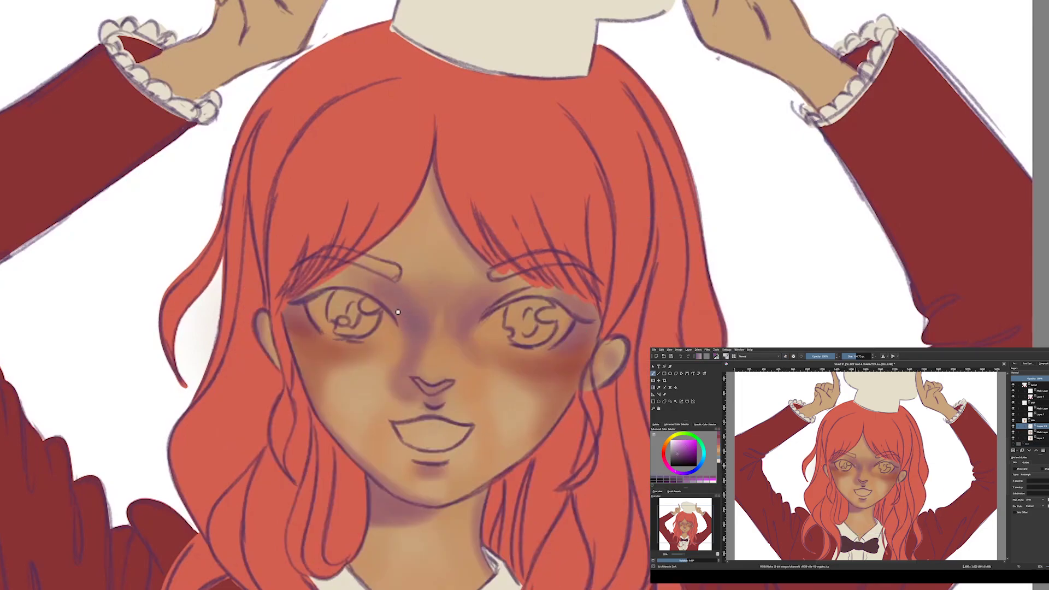
drag(467, 316, 483, 291)
key(ctrl+z)
Blend the cheek blush, then set up a new shading layer with the flow-opacity basic brush
right_click(351, 352)
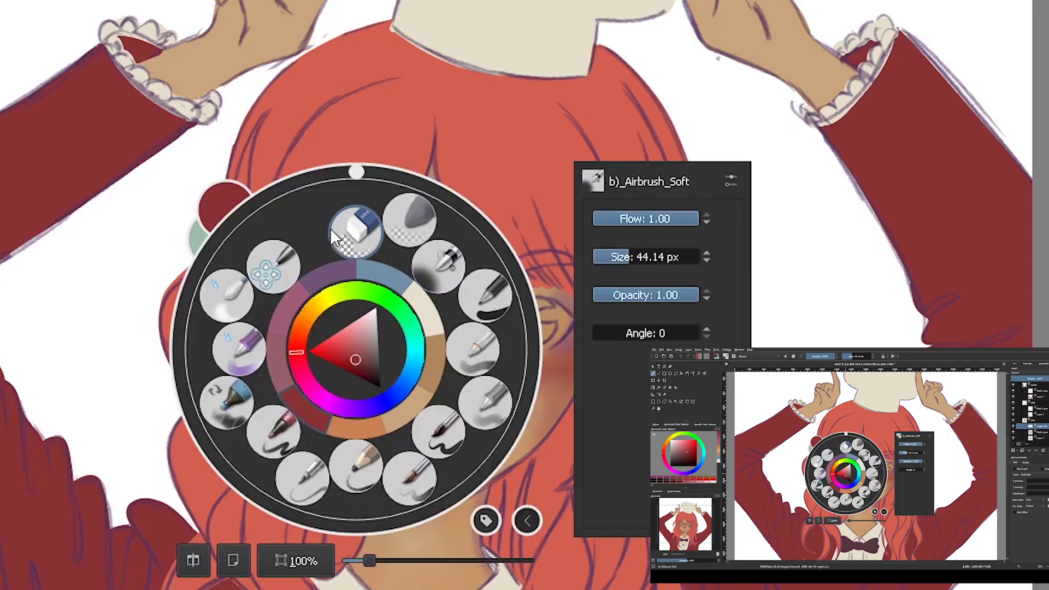
ctrl+click(343, 334)
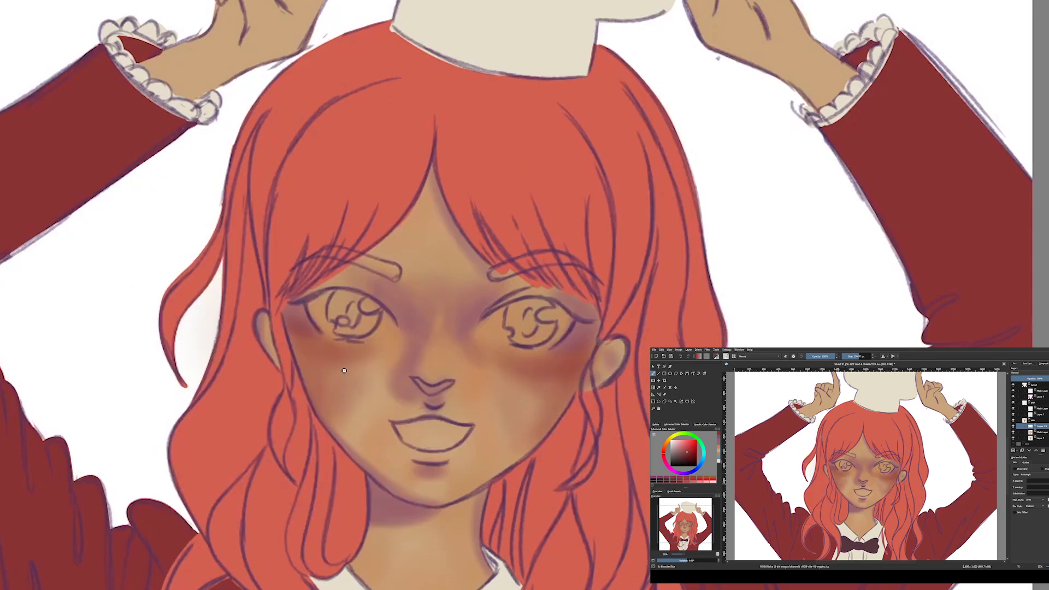
key(Page_Down)
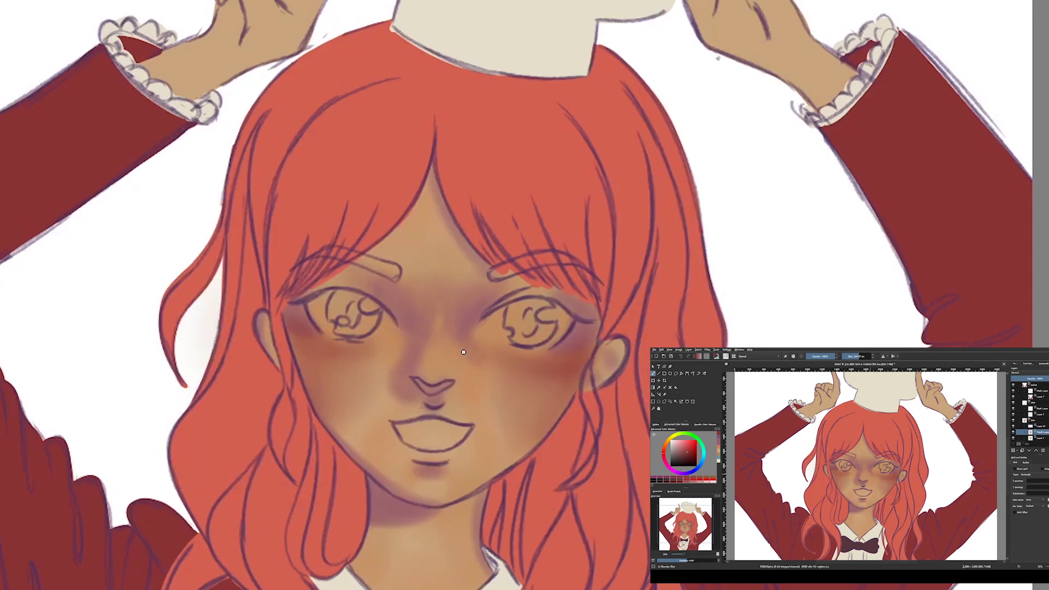
drag(350, 420, 325, 365)
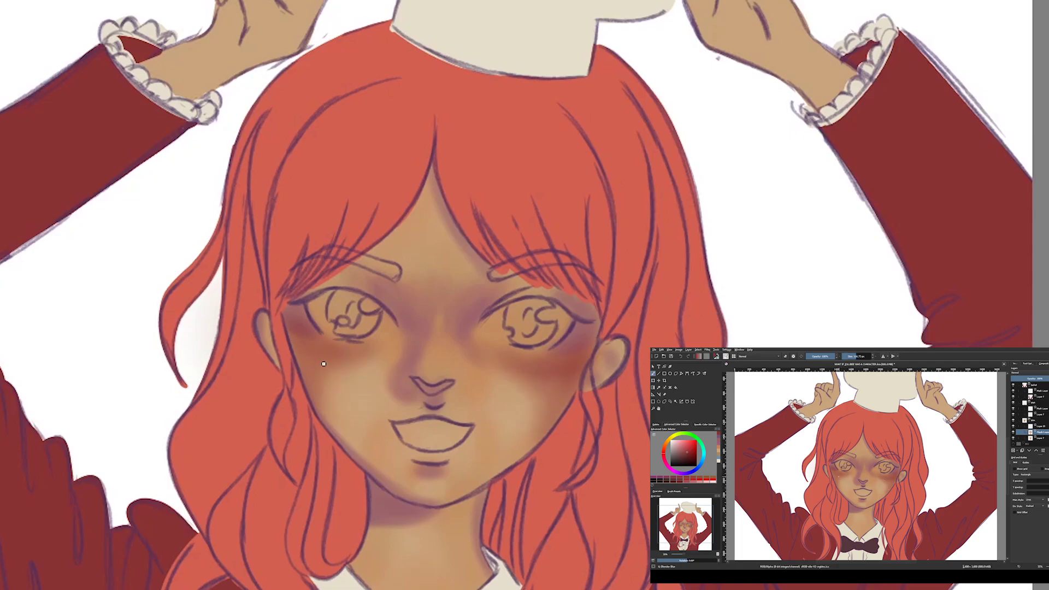
key(/)
ctrl+click(364, 407)
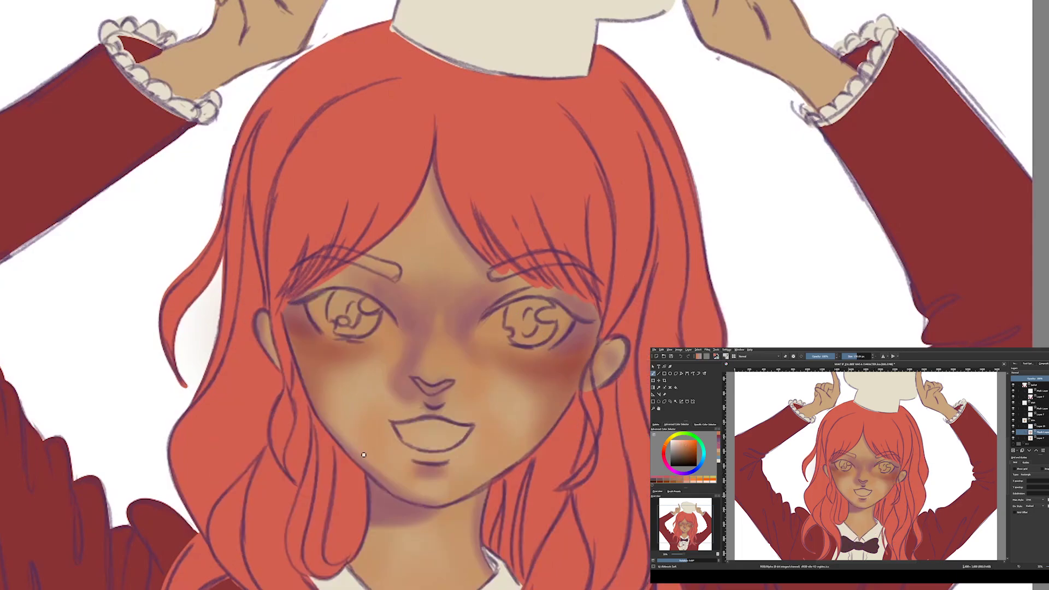
right_click(328, 389)
click(423, 274)
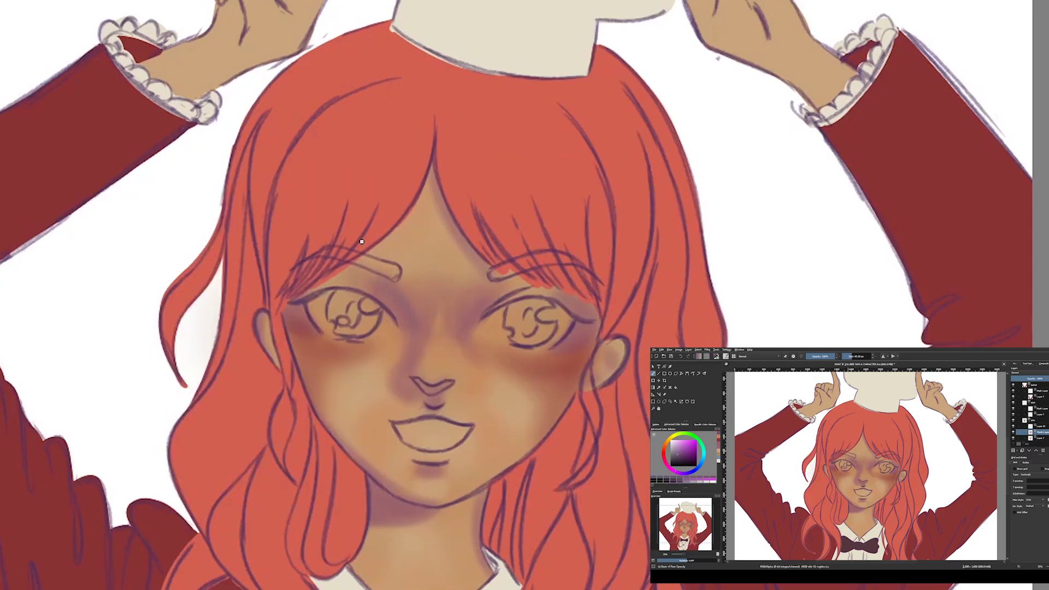
key(Insert)
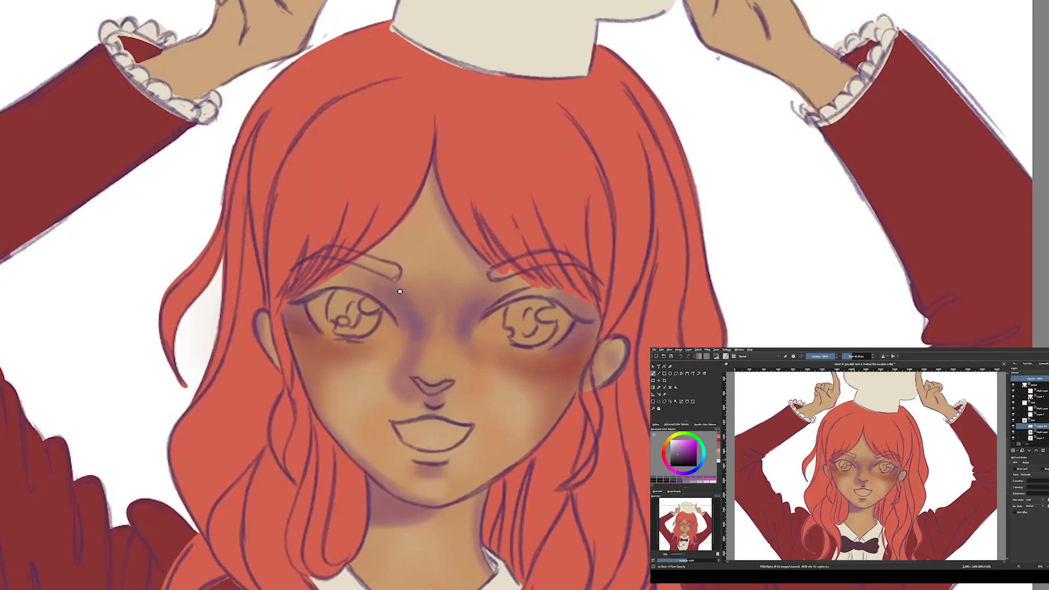
Shade purple beside the eye corners, along the nose, under the lower lip and on the neck
drag(399, 292, 408, 301)
drag(469, 322, 462, 296)
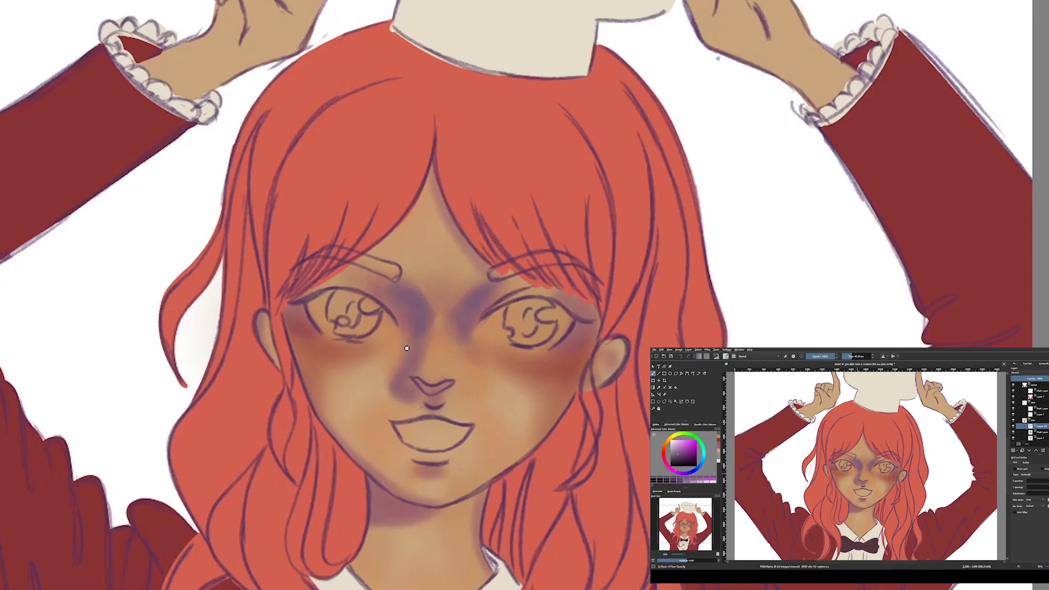
drag(425, 393, 398, 399)
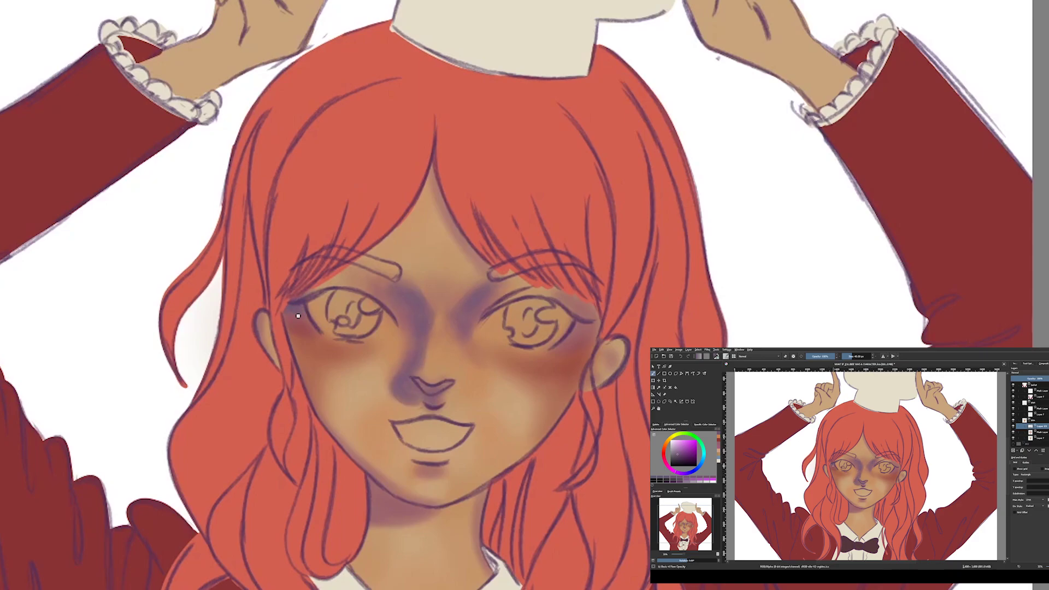
drag(568, 315, 588, 317)
drag(418, 298, 421, 339)
drag(467, 309, 485, 291)
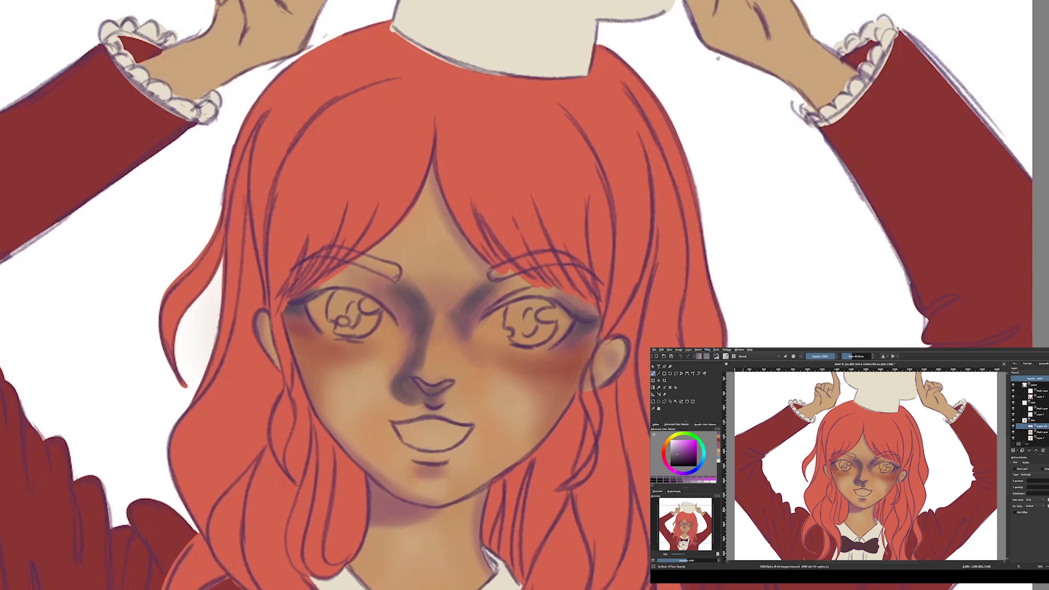
drag(421, 470, 390, 451)
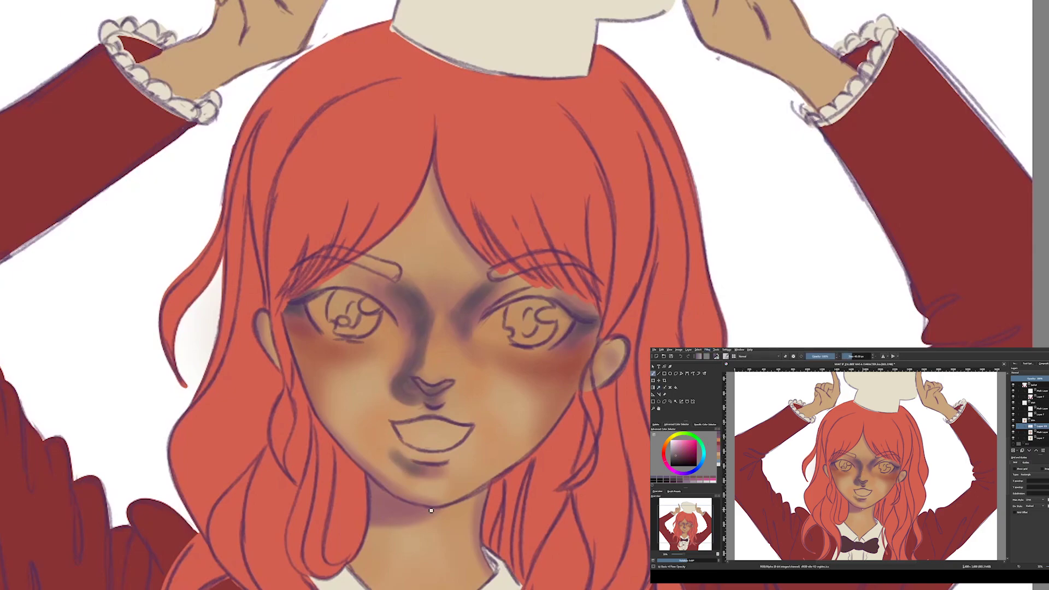
mouse_move(378, 498)
mouse_down()
mouse_move(388, 524)
mouse_move(355, 568)
mouse_up()
drag(481, 486, 460, 500)
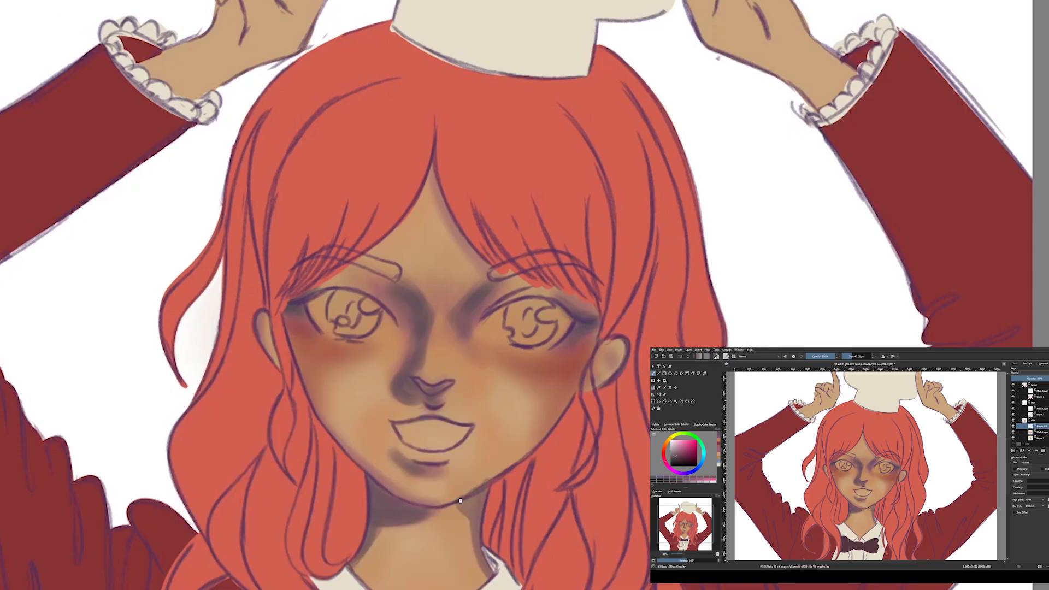
Try shadows along the hair parting, undo them, and pick a tan skin tone
mouse_move(434, 169)
mouse_down()
mouse_move(478, 262)
mouse_move(577, 301)
mouse_up()
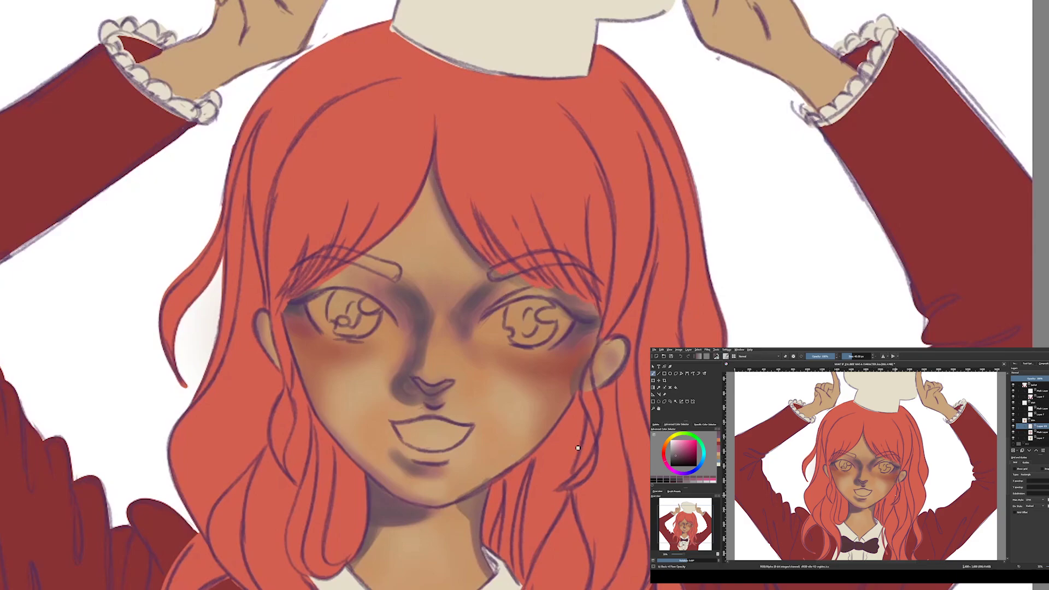
drag(475, 269, 443, 225)
key(ctrl+z)
drag(425, 176, 462, 241)
key(ctrl+z)
ctrl+click(433, 209)
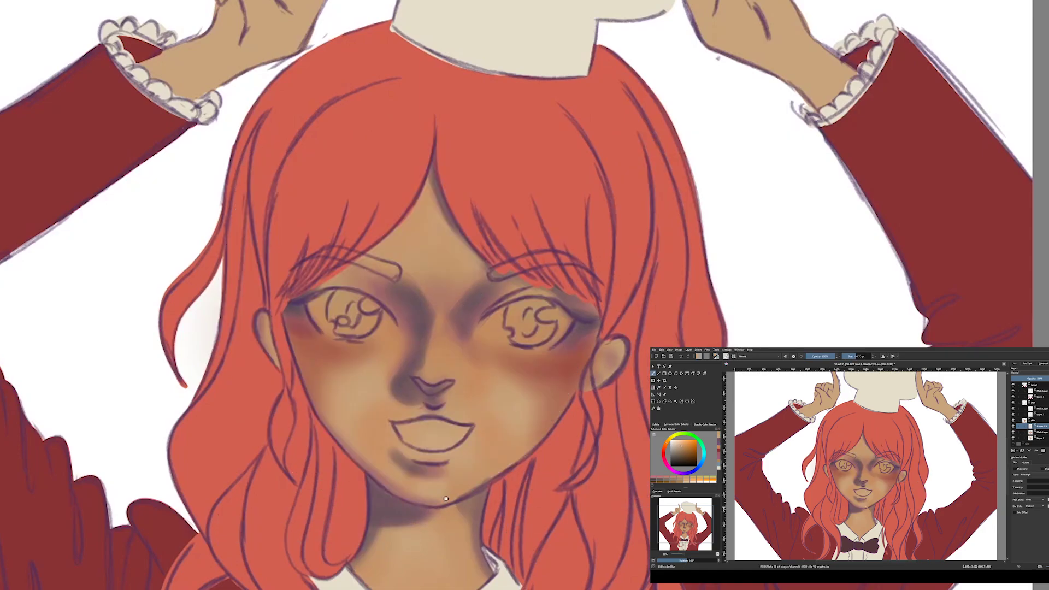
right_click(276, 302)
Outline both eyes in dark with the basic round brush
click(213, 306)
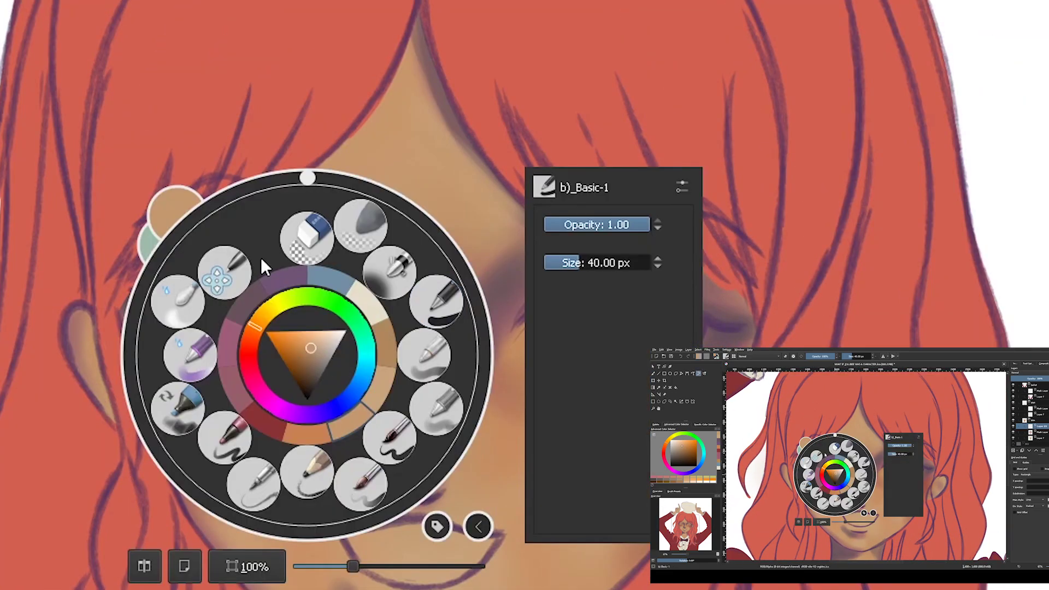
scroll(368, 562, down, 5)
click(661, 426)
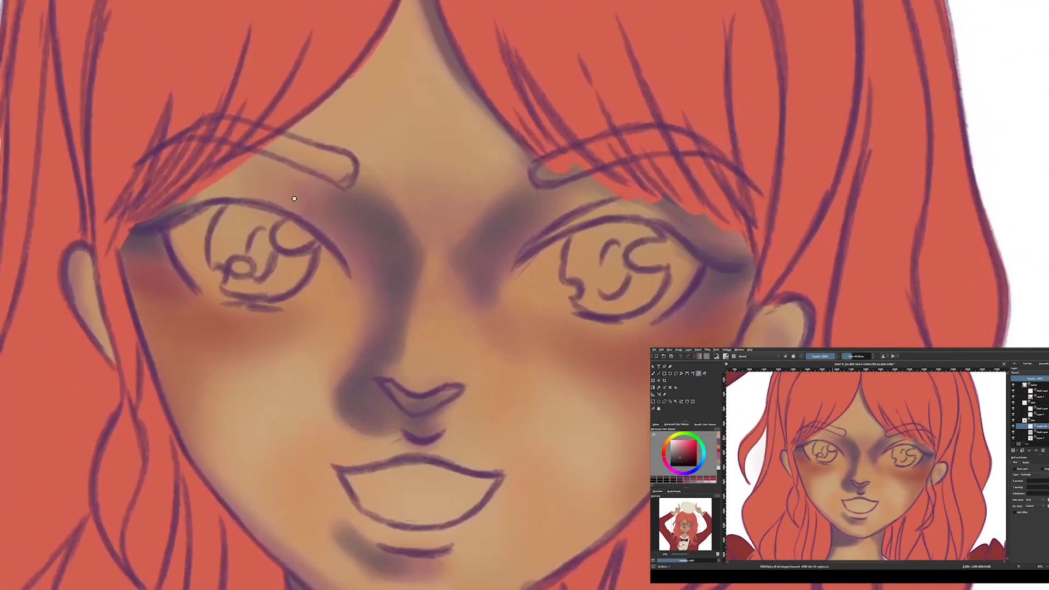
mouse_move(315, 243)
mouse_down()
mouse_move(309, 270)
mouse_move(216, 287)
mouse_up()
drag(230, 203, 210, 279)
drag(315, 245, 230, 204)
drag(578, 232, 573, 300)
drag(670, 270, 575, 306)
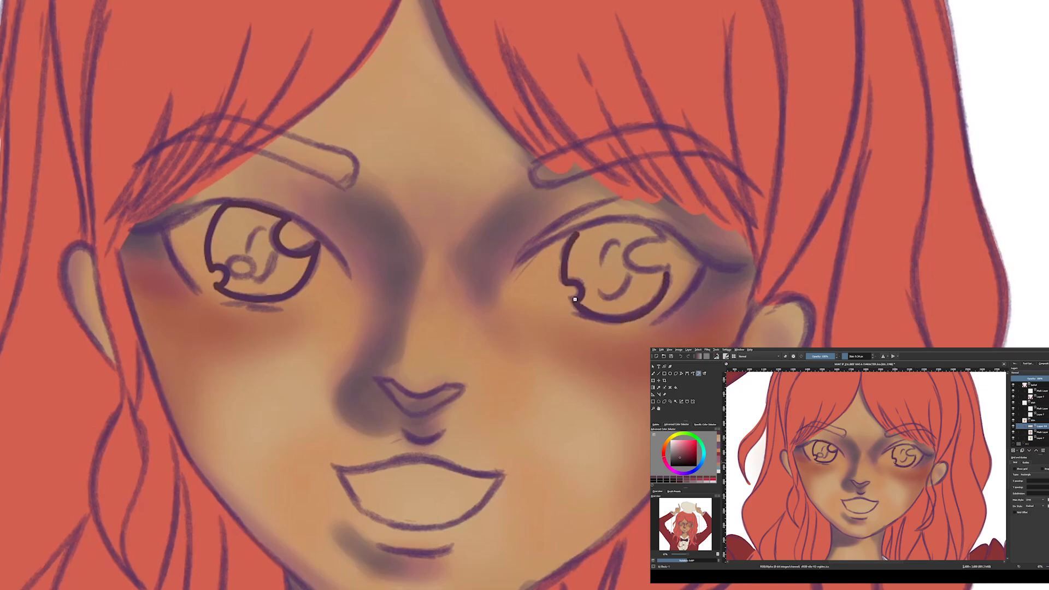
drag(663, 270, 578, 232)
Fill the irises dark brown and shade their lower parts amber
key(f)
click(597, 253)
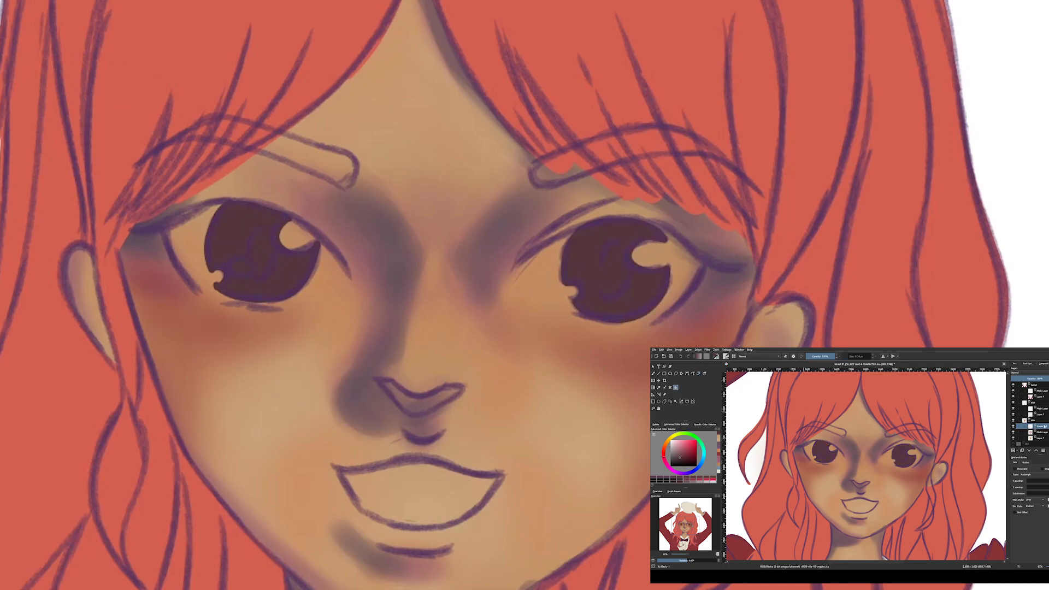
right_click(264, 346)
click(287, 344)
key(b)
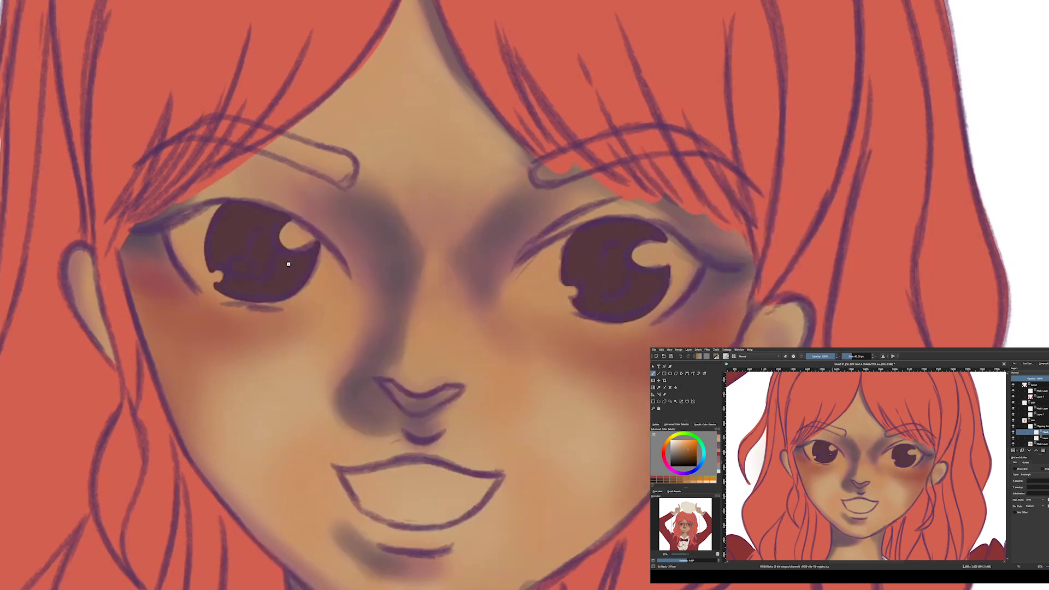
mouse_move(235, 284)
mouse_down()
mouse_move(285, 253)
mouse_move(256, 268)
mouse_up()
mouse_move(623, 262)
mouse_down()
mouse_move(608, 269)
mouse_move(628, 306)
mouse_up()
Paint the whites of both eyes cream
right_click(480, 344)
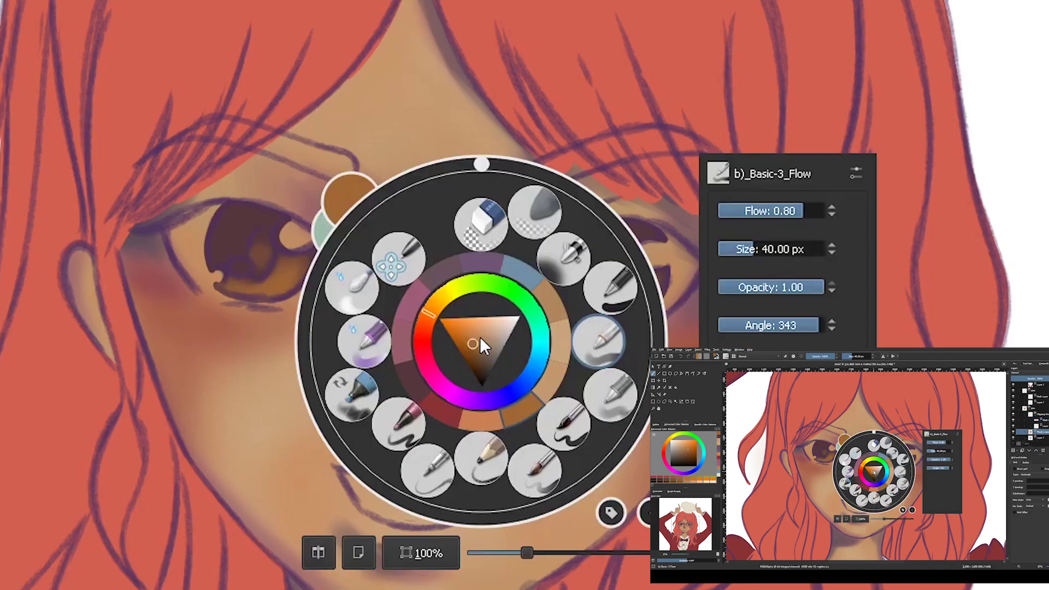
click(720, 84)
drag(694, 273, 642, 249)
mouse_move(573, 246)
mouse_down()
mouse_move(516, 284)
mouse_move(551, 284)
mouse_up()
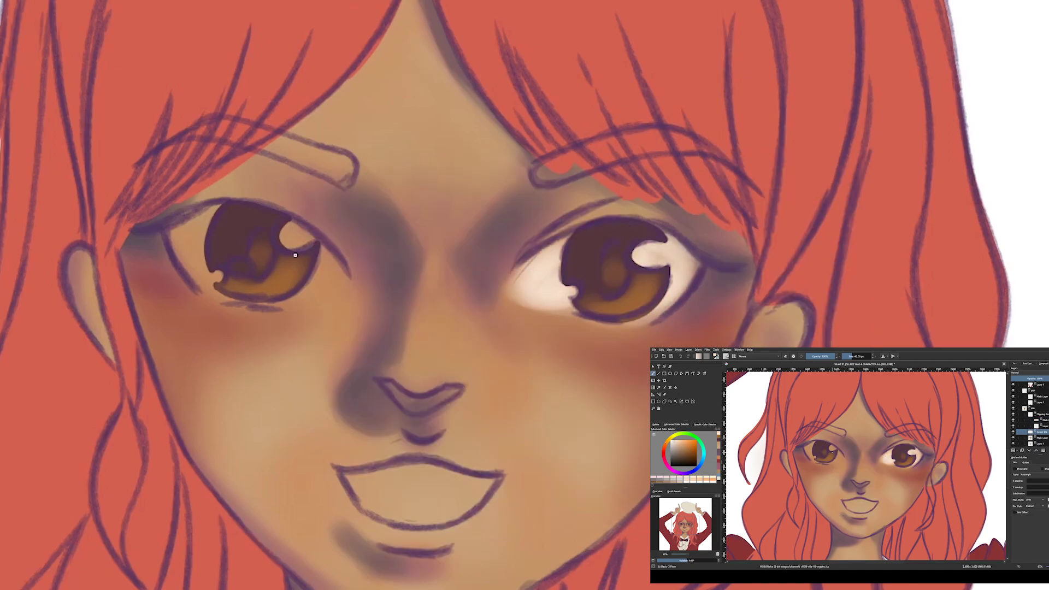
mouse_move(344, 273)
mouse_down()
mouse_move(336, 288)
mouse_move(293, 249)
mouse_up()
drag(180, 235, 219, 289)
drag(306, 295, 339, 262)
drag(180, 246, 202, 284)
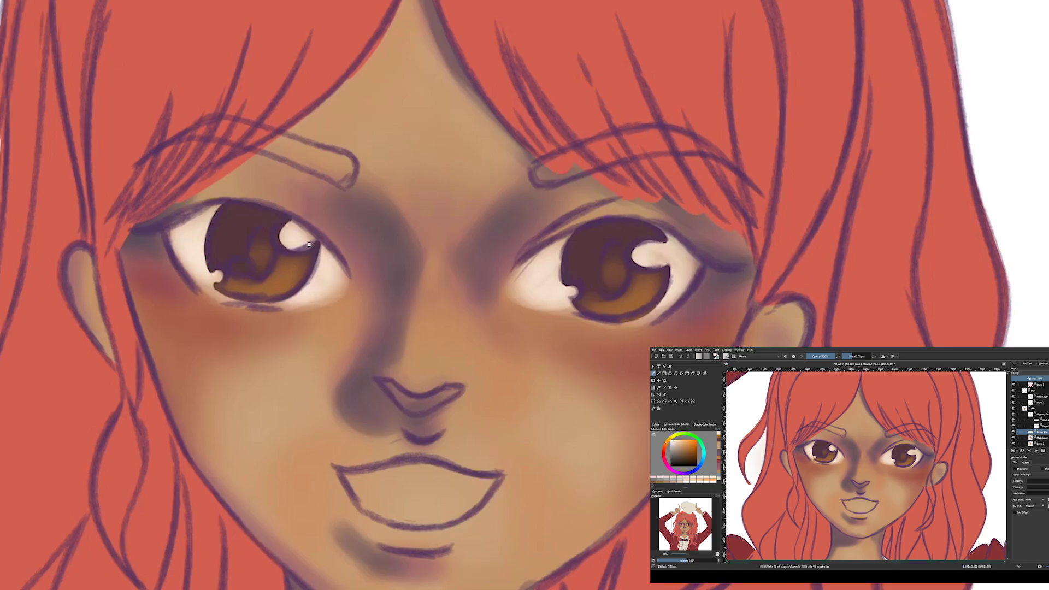
right_click(199, 211)
click(145, 110)
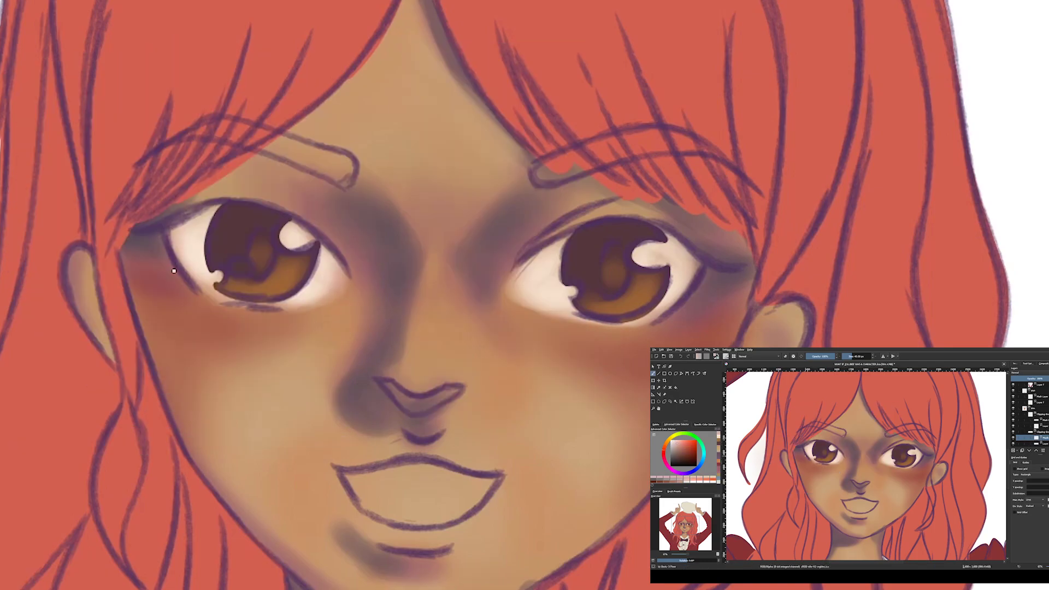
drag(522, 278, 536, 300)
Shade the upper and lower edges of both eye whites
right_click(234, 399)
click(252, 391)
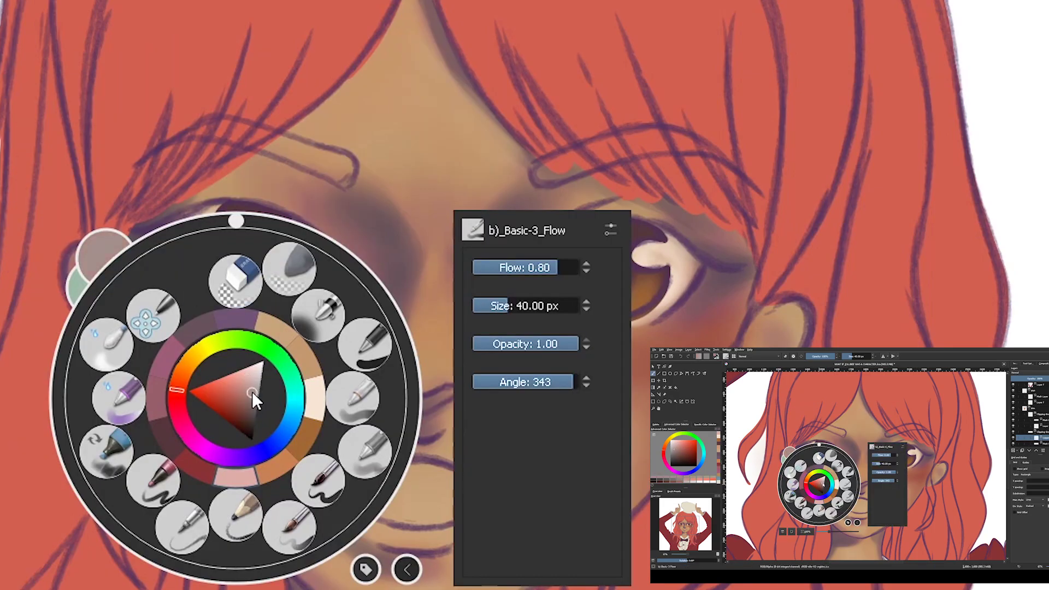
click(216, 221)
drag(216, 222, 164, 216)
drag(563, 243, 519, 276)
mouse_move(658, 237)
mouse_down()
mouse_move(677, 250)
mouse_move(667, 309)
mouse_up()
drag(546, 283, 514, 313)
drag(340, 280, 300, 307)
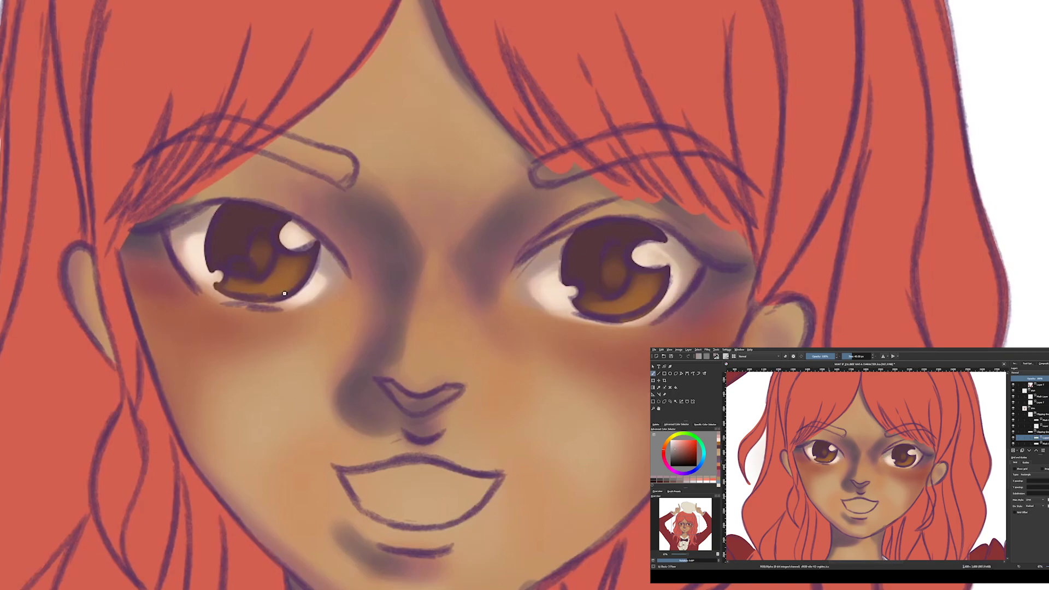
Darken both lower lids and add a light highlight along the right lower lid
right_click(526, 345)
click(540, 308)
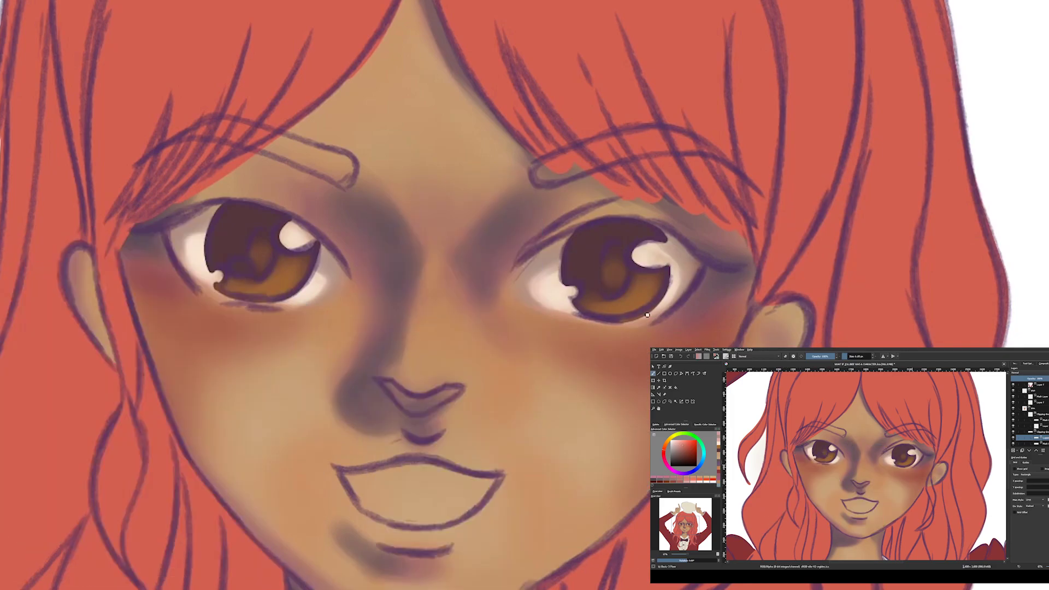
drag(662, 307, 557, 308)
drag(262, 304, 317, 302)
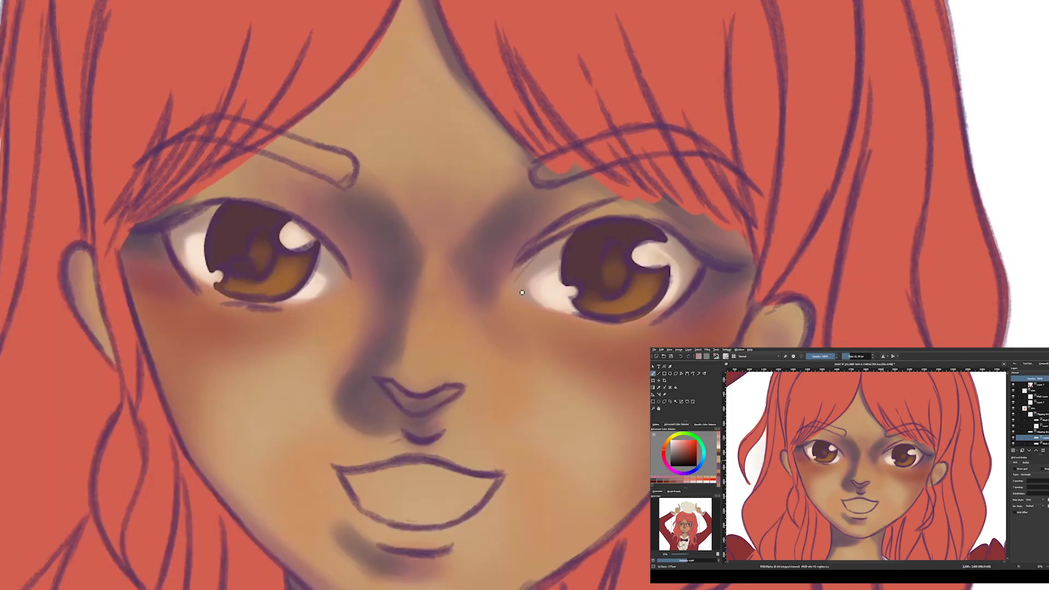
right_click(262, 445)
click(278, 454)
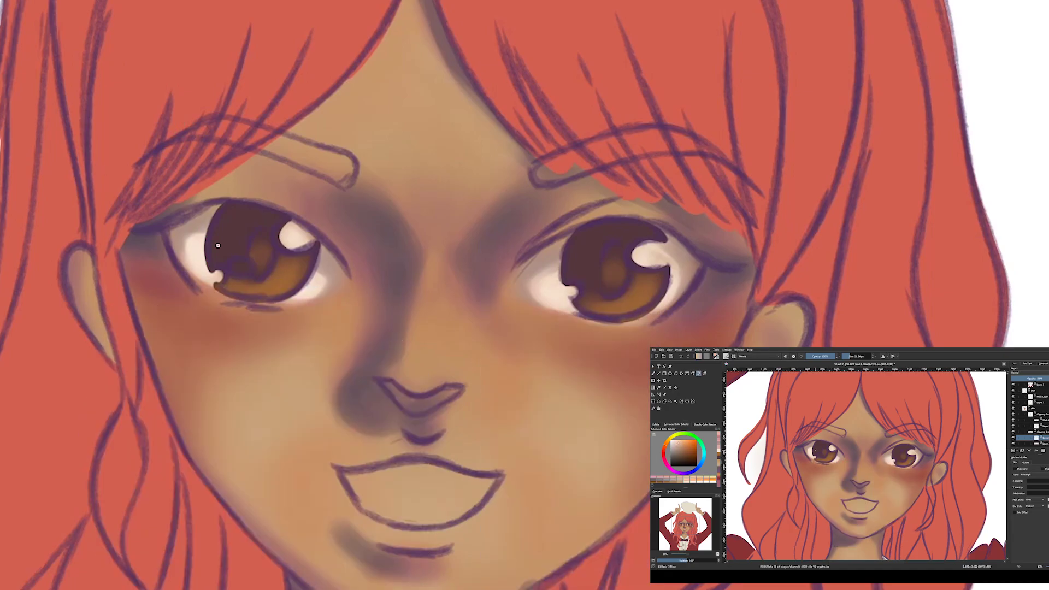
drag(545, 309, 656, 323)
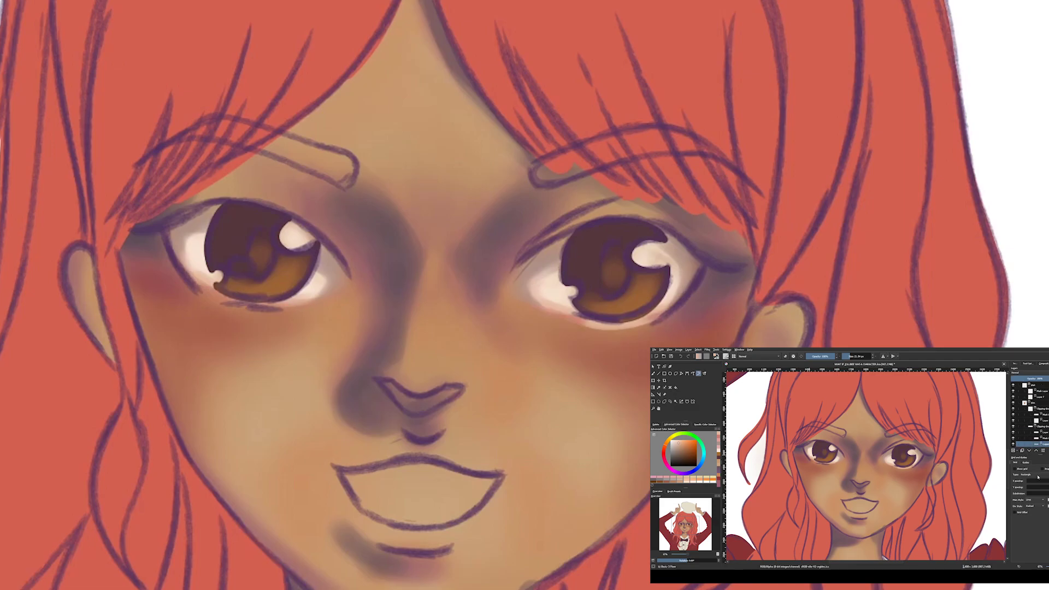
Dab small white highlights on both irises and add a warm glow below them
right_click(262, 305)
click(235, 224)
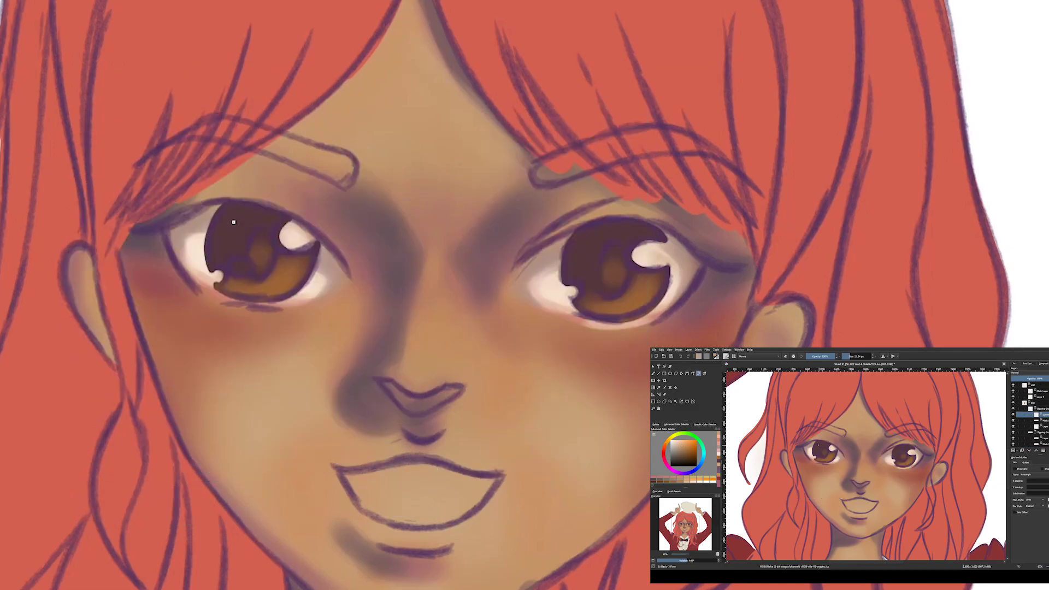
click(588, 247)
click(847, 356)
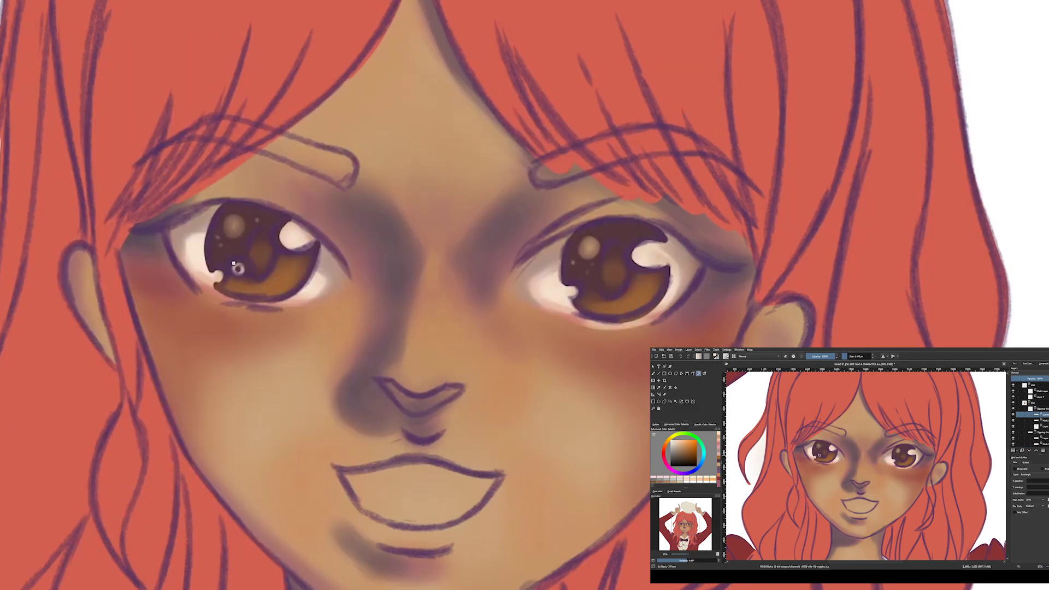
click(237, 268)
click(585, 284)
mouse_move(280, 273)
mouse_down()
mouse_move(293, 268)
mouse_move(290, 276)
mouse_up()
drag(635, 289, 649, 282)
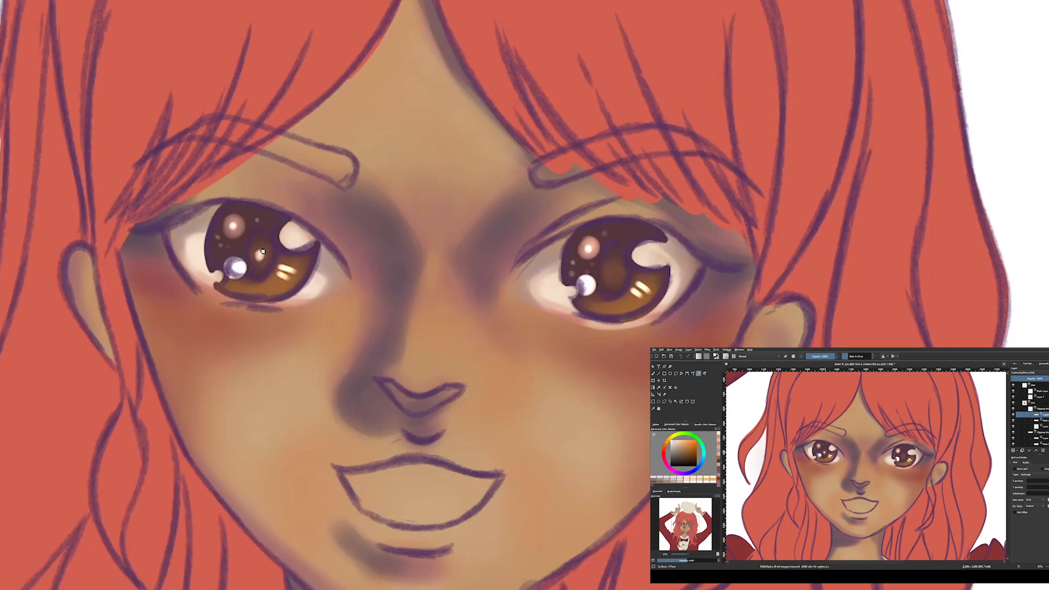
drag(245, 282, 274, 283)
drag(606, 308, 650, 281)
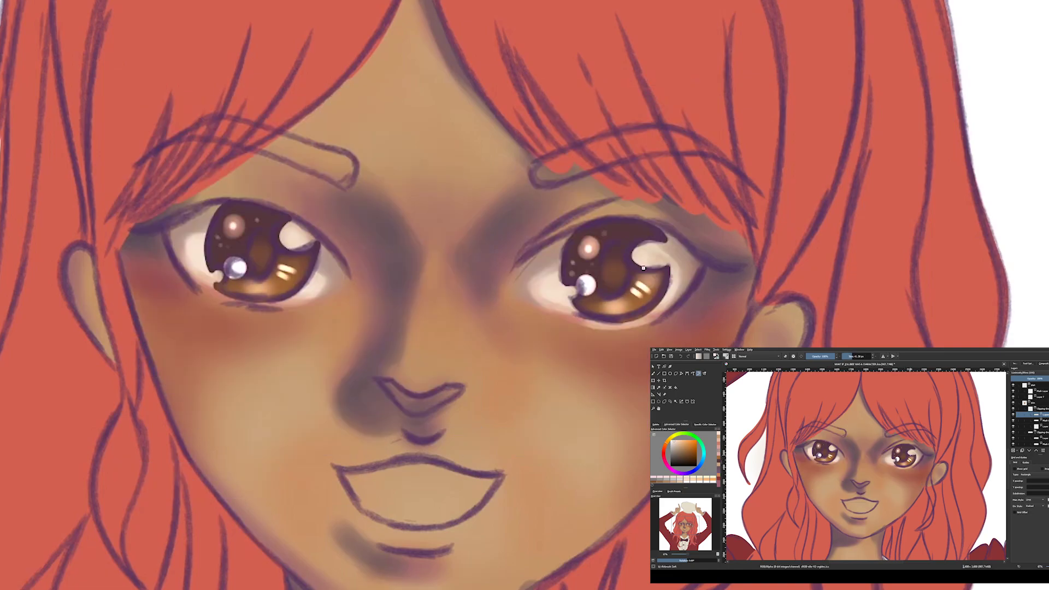
Clean up the iris rims with the circle eraser, then darken the left iris rim purple
right_click(310, 339)
click(326, 150)
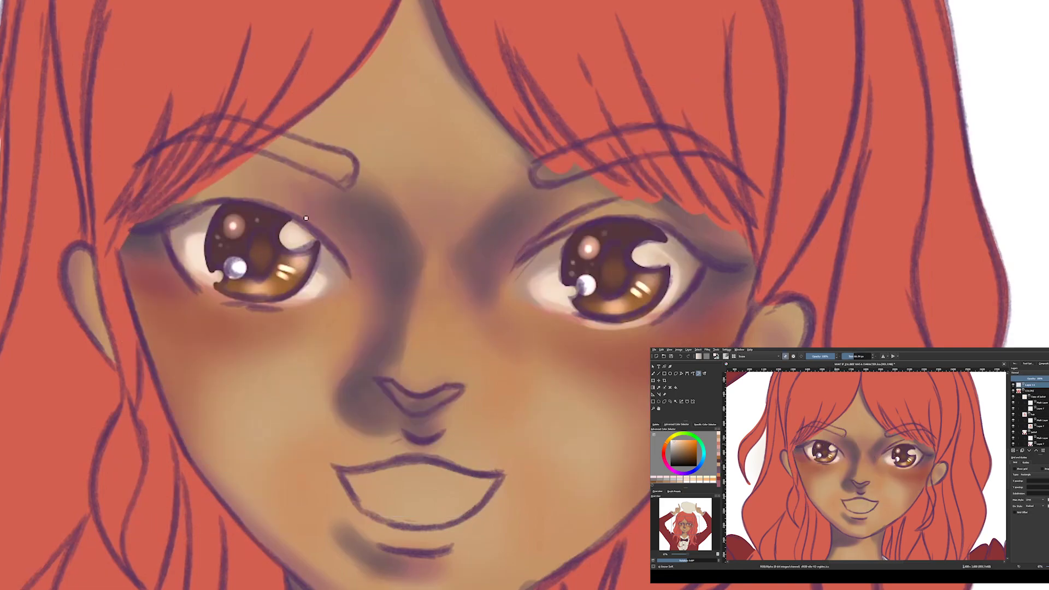
mouse_move(314, 245)
mouse_down()
mouse_move(284, 298)
mouse_move(225, 260)
mouse_up()
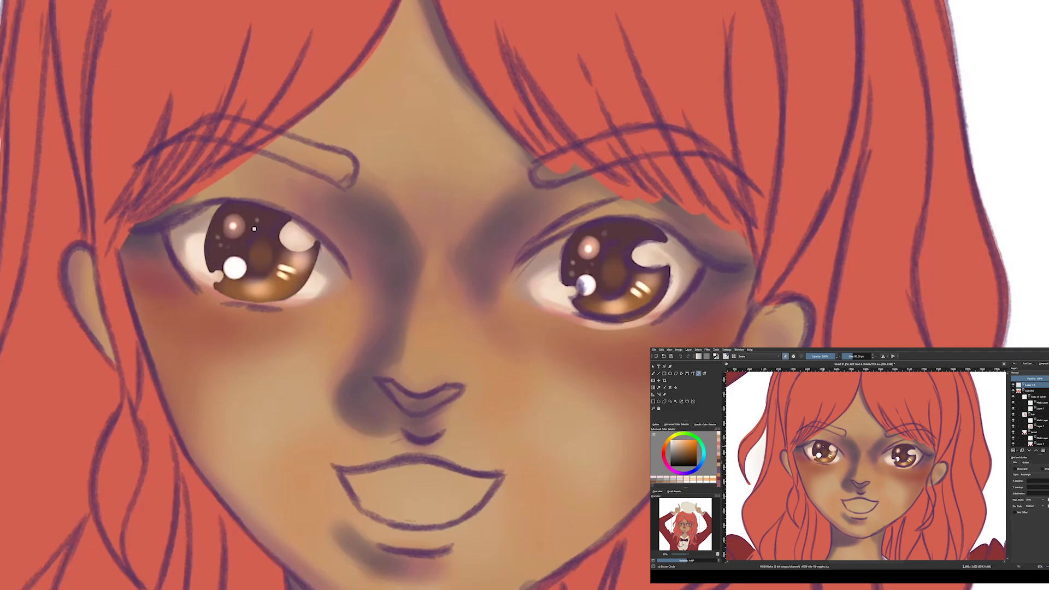
drag(669, 267, 655, 270)
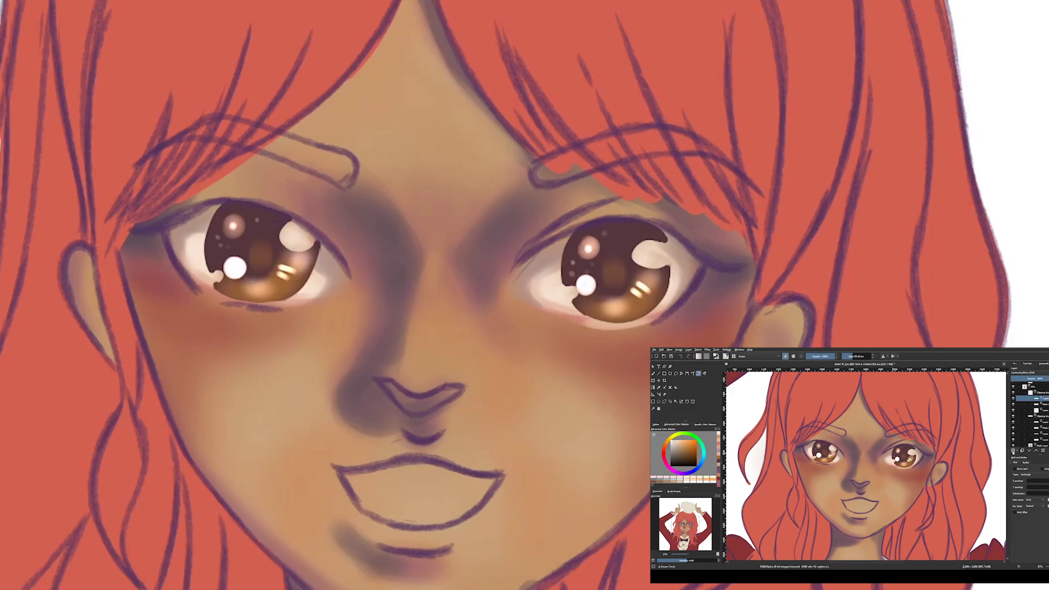
right_click(469, 211)
click(460, 307)
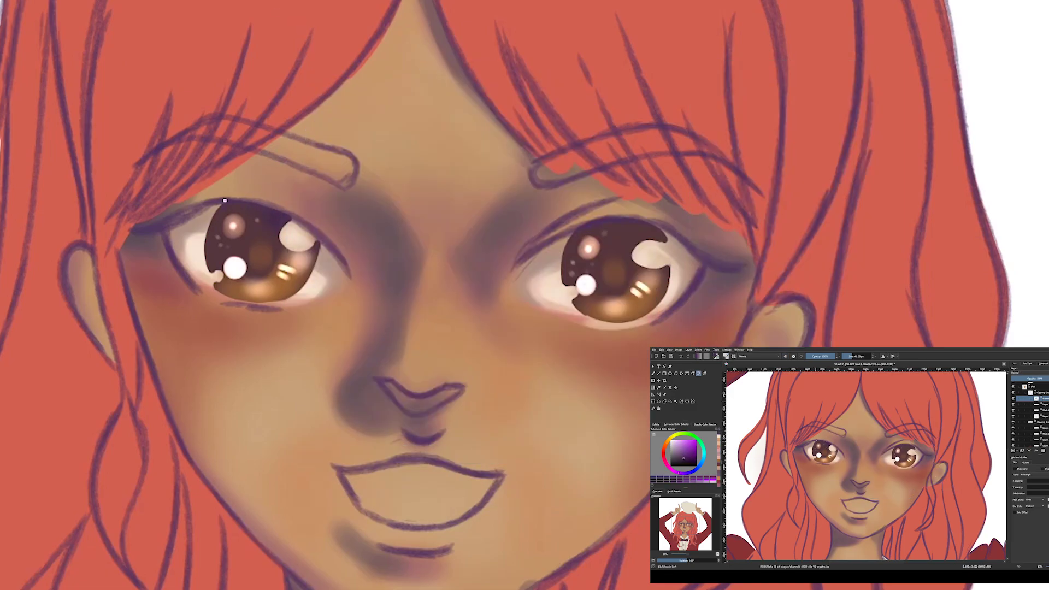
drag(310, 248, 295, 252)
key(minus)
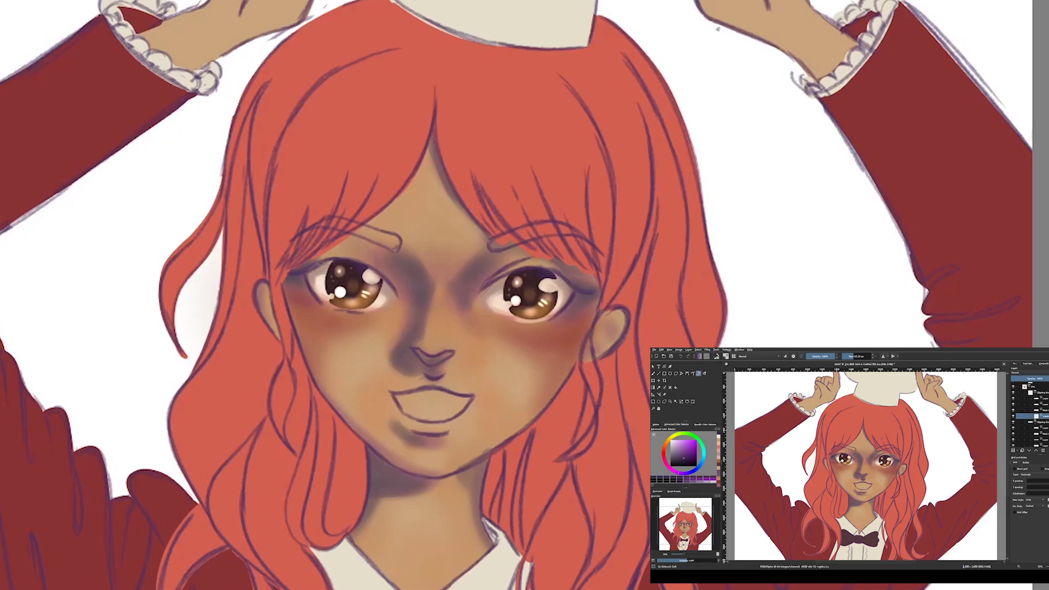
Shade the lower edges of both irises with a flow-based basic brush
right_click(202, 327)
click(212, 361)
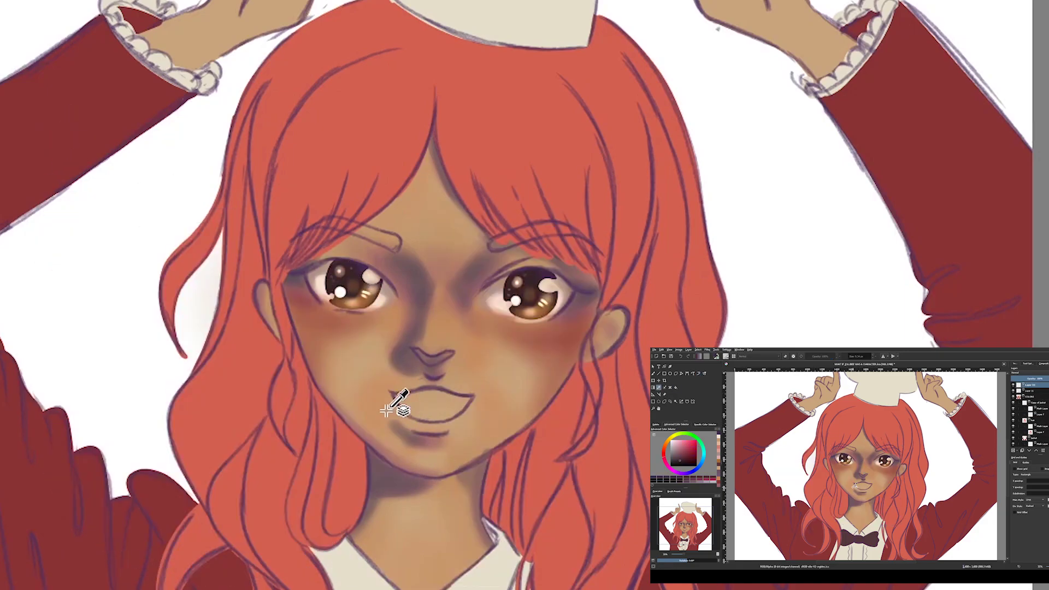
key(plus)
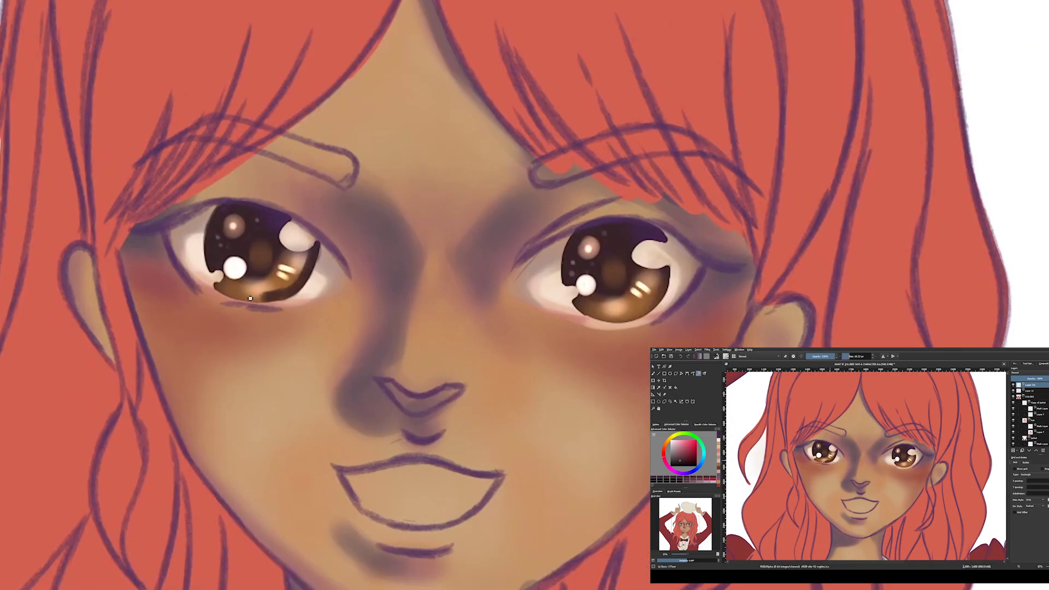
right_click(273, 242)
click(317, 203)
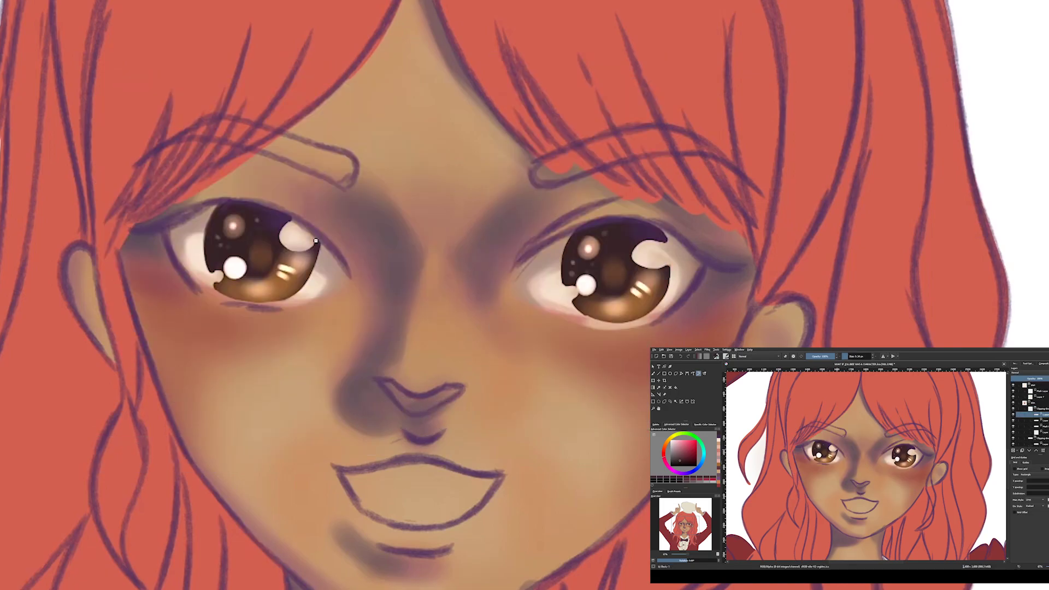
mouse_move(310, 258)
mouse_down()
mouse_move(278, 300)
mouse_move(219, 295)
mouse_up()
mouse_move(665, 267)
mouse_down()
mouse_move(617, 322)
mouse_move(577, 307)
mouse_up()
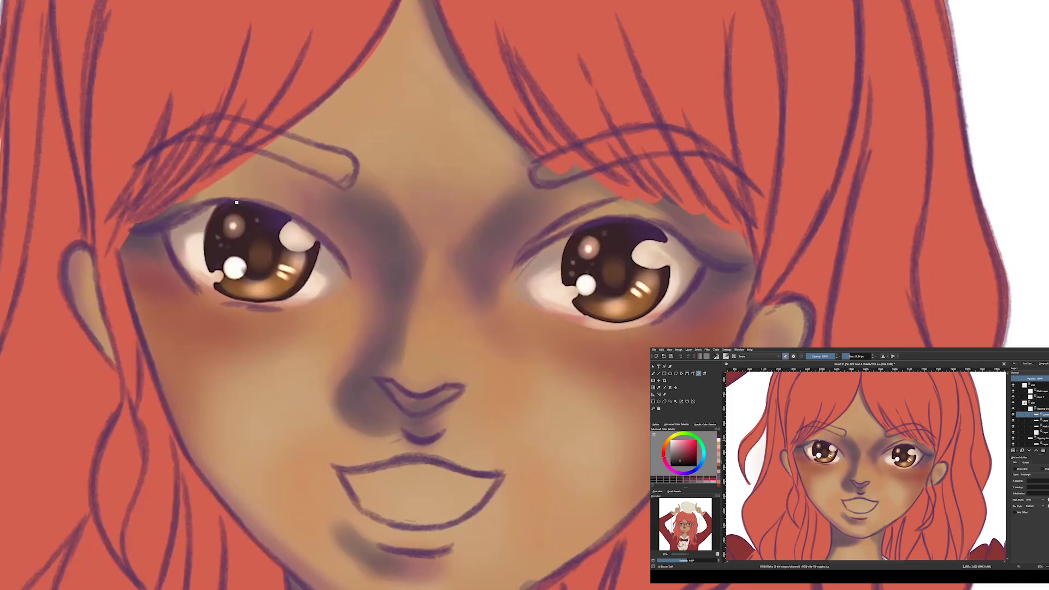
scroll(237, 202, down, 5)
scroll(236, 203, up, 4)
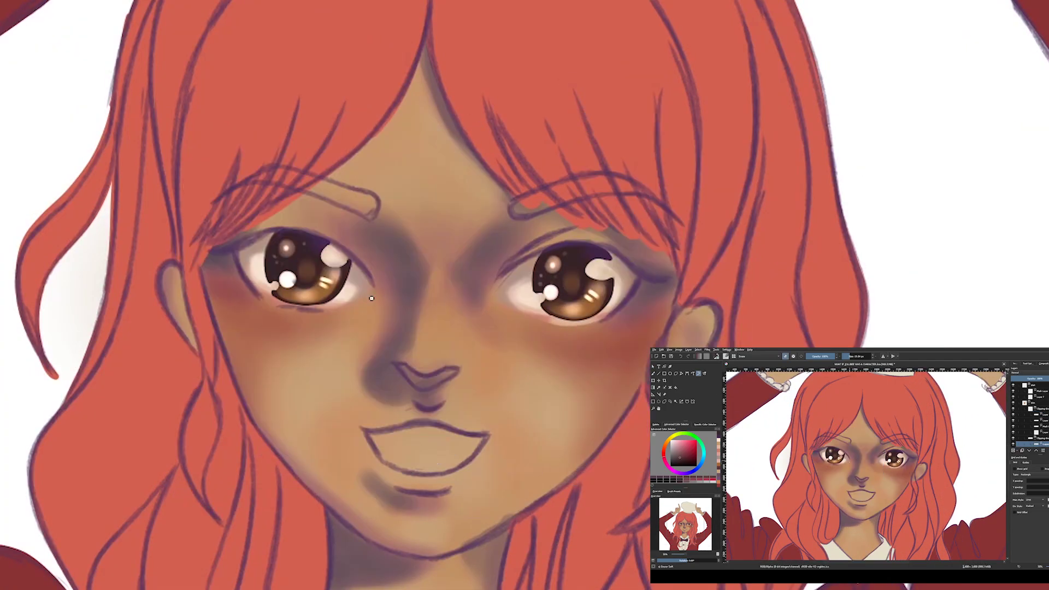
key(slash)
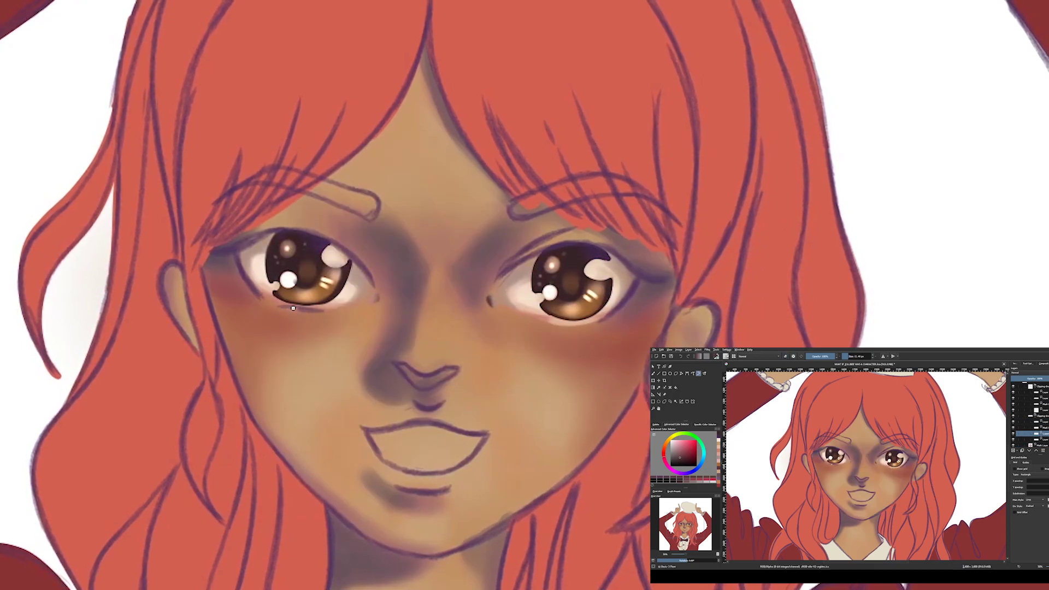
Darken the right eye's inner corner, the left upper eyelid and left outer corner
click(1013, 451)
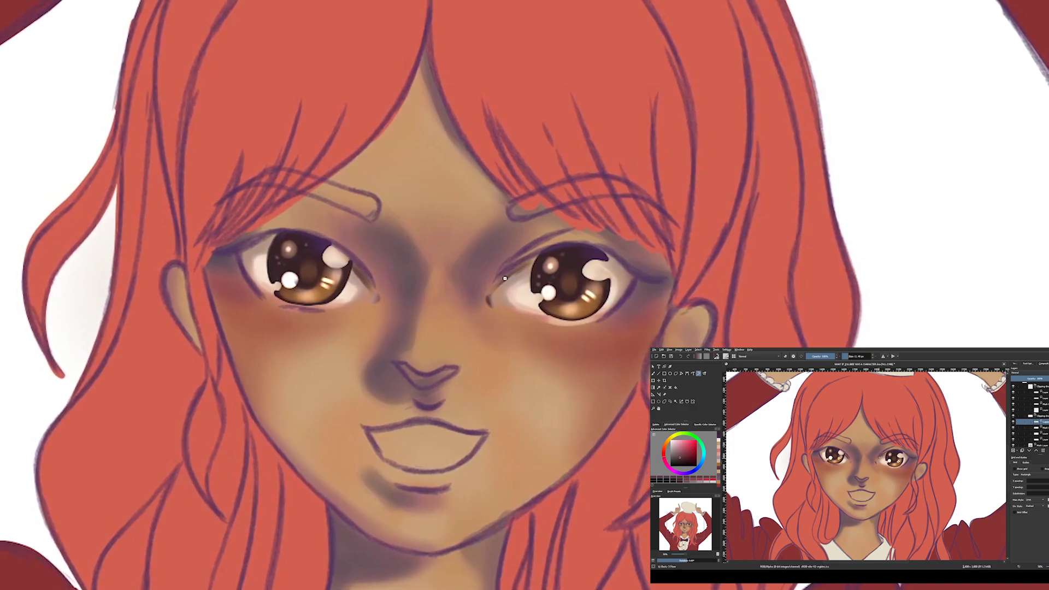
drag(486, 304, 493, 295)
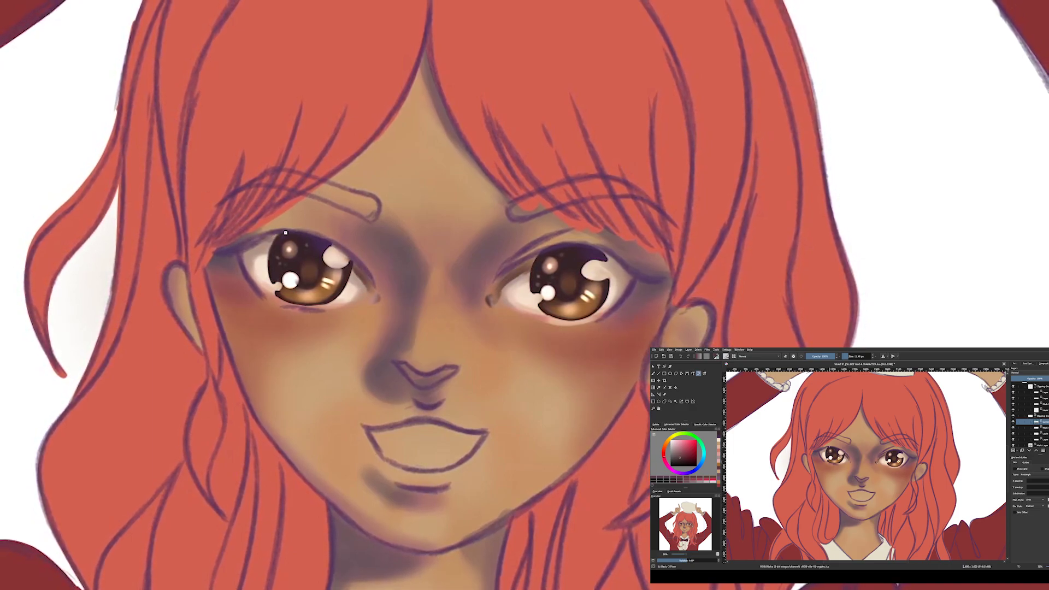
click(1014, 451)
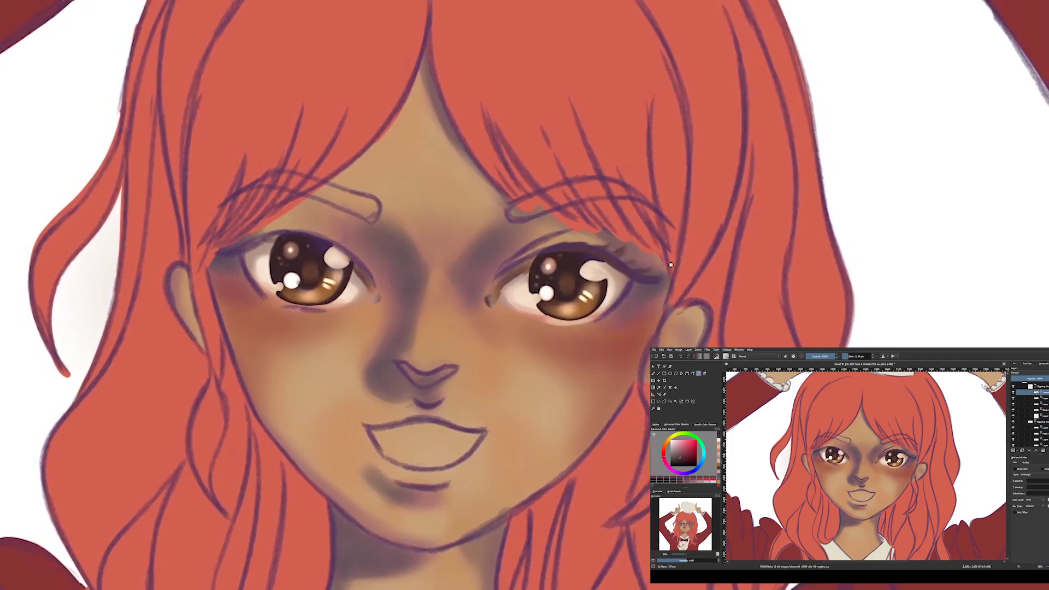
drag(342, 235, 287, 236)
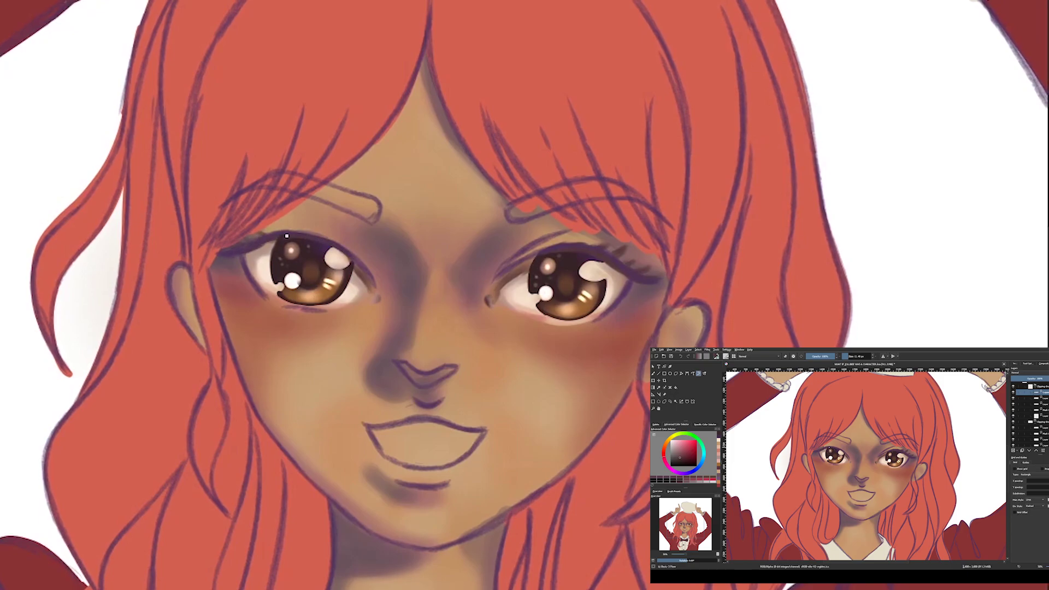
click(1036, 449)
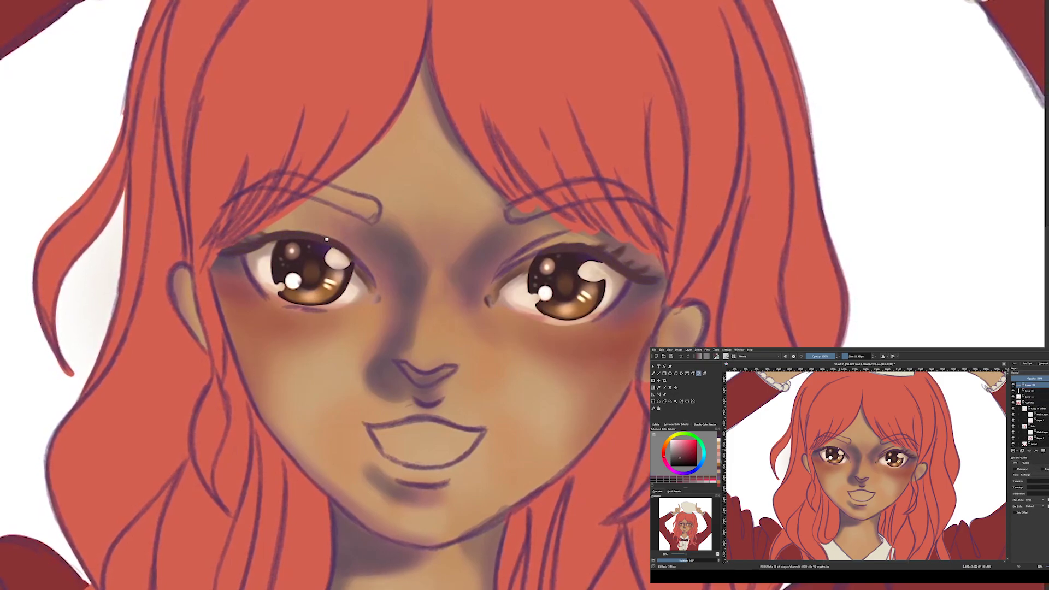
mouse_move(246, 272)
mouse_down()
mouse_move(259, 274)
mouse_move(234, 271)
mouse_up()
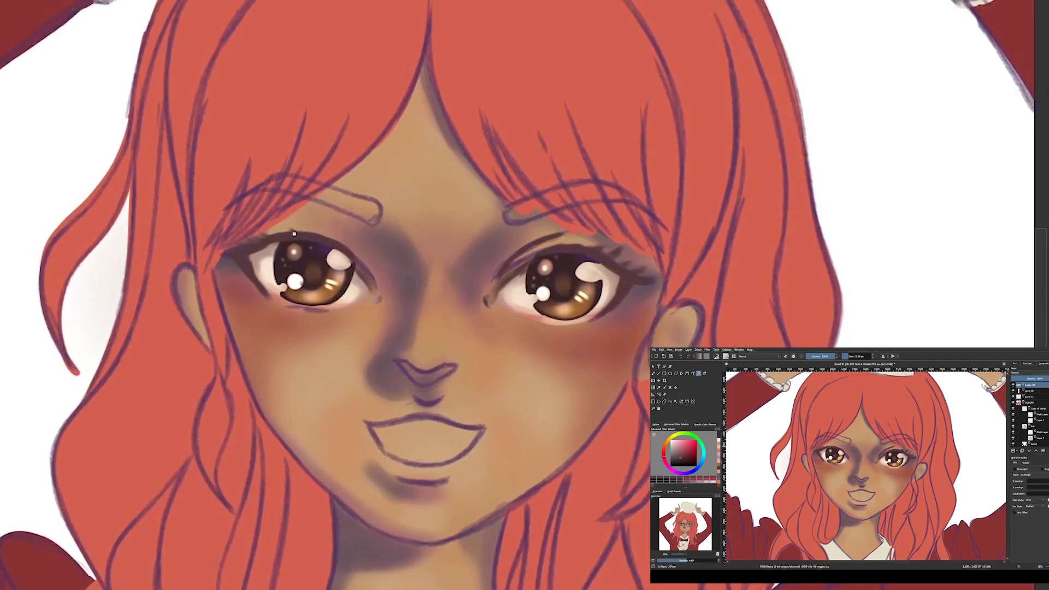
Paint lashes around both eyes and shade the nose tip and below the lower lip
drag(295, 227, 246, 243)
drag(295, 309, 327, 314)
drag(552, 323, 581, 331)
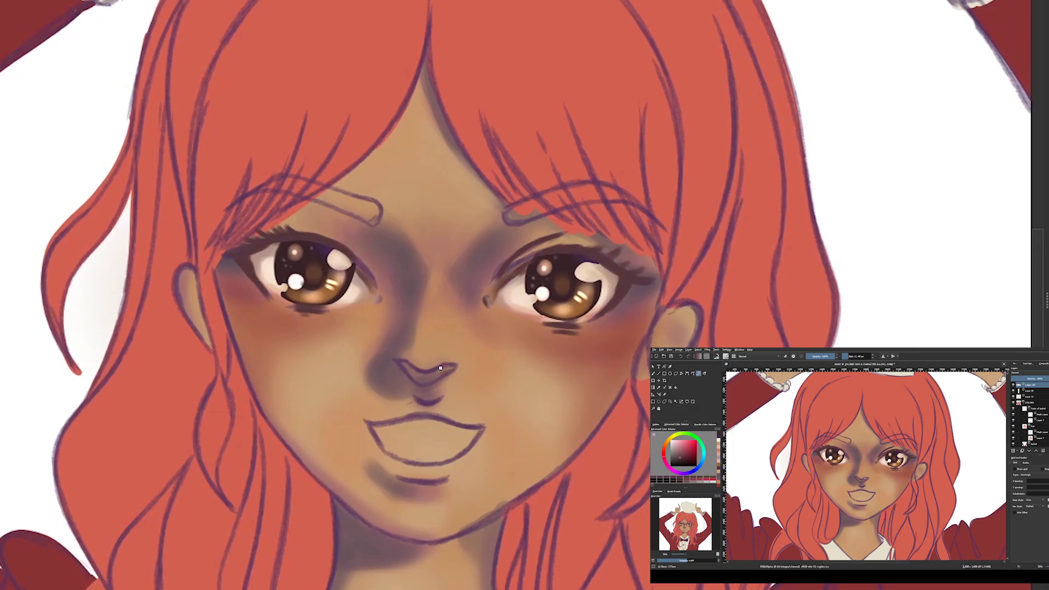
mouse_move(440, 368)
mouse_down()
mouse_move(415, 375)
mouse_move(434, 397)
mouse_up()
mouse_move(439, 483)
mouse_down()
mouse_move(396, 487)
mouse_move(446, 488)
mouse_up()
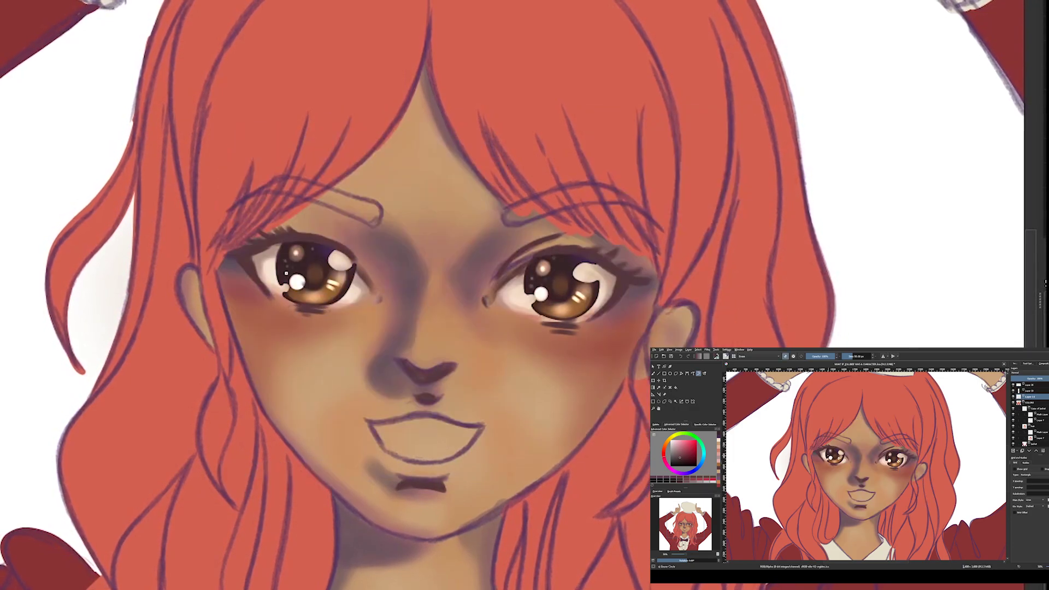
Erase part of the nose line to reshape it, undoing a trial purple bridge line
key(e)
drag(395, 362, 425, 362)
right_click(473, 238)
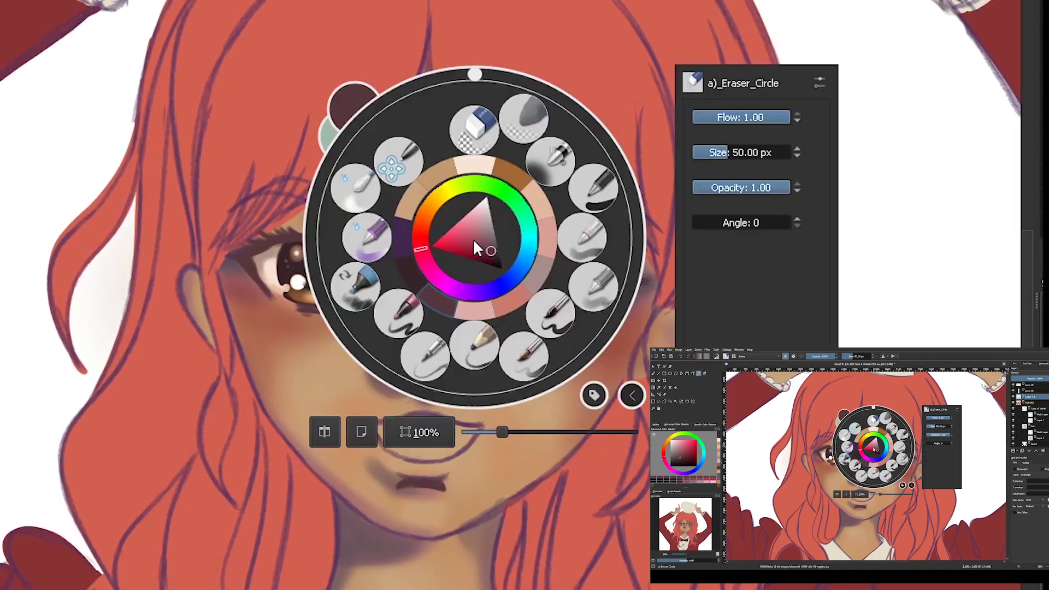
click(526, 260)
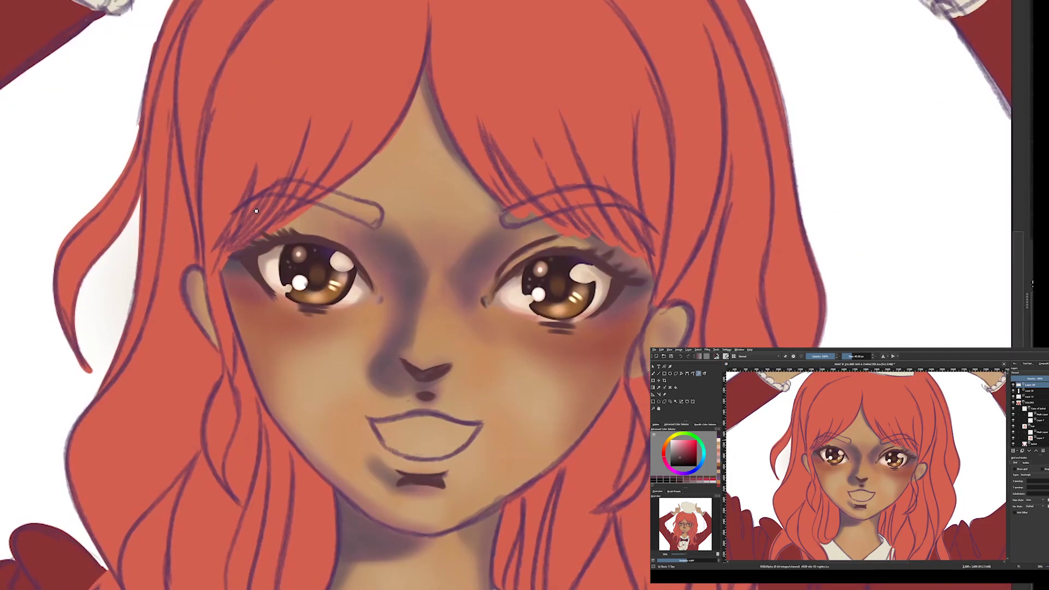
right_click(335, 300)
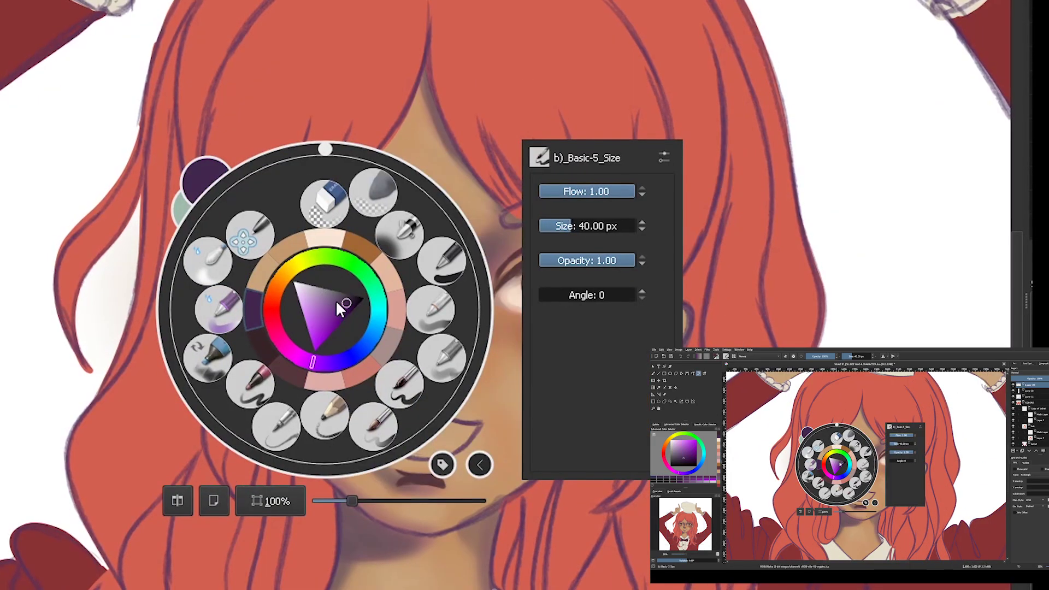
click(346, 302)
drag(411, 248, 415, 338)
key(ctrl+z)
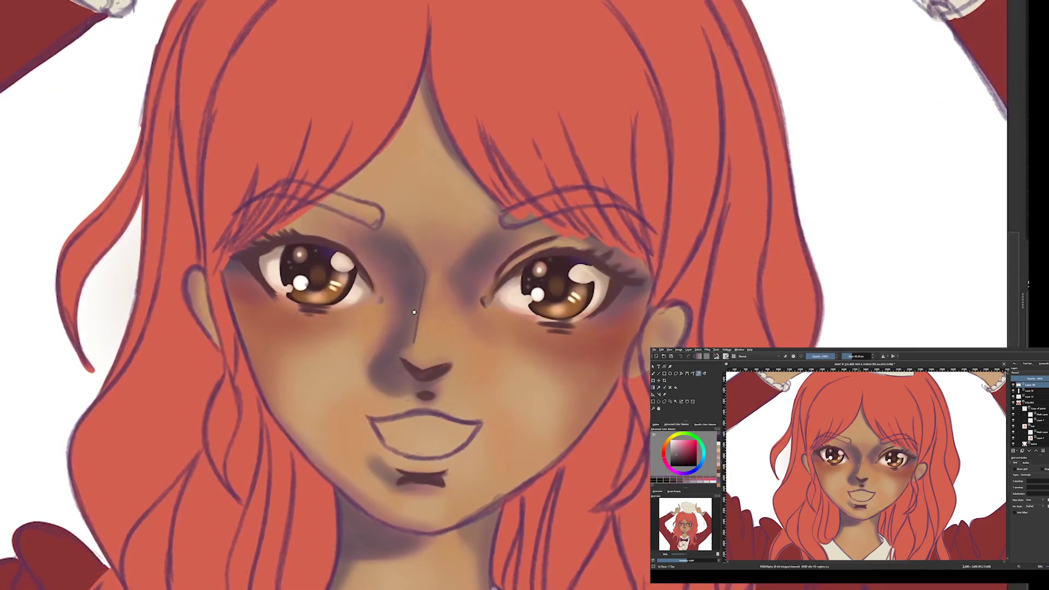
right_click(452, 415)
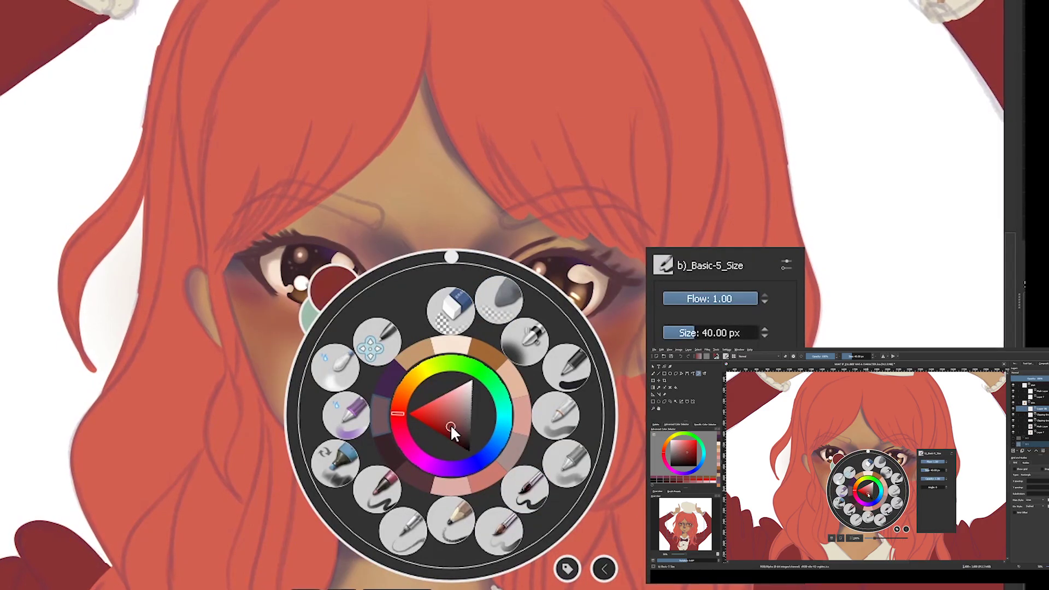
Paint the upper and lower lips pink
click(451, 432)
right_click(421, 399)
right_click(423, 333)
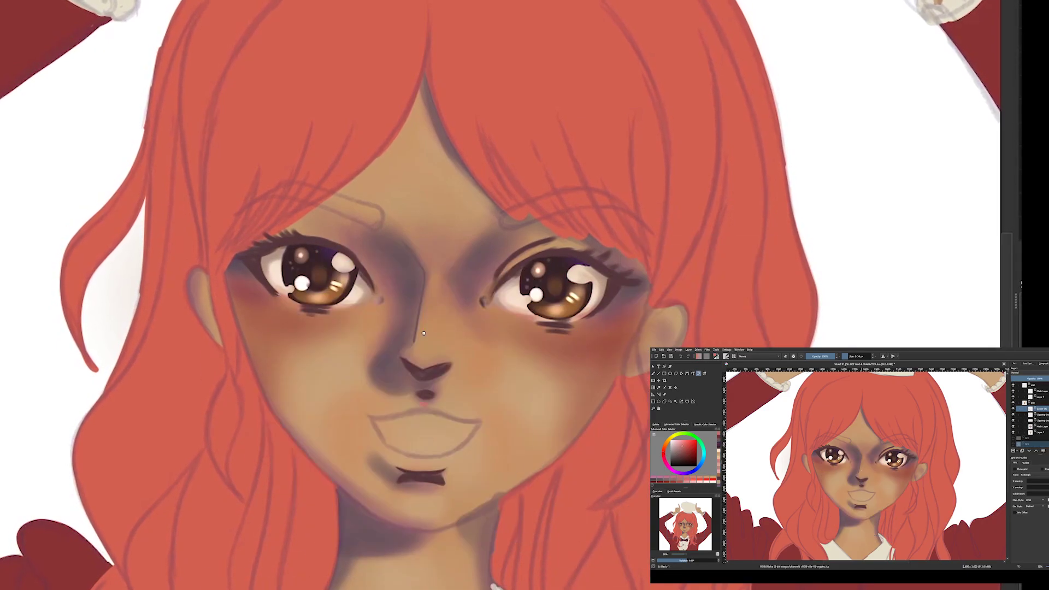
mouse_move(426, 404)
mouse_down()
mouse_move(369, 417)
mouse_move(442, 413)
mouse_up()
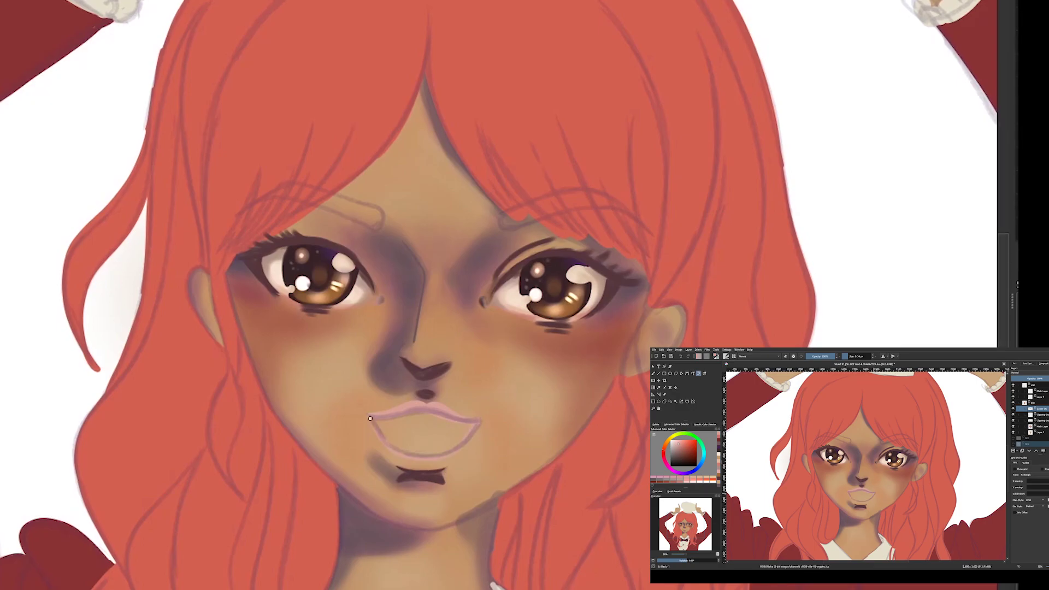
drag(379, 443, 437, 465)
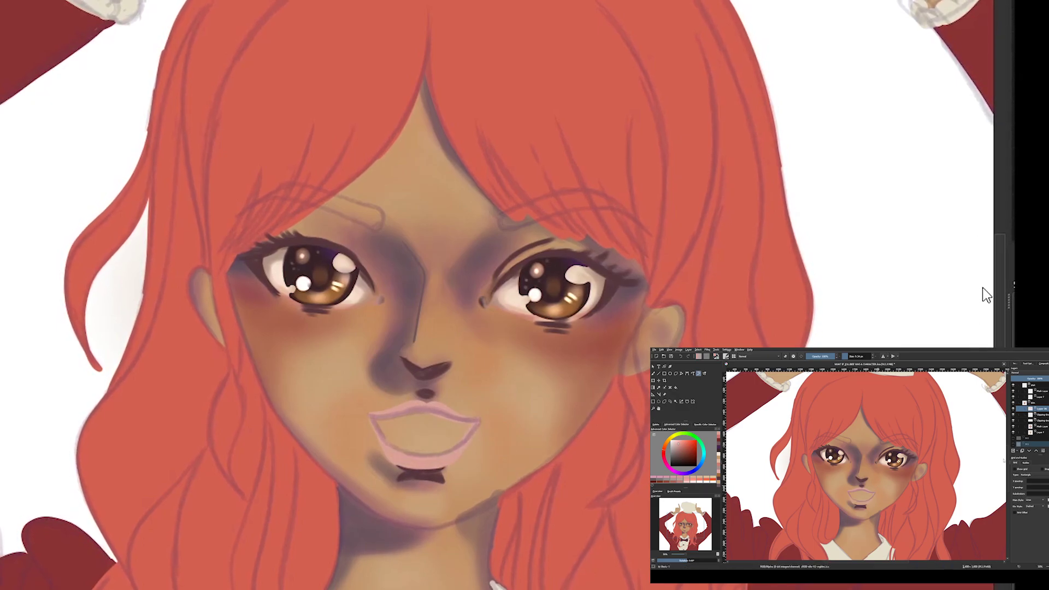
Add soft darker airbrush shading along the lips, refining it with the eraser
right_click(417, 432)
mouse_move(465, 421)
mouse_down()
mouse_move(469, 448)
mouse_move(367, 437)
mouse_move(461, 421)
mouse_up()
key(e)
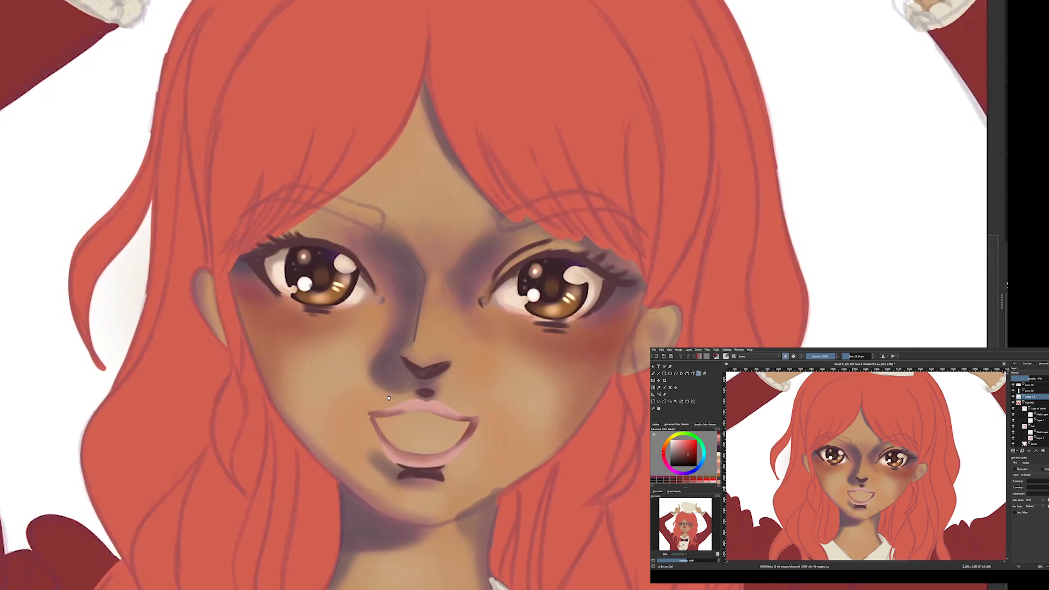
right_click(343, 443)
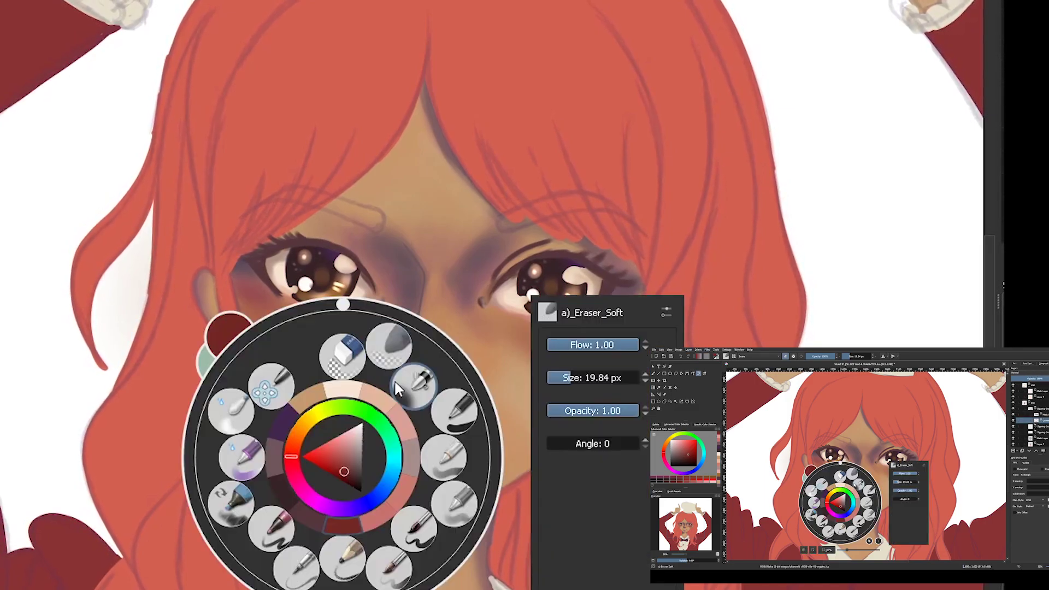
click(397, 389)
mouse_move(470, 420)
mouse_down()
mouse_move(371, 416)
mouse_move(395, 415)
mouse_up()
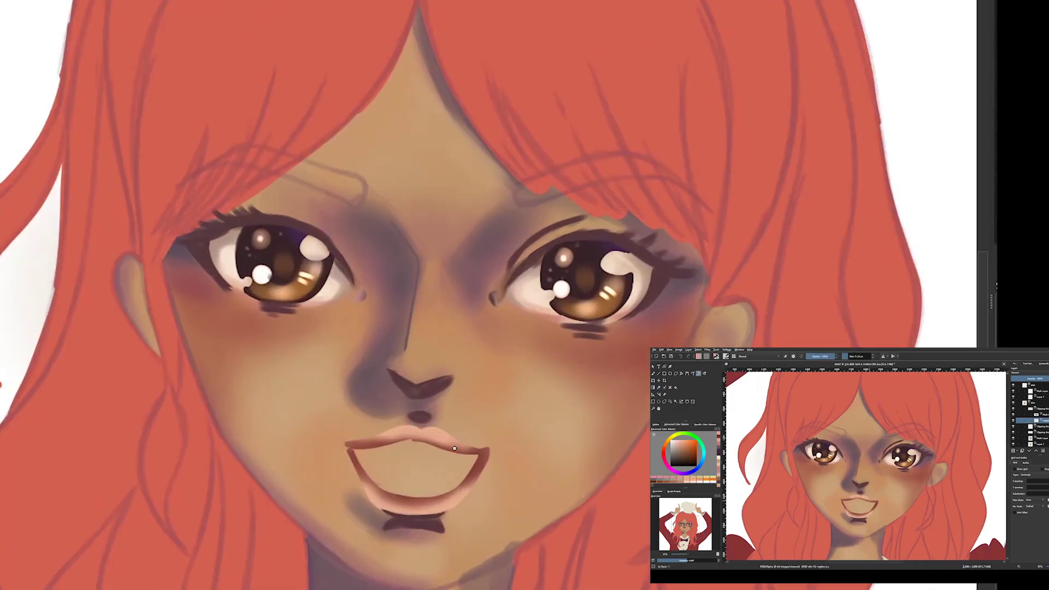
right_click(402, 444)
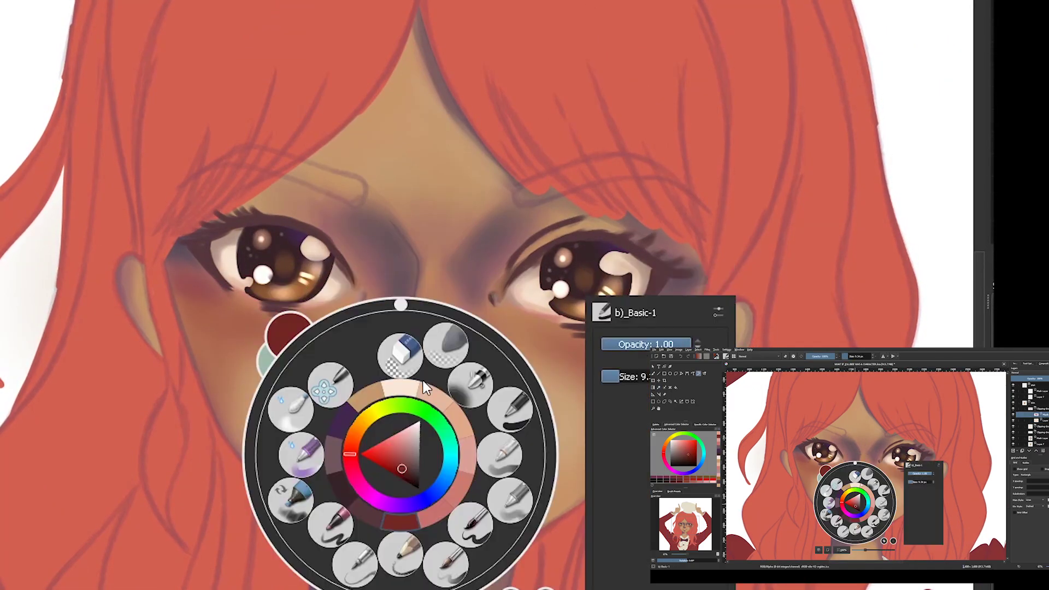
click(424, 383)
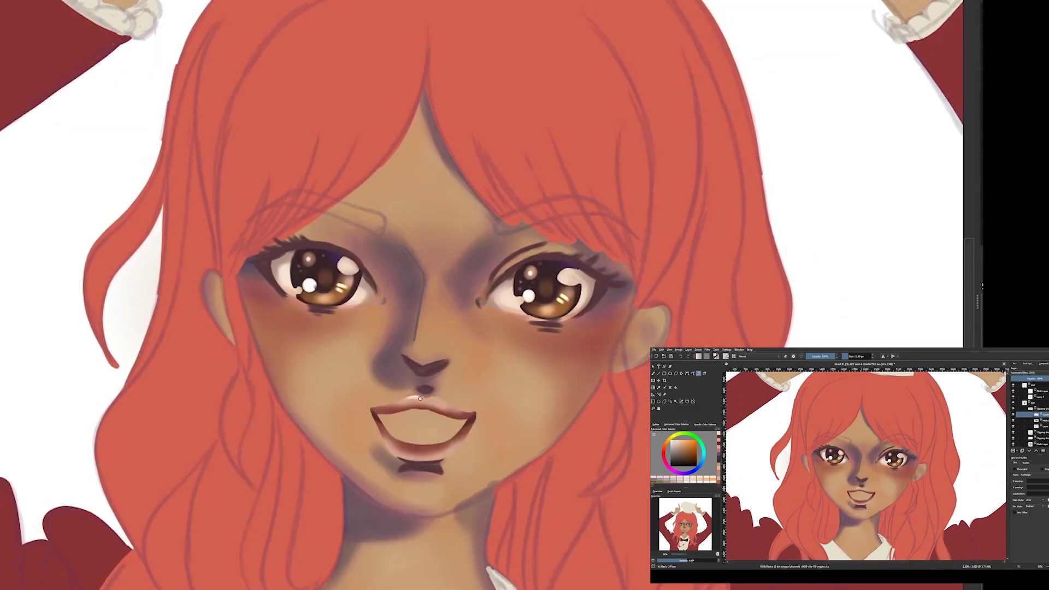
Add pale highlights to both lips and try painting the dark mouth interior, undoing it
drag(445, 403, 395, 395)
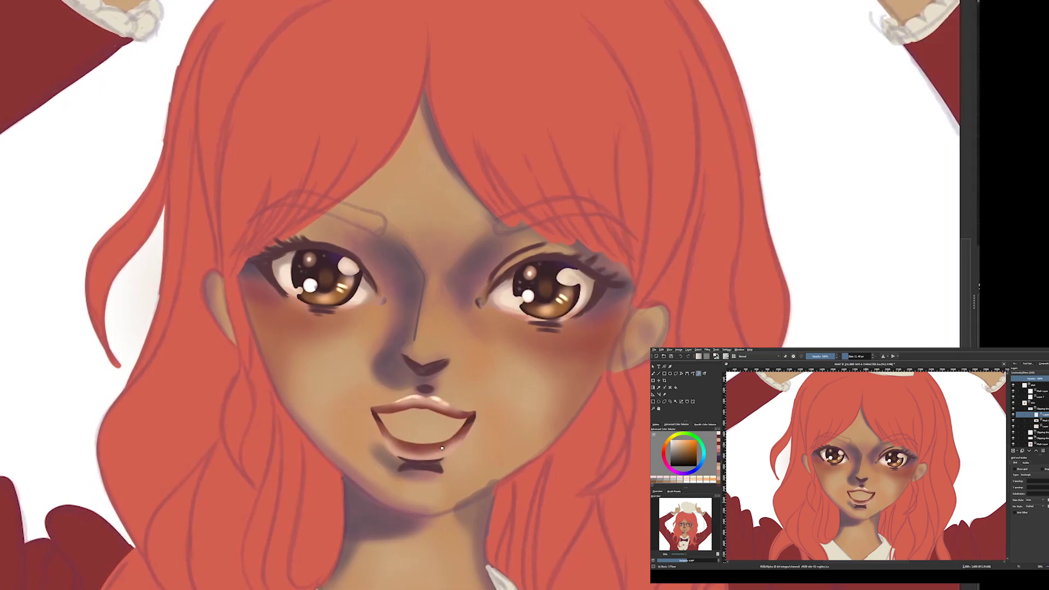
drag(437, 452, 404, 453)
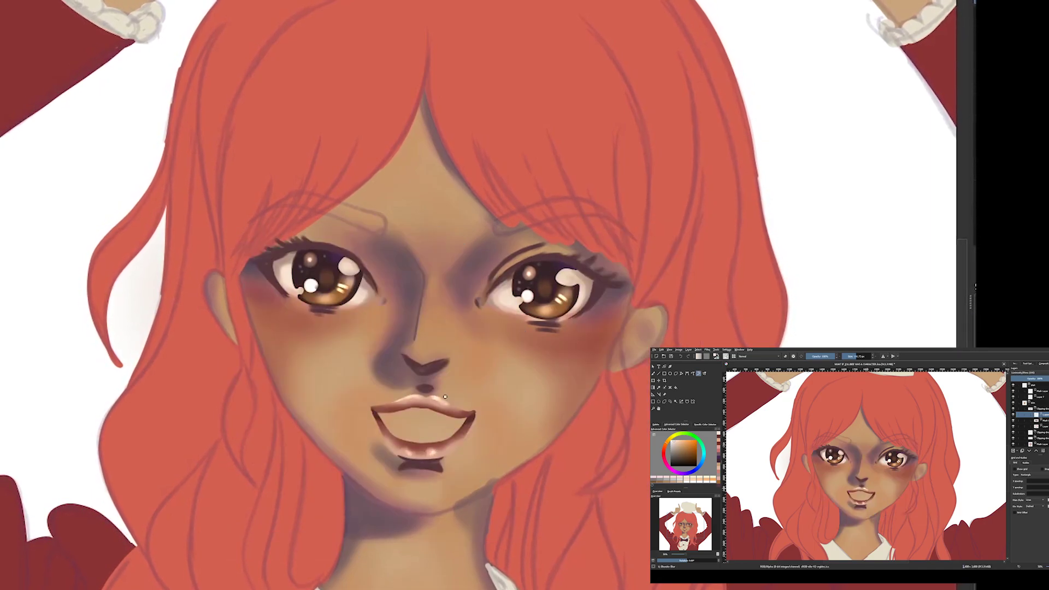
key(/)
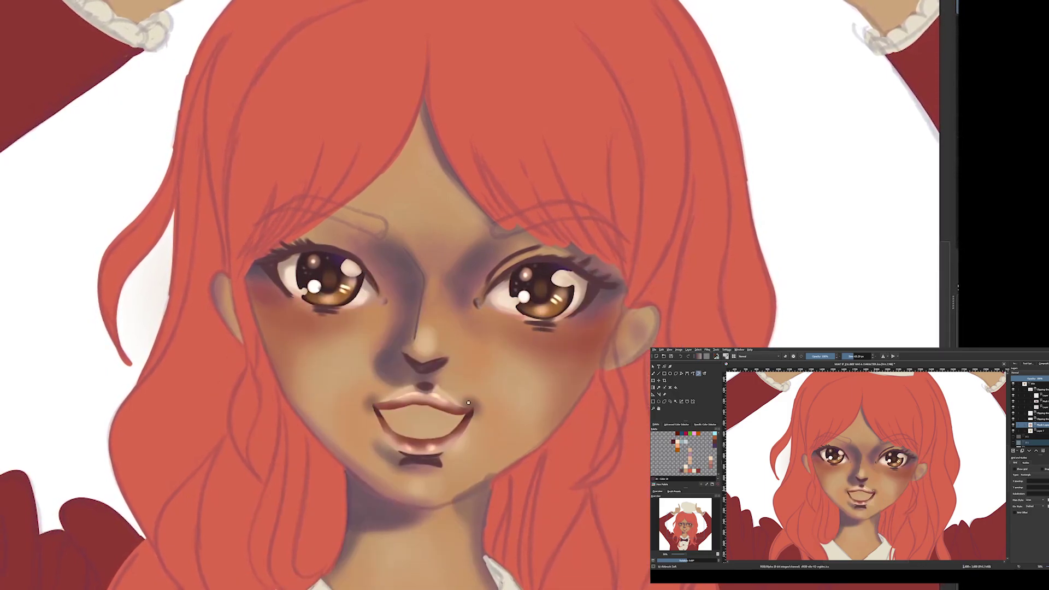
right_click(410, 418)
click(377, 402)
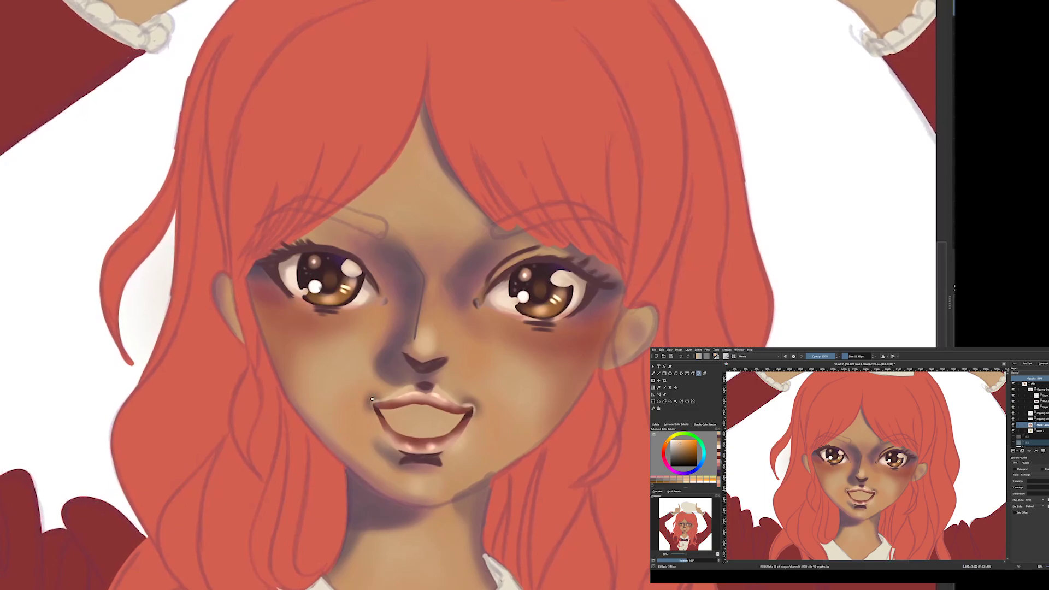
mouse_move(390, 410)
mouse_down()
mouse_move(435, 428)
mouse_move(451, 413)
mouse_move(394, 409)
mouse_move(404, 407)
mouse_up()
key(ctrl+z)
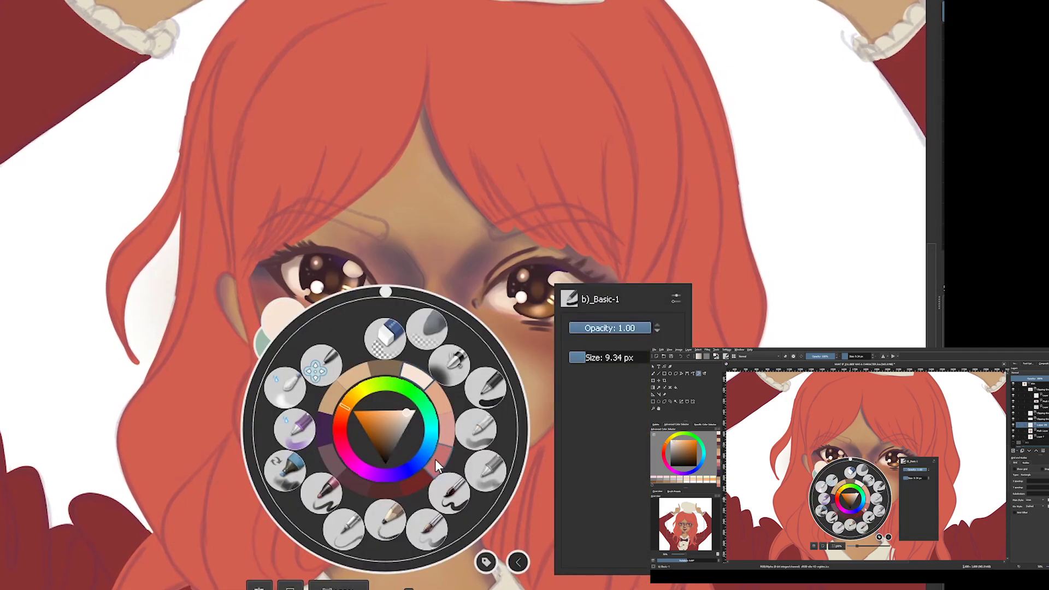
Switch to the soft airbrush and toggle the teeth layer's visibility to compare
right_click(374, 410)
click(393, 399)
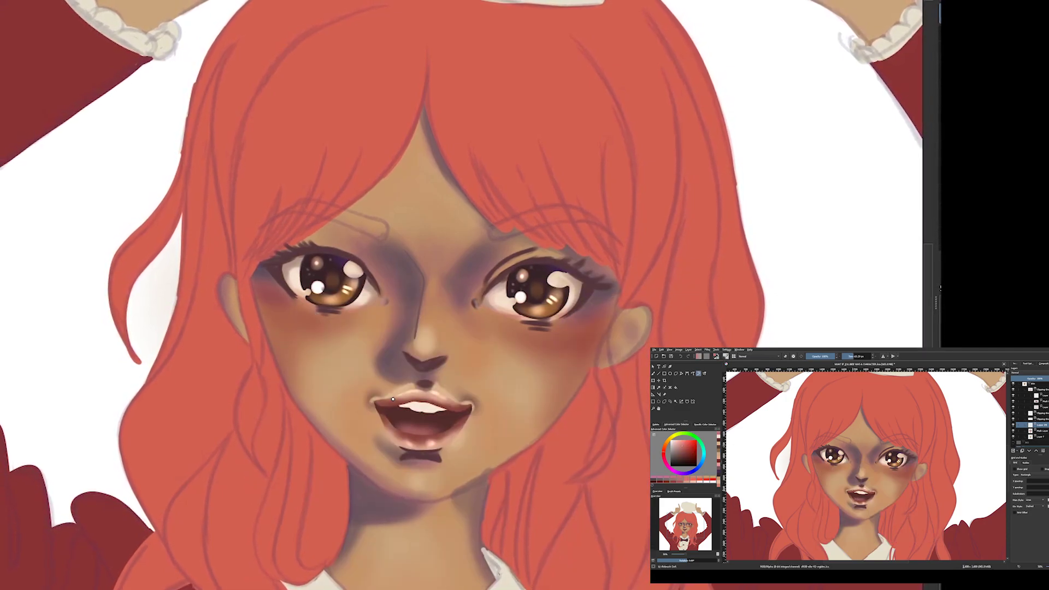
drag(392, 399, 322, 186)
drag(842, 415, 853, 500)
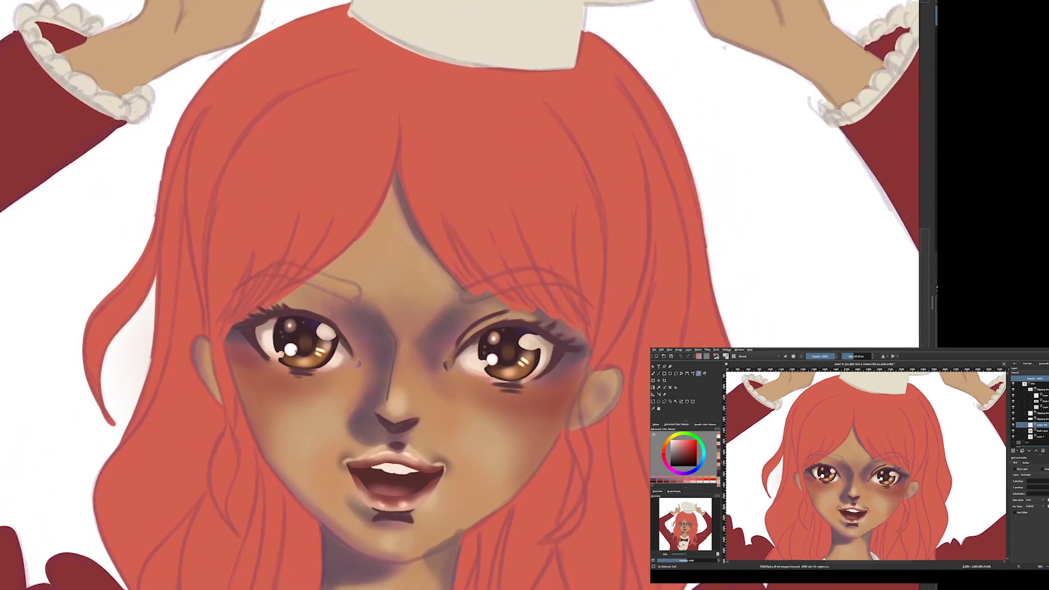
click(1013, 430)
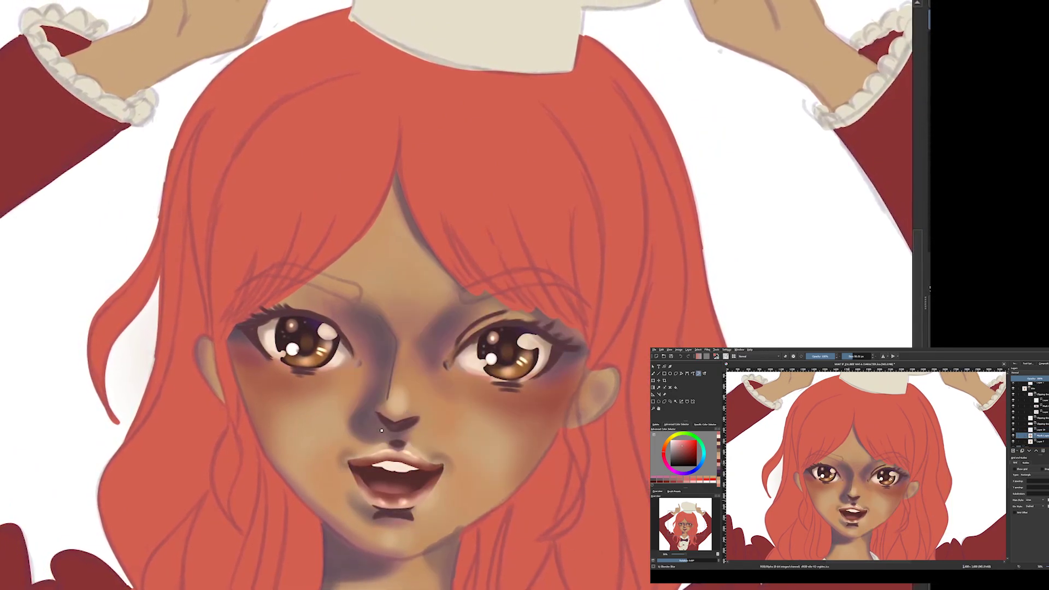
click(1013, 434)
Darken both eyebrows with the soft airbrush
right_click(367, 344)
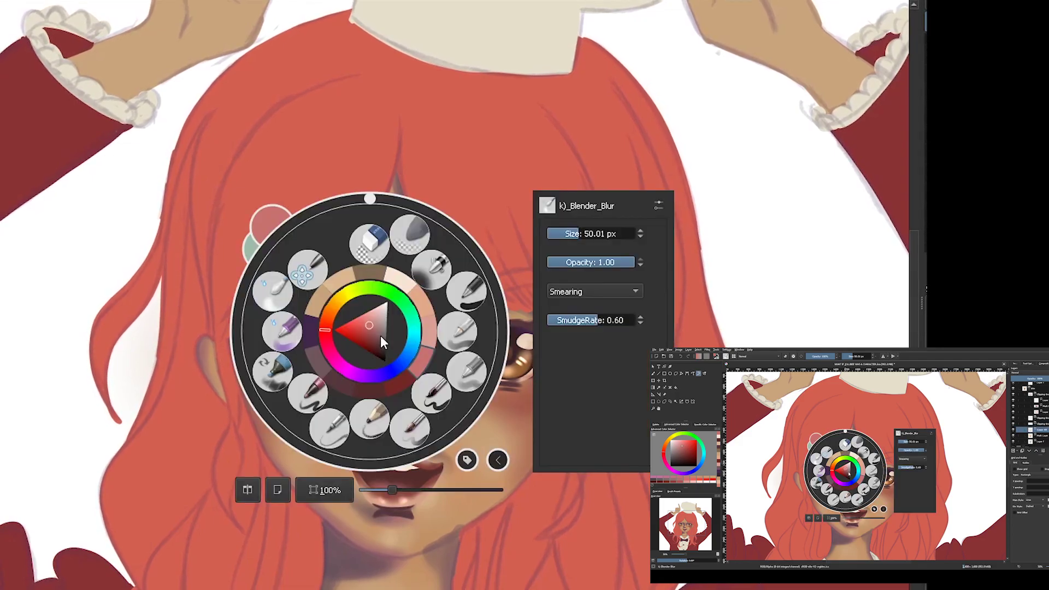
click(306, 306)
drag(453, 304, 469, 298)
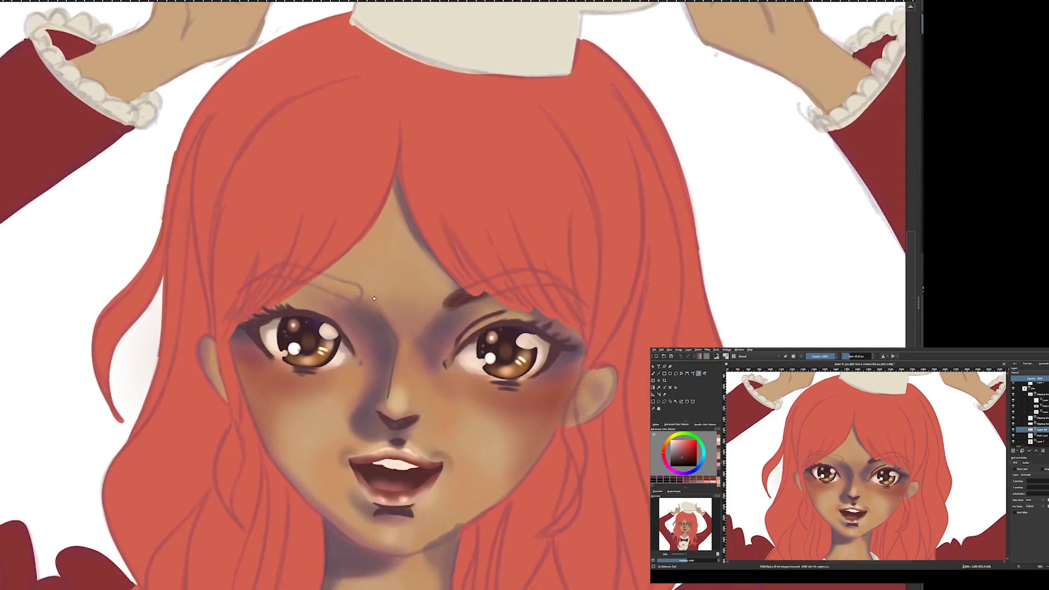
drag(344, 282, 375, 301)
mouse_move(308, 285)
mouse_down()
mouse_move(378, 303)
mouse_move(482, 294)
mouse_up()
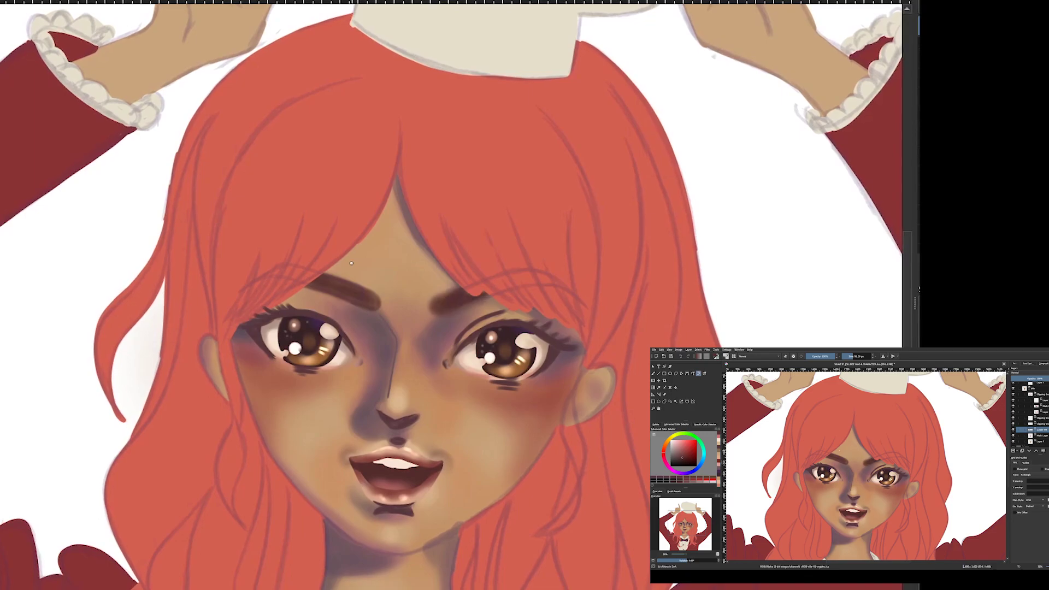
Blend with the Blender Blur brush, sample the tan skin tone, then choose dark red
right_click(340, 421)
click(340, 494)
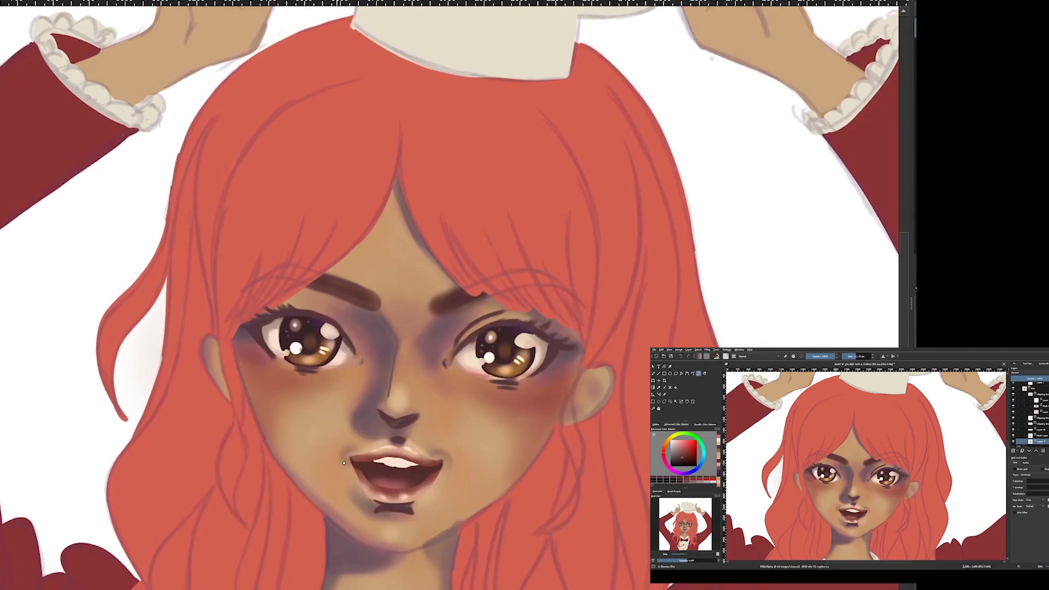
ctrl+click(363, 352)
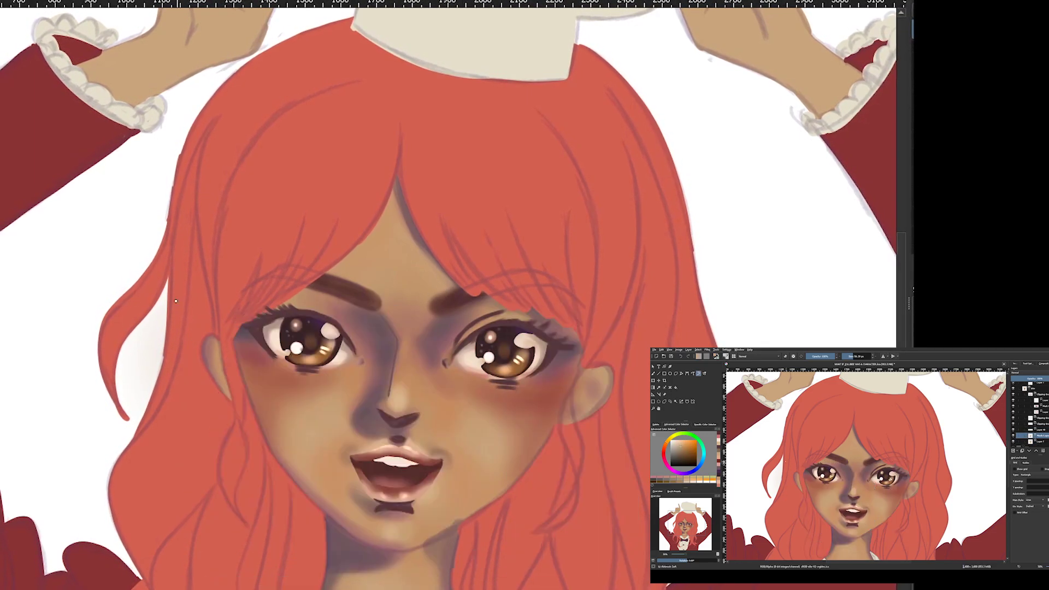
right_click(343, 445)
click(421, 445)
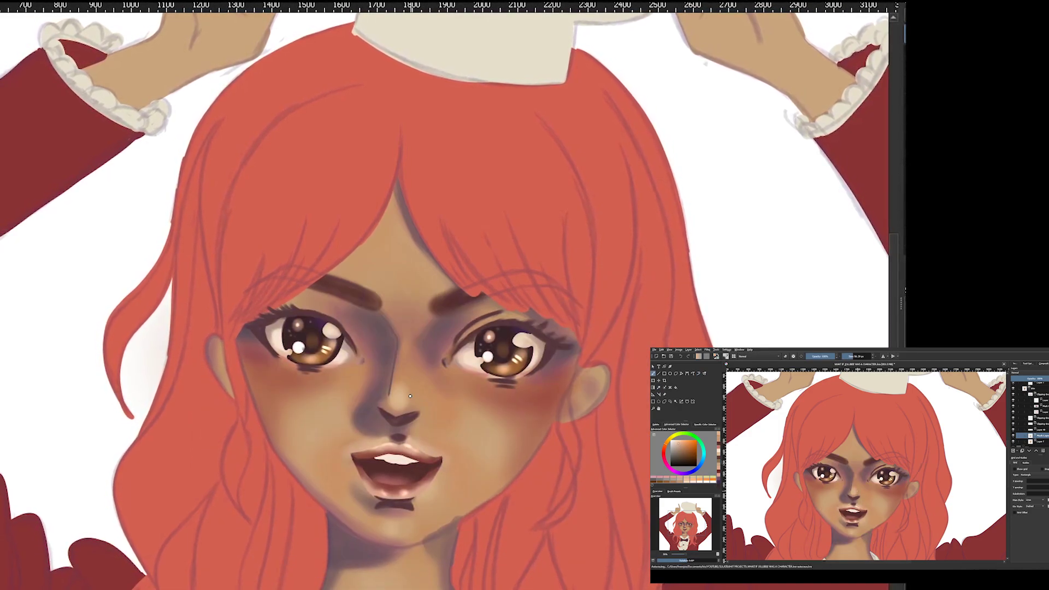
ctrl+click(503, 310)
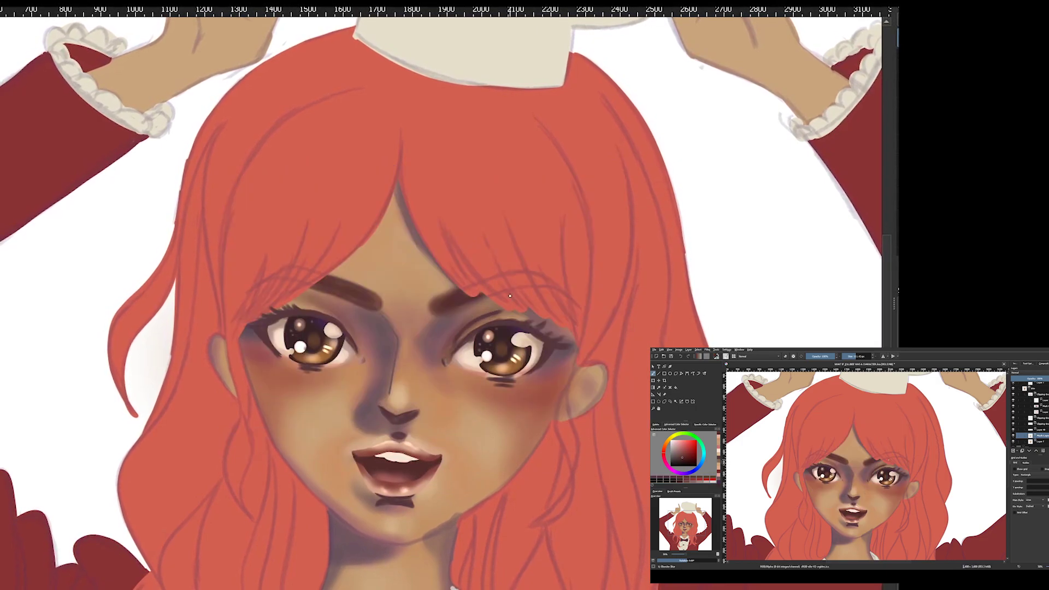
Paint purple shadows around the eyes, nose and lips with a flow brush
key(slash)
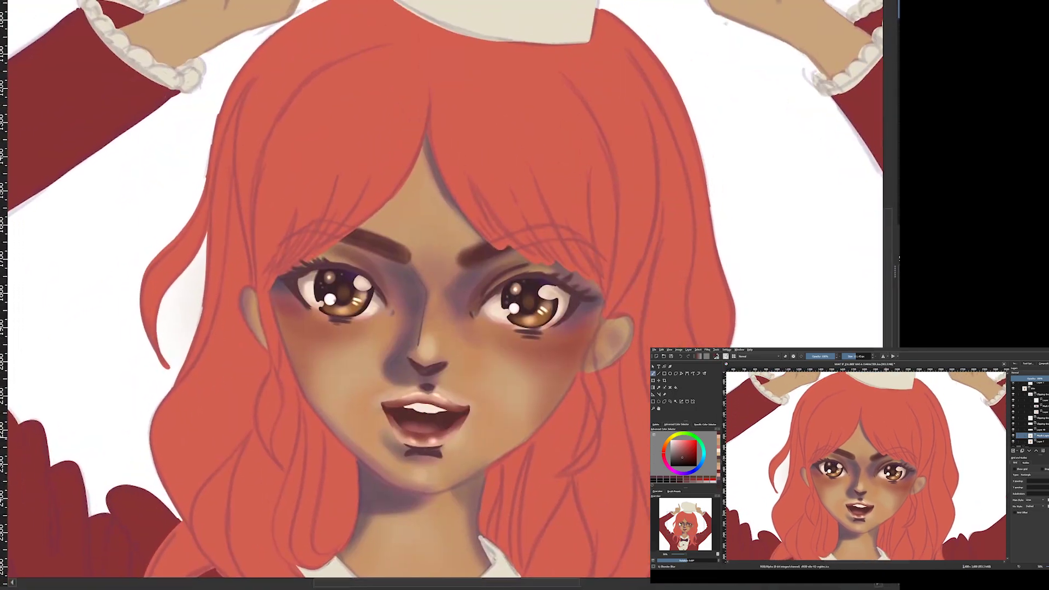
right_click(384, 338)
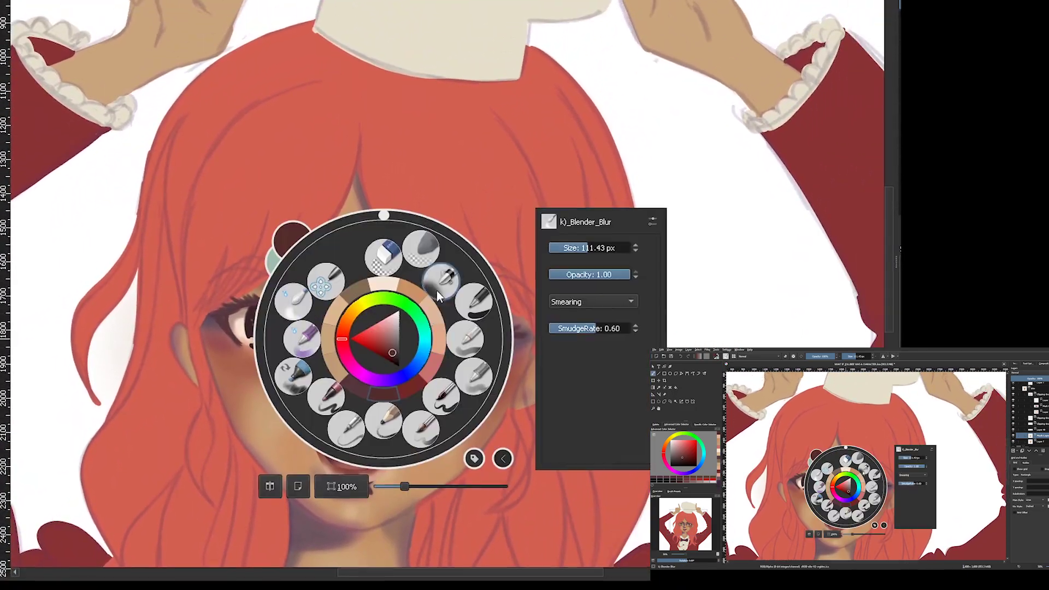
click(439, 295)
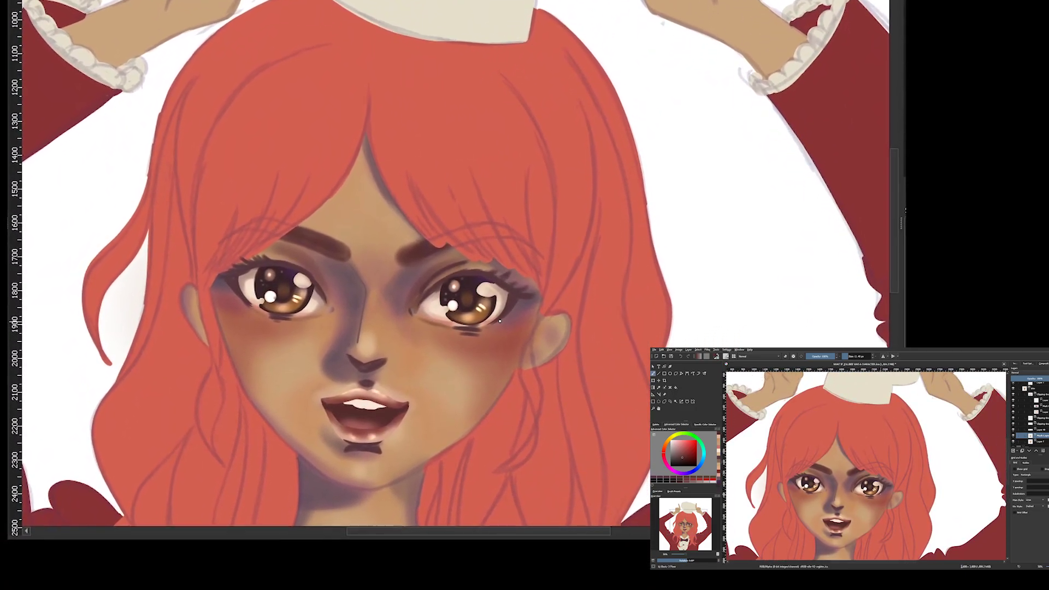
drag(499, 322, 356, 227)
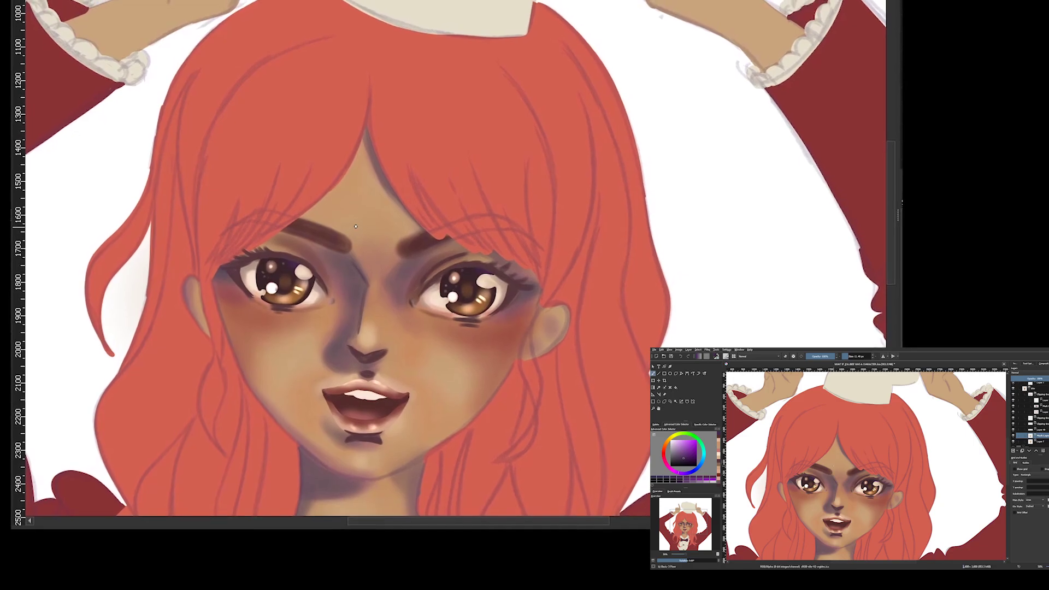
drag(356, 226, 348, 350)
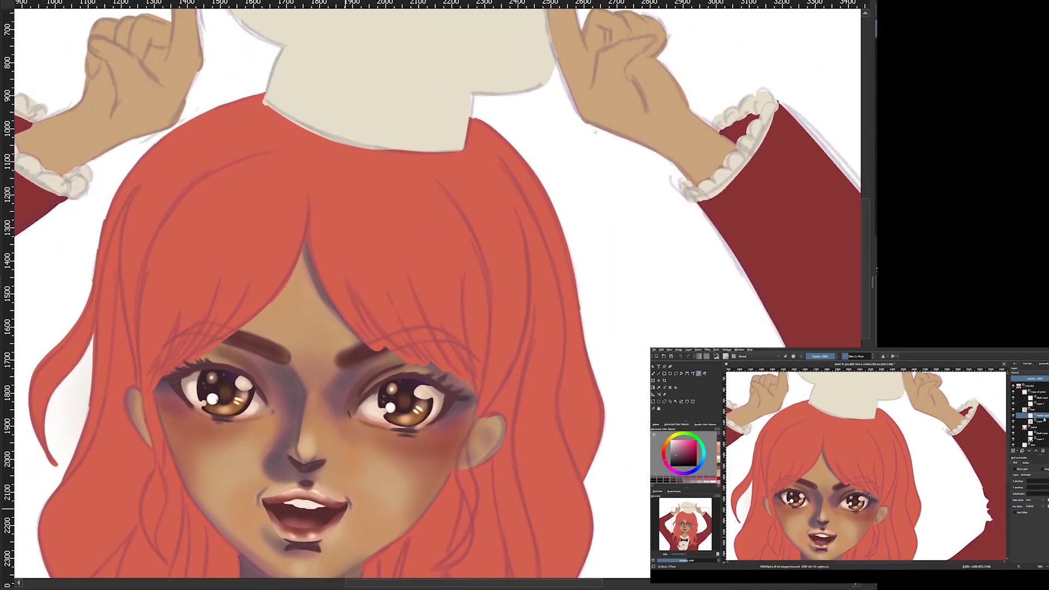
With Marker Dry, paint darker shading on the lower hair and the hair beside the neck
right_click(236, 343)
right_click(154, 371)
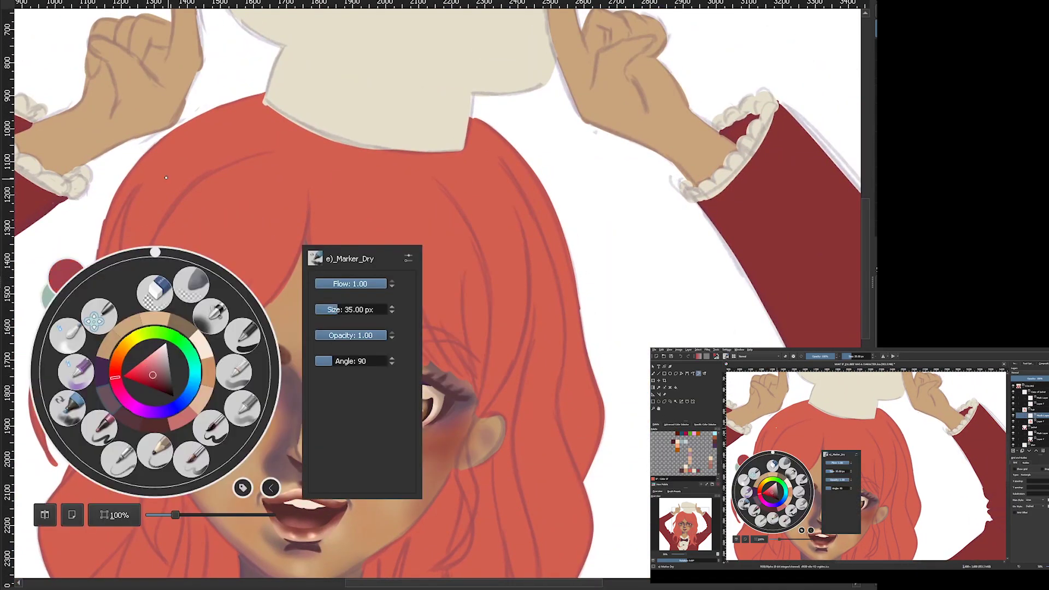
click(65, 276)
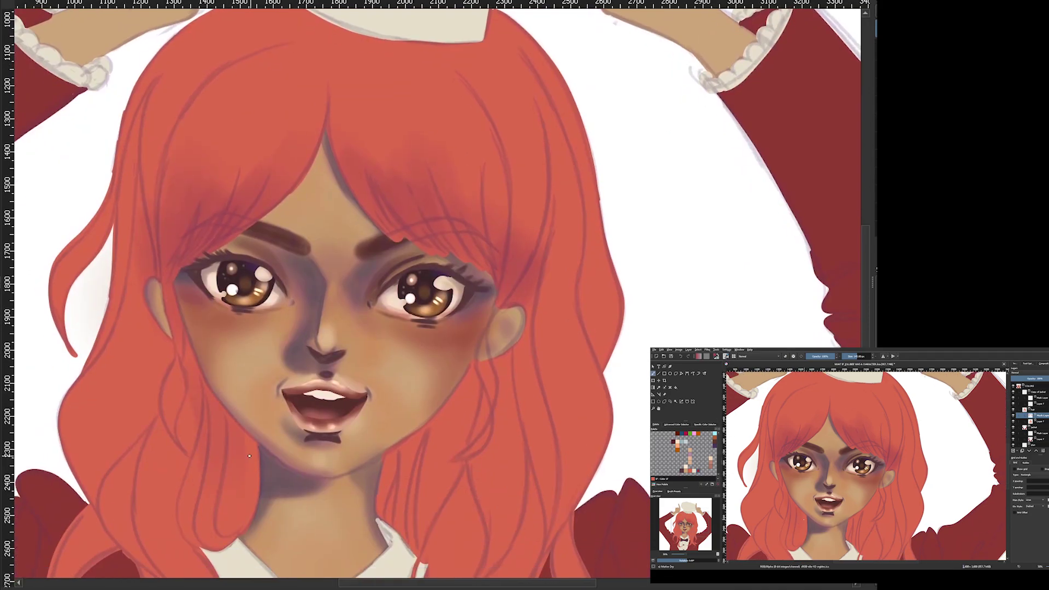
drag(249, 455, 224, 525)
drag(437, 421, 393, 524)
drag(492, 371, 459, 437)
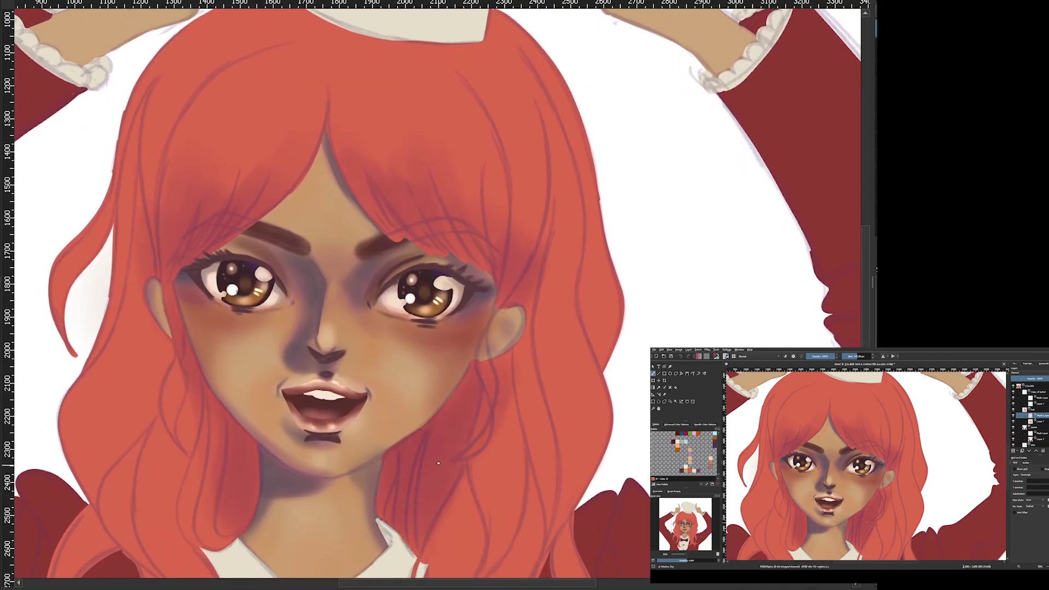
drag(208, 459, 181, 306)
Sample a colour from the canvas and try a different brush preset
scroll(437, 295, down, 5)
click(675, 386)
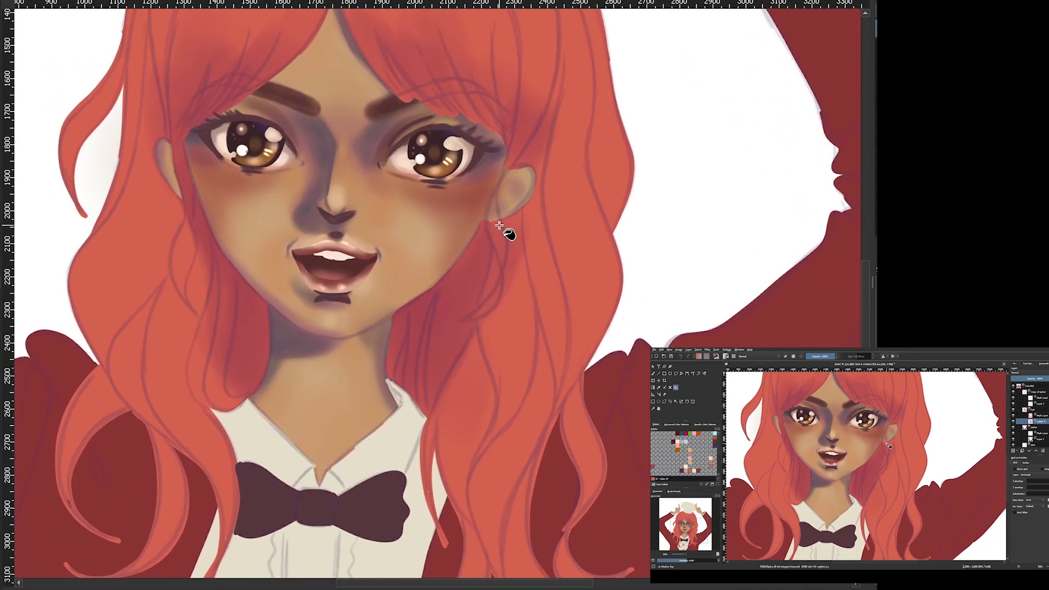
right_click(494, 198)
click(487, 203)
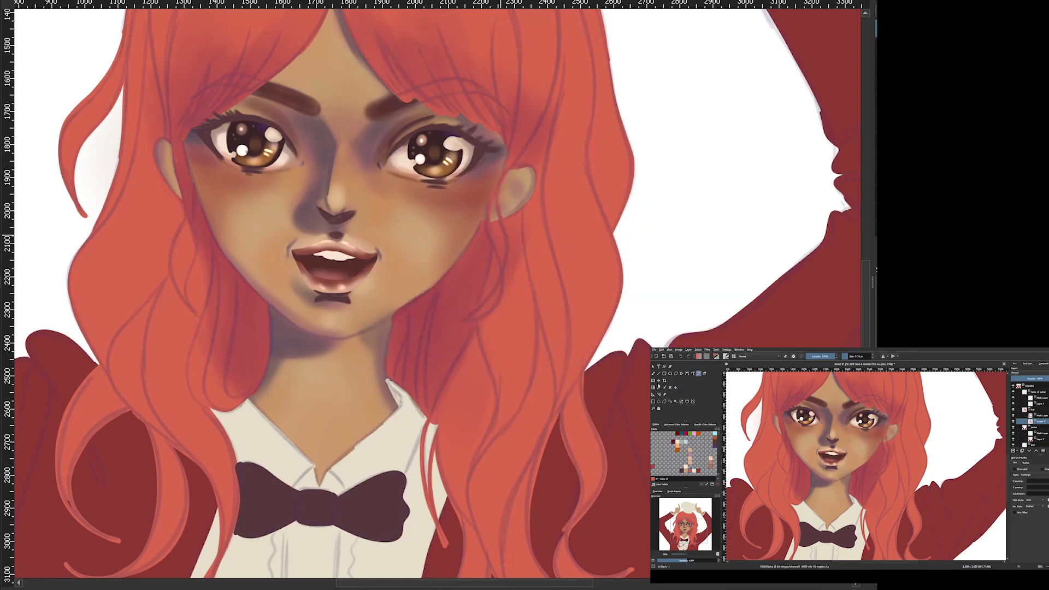
click(653, 374)
Return to the dry marker and shade the hair just below the hat
right_click(265, 381)
click(355, 404)
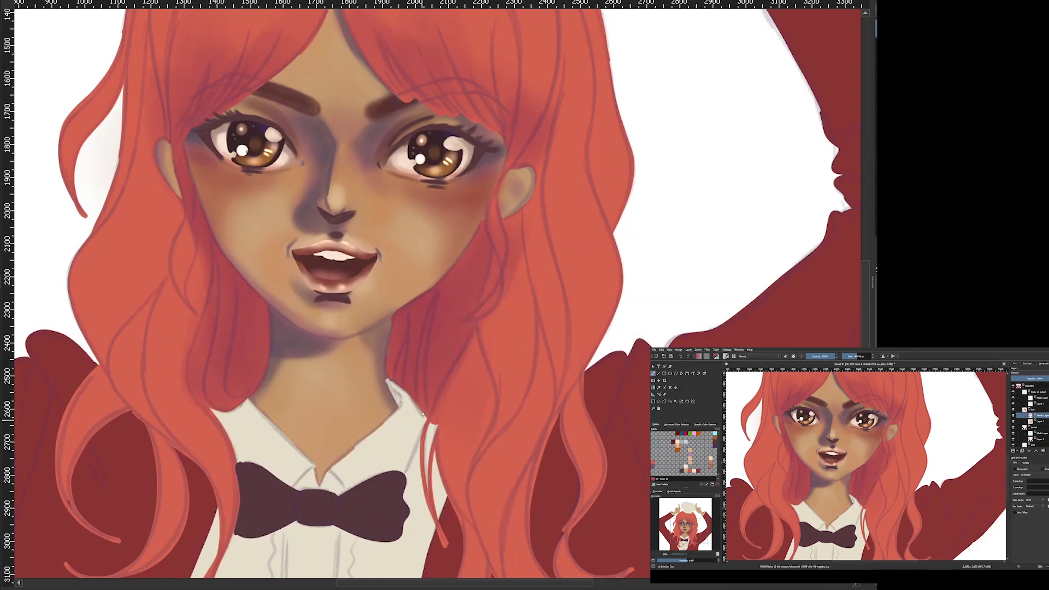
scroll(440, 406, down, 2)
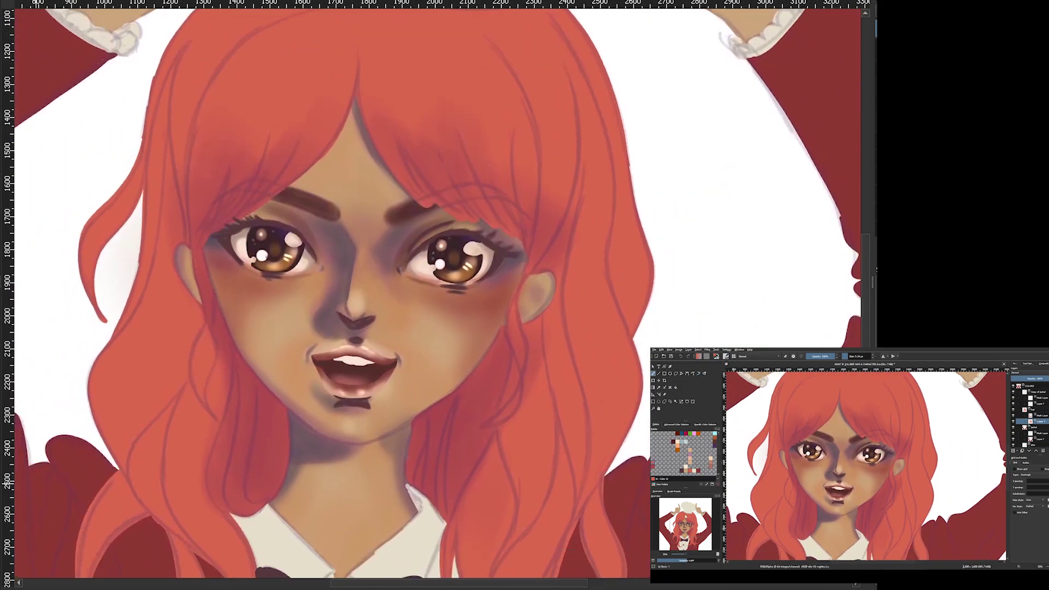
right_click(228, 398)
click(301, 493)
scroll(301, 492, down, 2)
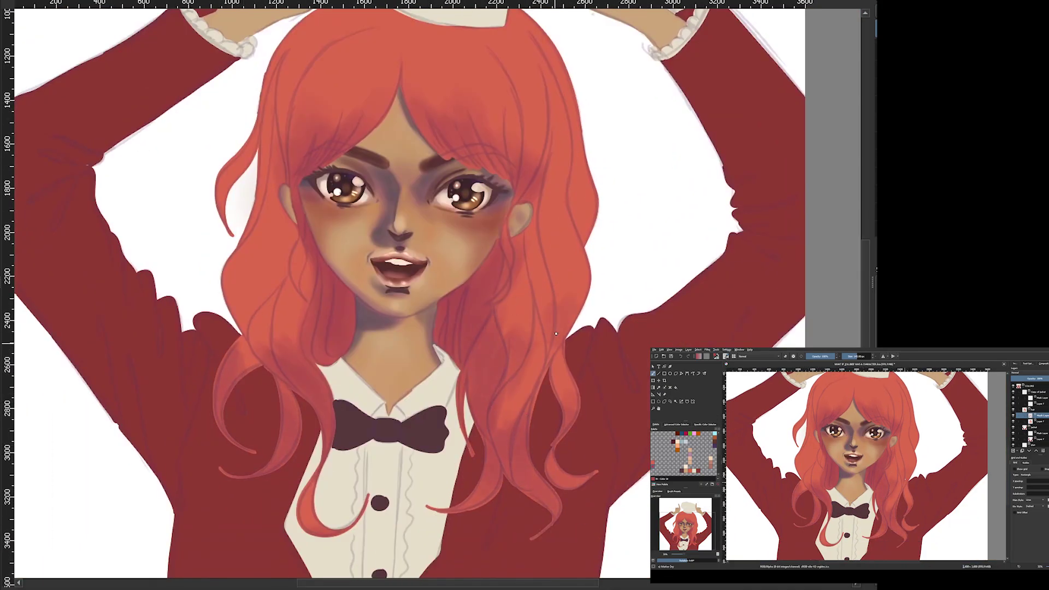
scroll(576, 295, up, 3)
drag(356, 135, 327, 128)
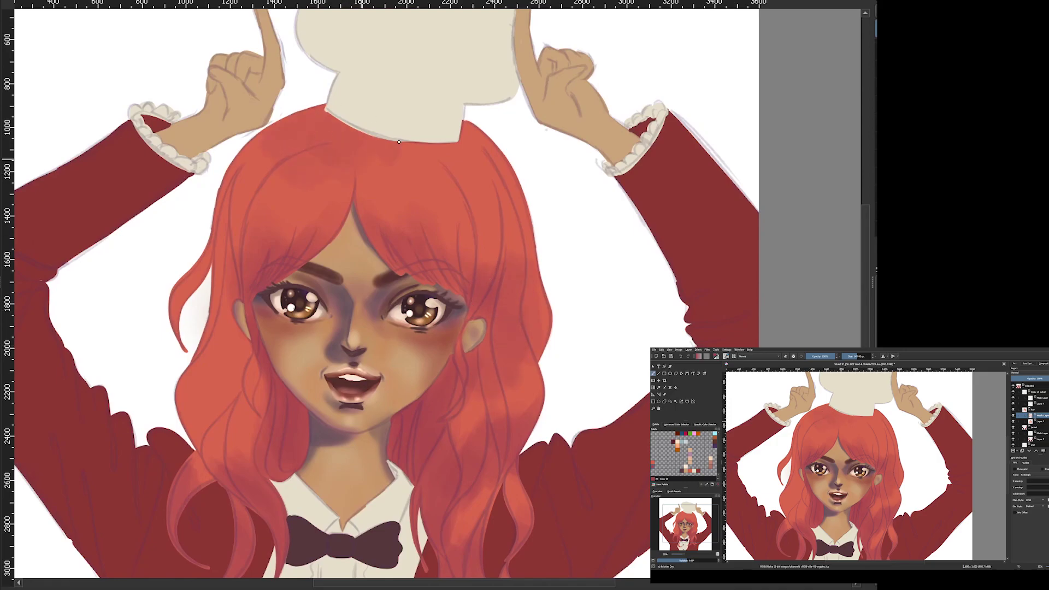
drag(405, 141, 458, 144)
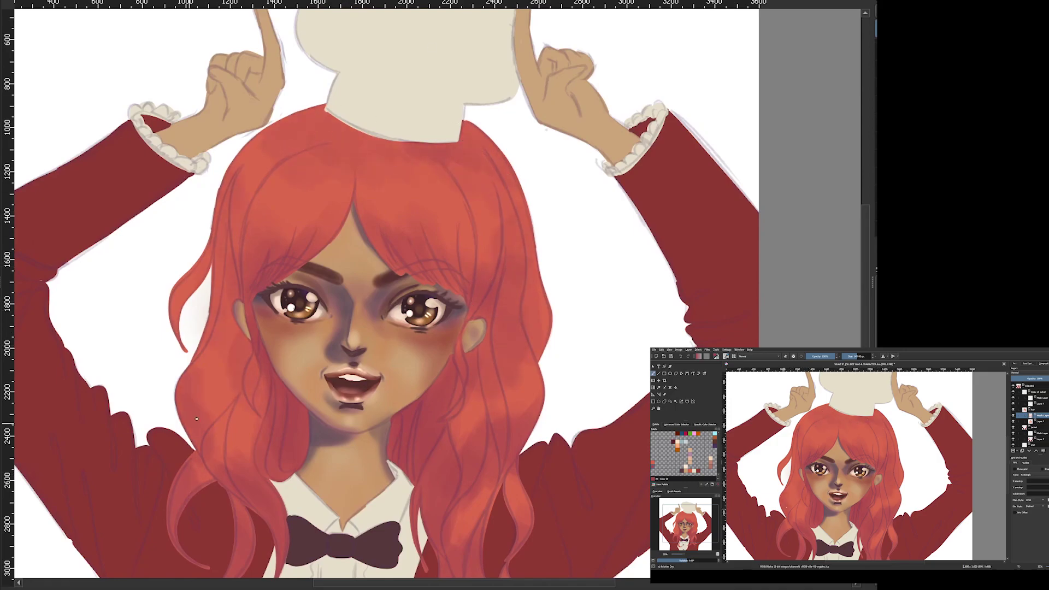
Try light strokes on the upper hair, then undo the glow spilling outside the hair
right_click(225, 389)
click(226, 383)
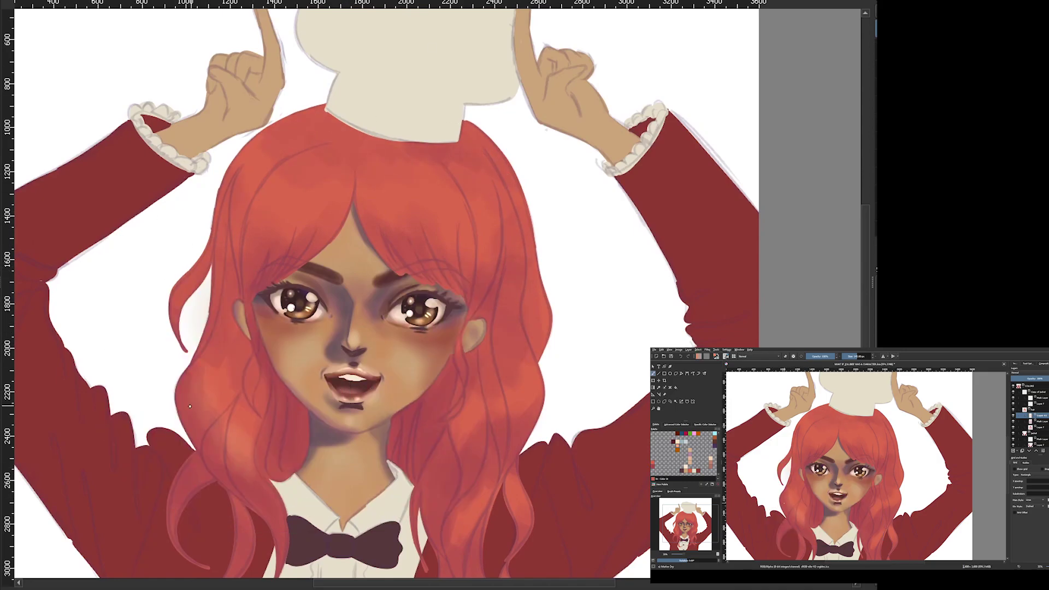
drag(394, 185, 522, 208)
key(ctrl+z)
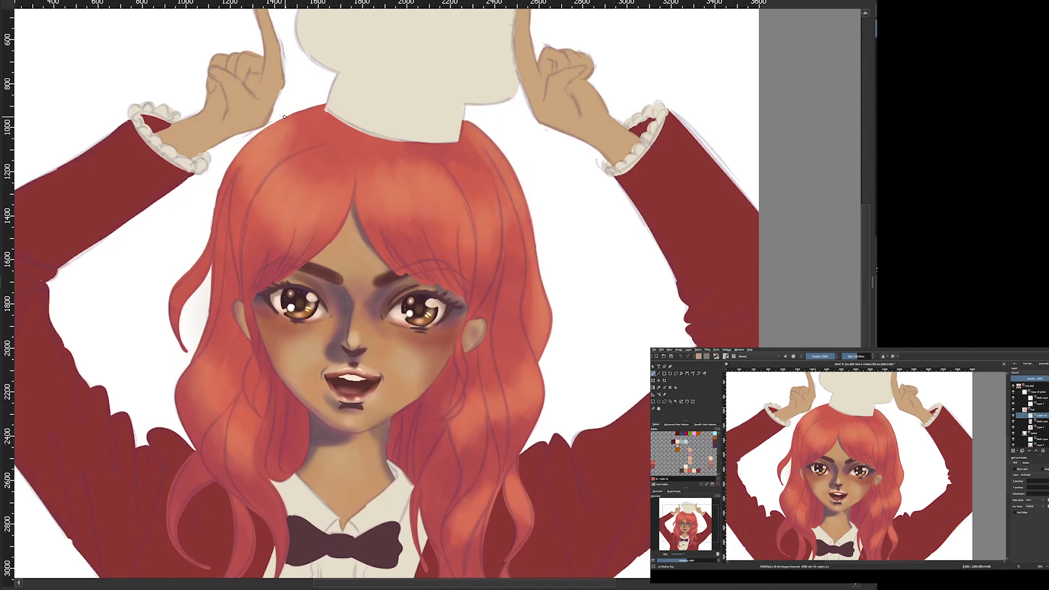
Paint light highlight streaks across the upper hair and right side
right_click(285, 188)
drag(314, 202, 299, 230)
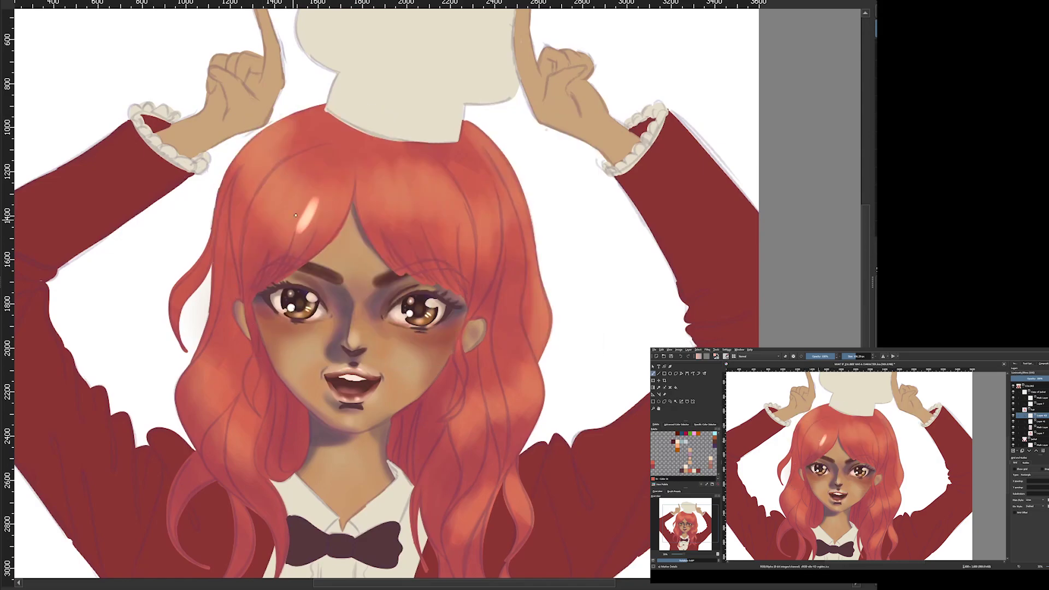
drag(295, 192, 279, 219)
drag(432, 180, 416, 224)
drag(543, 306, 538, 341)
Smooth the highlight streaks with the Blender Knife Edge brush and blend the lower-left bright spot
click(675, 492)
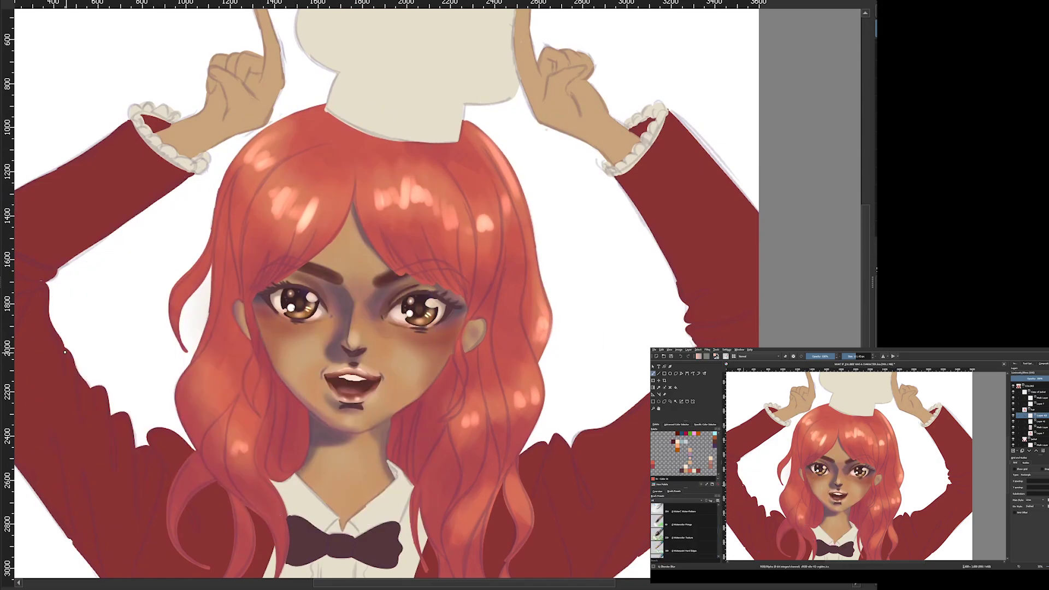
click(683, 527)
drag(290, 224, 257, 158)
drag(399, 219, 404, 180)
drag(481, 246, 486, 196)
drag(541, 328, 530, 426)
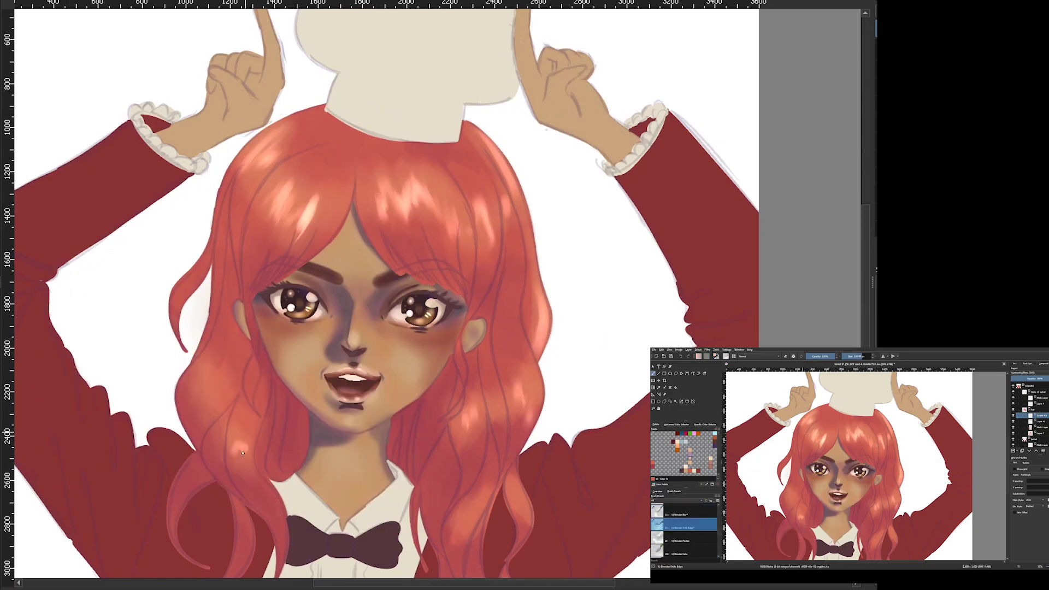
drag(243, 452, 239, 407)
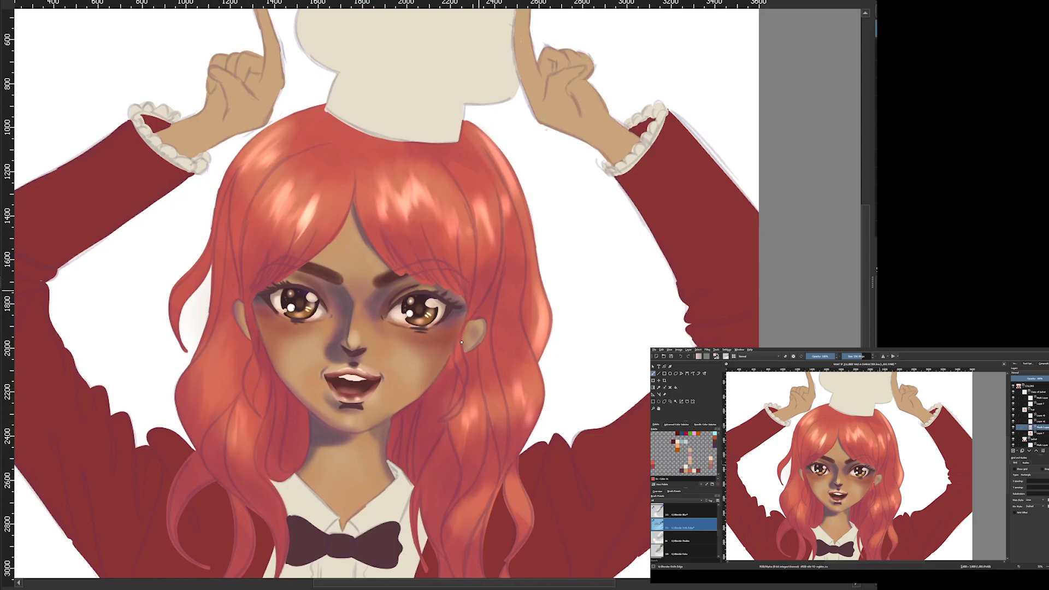
With a marker brush, shade the strand beside the chin and the strands left of the face
key(e)
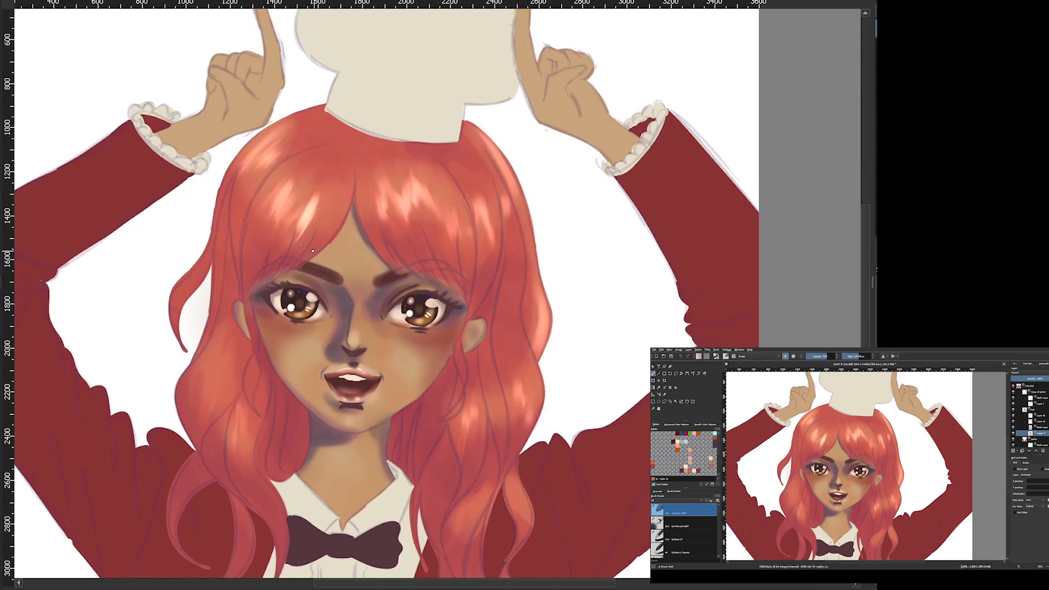
right_click(261, 309)
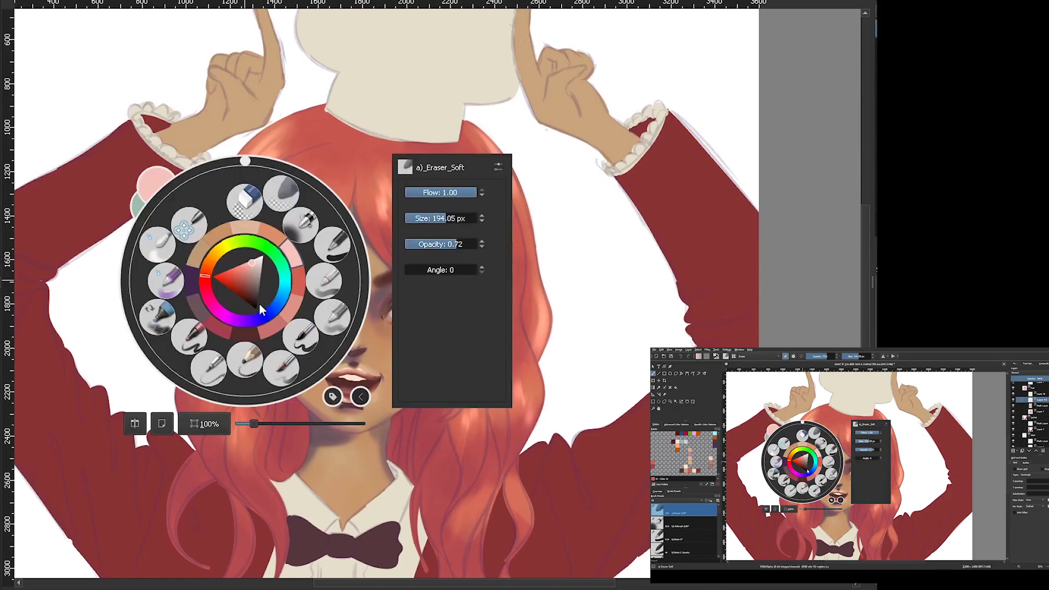
click(279, 365)
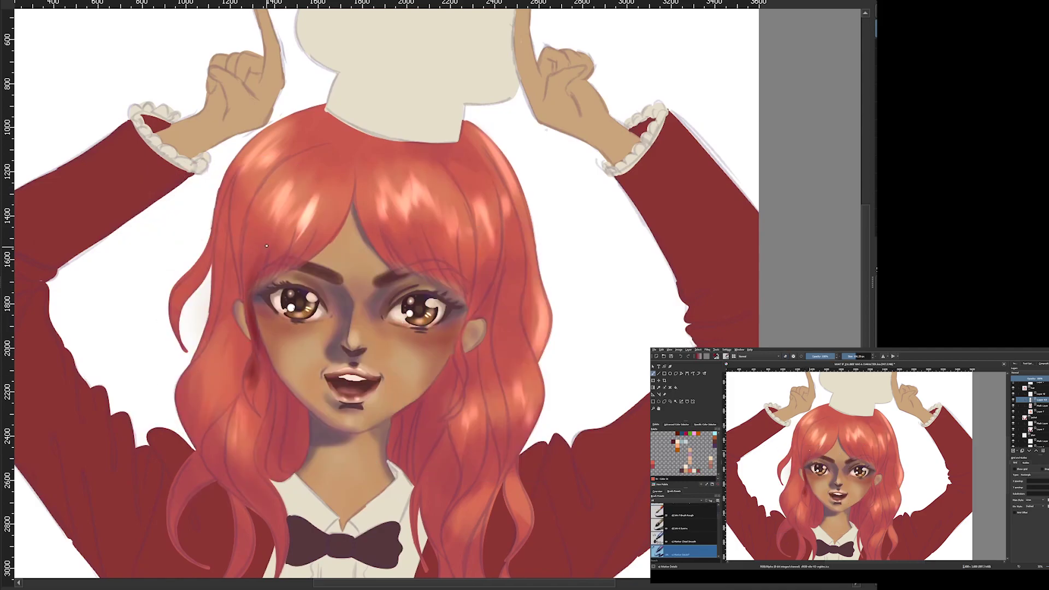
mouse_move(303, 410)
mouse_down()
mouse_move(284, 470)
mouse_move(274, 428)
mouse_up()
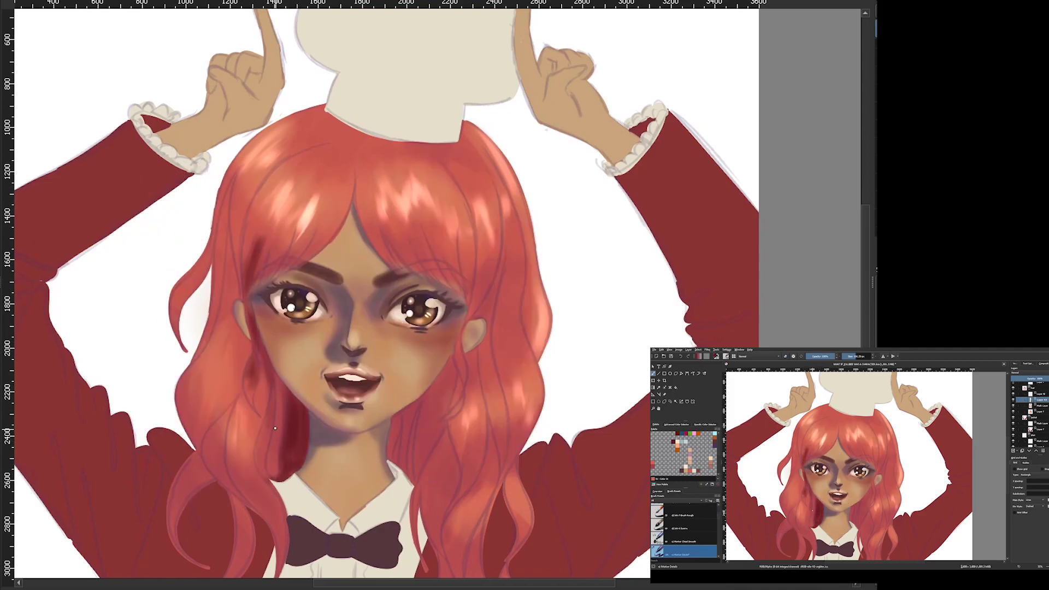
drag(266, 359, 251, 393)
drag(229, 252, 253, 376)
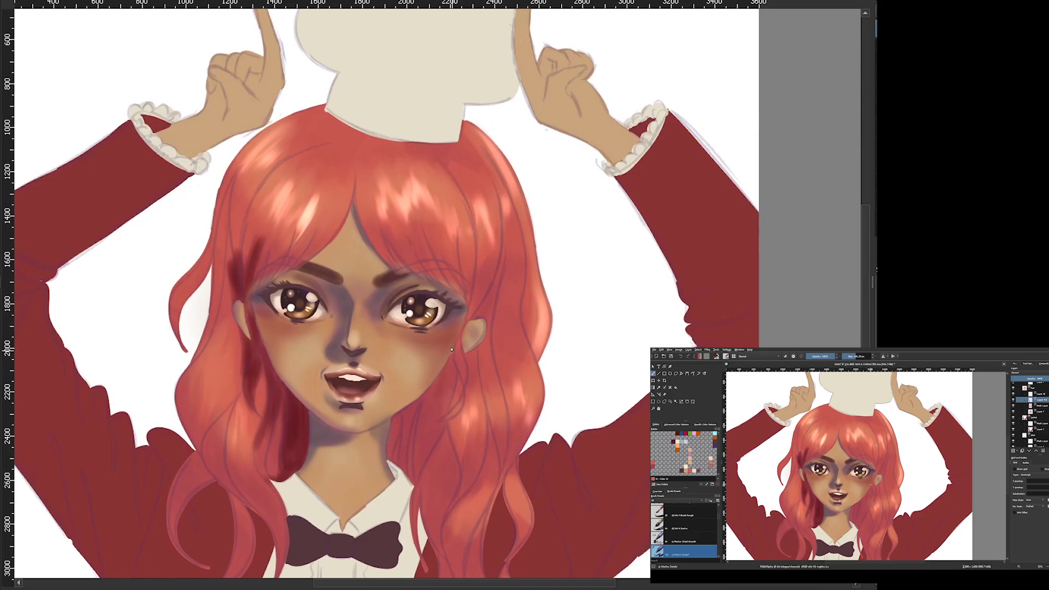
Shade the hair beside the right ear, the far-right strand, and right of the neck
mouse_move(489, 290)
mouse_down()
mouse_move(466, 352)
mouse_move(481, 385)
mouse_up()
drag(500, 267, 475, 404)
drag(532, 256, 525, 344)
mouse_move(407, 413)
mouse_down()
mouse_move(402, 470)
mouse_move(446, 399)
mouse_move(407, 470)
mouse_up()
drag(442, 371, 392, 462)
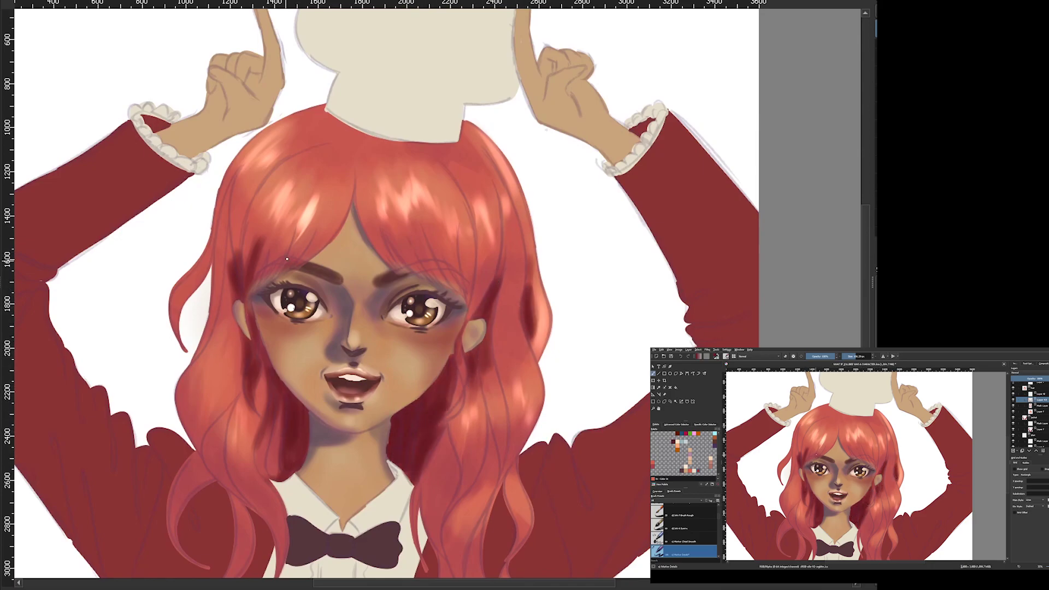
Shade the bangs above the eyes, the top of the head and the upper-left hair
drag(257, 235, 298, 284)
drag(454, 254, 481, 323)
drag(476, 263, 495, 309)
drag(383, 232, 437, 281)
drag(290, 106, 361, 137)
drag(246, 218, 271, 168)
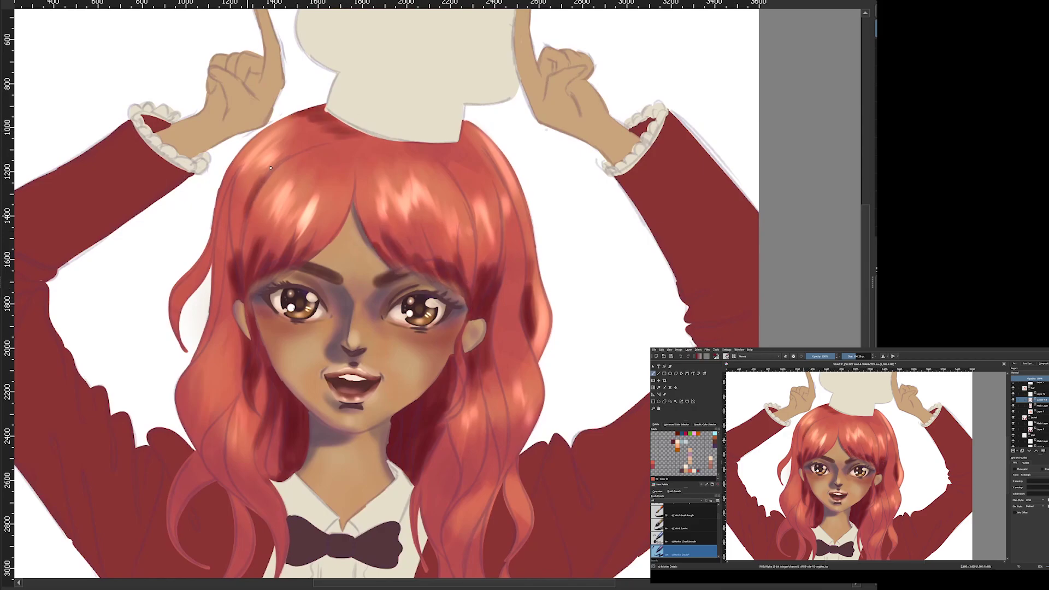
drag(516, 164, 469, 254)
mouse_move(465, 131)
mouse_down()
mouse_move(416, 158)
mouse_move(306, 109)
mouse_up()
Darken the left-side hair strands and lower-left curls in dark red
drag(215, 452, 210, 392)
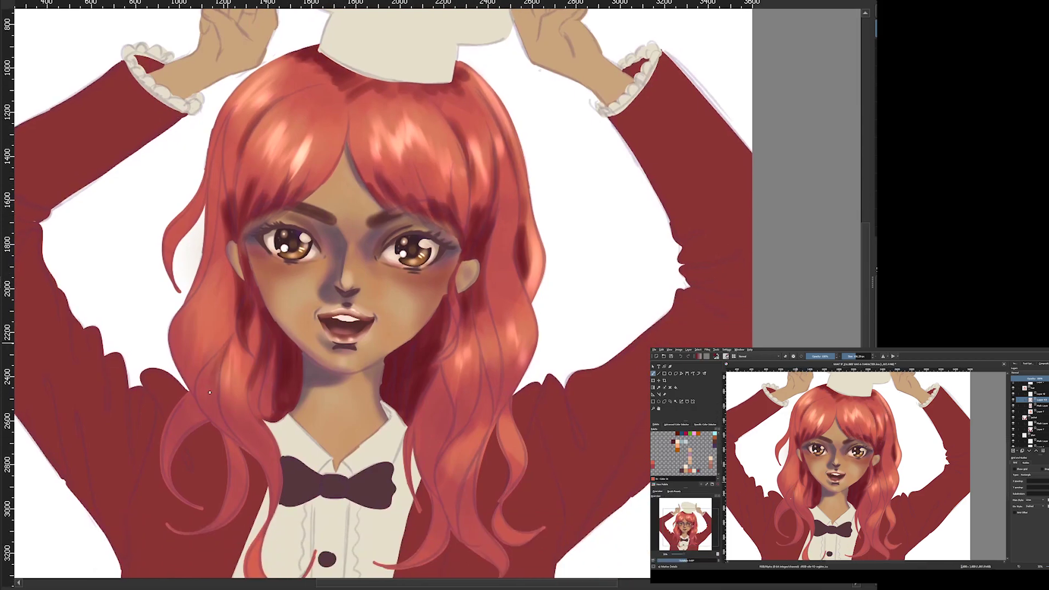
drag(211, 342, 273, 511)
drag(248, 437, 282, 514)
drag(199, 350, 170, 426)
drag(205, 259, 188, 301)
drag(224, 229, 215, 153)
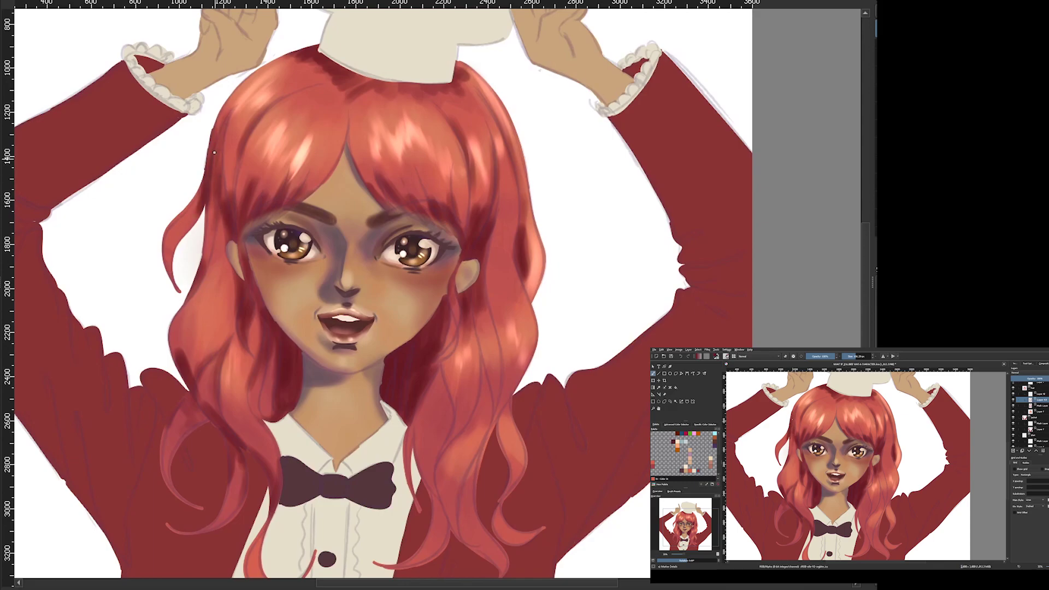
Darken the right-side and lower-right hair strands
drag(412, 363, 437, 489)
mouse_move(451, 325)
mouse_down()
mouse_move(423, 473)
mouse_move(483, 435)
mouse_up()
mouse_move(519, 319)
mouse_down()
mouse_move(481, 459)
mouse_move(438, 492)
mouse_up()
drag(481, 502, 454, 554)
drag(514, 465, 494, 527)
Blend the left hair strands upward with a blender brush
right_click(229, 339)
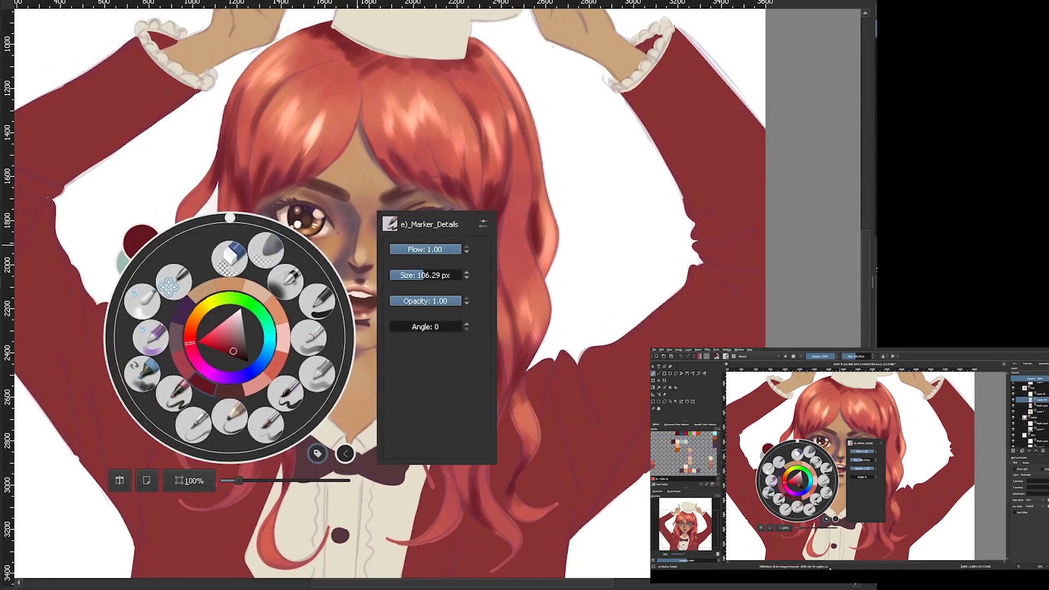
click(458, 491)
click(374, 304)
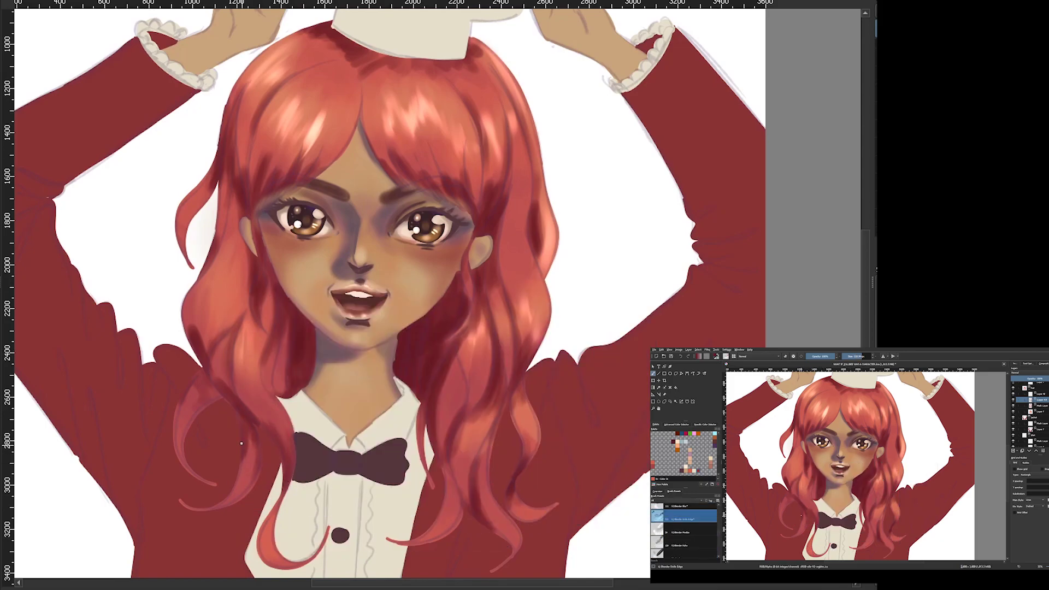
drag(240, 443, 261, 322)
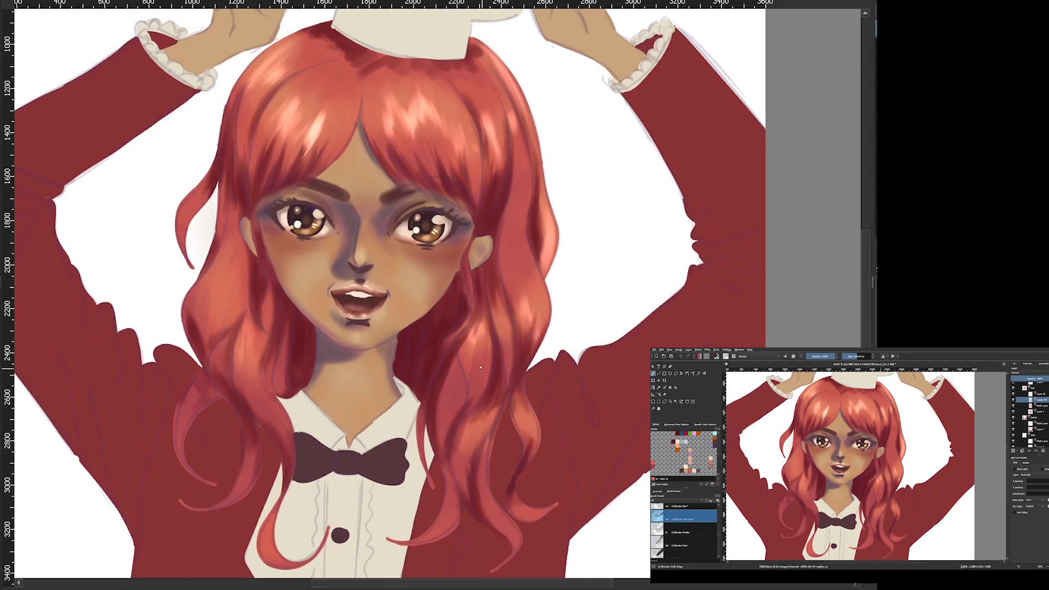
Enlarge the knife-edge blender to about 425 px and blend the strands left of the face
key(e)
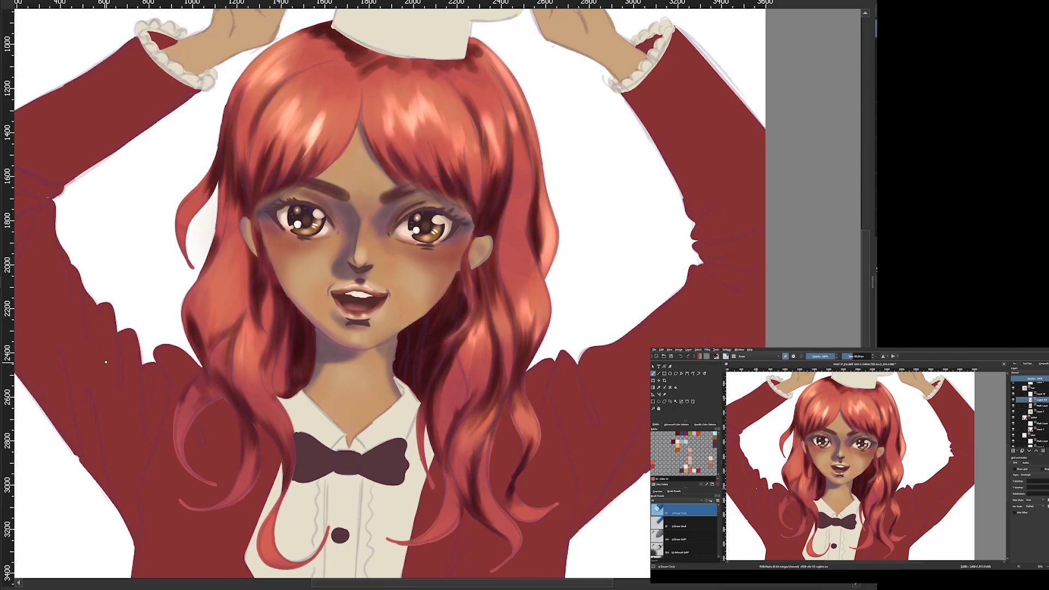
right_click(313, 148)
scroll(404, 240, down, 1)
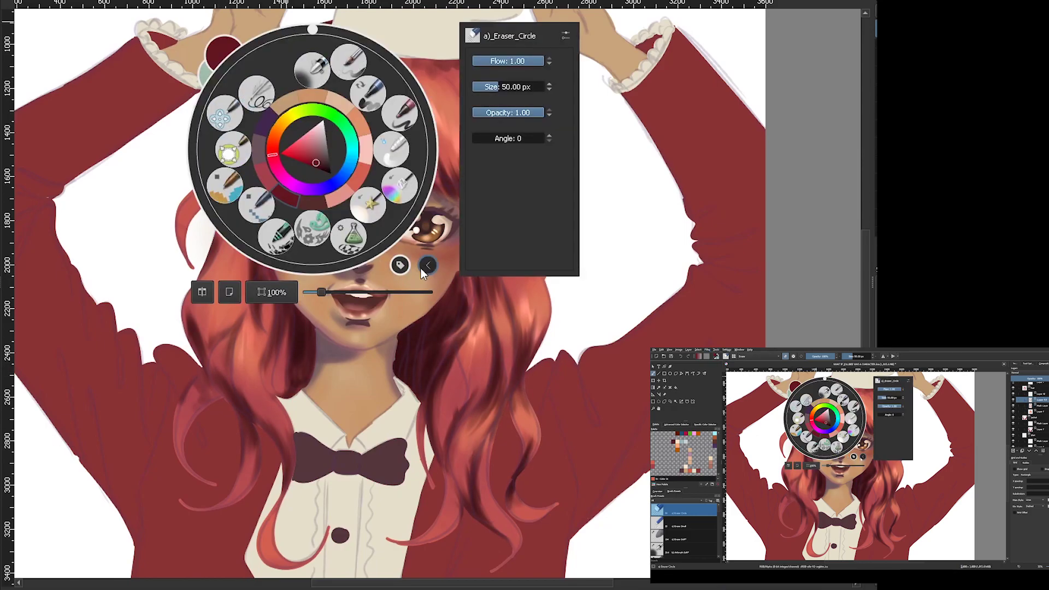
click(340, 224)
right_click(322, 257)
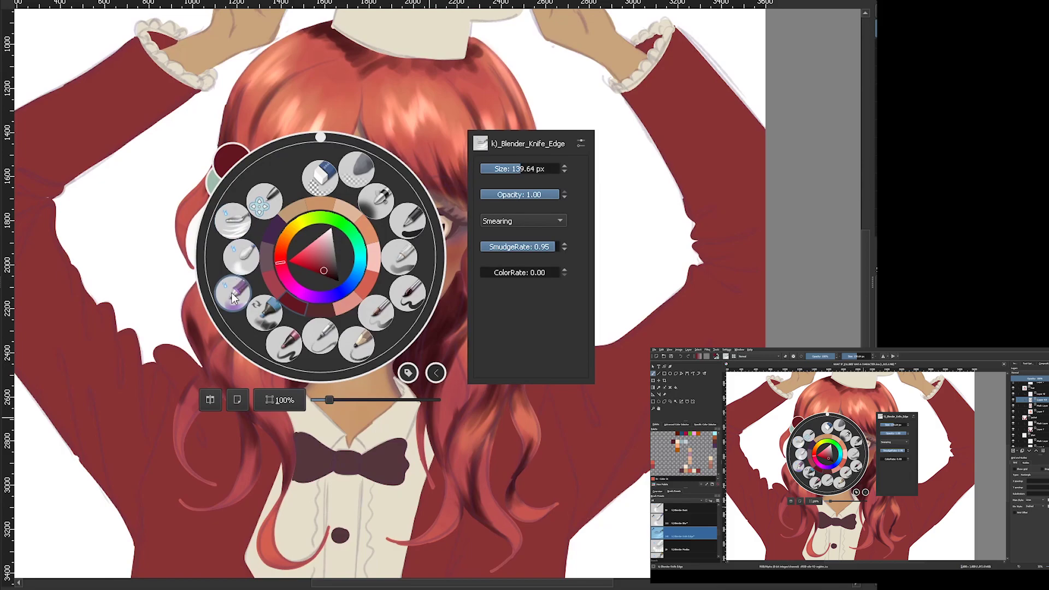
click(233, 298)
right_click(358, 151)
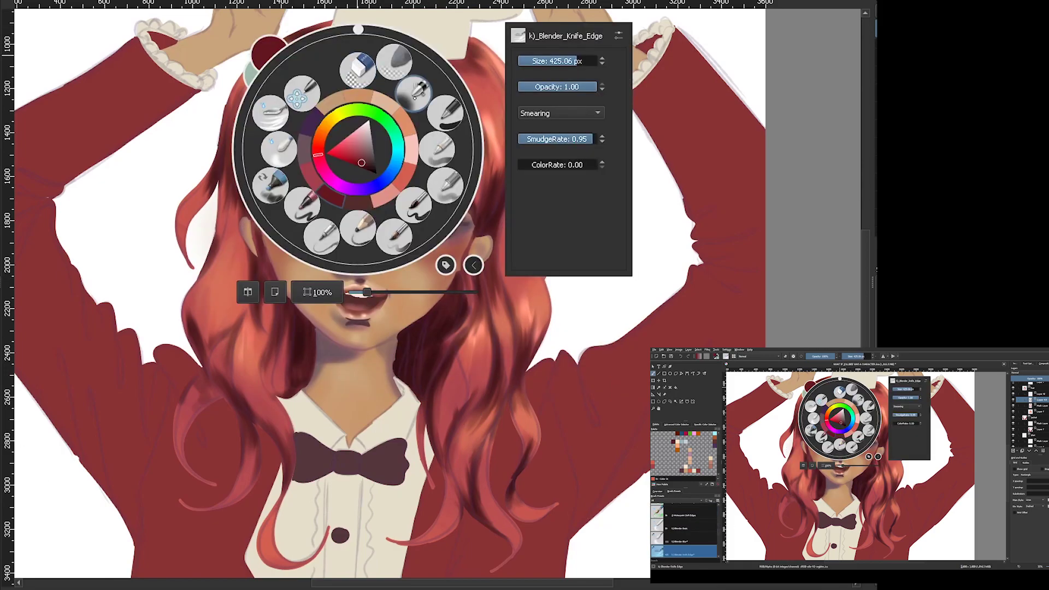
click(414, 96)
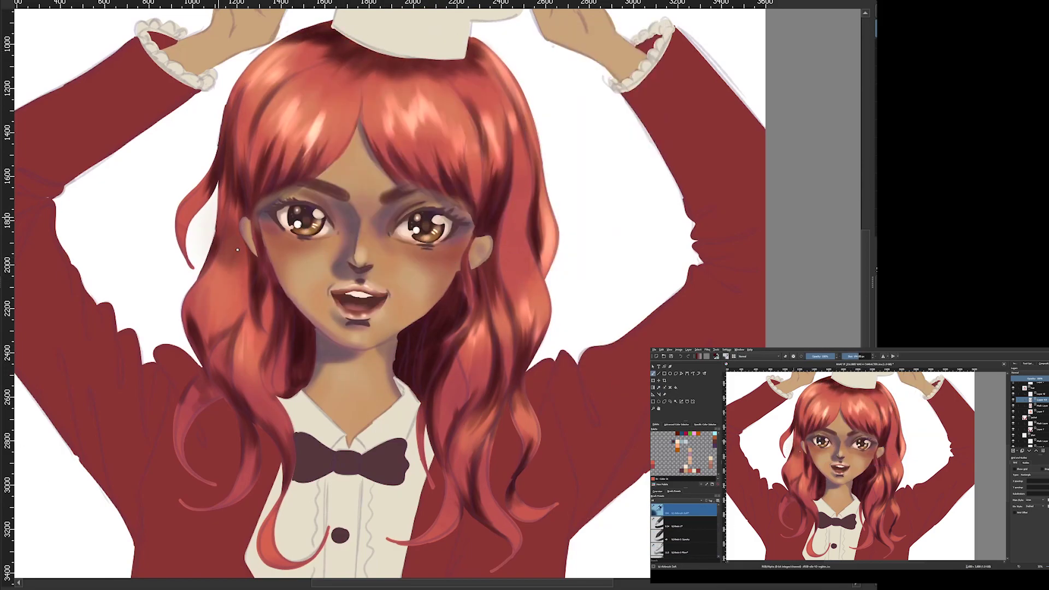
key(slash)
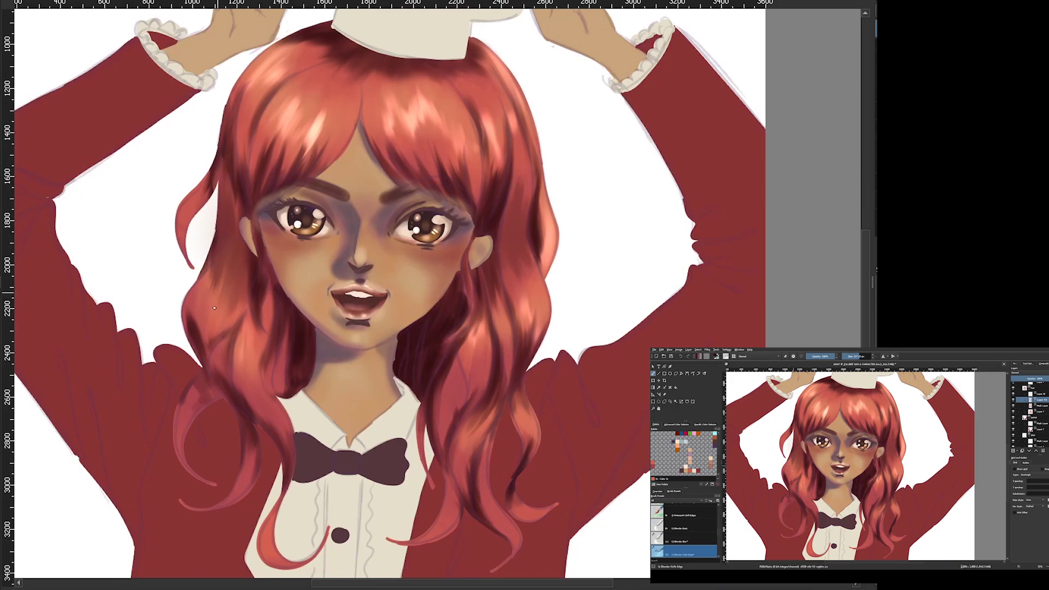
drag(214, 308, 259, 269)
Blend a light pink streak through the left hair and view the whole character
right_click(243, 280)
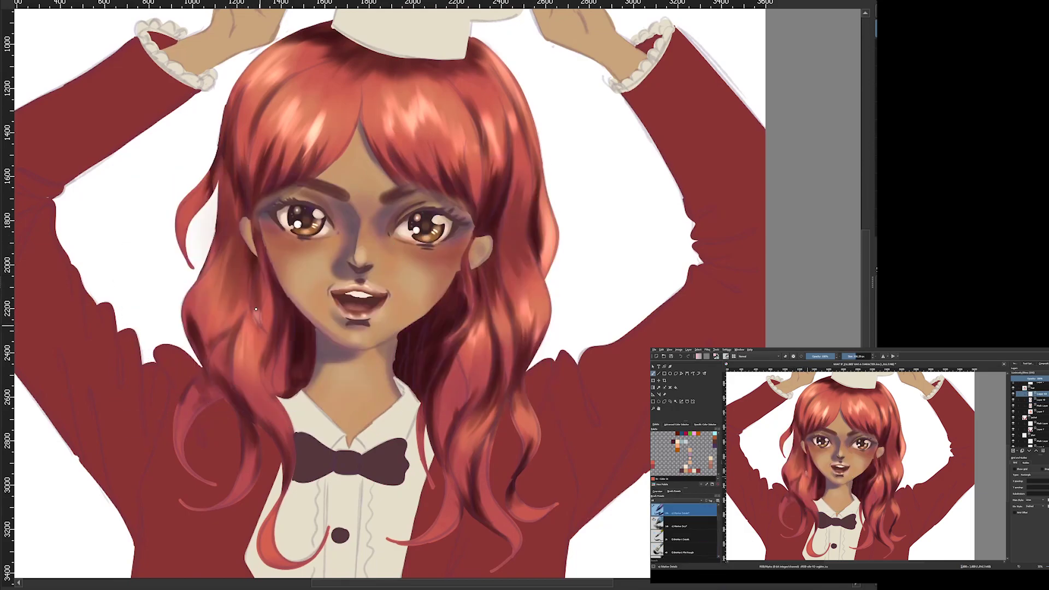
right_click(217, 278)
drag(260, 314, 251, 219)
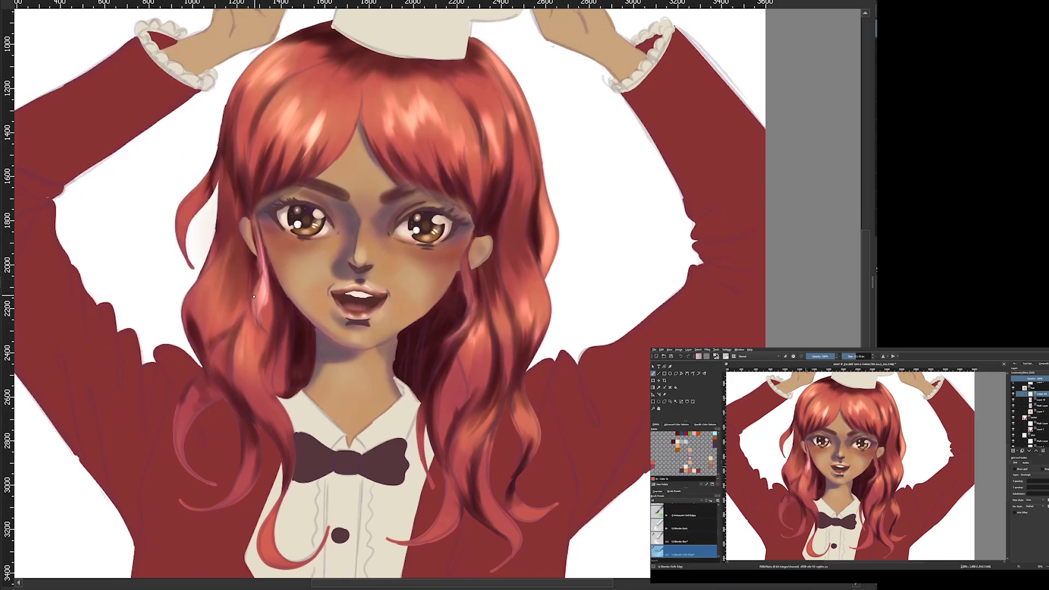
key(minus)
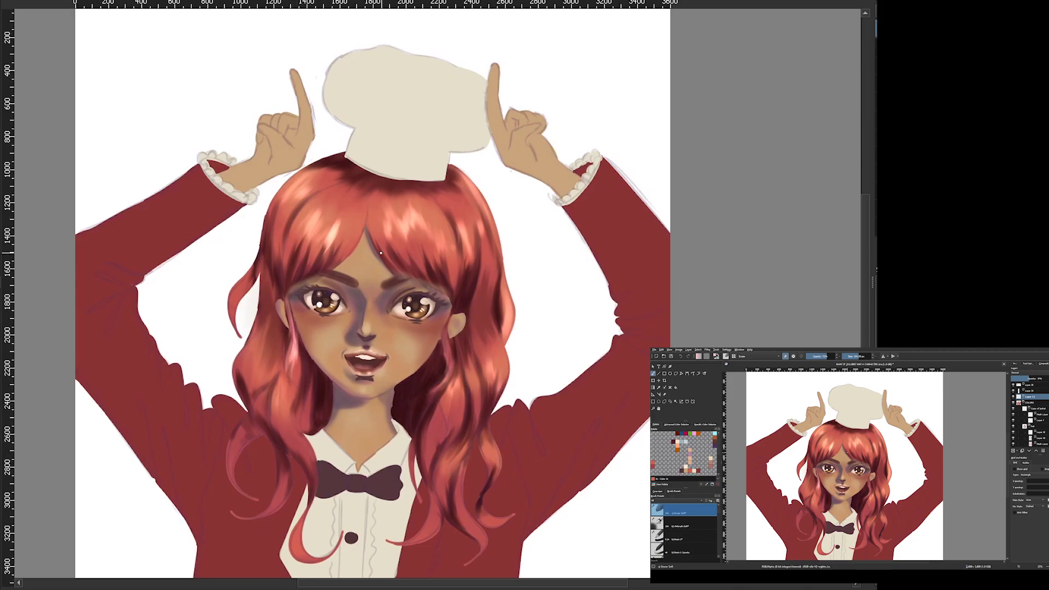
With a pencil brush, draw dark lines along both collar edges and the neck edge
right_click(281, 386)
key(plus)
right_click(152, 386)
click(47, 319)
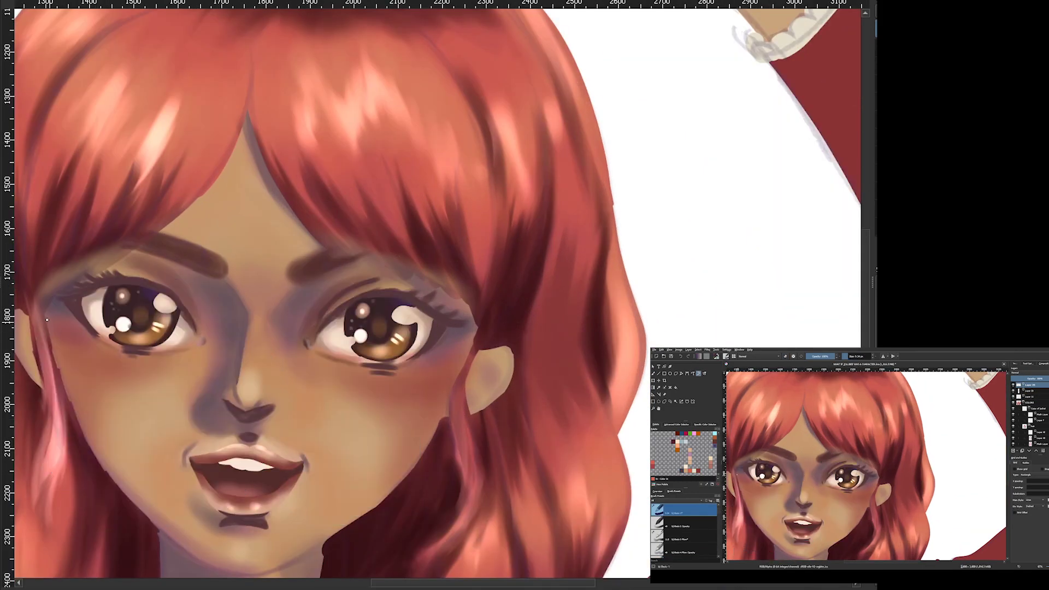
right_click(47, 320)
click(52, 350)
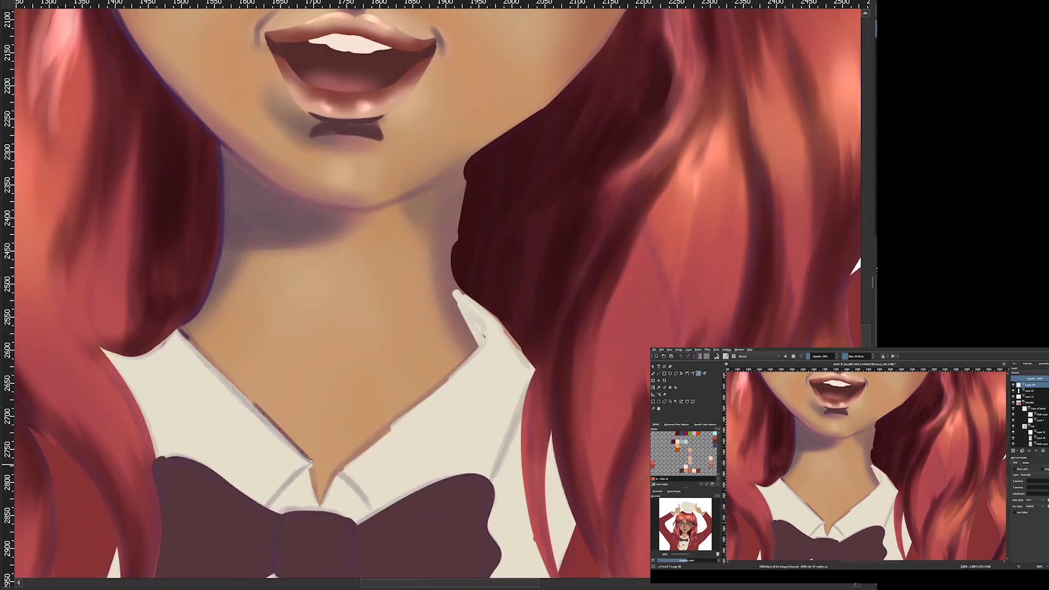
drag(310, 462, 184, 332)
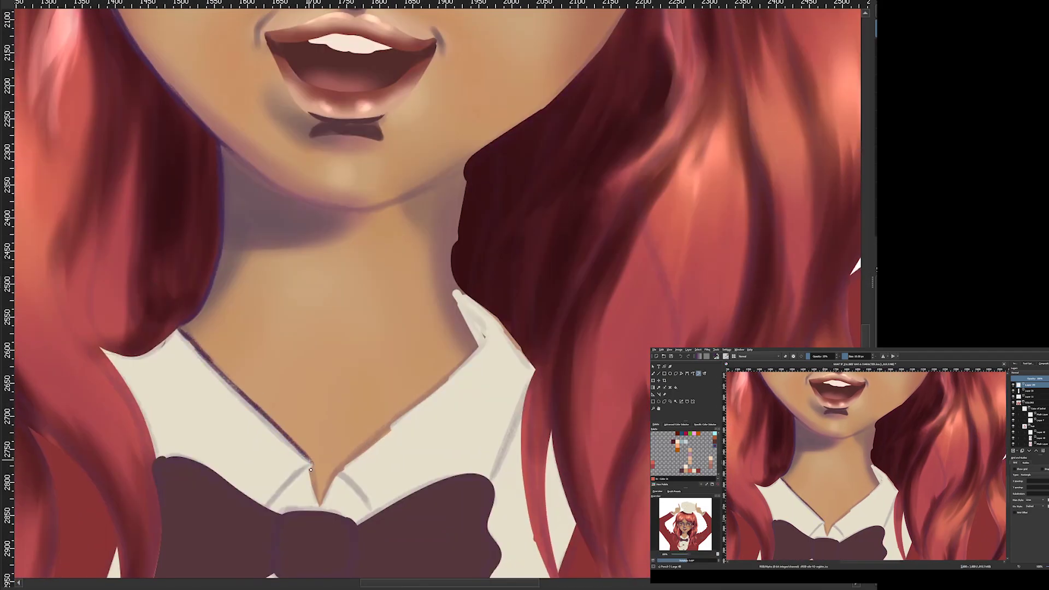
drag(380, 438, 440, 387)
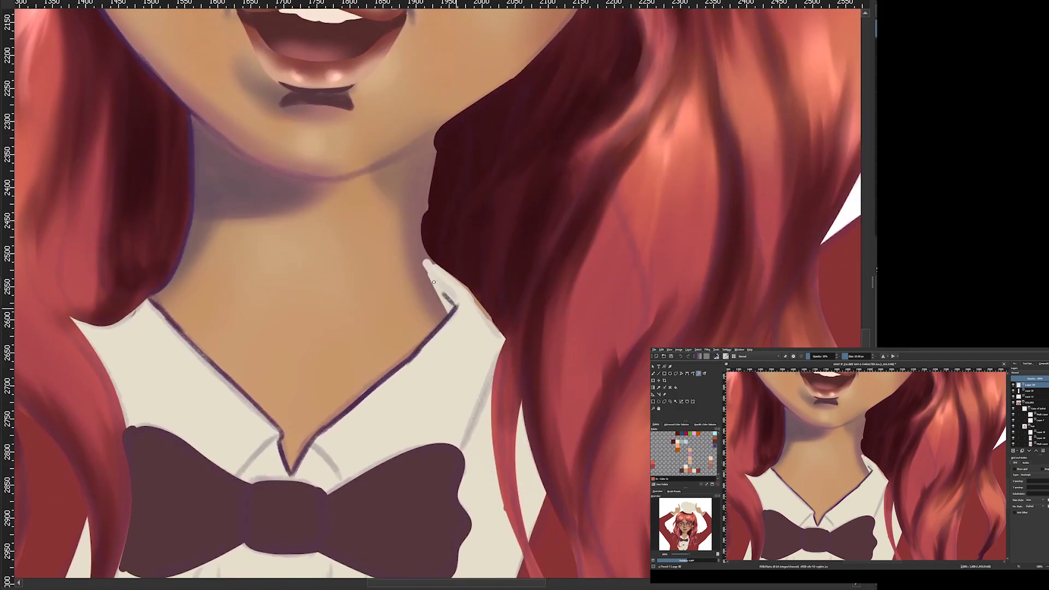
drag(433, 282, 422, 212)
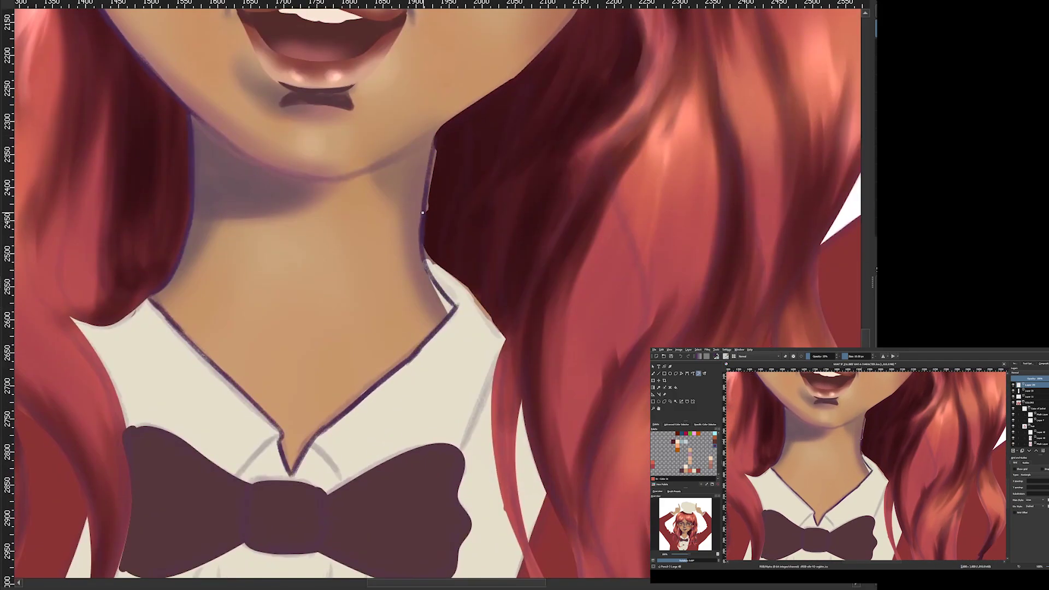
key(e)
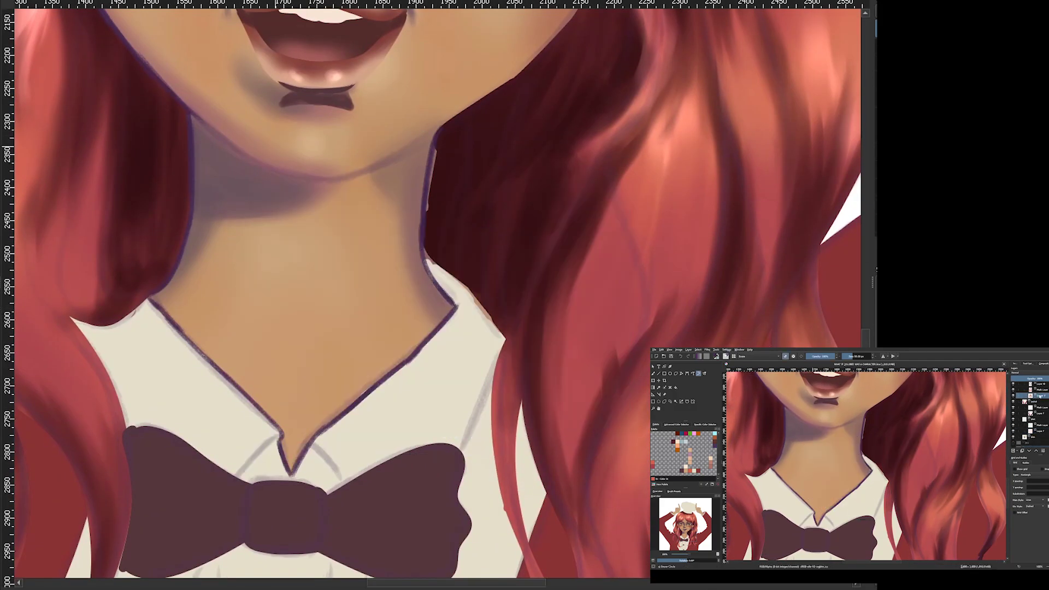
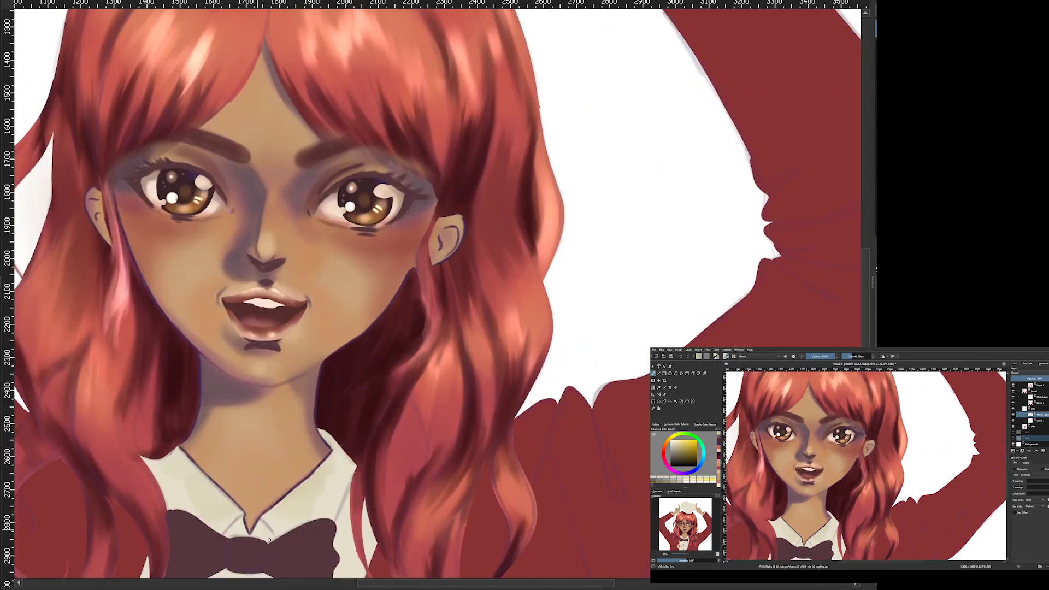
Shade the white shirt grey around the collar V, edges and bottom
right_click(232, 404)
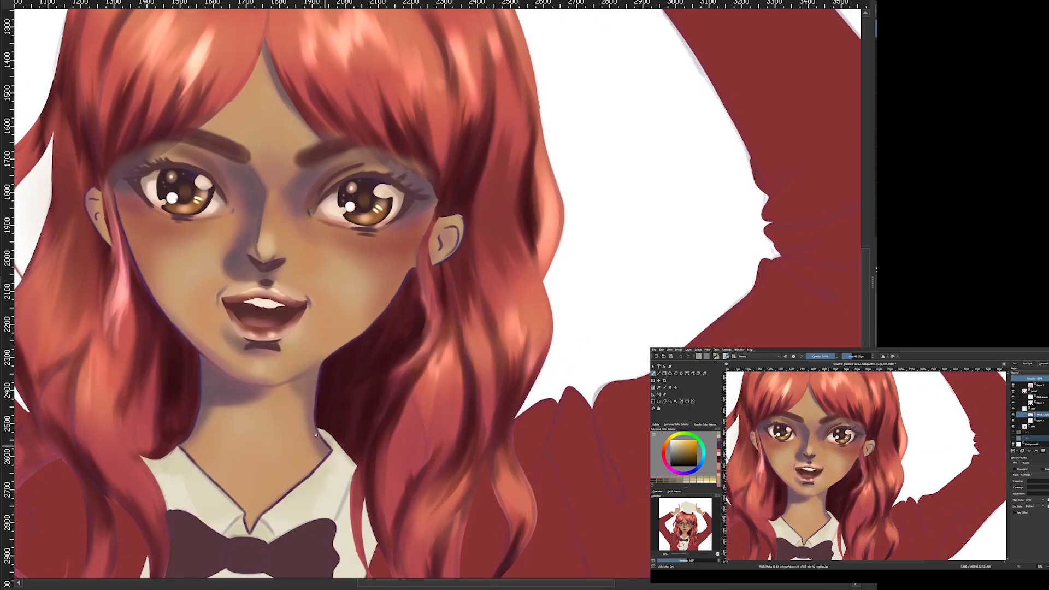
mouse_move(328, 456)
mouse_down()
mouse_move(300, 502)
mouse_move(229, 532)
mouse_move(170, 473)
mouse_up()
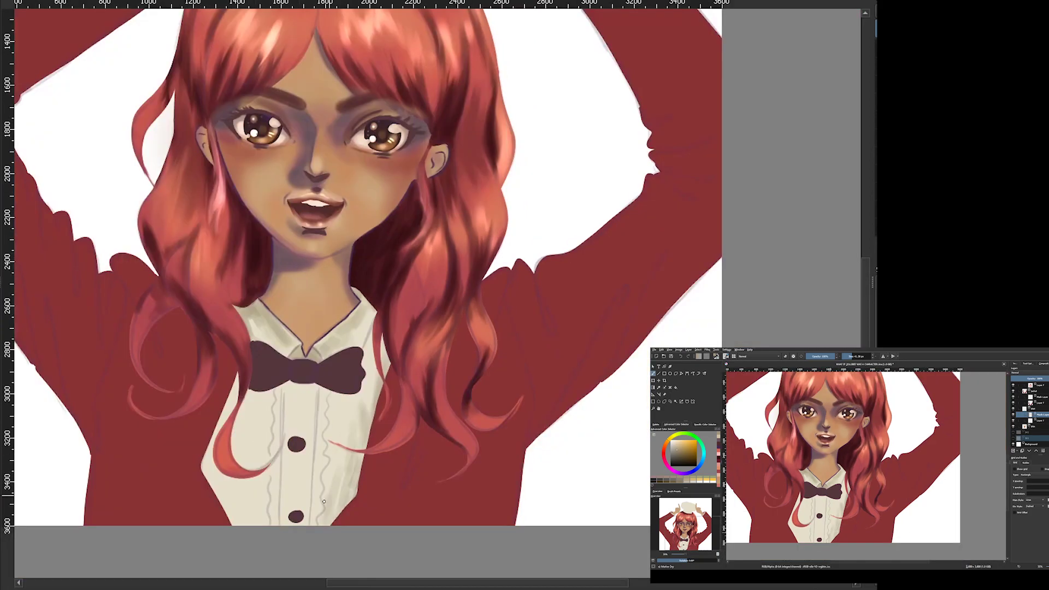
mouse_move(324, 501)
mouse_down()
mouse_move(349, 459)
mouse_move(355, 514)
mouse_up()
mouse_move(380, 437)
mouse_down()
mouse_move(306, 399)
mouse_move(248, 385)
mouse_up()
mouse_move(262, 506)
mouse_down()
mouse_move(235, 522)
mouse_move(333, 519)
mouse_up()
drag(328, 410, 315, 426)
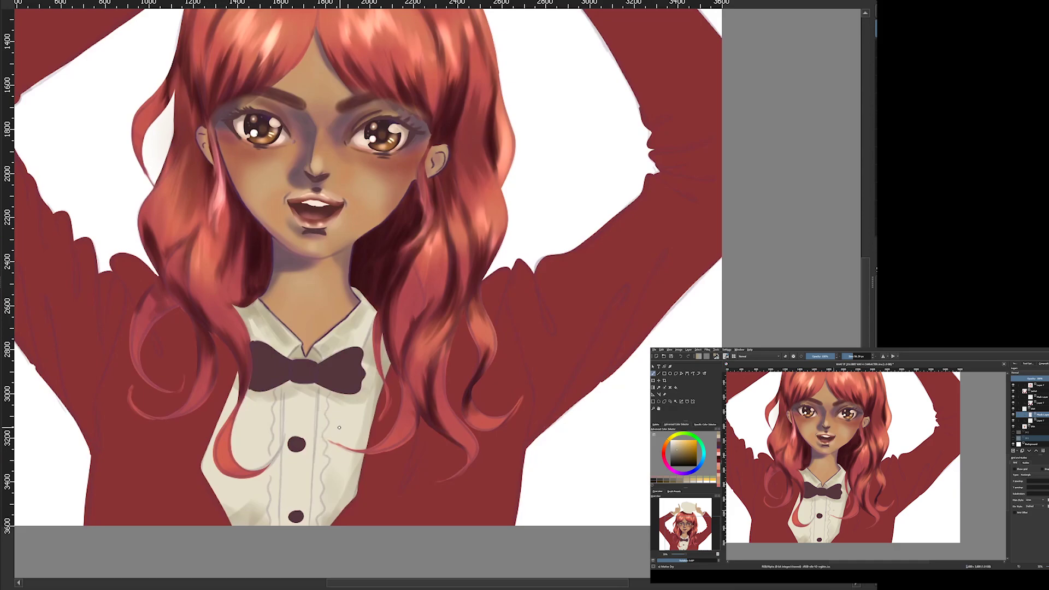
On a new layer, paint grey ruffle marks down the shirt front and plackets
right_click(294, 449)
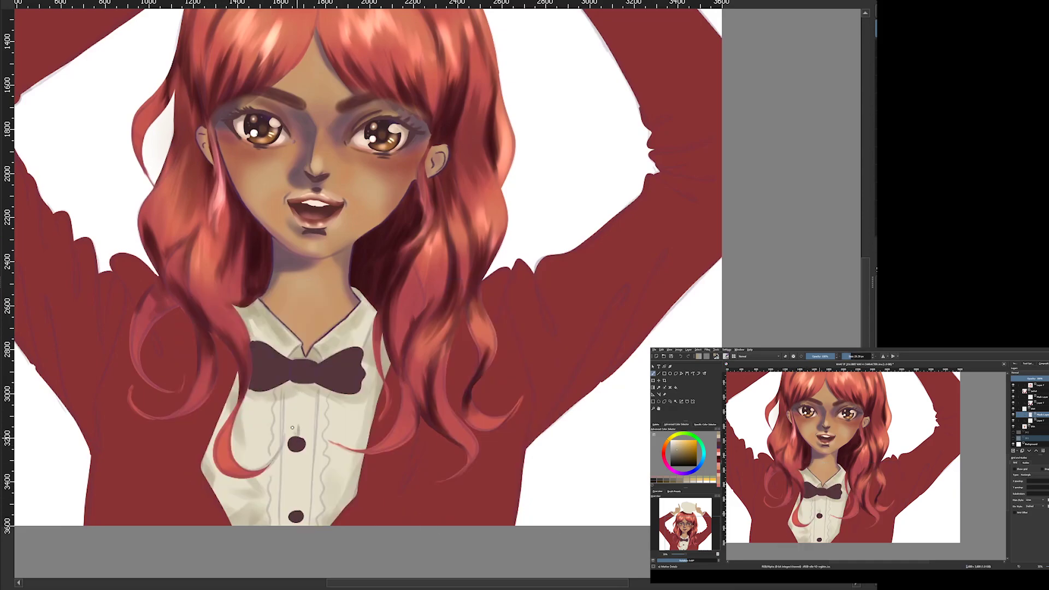
key(Insert)
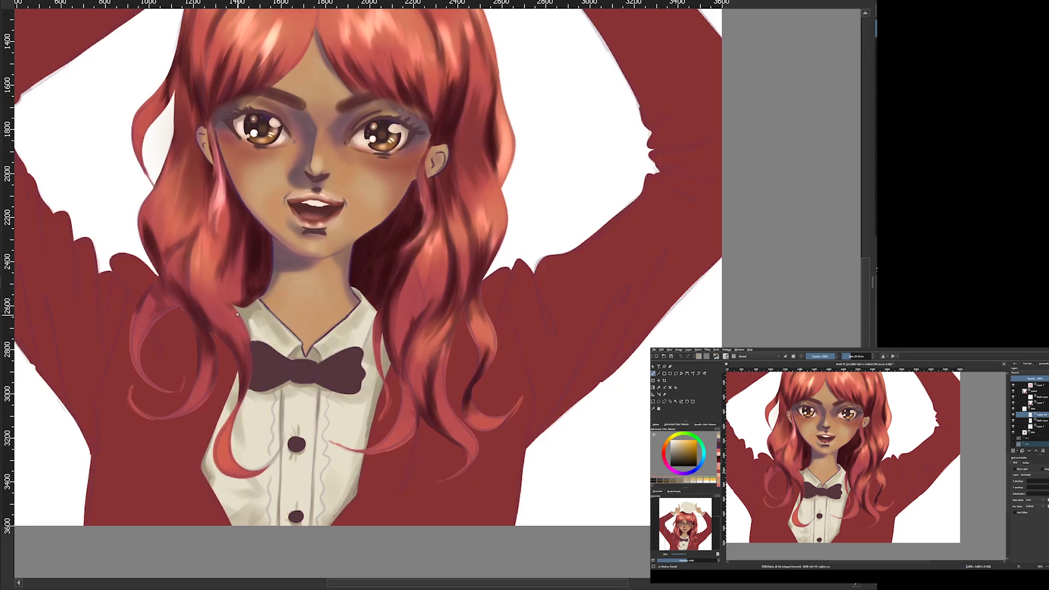
click(319, 415)
drag(319, 419, 315, 506)
drag(276, 440, 275, 516)
drag(298, 481, 295, 496)
drag(344, 432, 352, 472)
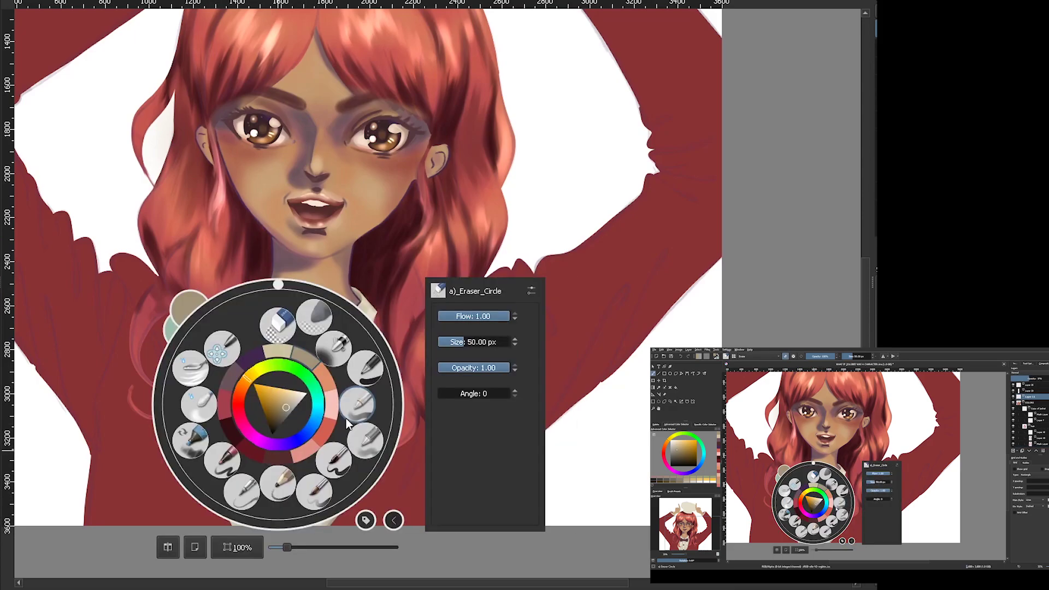
With the 40 px Basic-5 Size brush, brighten both shirt ruffles with white highlights
right_click(295, 407)
click(275, 358)
right_click(249, 399)
click(285, 396)
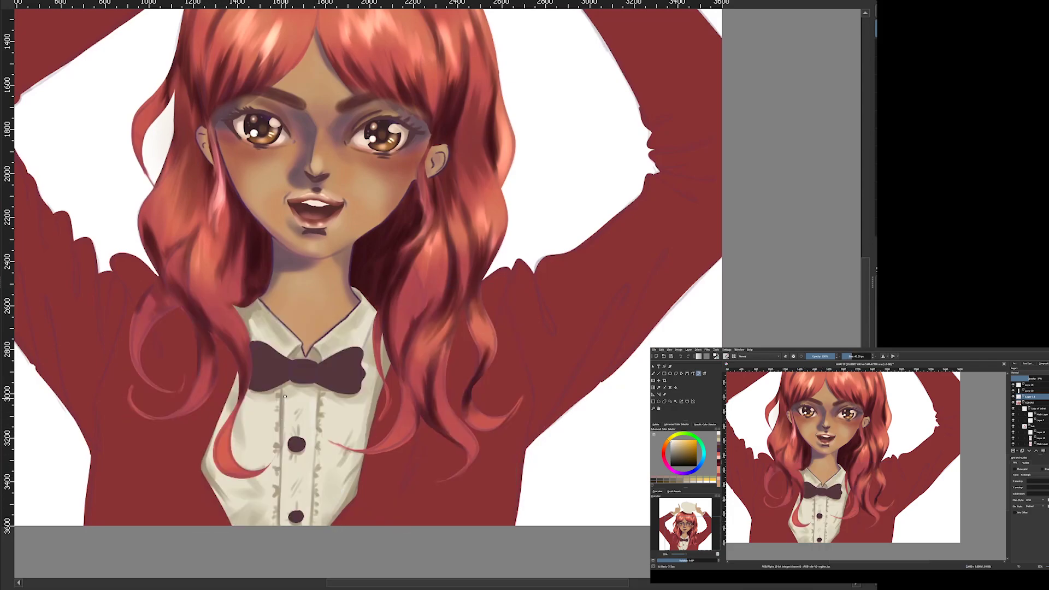
right_click(327, 395)
click(328, 395)
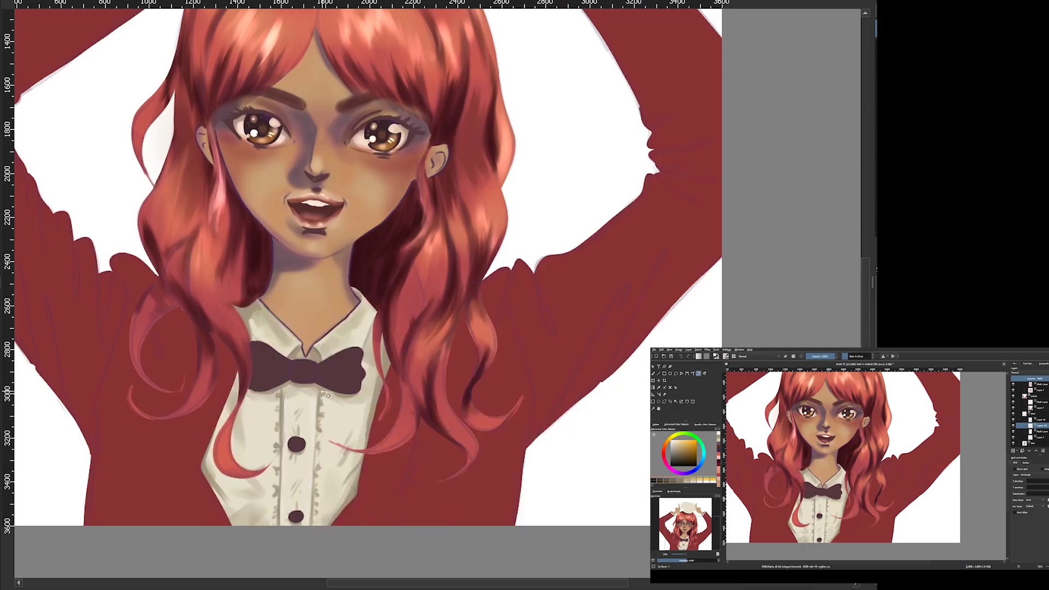
drag(267, 456, 269, 524)
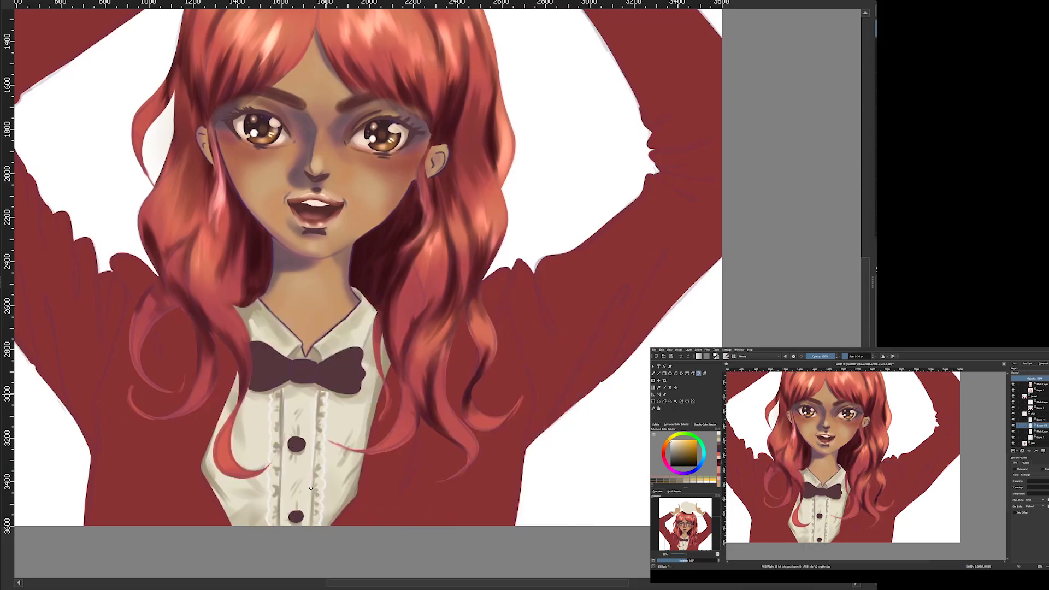
drag(276, 391, 276, 467)
mouse_move(322, 525)
mouse_down()
mouse_move(328, 440)
mouse_move(335, 449)
mouse_up()
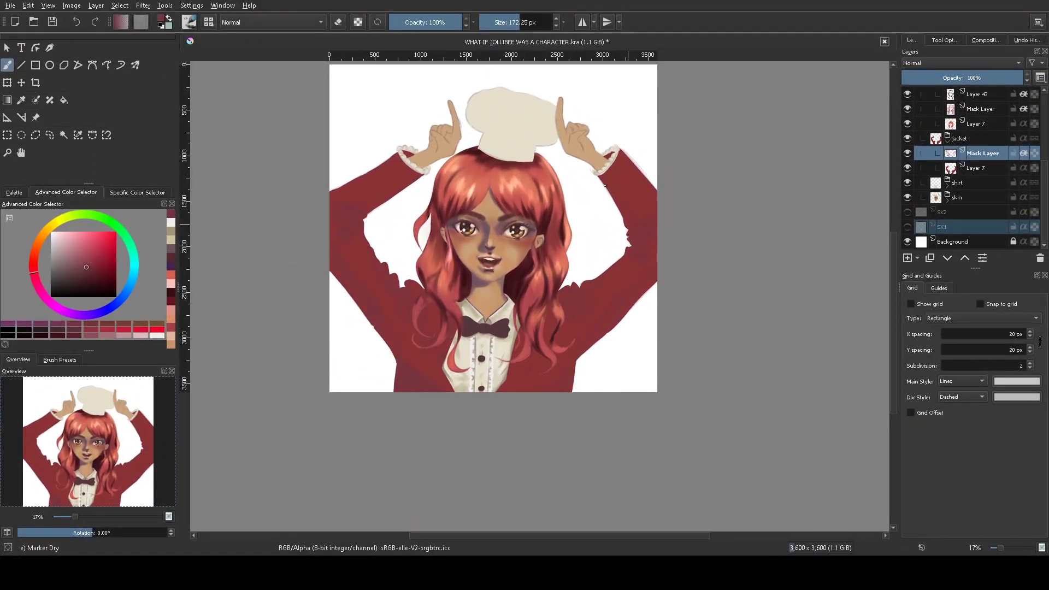
On new Layer 46, smooth the red jacket on both arms with Basic-3 Flow
key(Insert)
key(slash)
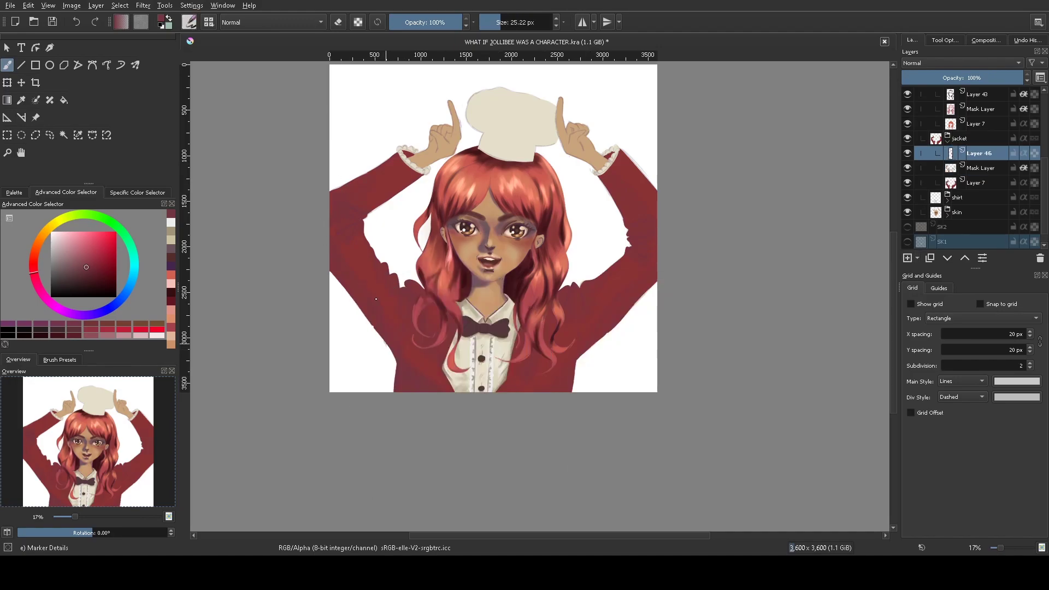
right_click(389, 376)
click(389, 377)
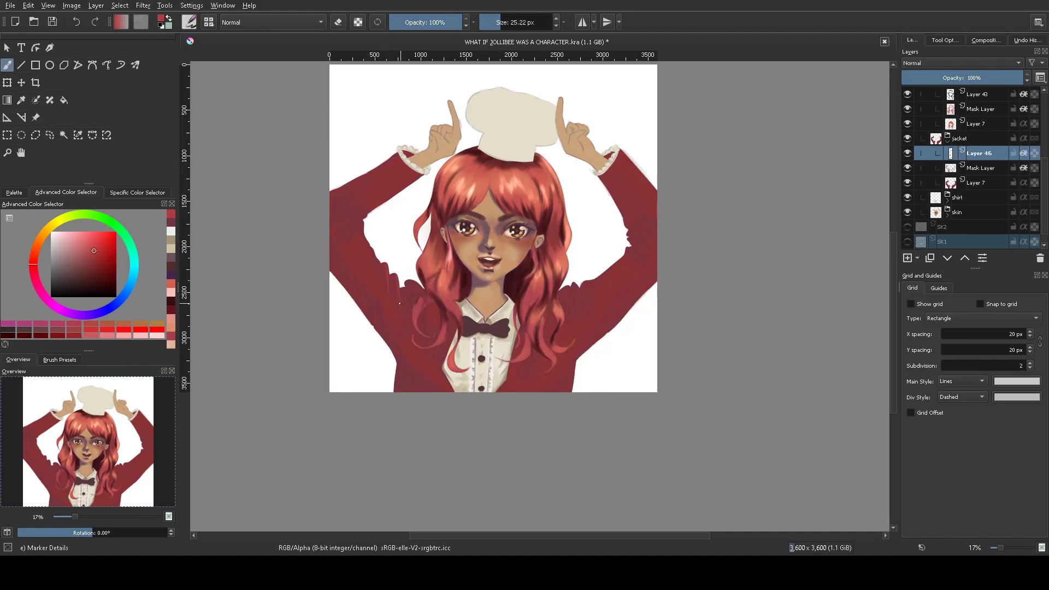
key(slash)
mouse_move(361, 260)
mouse_down()
mouse_move(358, 215)
mouse_move(416, 169)
mouse_move(402, 172)
mouse_up()
drag(360, 213, 371, 262)
drag(624, 150, 647, 197)
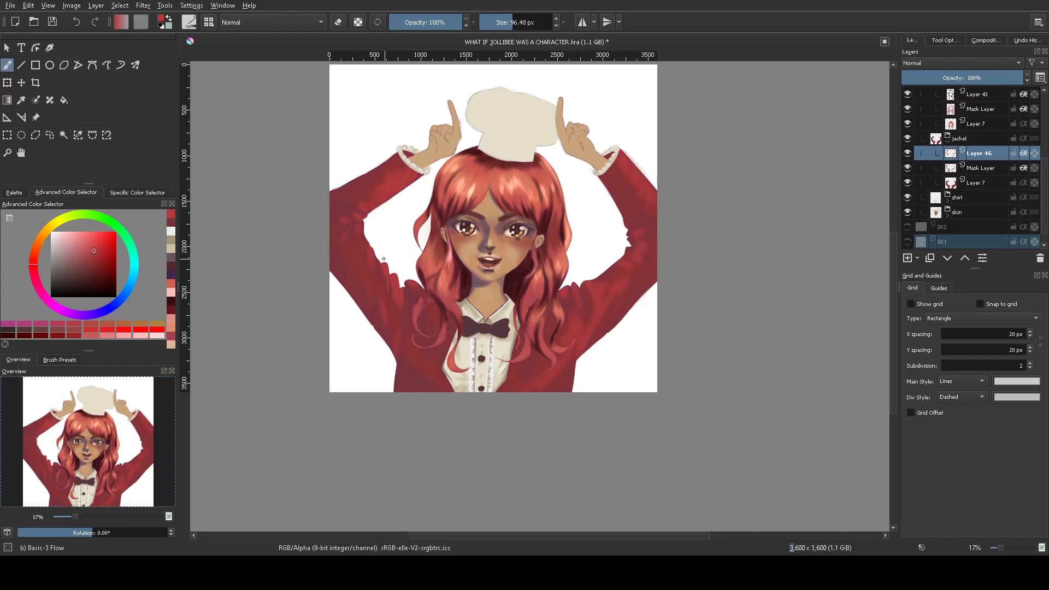
Choose a dark red colour and add Layer 47 above Layer 46
right_click(421, 288)
click(407, 328)
key(Insert)
right_click(395, 312)
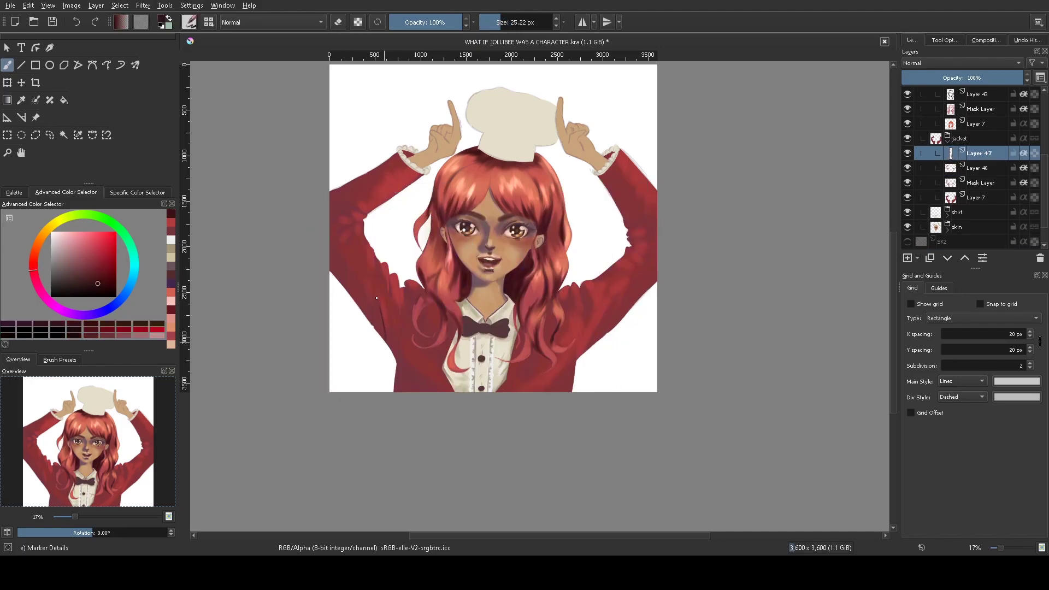
With Basic-4 Flow Opacity, shade the left sleeve dark red with folds
drag(379, 298, 380, 328)
key(plus)
drag(301, 297, 302, 358)
key(slash)
mouse_move(285, 279)
mouse_down()
mouse_move(281, 331)
mouse_move(326, 393)
mouse_up()
drag(348, 286, 331, 354)
drag(367, 317, 359, 337)
drag(347, 290, 344, 310)
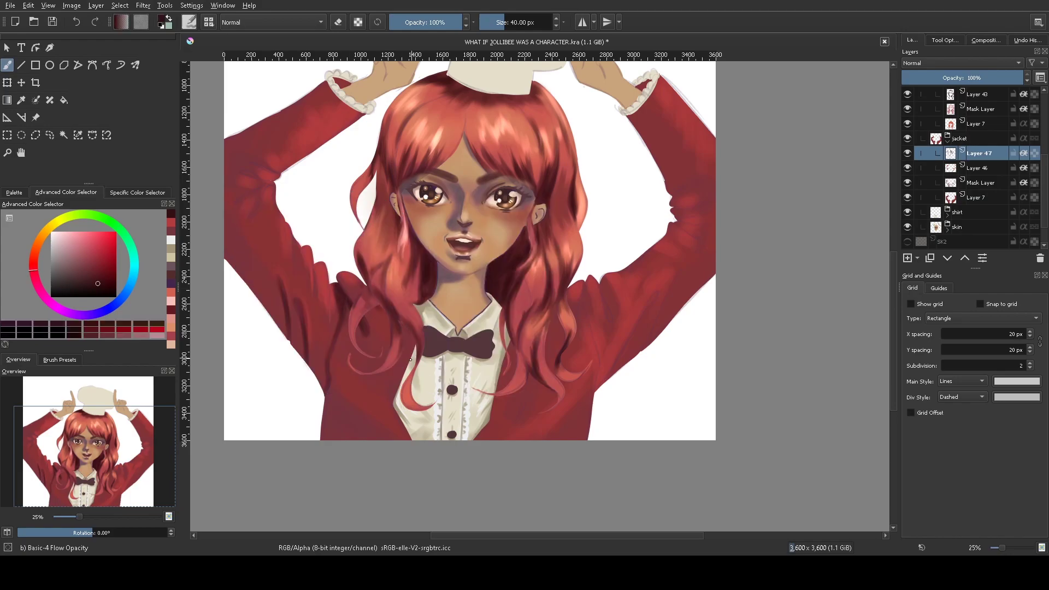
drag(411, 365, 400, 324)
drag(391, 402, 380, 359)
mouse_move(321, 301)
mouse_down()
mouse_move(316, 265)
mouse_move(283, 214)
mouse_up()
Shade the jacket beside the hair, the elbow crease and the left sleeve dark red
drag(117, 390, 118, 365)
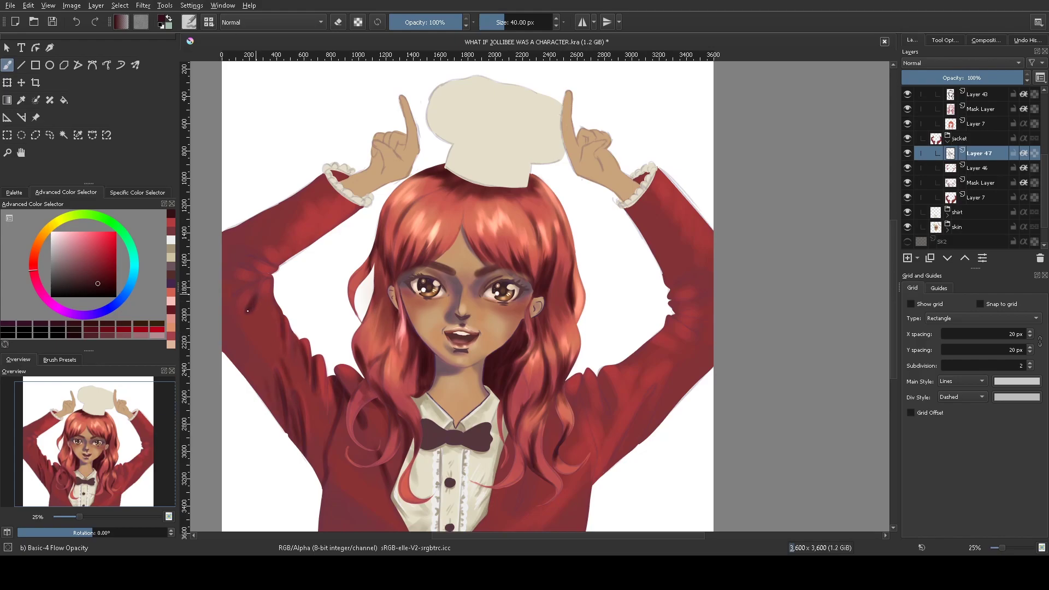
mouse_move(590, 409)
mouse_down()
mouse_move(580, 385)
mouse_move(568, 391)
mouse_up()
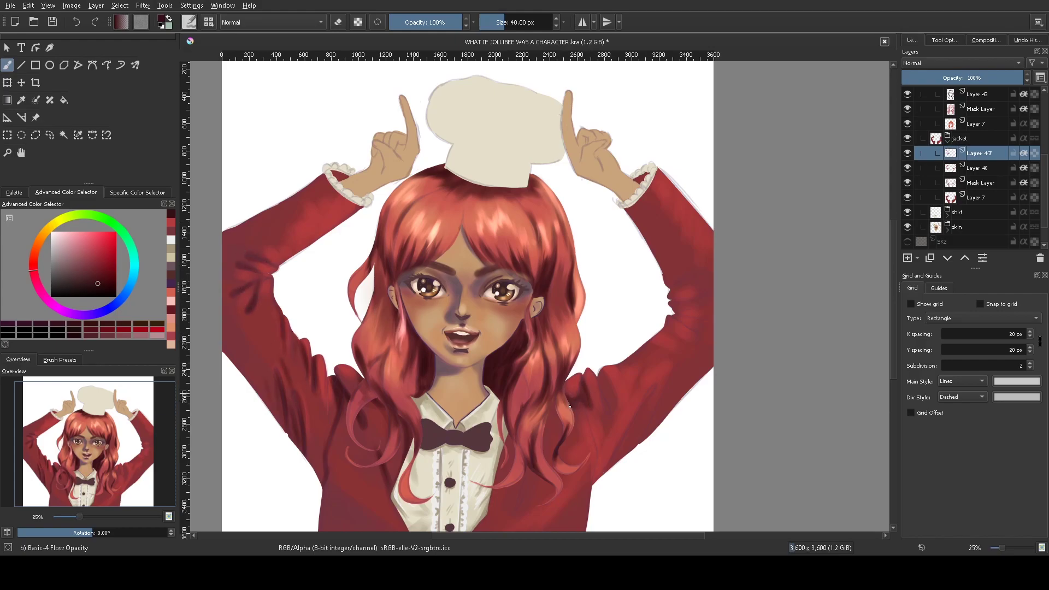
drag(594, 445, 586, 398)
drag(595, 486, 588, 411)
scroll(546, 437, down, 1)
mouse_move(534, 483)
mouse_down()
mouse_move(527, 436)
mouse_move(488, 377)
mouse_up()
scroll(530, 443, down, 1)
drag(77, 421, 92, 403)
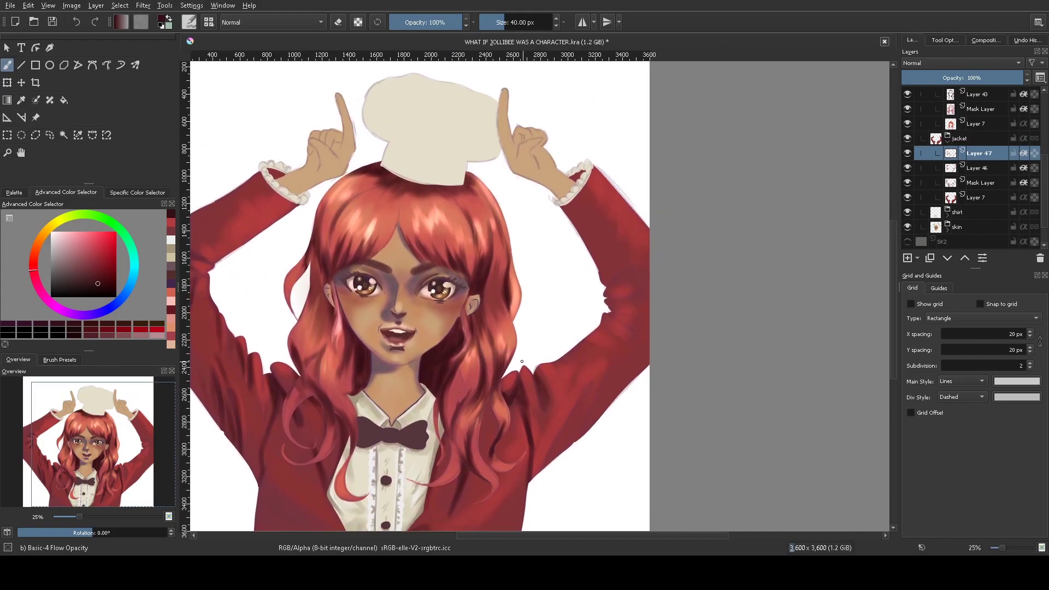
mouse_move(636, 324)
mouse_down()
mouse_move(609, 314)
mouse_move(610, 282)
mouse_up()
drag(119, 406, 108, 408)
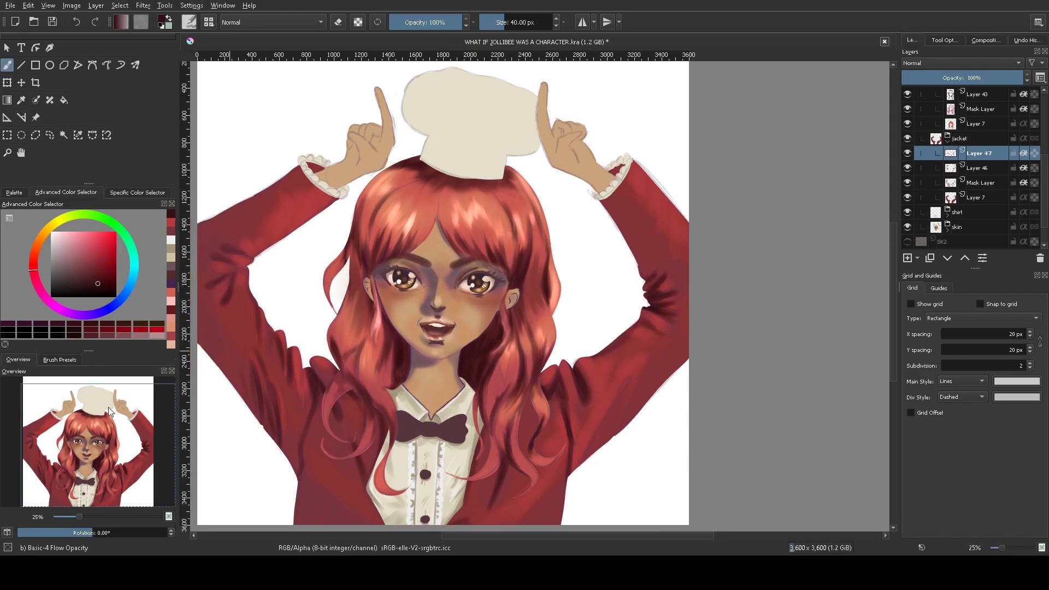
drag(245, 268, 228, 287)
drag(241, 261, 222, 273)
Set up the soft airbrush at about 194 px in a lighter pink
key(minus)
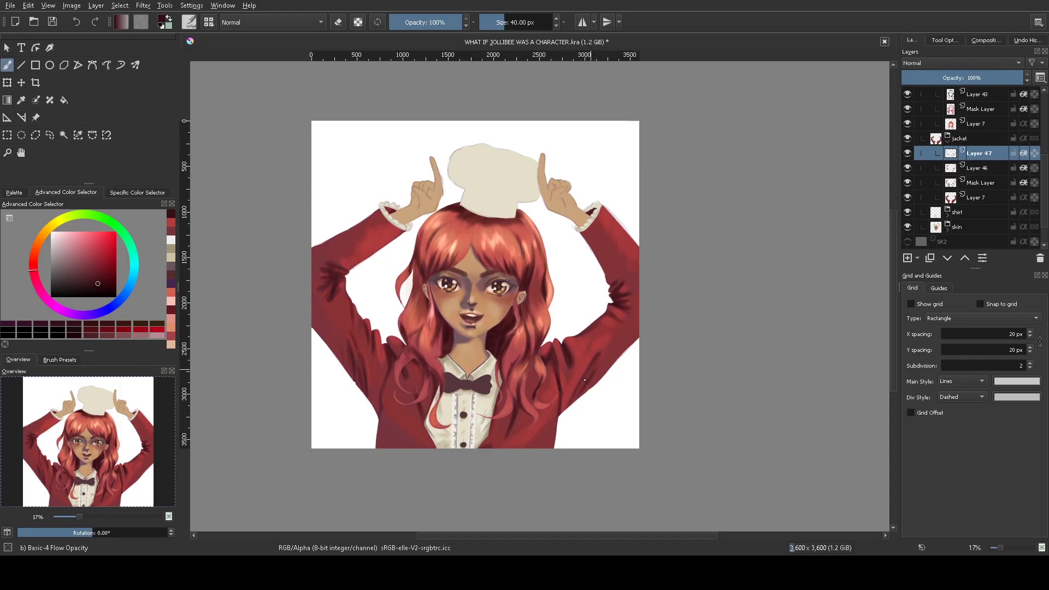
key(slash)
drag(373, 407, 391, 407)
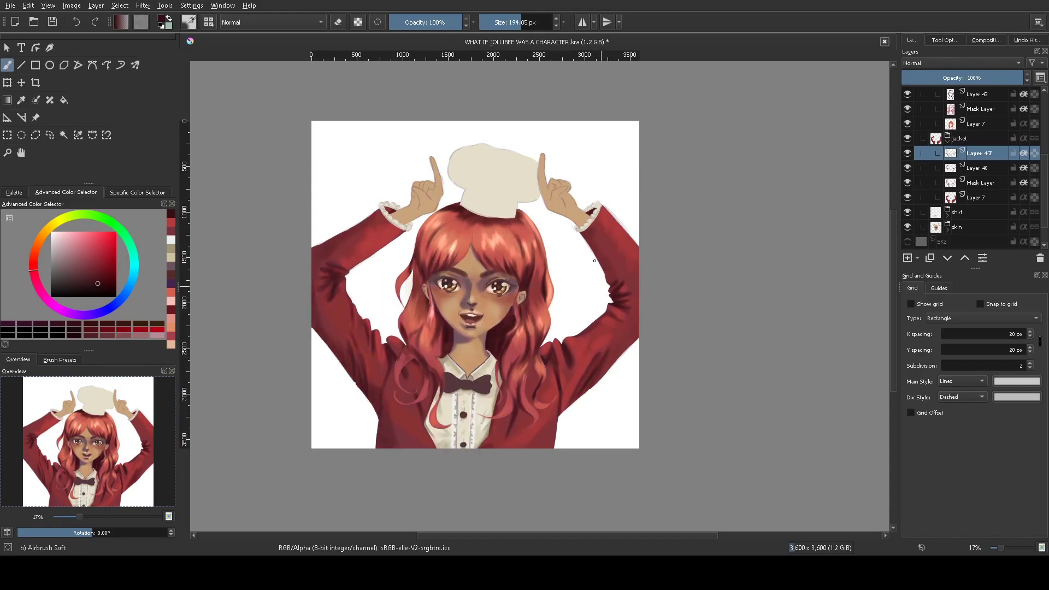
right_click(316, 322)
click(316, 321)
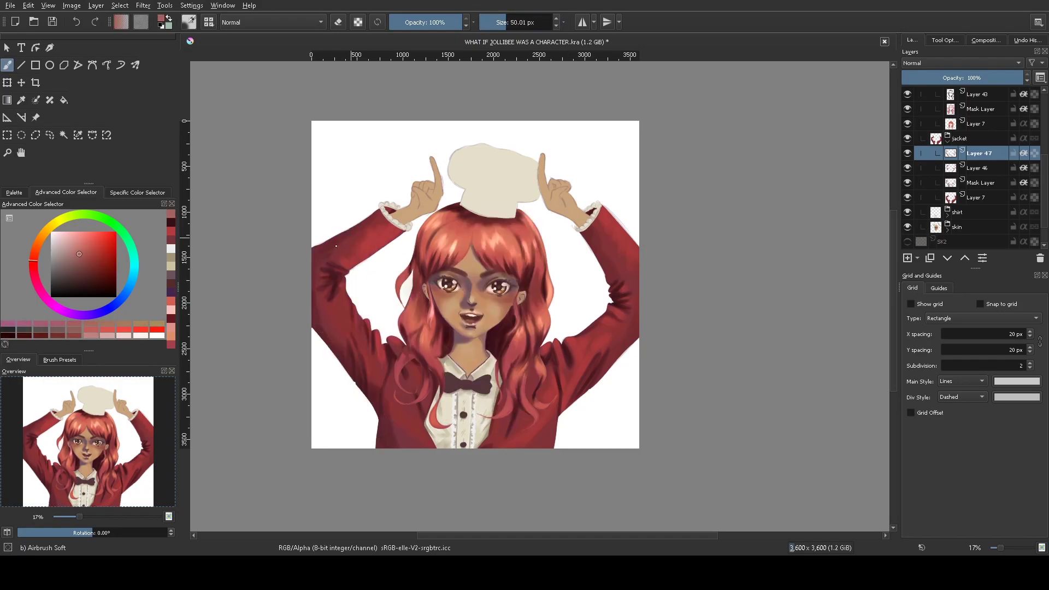
scroll(347, 276, up, 1)
key(Page_Down)
key(Page_Down)
key(Page_Down)
Enlarge the eraser to about 87 px, then pick the 9.34 px Basic-1 brush
key(e)
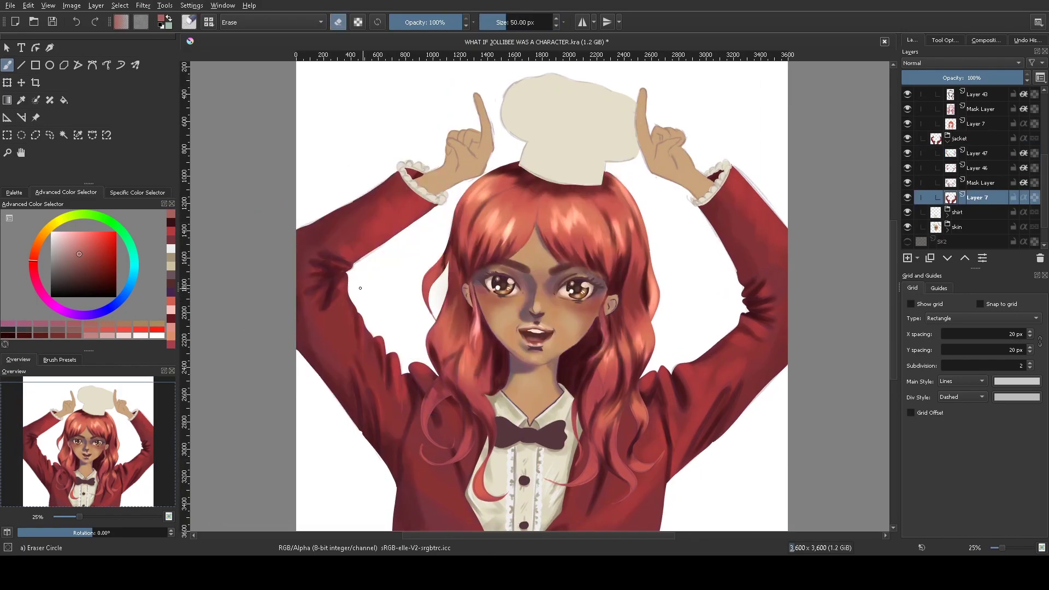
drag(343, 277, 355, 277)
right_click(316, 346)
click(326, 282)
right_click(342, 270)
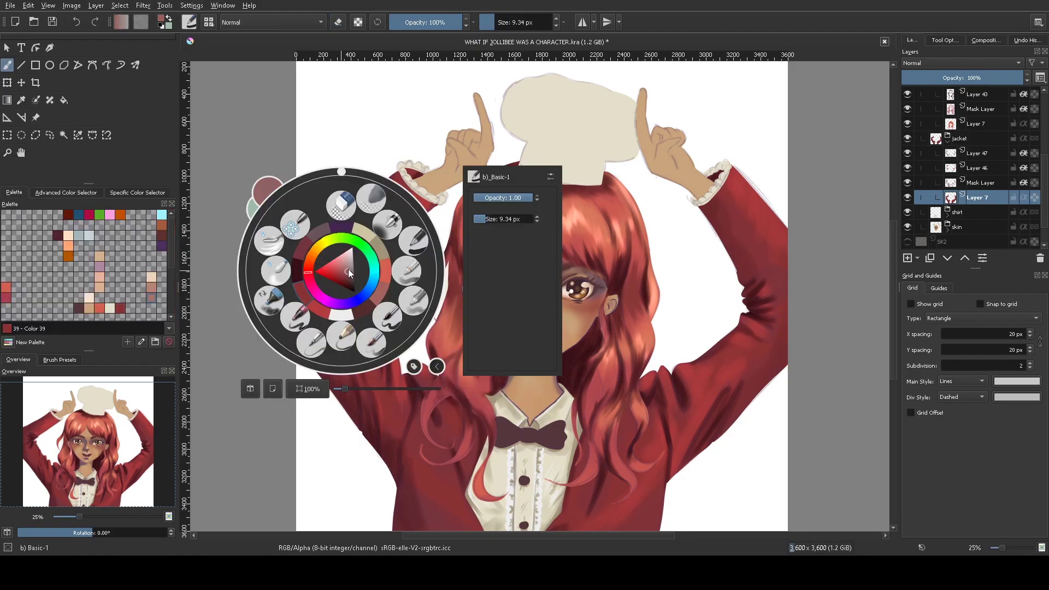
key(shift)
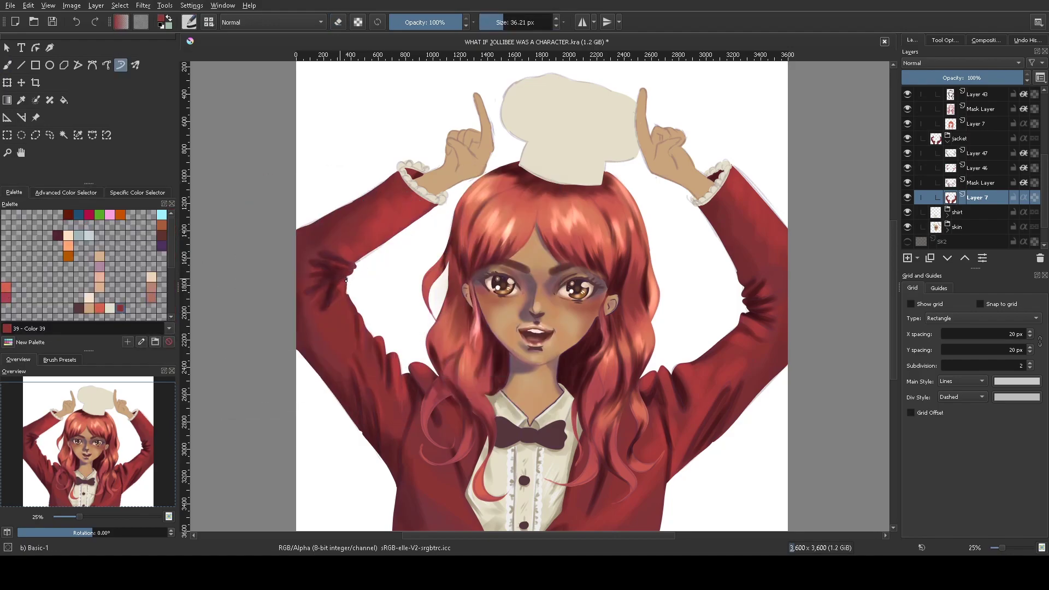
On Layer 47, blend a darker stroke down the jacket sleeve at 61% opacity
key(Page_Up)
key(Page_Up)
key(Page_Up)
right_click(342, 266)
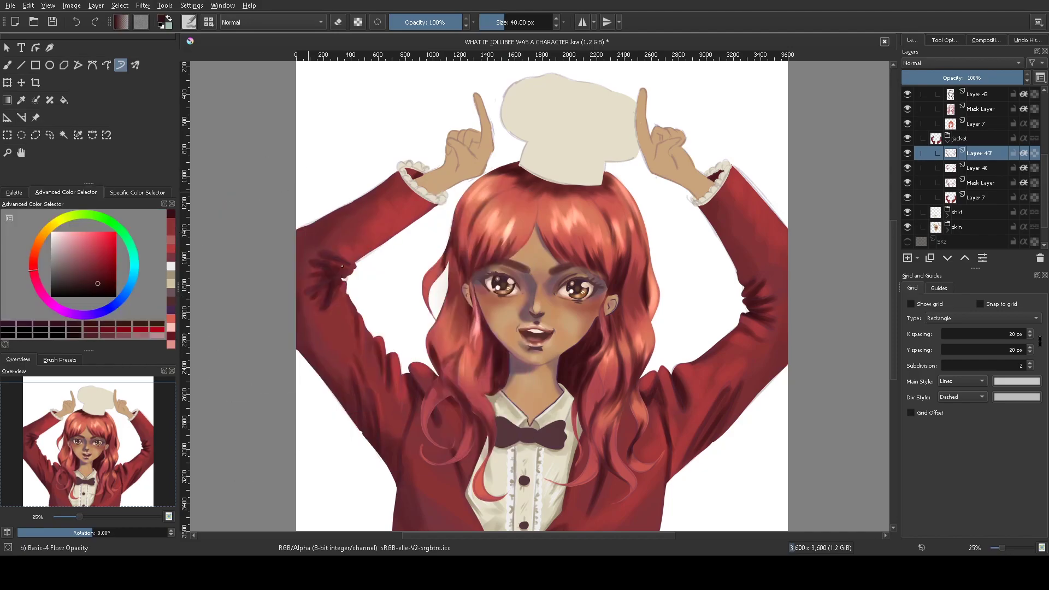
key(slash)
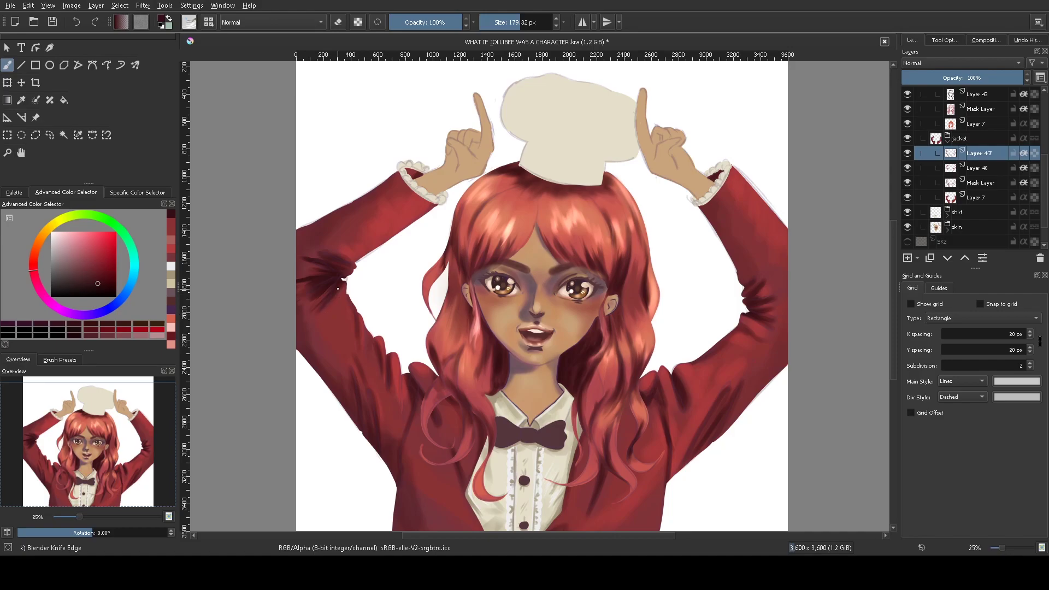
click(104, 439)
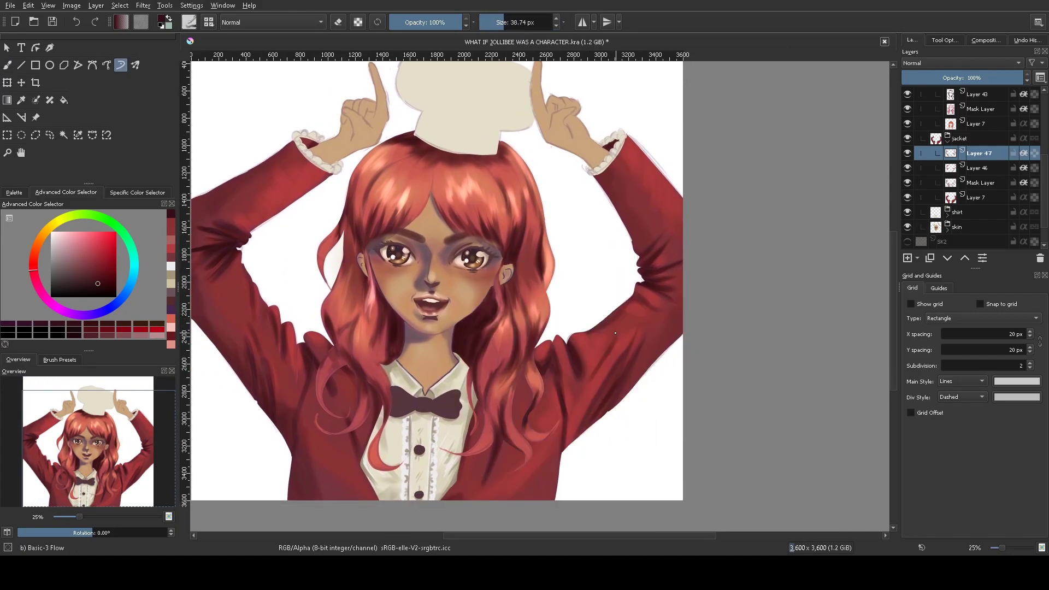
mouse_move(586, 393)
mouse_down()
mouse_move(566, 426)
mouse_move(627, 323)
mouse_up()
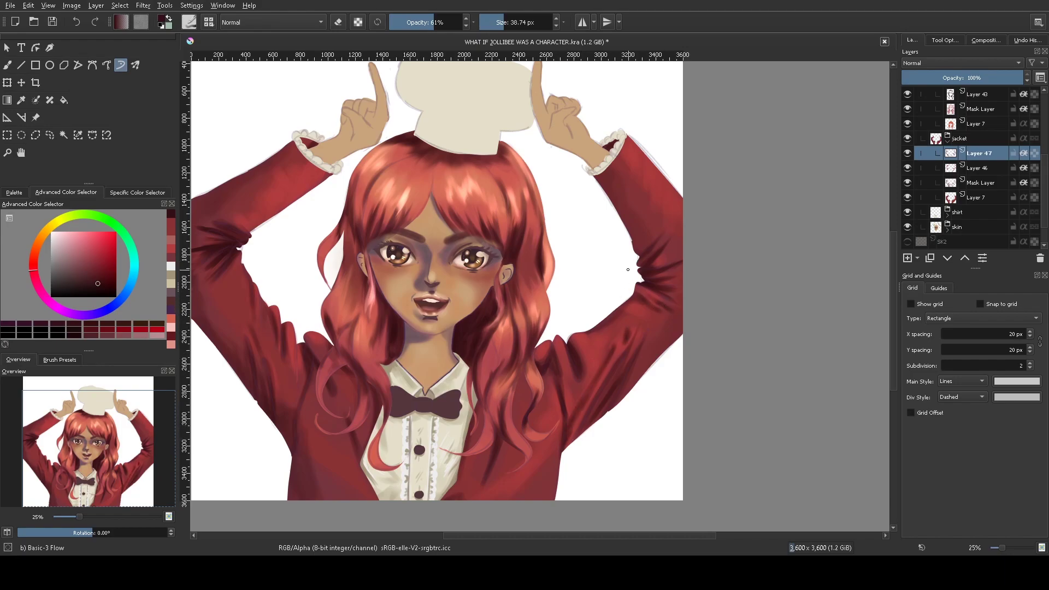
right_click(579, 222)
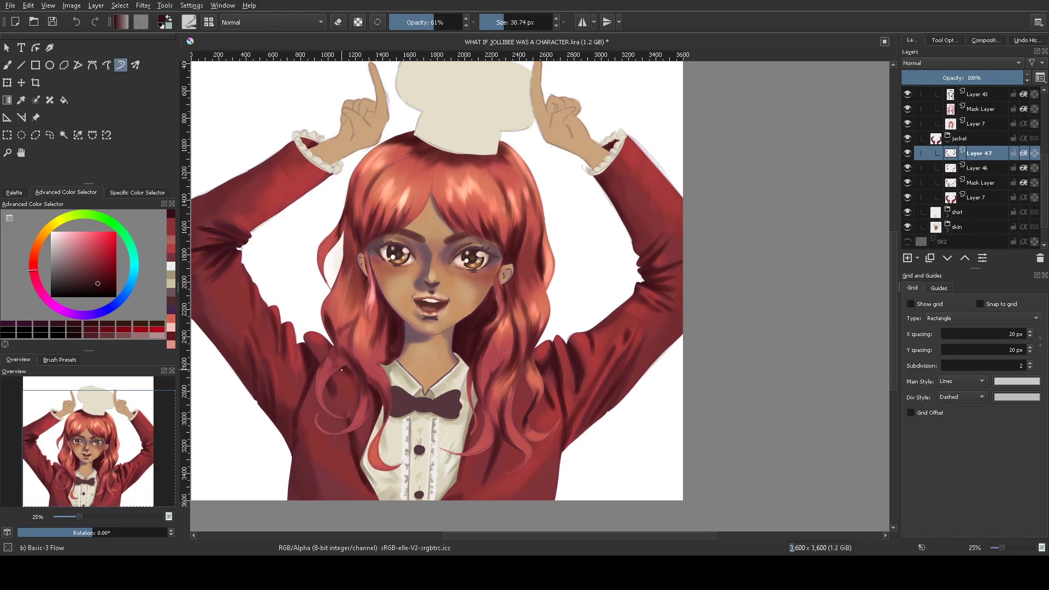
Add a new layer inside the jacket group with the Basic-4 Flow Opacity brush
click(983, 127)
key(Insert)
right_click(340, 375)
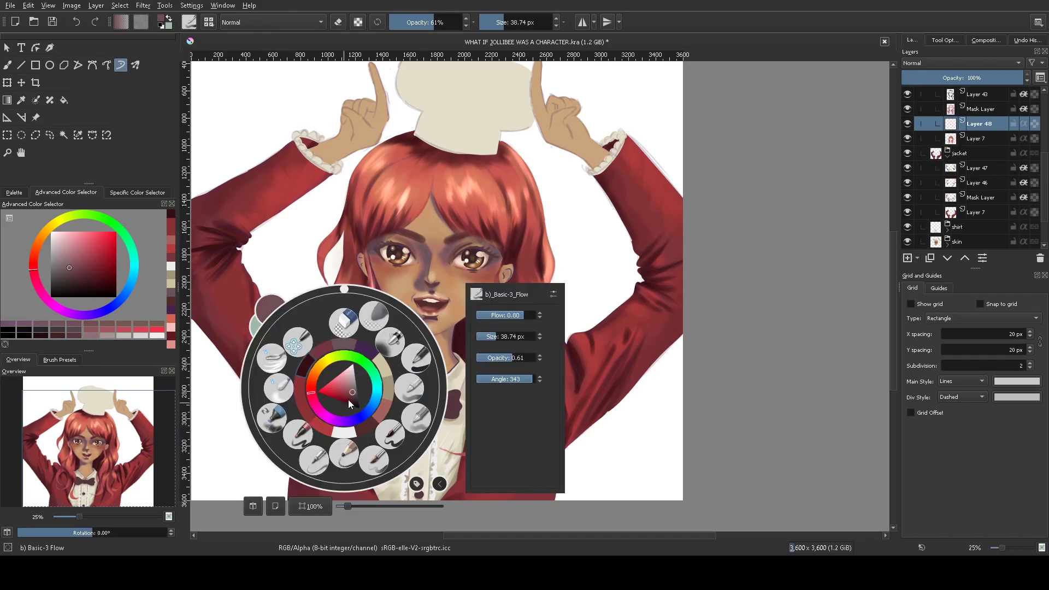
click(290, 332)
right_click(307, 367)
click(256, 325)
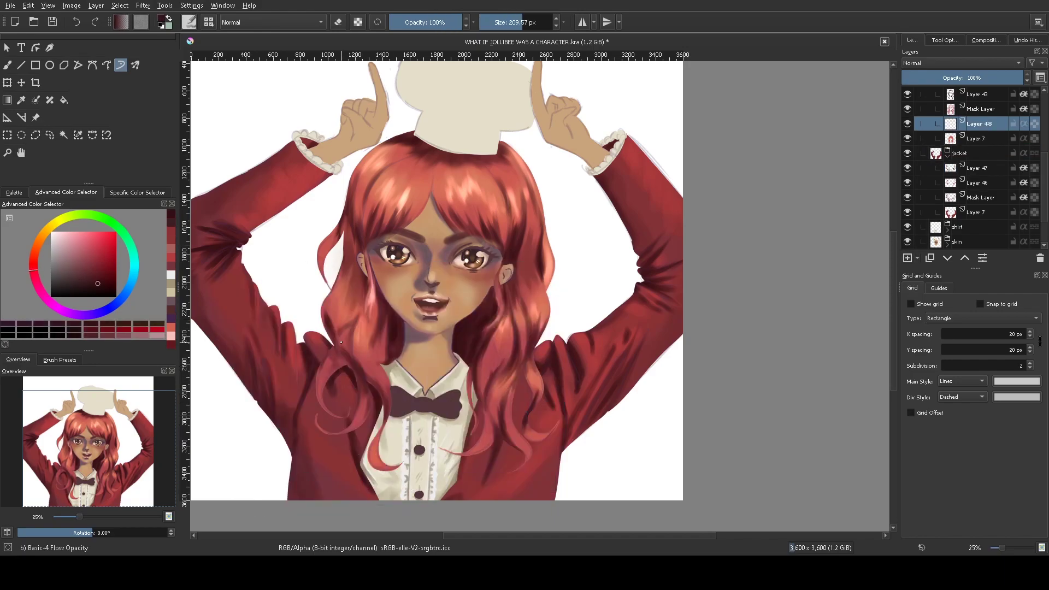
key(ctrl+Page_Down)
key(ctrl+Page_Down)
key(ctrl+Page_Down)
Paint dark shadows on the jacket and the hair curl over the chest
drag(361, 397, 356, 431)
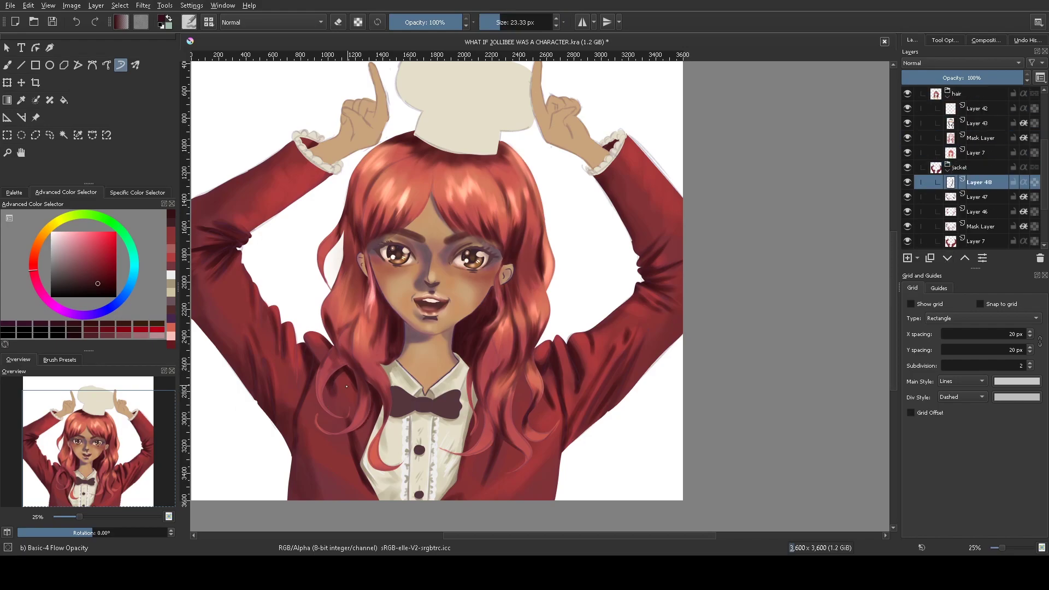
mouse_move(325, 380)
mouse_down()
mouse_move(339, 354)
mouse_move(391, 385)
mouse_up()
drag(401, 473, 374, 477)
drag(440, 466, 546, 447)
drag(527, 383, 519, 403)
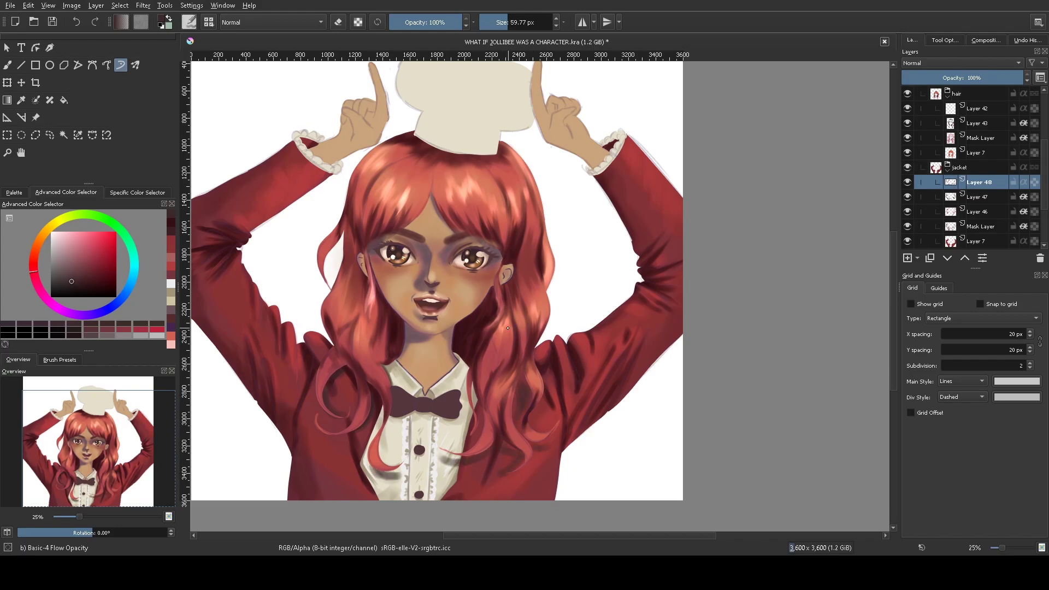
Duplicate the shading layer, nudge the copy slightly and set its opacity to 55%
key(ctrl+j)
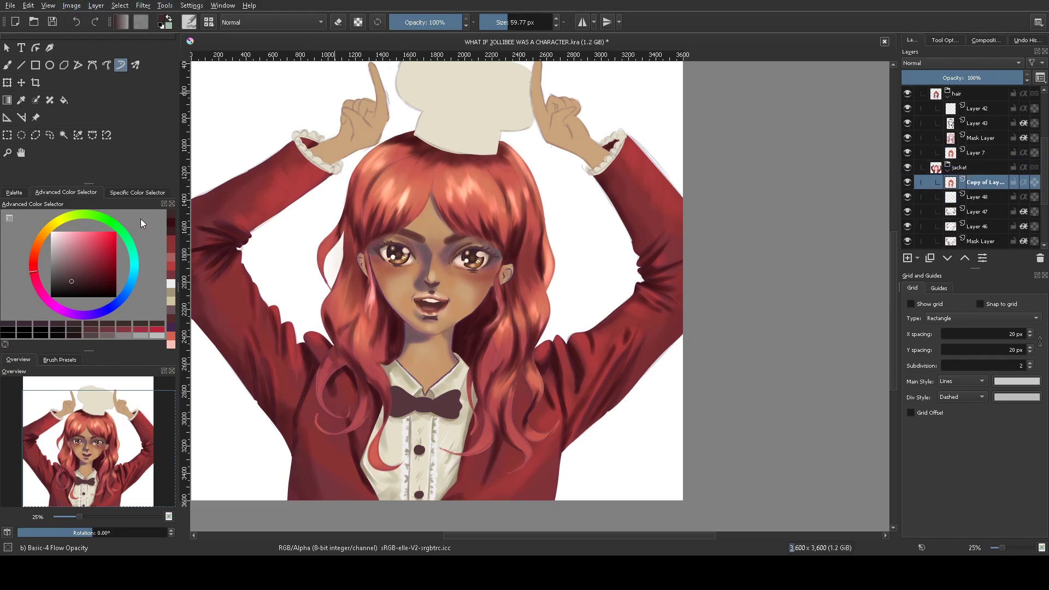
key(t)
drag(229, 403, 233, 400)
click(957, 78)
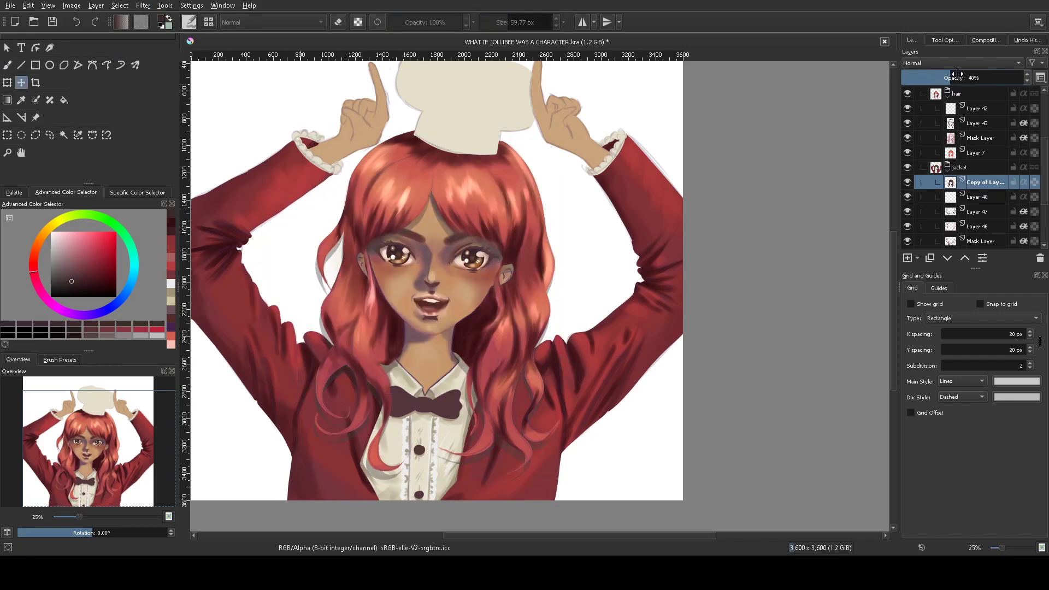
key(e)
key(b)
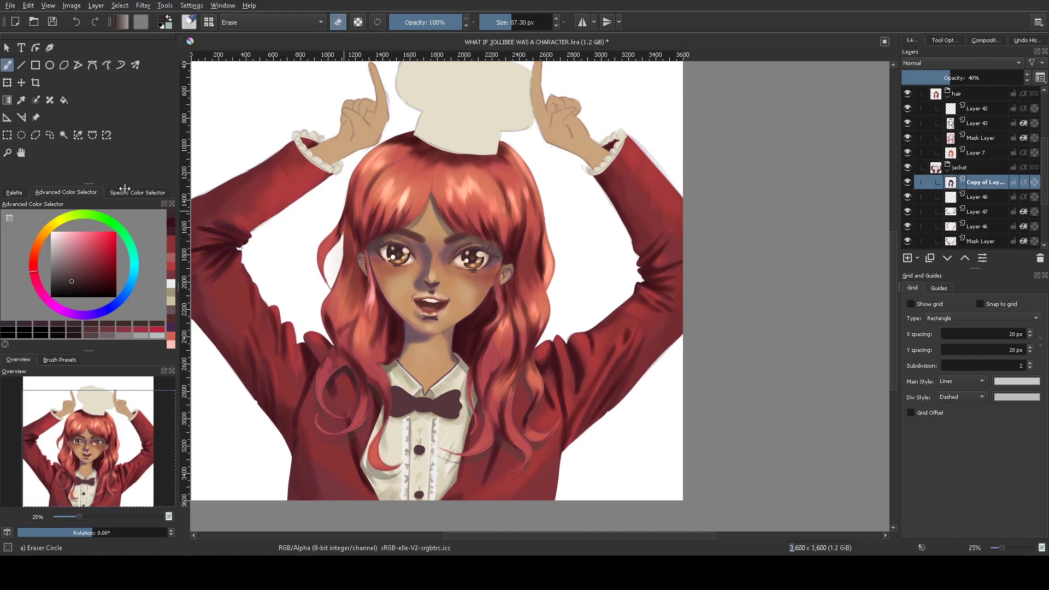
click(976, 79)
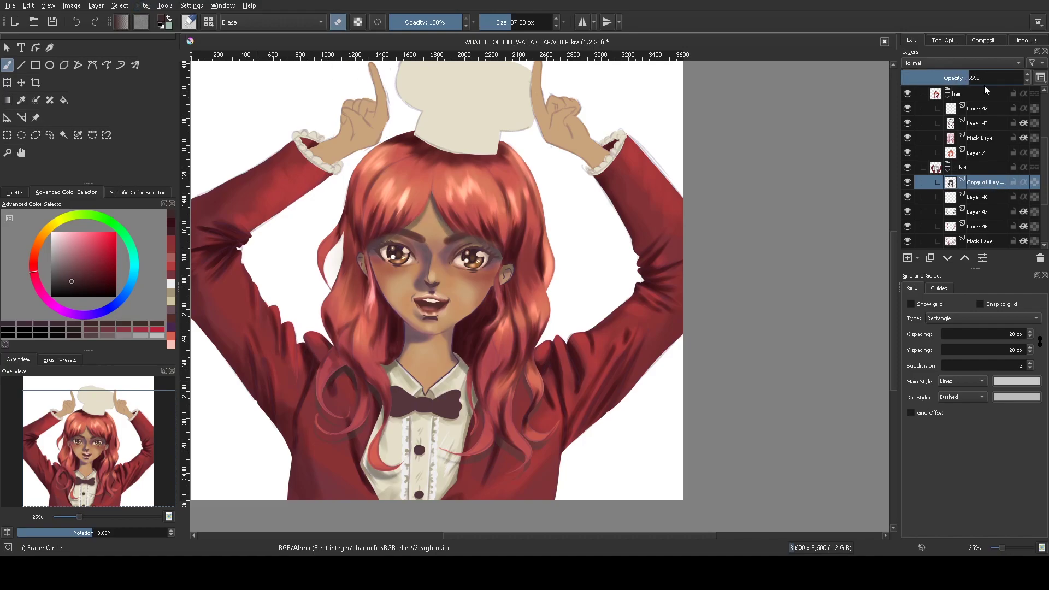
key(/)
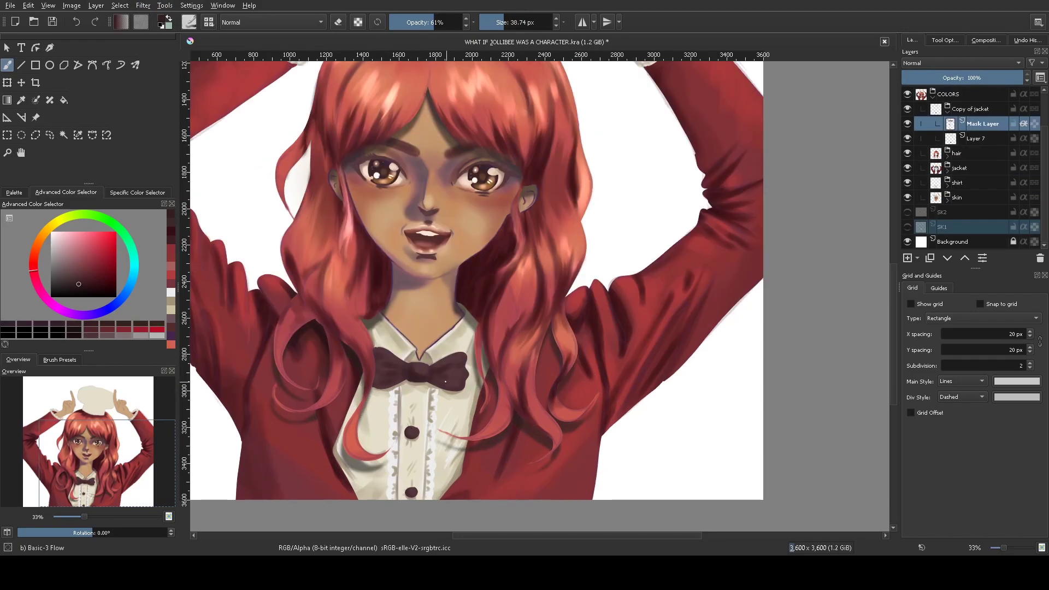
Pick a light pink colour and cycle through Basic-3 Flow and Eraser Circle brushes
key(/)
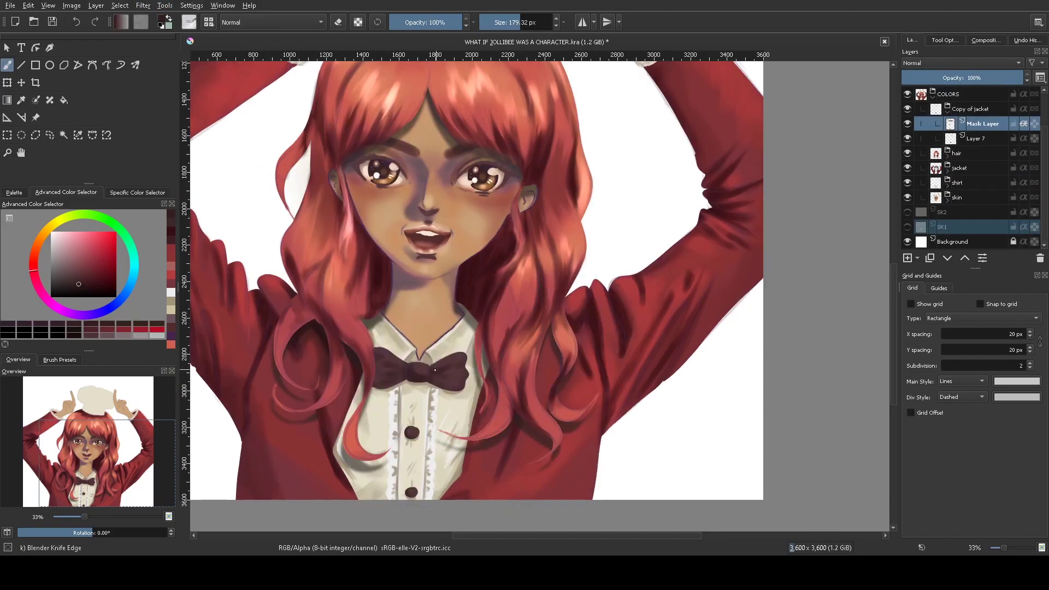
right_click(390, 384)
click(373, 363)
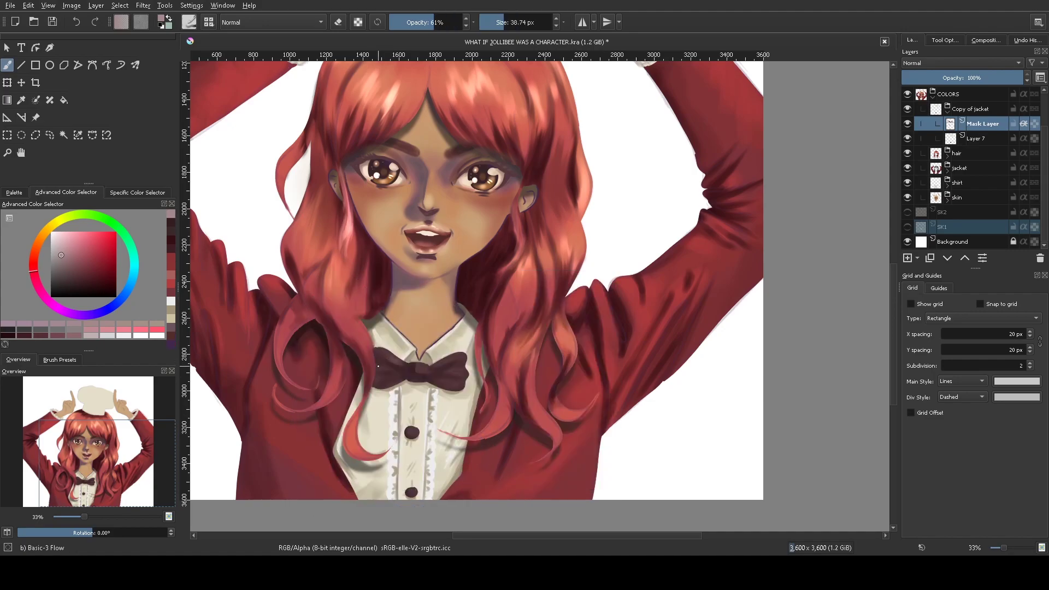
right_click(438, 383)
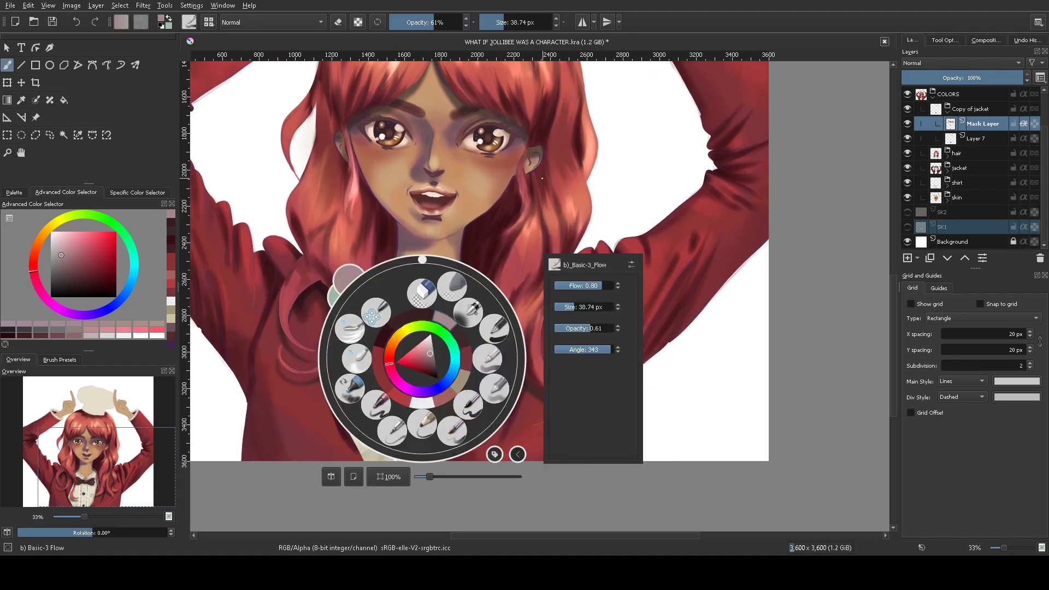
key(/)
mouse_move(85, 452)
mouse_down()
mouse_move(86, 438)
mouse_move(86, 450)
mouse_up()
right_click(433, 370)
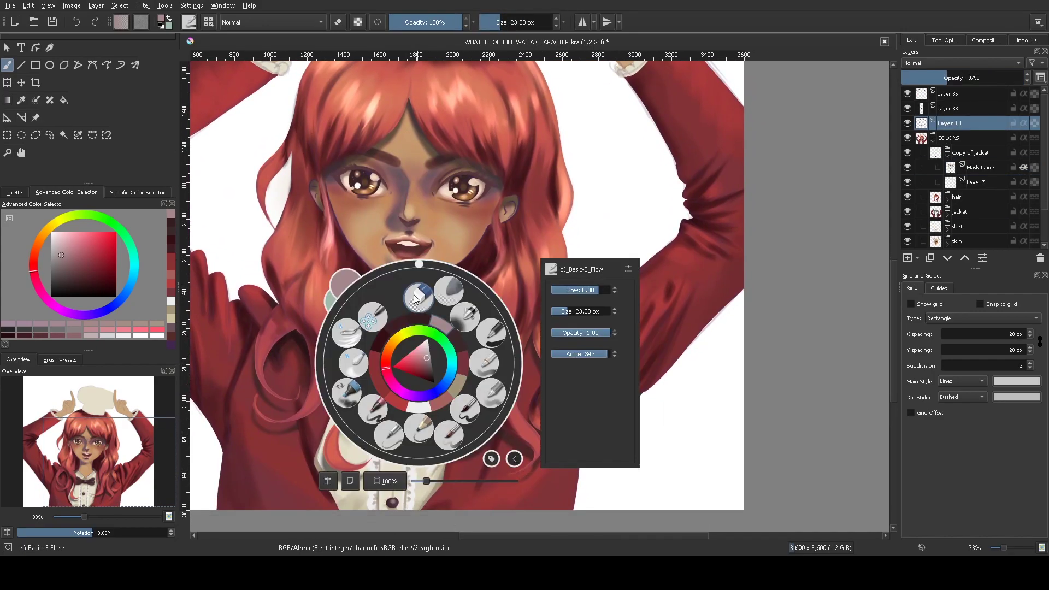
click(362, 305)
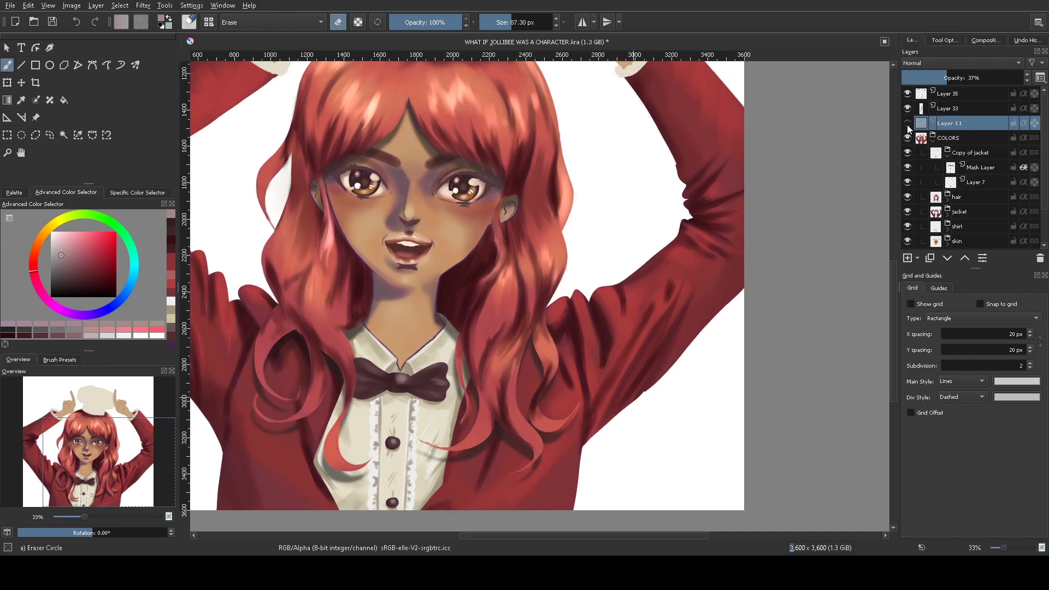
Zoom out to show the chef hat and load a beige Marker Dry brush
drag(84, 517, 79, 516)
drag(87, 461, 87, 431)
right_click(379, 225)
click(379, 226)
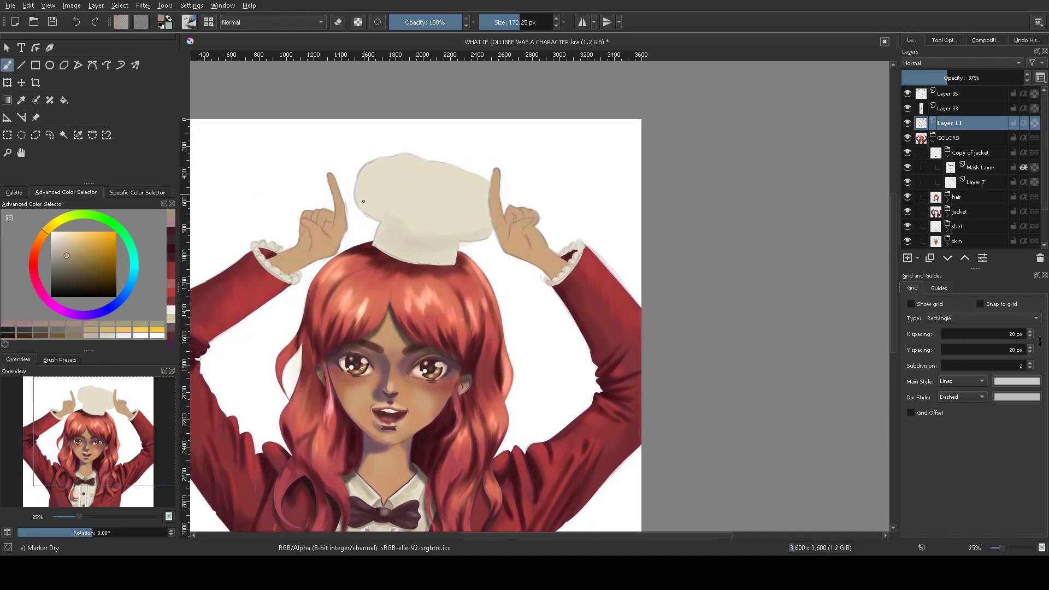
Shade the chef hat's lower band darker with the Basic-3 Flow brush
click(440, 256)
mouse_move(440, 257)
mouse_down()
mouse_move(371, 218)
mouse_move(468, 242)
mouse_up()
right_click(396, 314)
click(358, 254)
drag(371, 238, 417, 263)
Switch between Blender Knife Edge, Marker Details and Marker Dry brushes
key(slash)
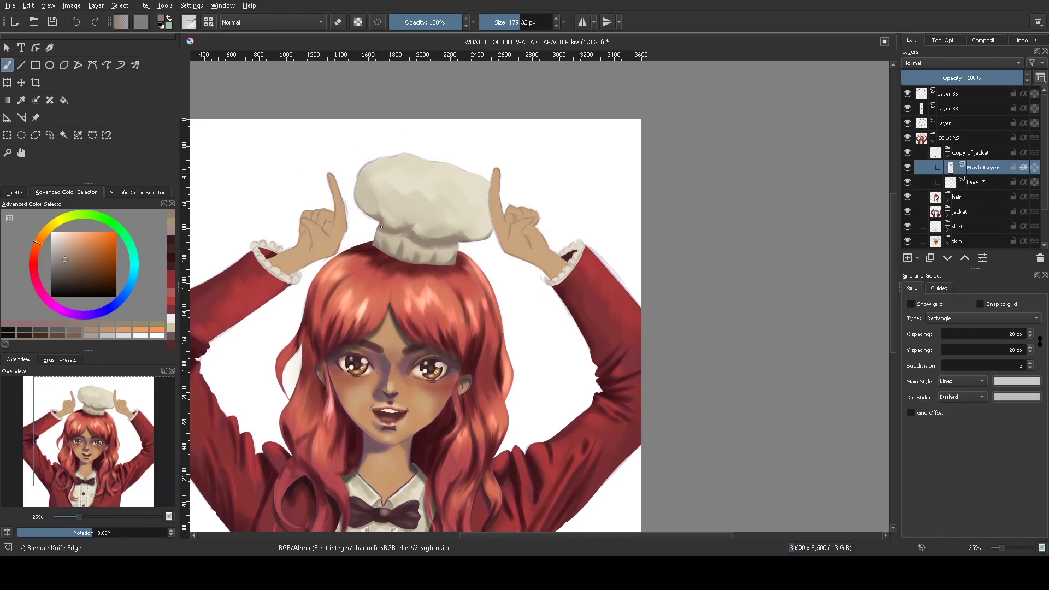
right_click(350, 213)
click(328, 192)
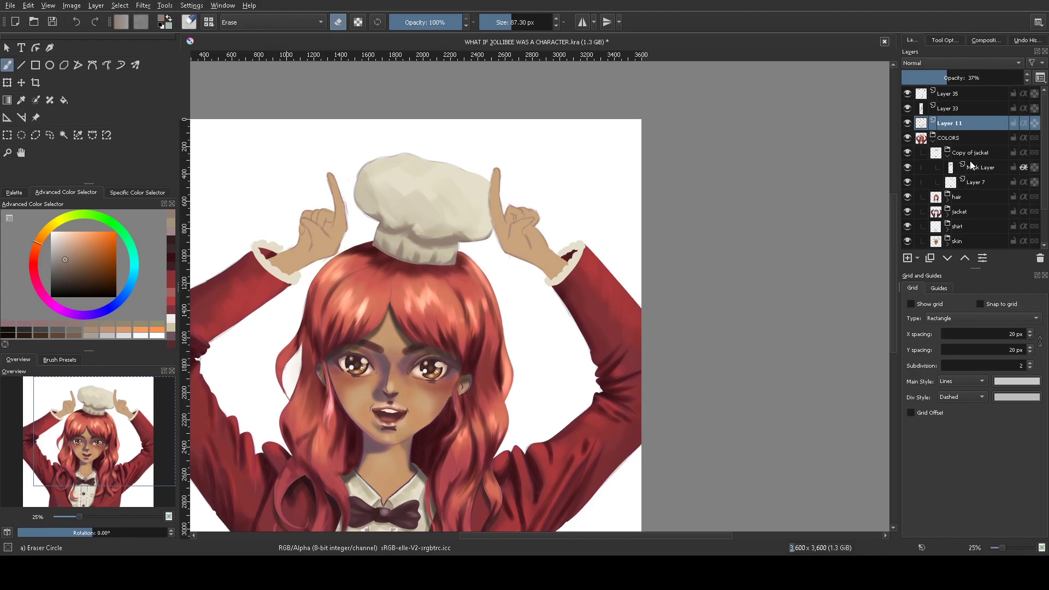
key(period)
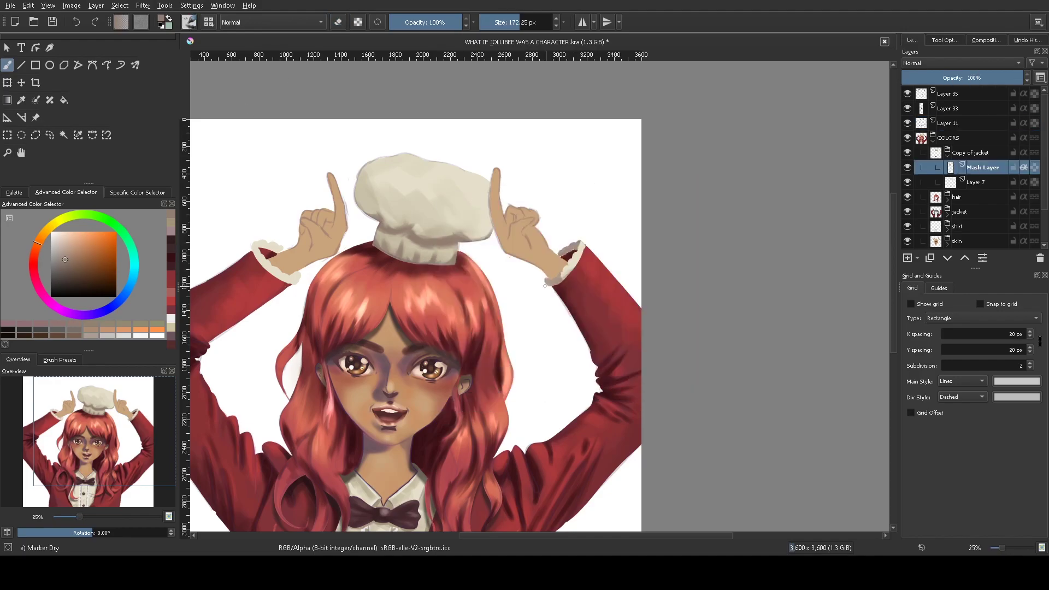
right_click(303, 251)
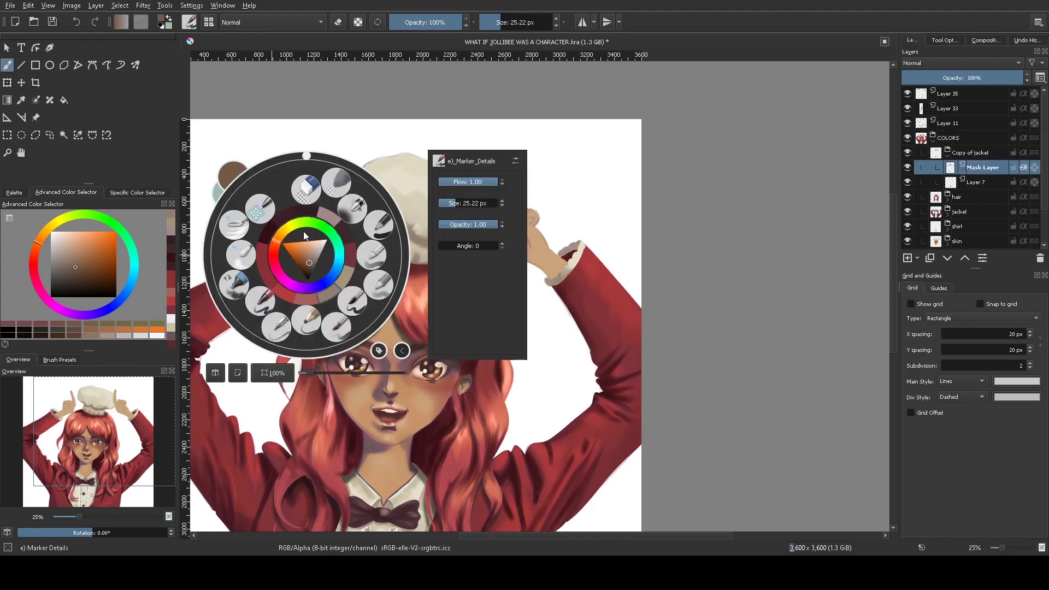
click(267, 272)
key(Page_Down)
Load the fine Basic-1 brush, zoom out to fit, and select Layer 49
right_click(564, 251)
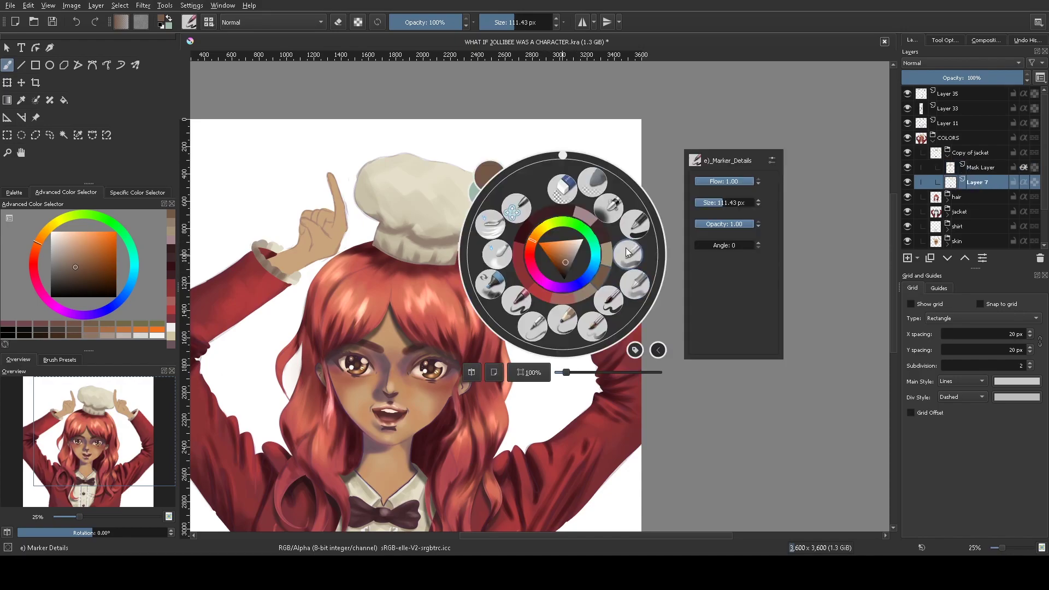
click(625, 247)
key(minus)
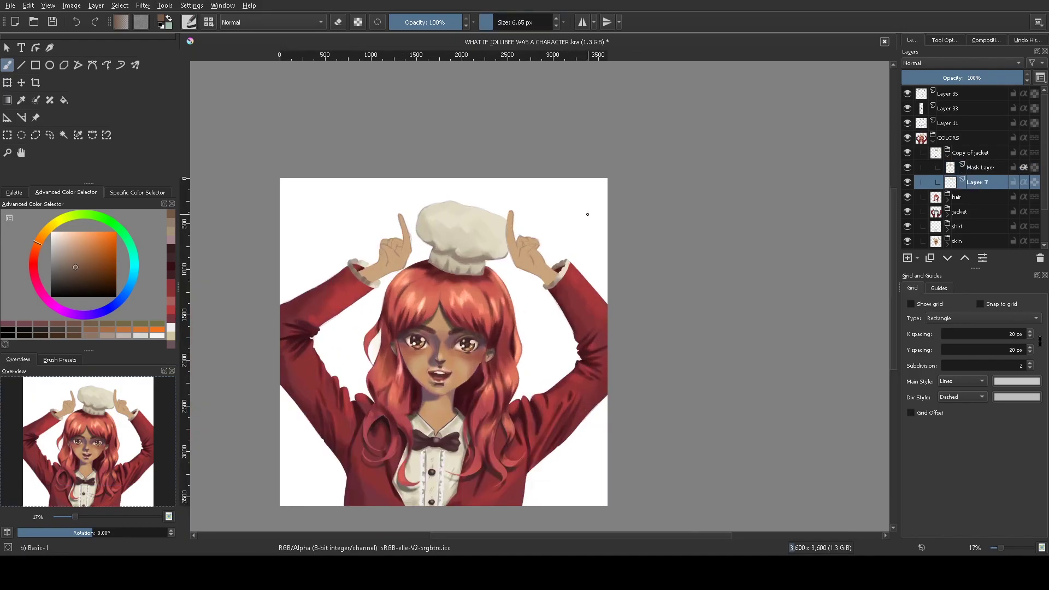
scroll(962, 208, down, 3)
click(979, 183)
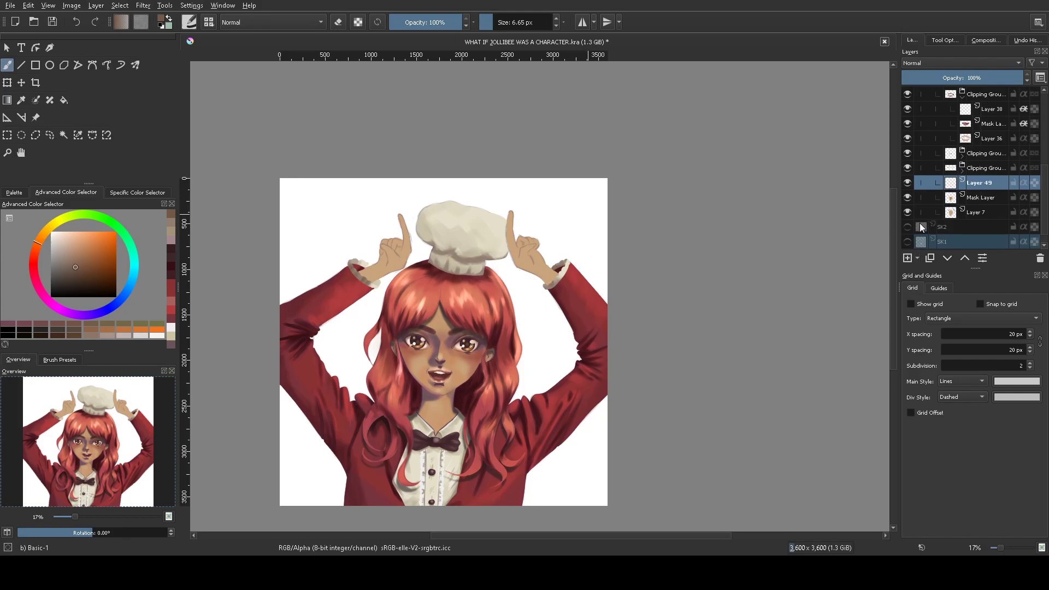
Airbrush soft shading onto the raised left hand and right hand from wrist to finger
key(plus)
click(13, 192)
right_click(304, 235)
click(234, 157)
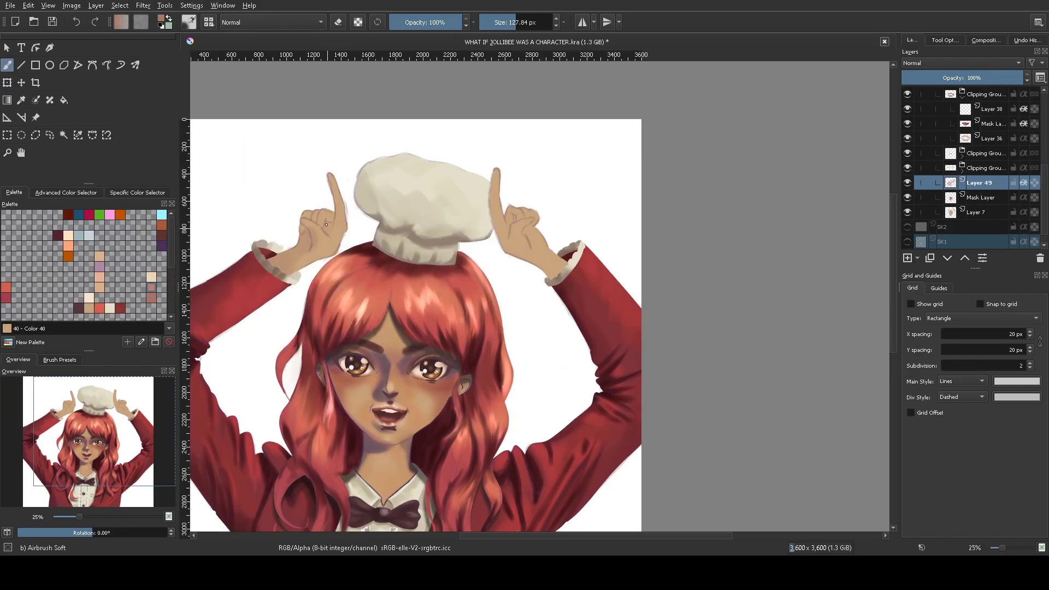
drag(326, 225, 329, 240)
mouse_move(535, 264)
mouse_down()
mouse_move(504, 235)
mouse_move(494, 196)
mouse_move(514, 241)
mouse_up()
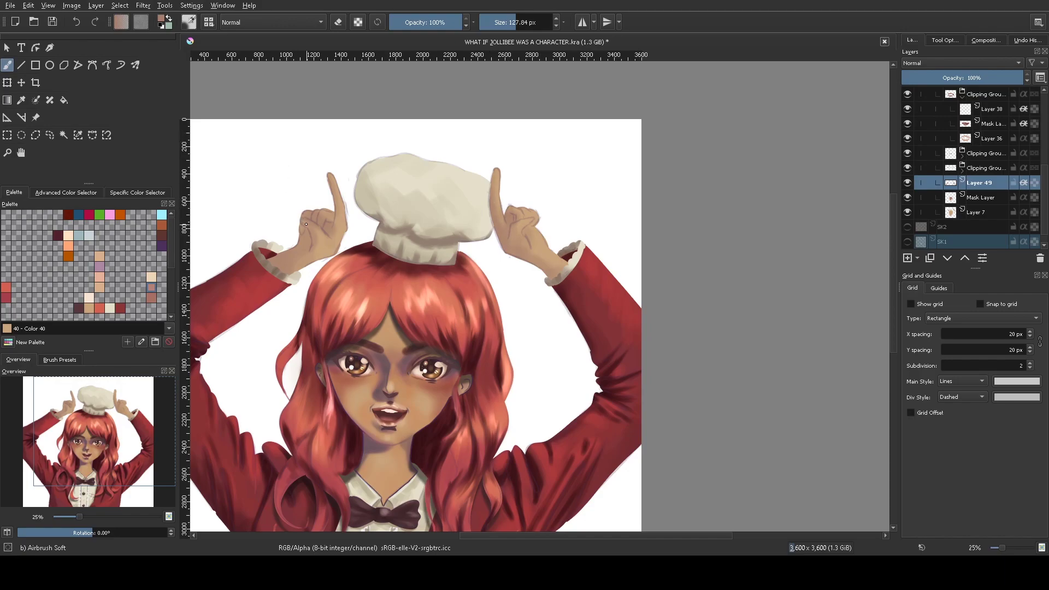
At about 31 px, darken both pointing fingers and the left wrist near the cuff
right_click(309, 241)
click(284, 234)
key(bracketleft)
key(bracketleft)
key(bracketleft)
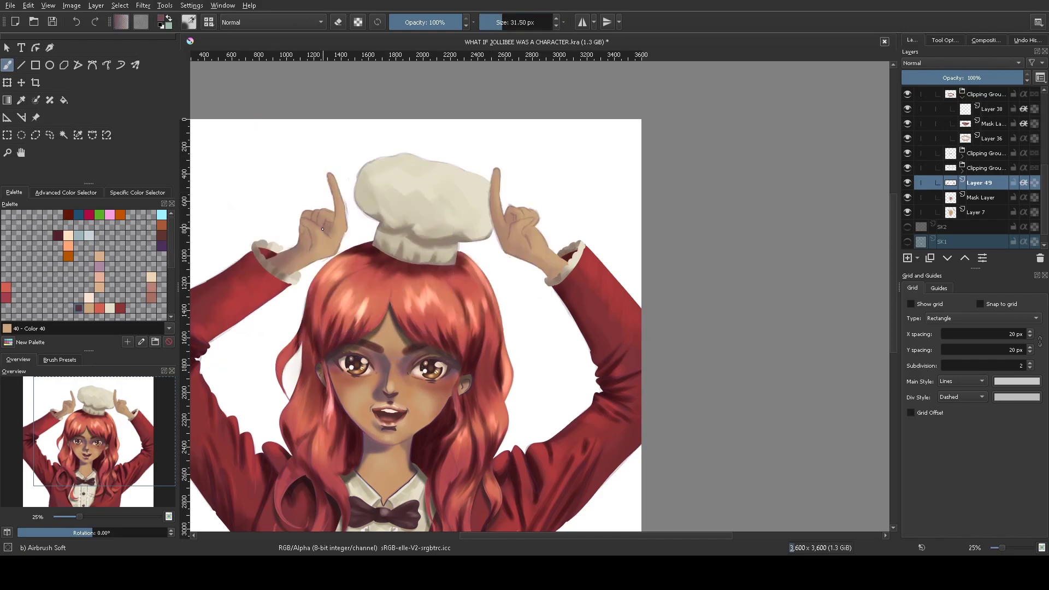
drag(327, 219, 331, 240)
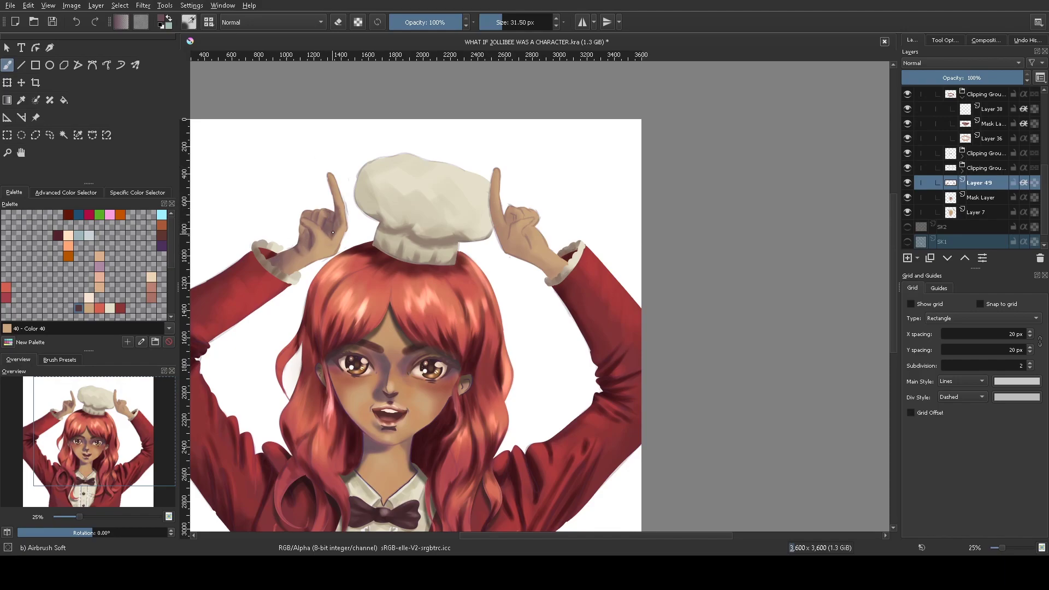
right_click(481, 188)
mouse_move(546, 259)
mouse_down()
mouse_move(514, 268)
mouse_move(508, 220)
mouse_up()
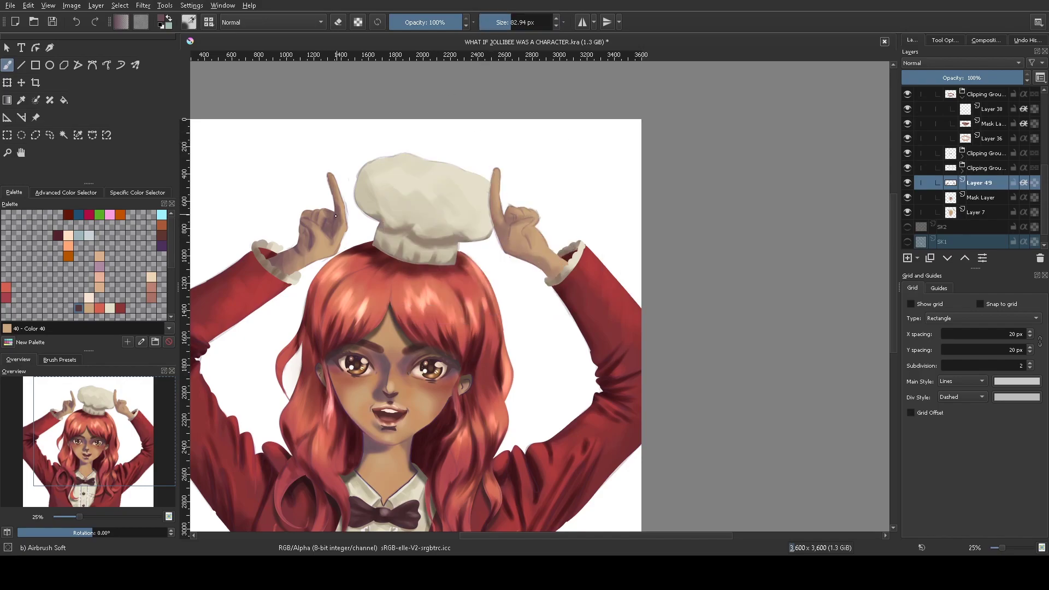
drag(305, 247, 287, 271)
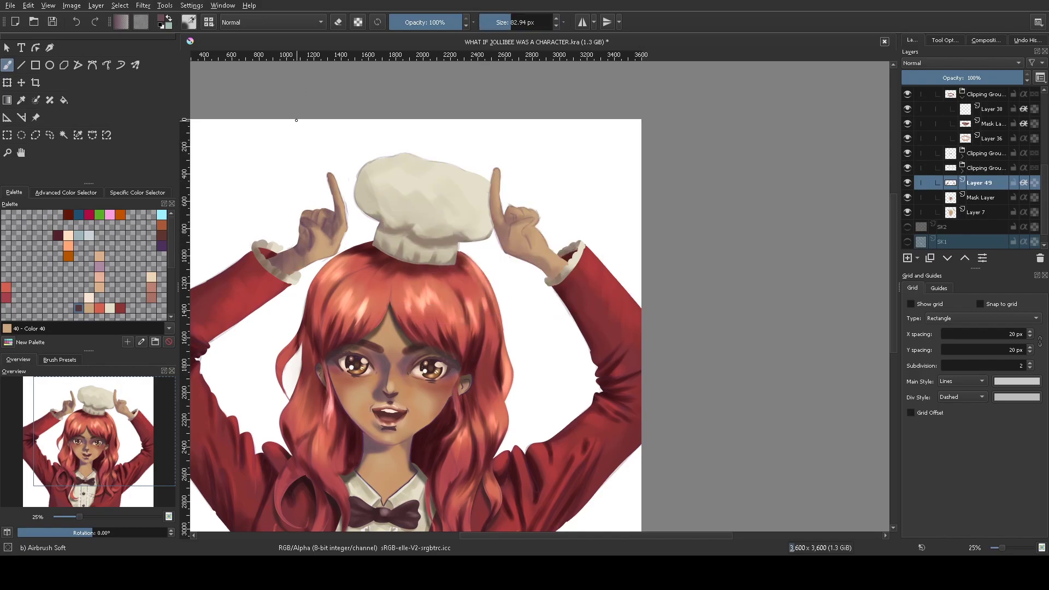
Zoom in on the raised hand and select Layer 7 under Copy of jacket
scroll(109, 389, up, 3)
click(109, 389)
drag(109, 385, 79, 415)
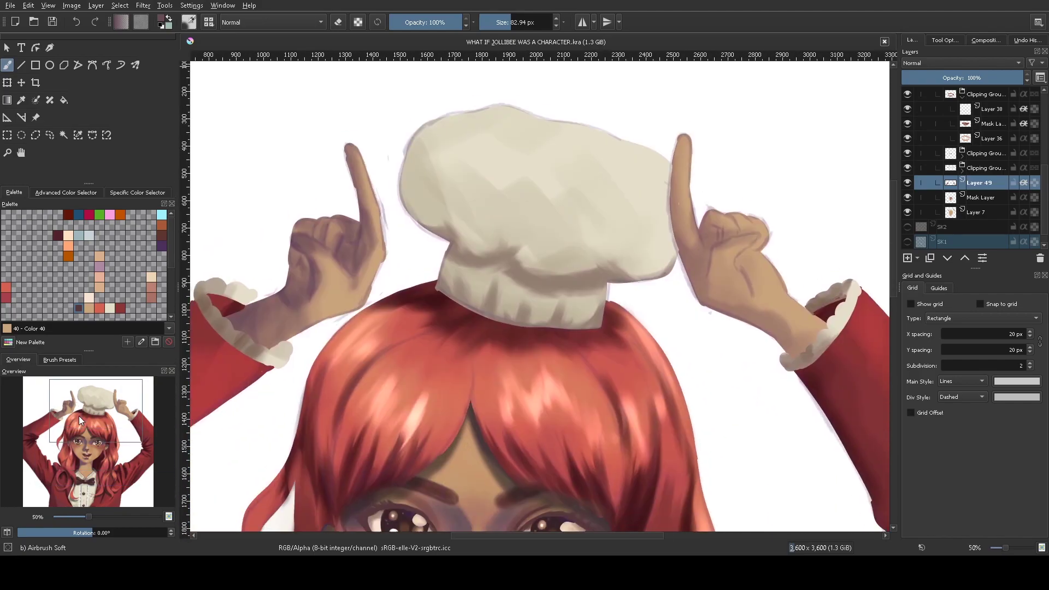
right_click(318, 264)
click(300, 284)
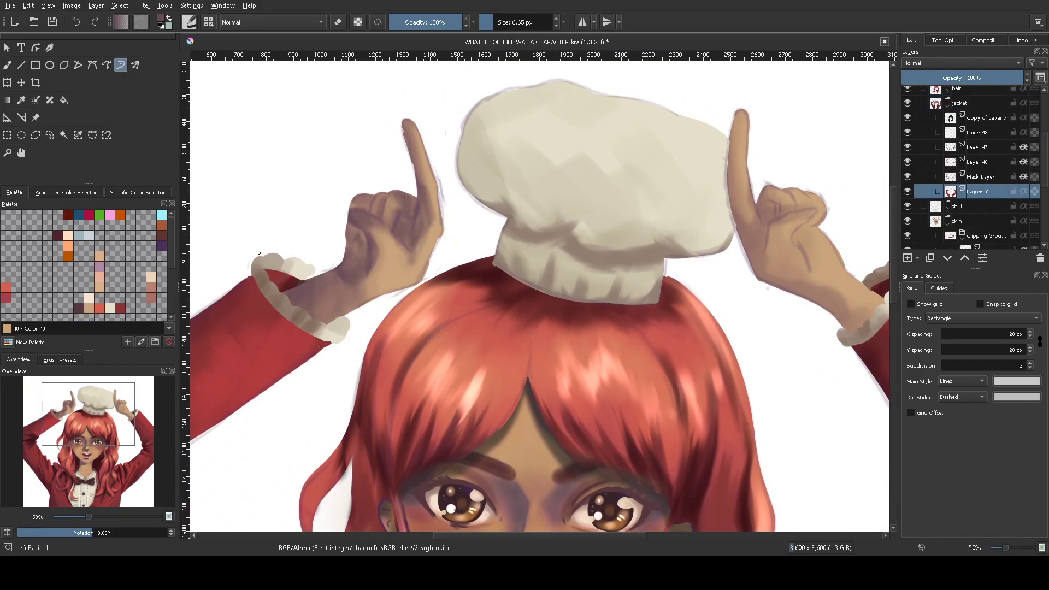
right_click(307, 296)
click(304, 281)
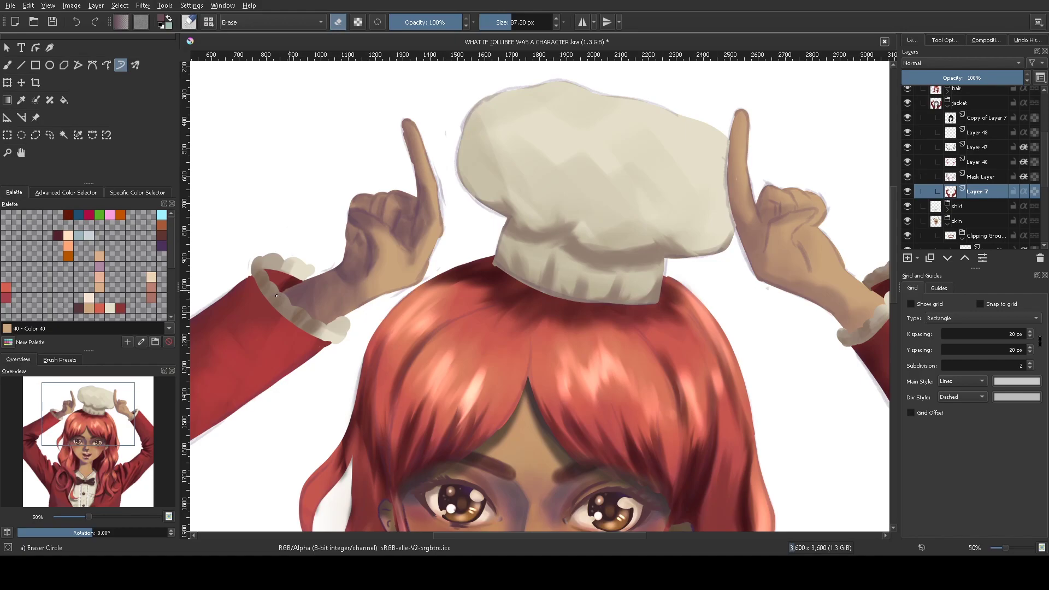
scroll(977, 170, up, 3)
click(977, 167)
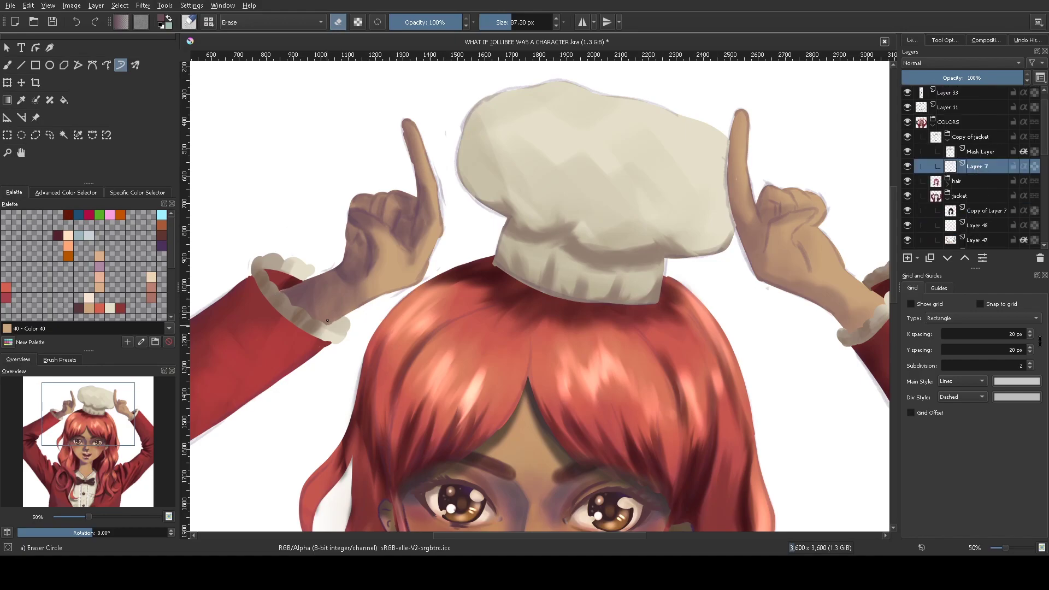
key(minus)
key(minus)
key(plus)
Try several brushes, sample a skin colour, and settle on Basic-4 Flow Opacity
right_click(349, 307)
click(377, 256)
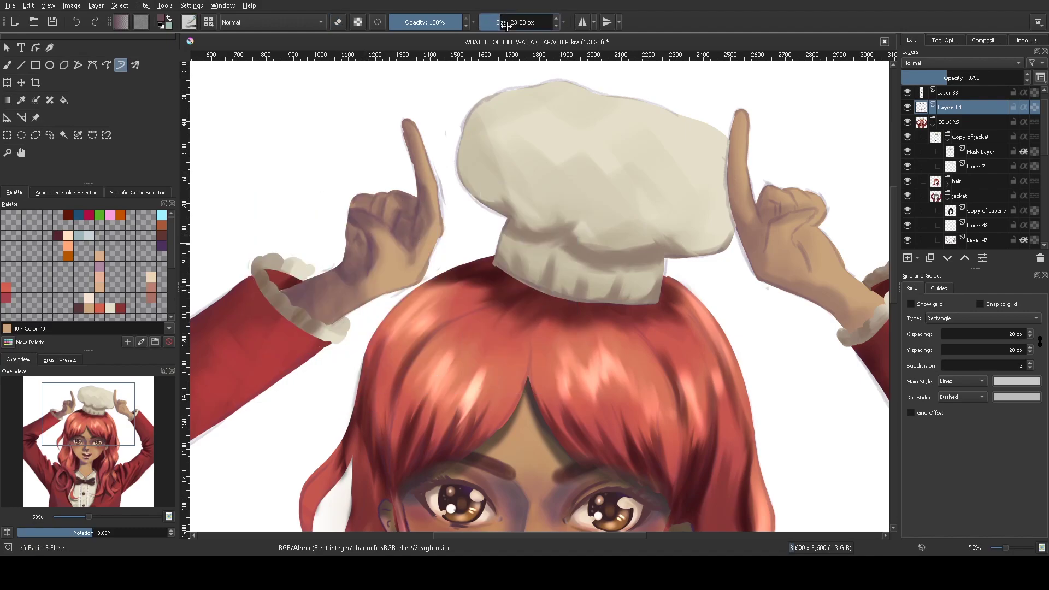
right_click(365, 291)
click(365, 290)
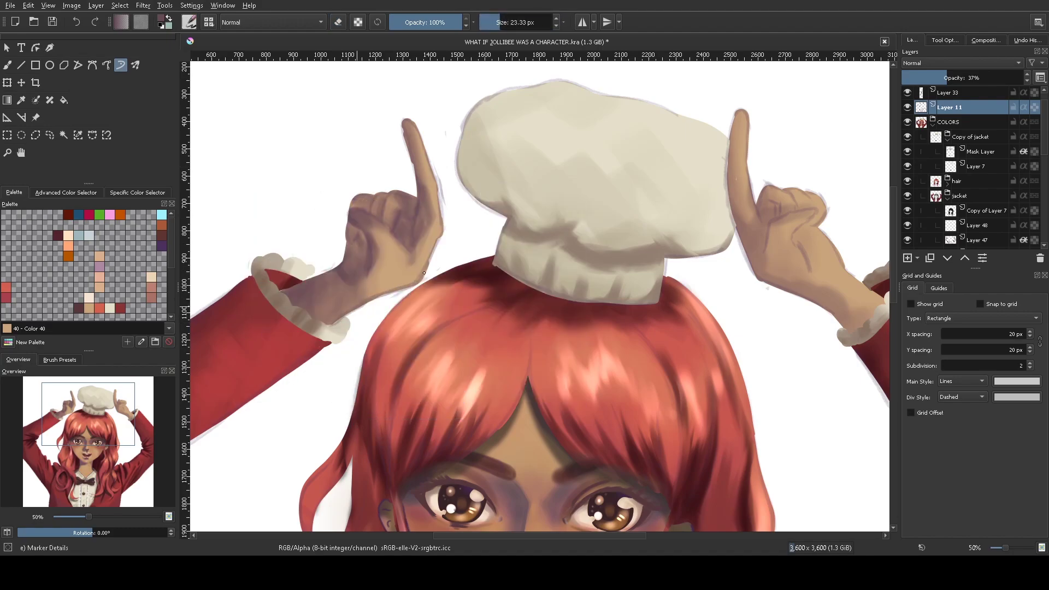
right_click(336, 321)
click(335, 321)
right_click(336, 321)
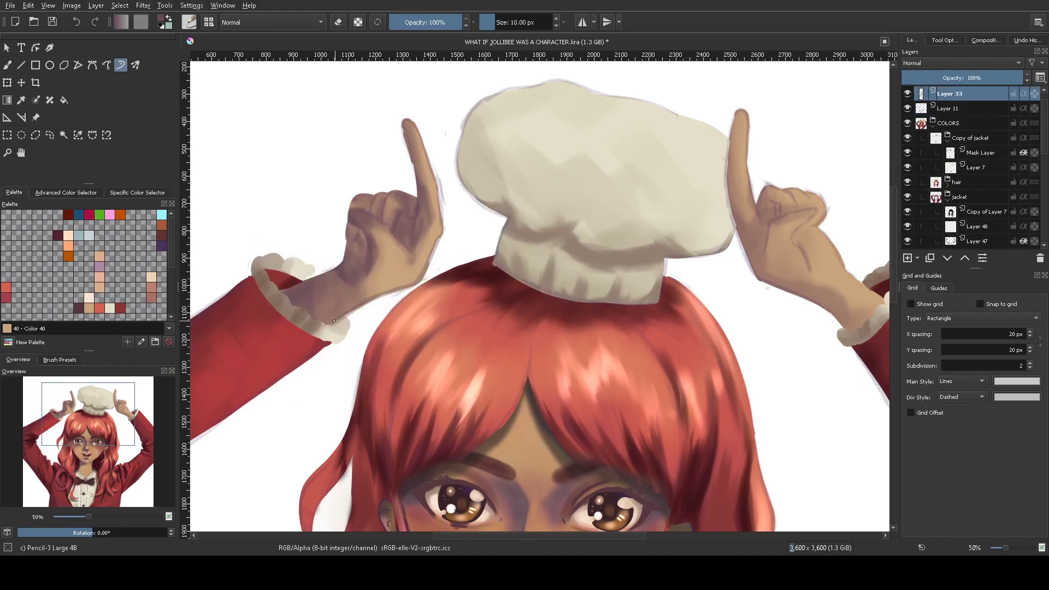
key(Page_Up)
right_click(356, 306)
key(p)
click(356, 303)
Darken the right edge of the raised index finger on Layer 33
mouse_move(429, 259)
mouse_down()
mouse_move(439, 183)
mouse_move(408, 127)
mouse_up()
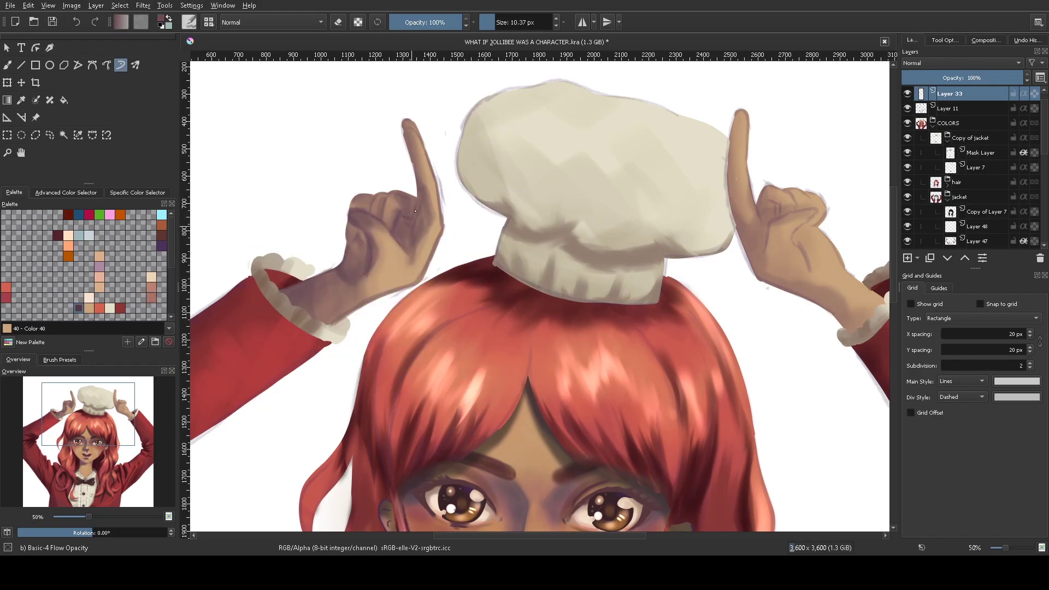
right_click(412, 180)
click(412, 246)
Add Layer 35, then shade the hand's left edge on Mask Layer with Basic-3 Flow
key(Insert)
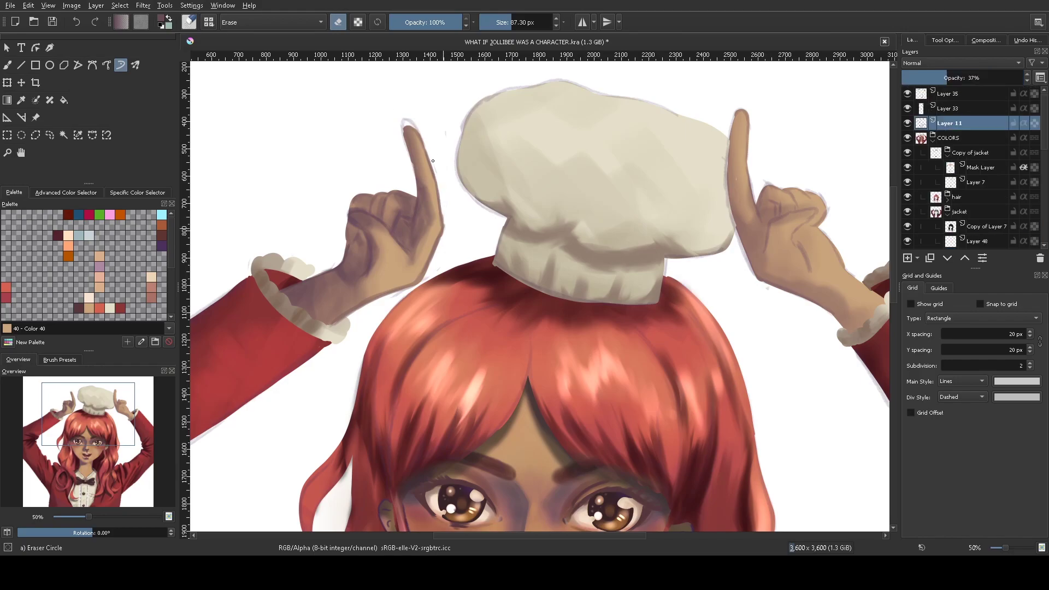
right_click(408, 191)
click(405, 133)
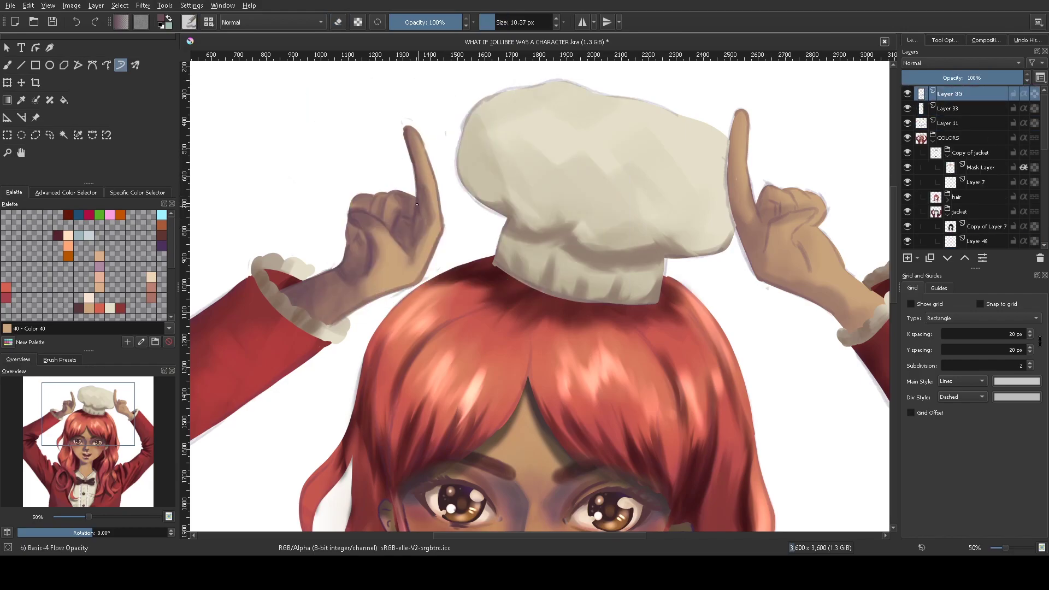
key(b)
click(399, 192)
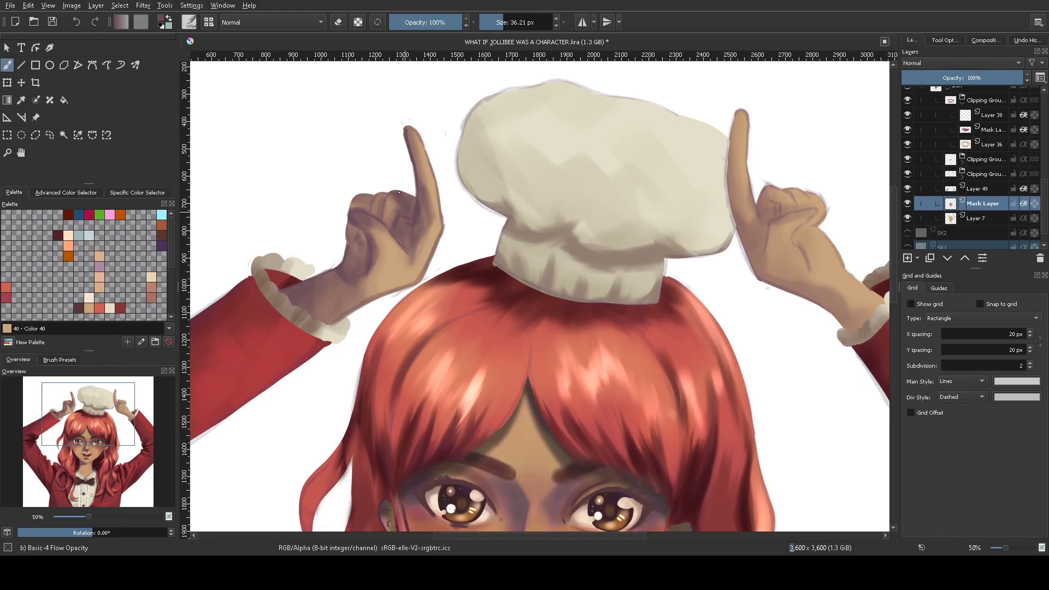
drag(345, 220, 350, 219)
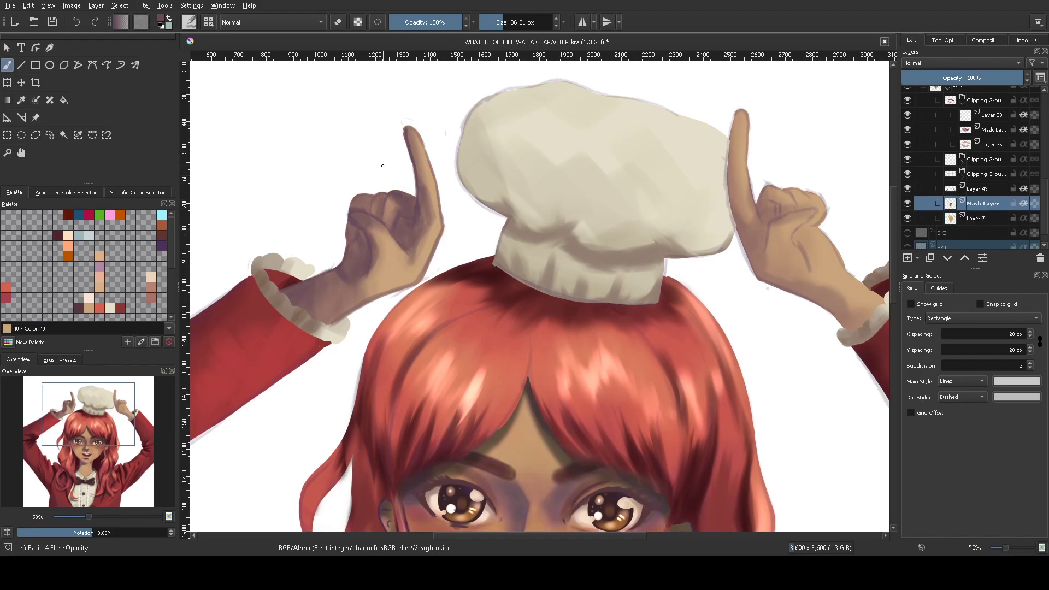
key(slash)
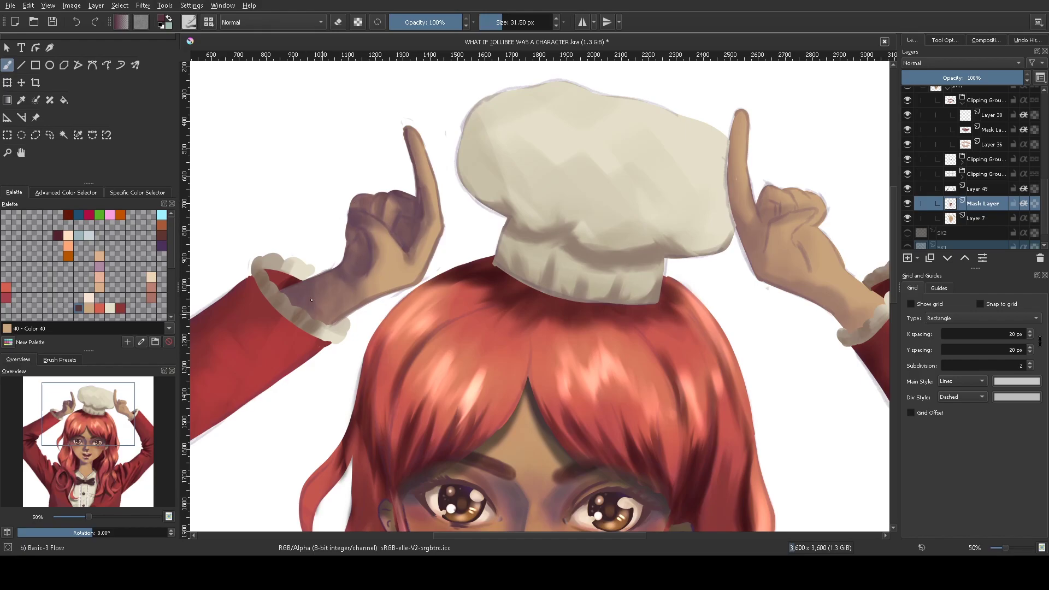
right_click(343, 265)
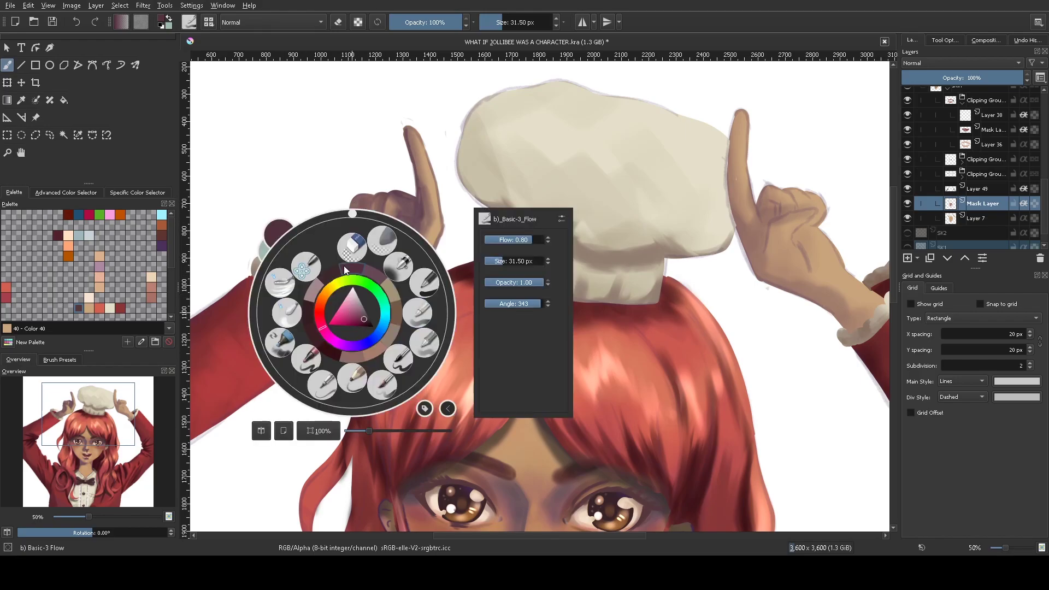
key(slash)
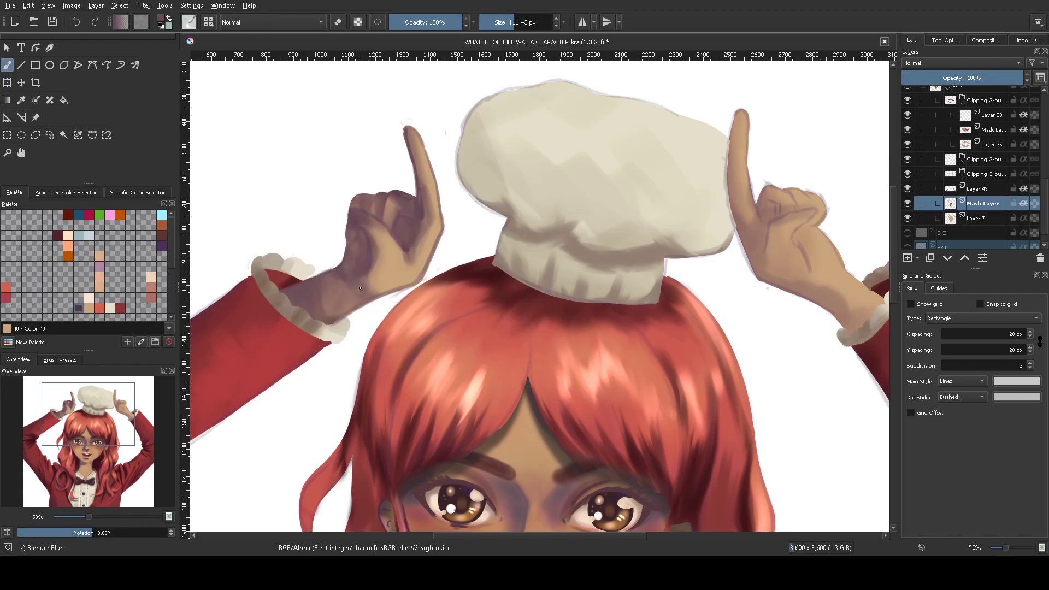
key(slash)
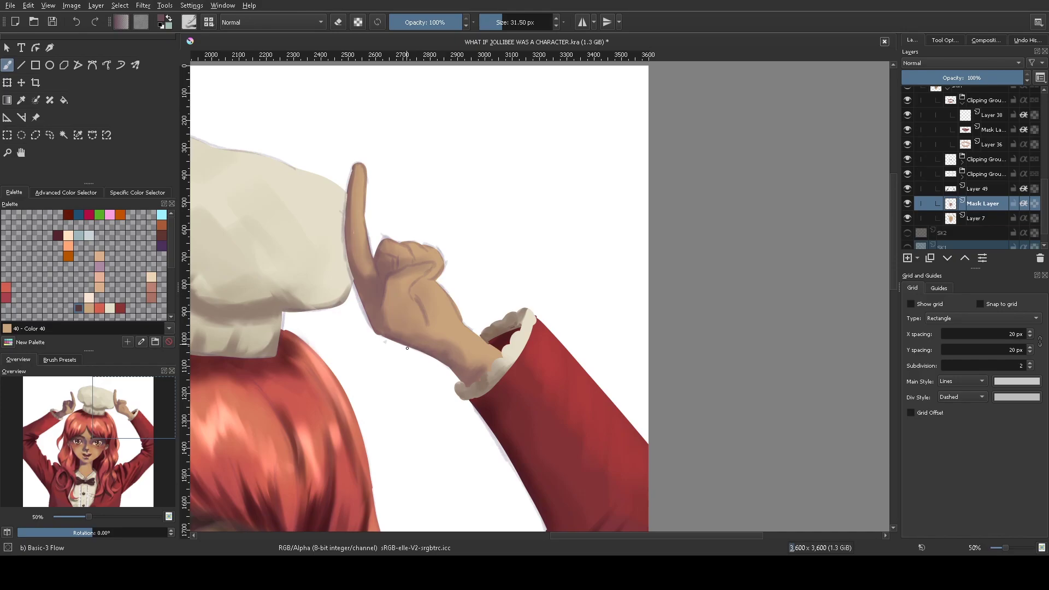
Add faint shading across the hand, knuckles and wrist above the cuff
mouse_move(394, 287)
mouse_down()
mouse_move(402, 328)
mouse_move(429, 252)
mouse_up()
mouse_move(481, 349)
mouse_down()
mouse_move(497, 371)
mouse_move(467, 354)
mouse_up()
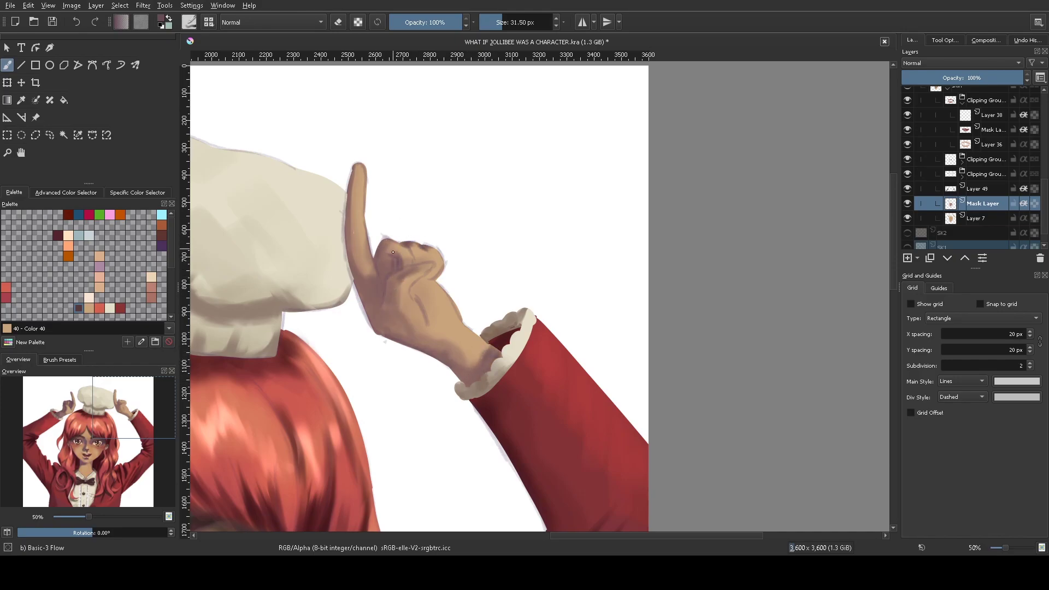
drag(395, 263, 428, 276)
With a smaller, darker brush, shade the palm edge, finger edges, knuckles, thumb and wrist
right_click(351, 257)
click(392, 230)
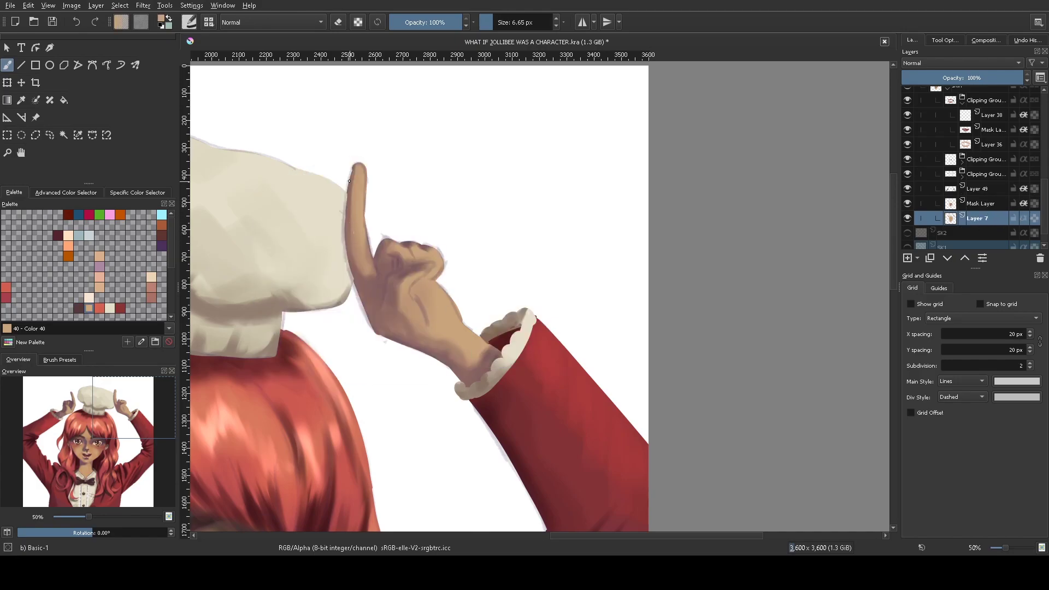
key(bracketleft)
key(bracketleft)
key(bracketleft)
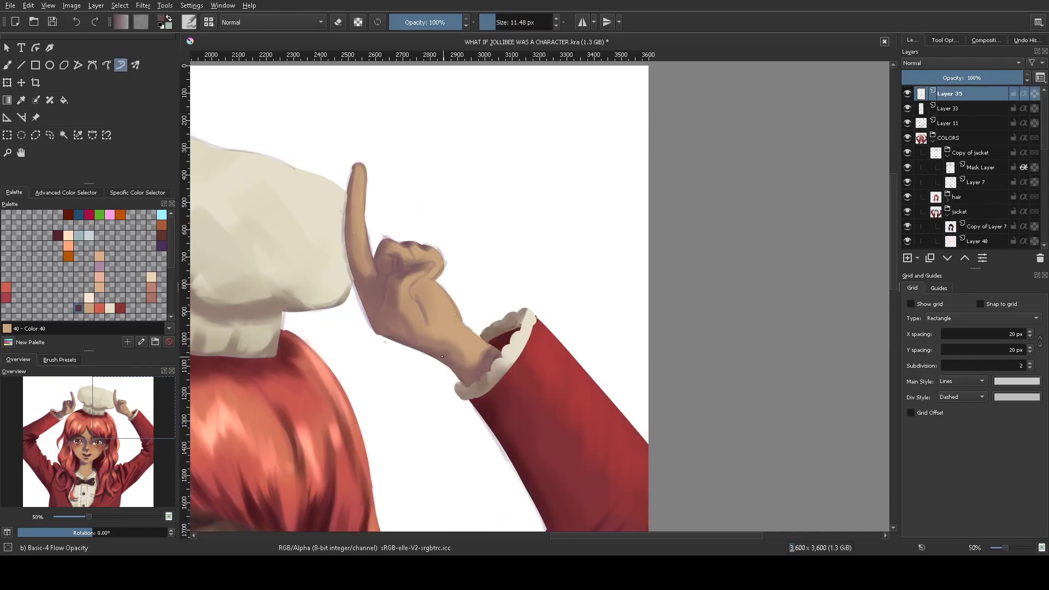
drag(391, 337, 405, 344)
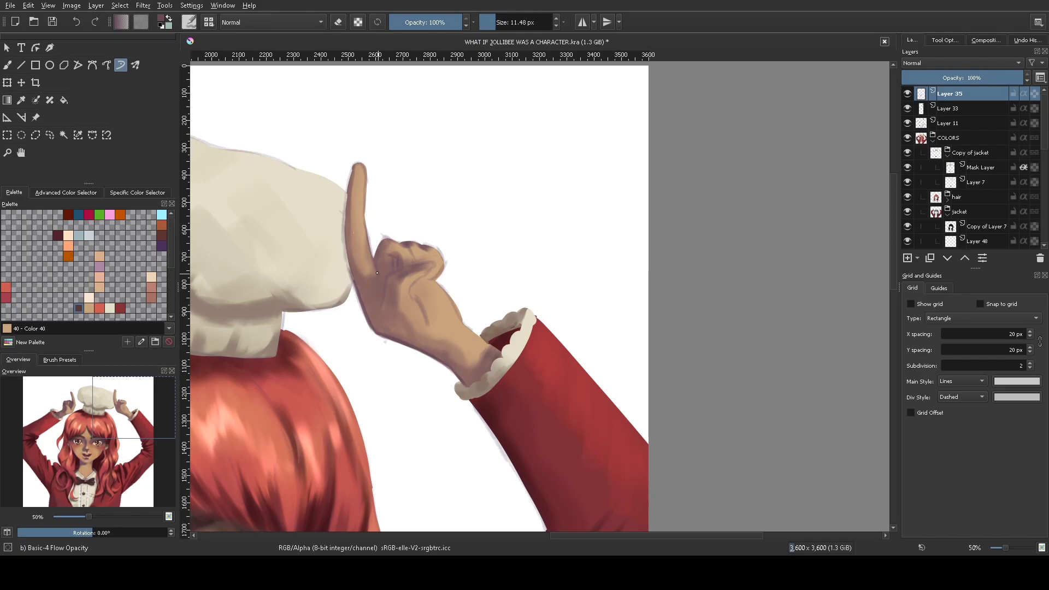
mouse_move(365, 238)
mouse_down()
mouse_move(360, 188)
mouse_move(344, 205)
mouse_up()
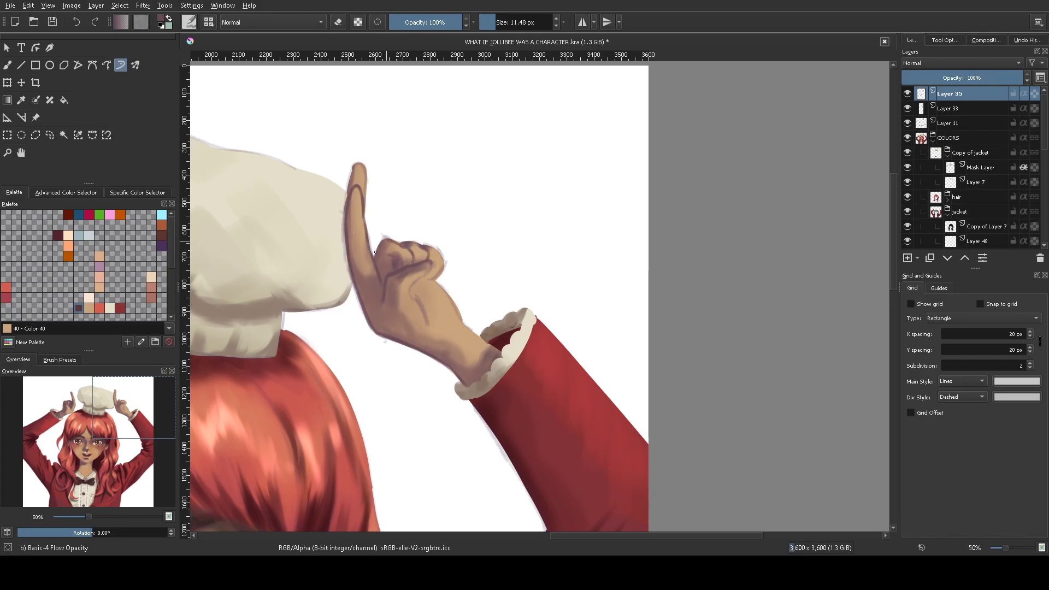
drag(424, 281, 440, 252)
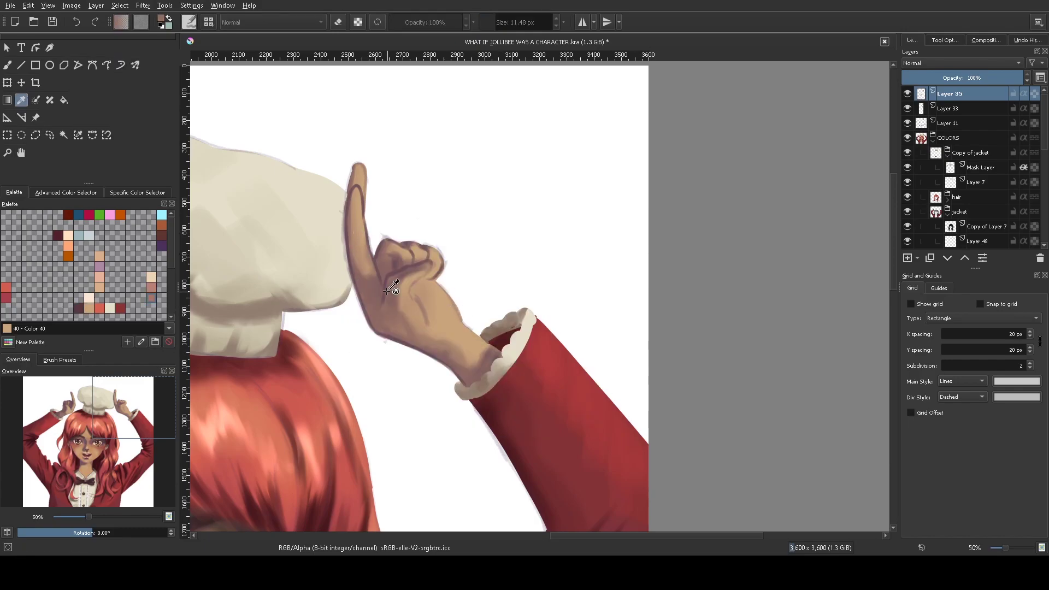
mouse_move(475, 335)
mouse_down()
mouse_move(437, 283)
mouse_move(415, 276)
mouse_up()
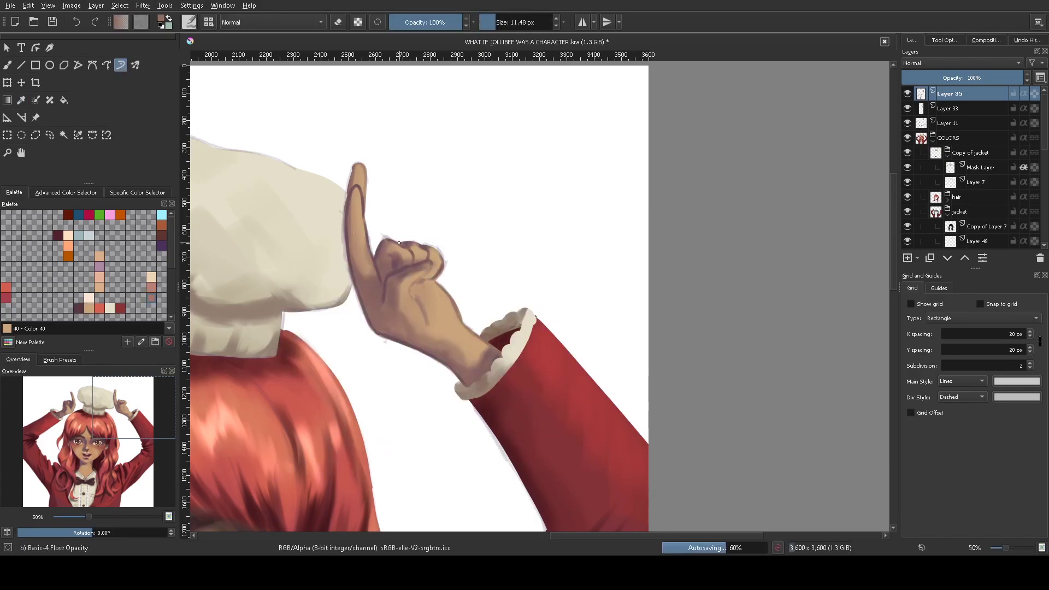
On Layer 7, erase the fingertip top and soften the palm with Airbrush Soft
click(377, 250)
key(e)
drag(359, 186, 358, 163)
key(e)
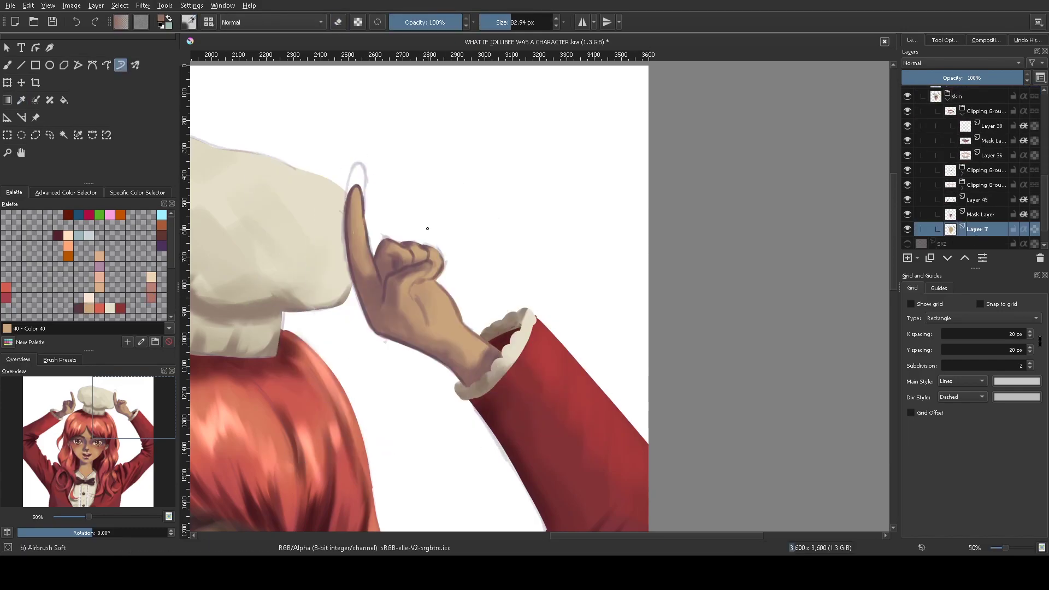
drag(423, 284, 425, 285)
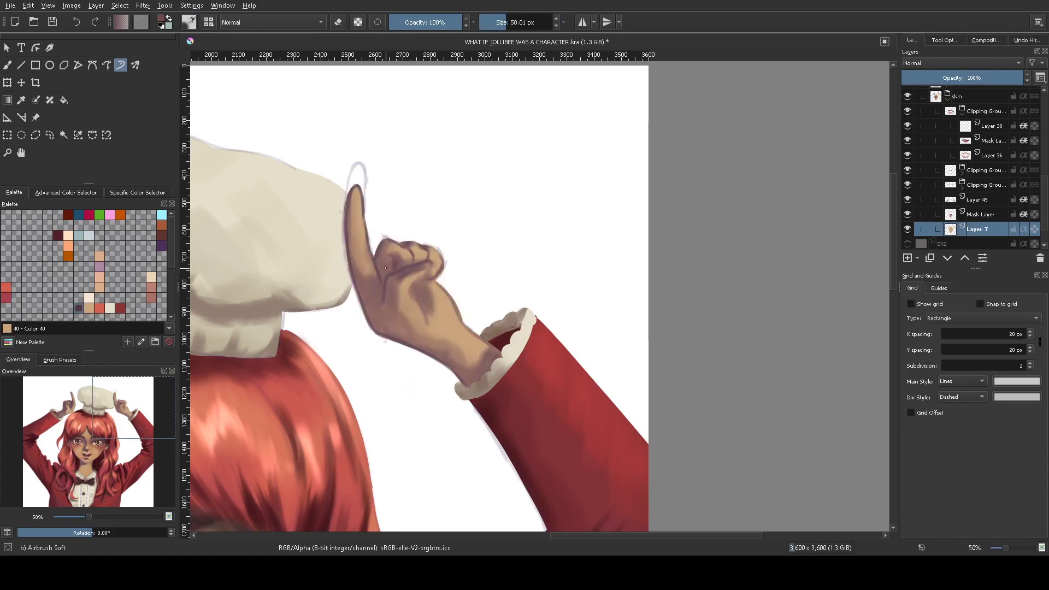
Hide Layer 11 and select Layer 43 inside the hair group
key(b)
scroll(335, 217, down, 2)
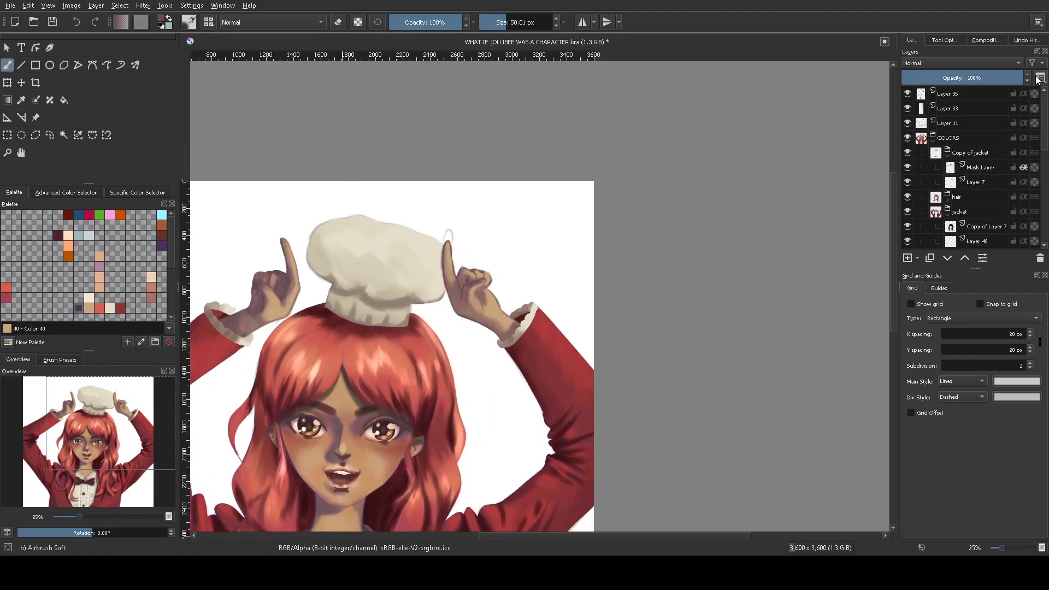
click(949, 123)
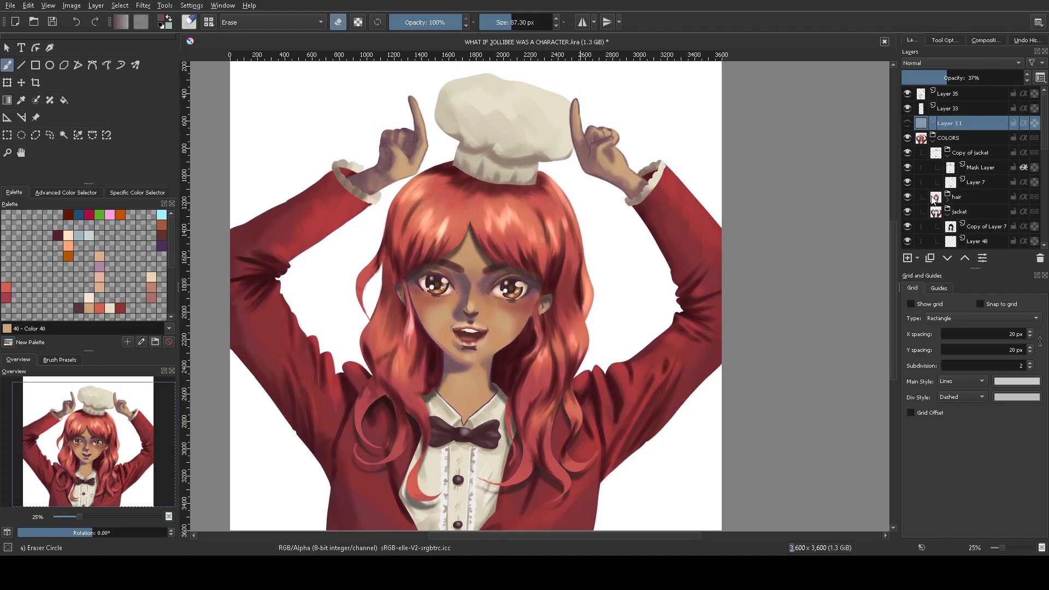
click(933, 198)
click(978, 227)
Darken the red hair ends lying over the jacket on both sides
right_click(421, 417)
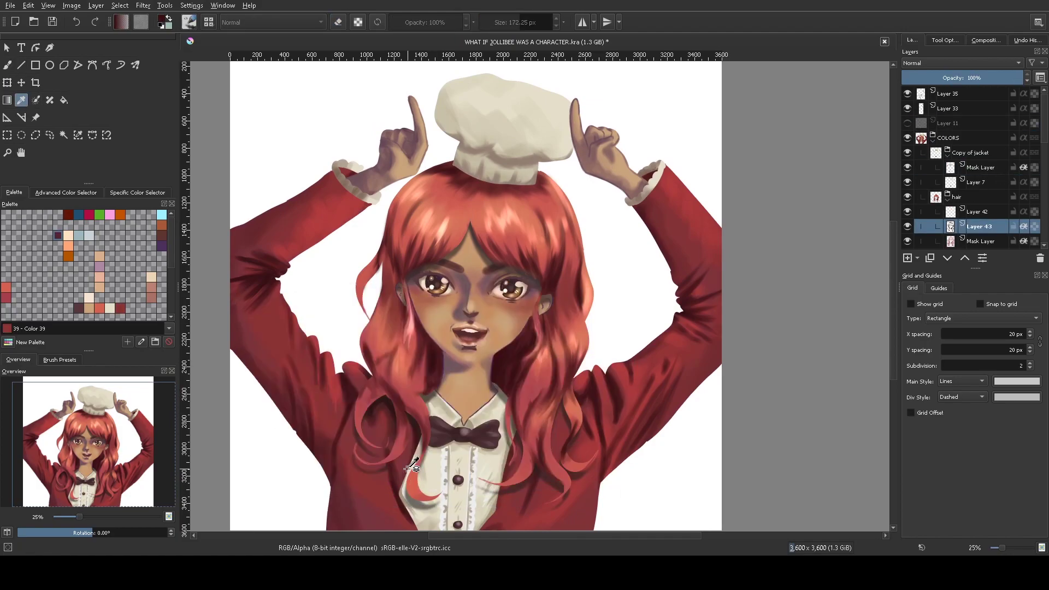
key(b)
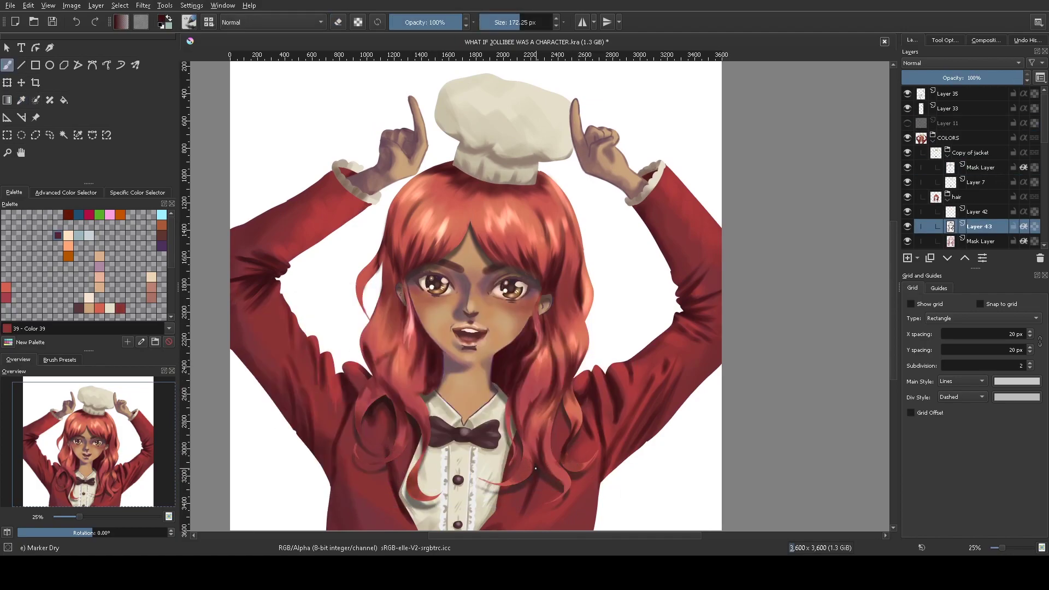
mouse_move(536, 468)
mouse_down()
mouse_move(510, 454)
mouse_move(418, 492)
mouse_move(366, 453)
mouse_up()
mouse_move(402, 418)
mouse_down()
mouse_move(364, 440)
mouse_move(386, 380)
mouse_up()
key(slash)
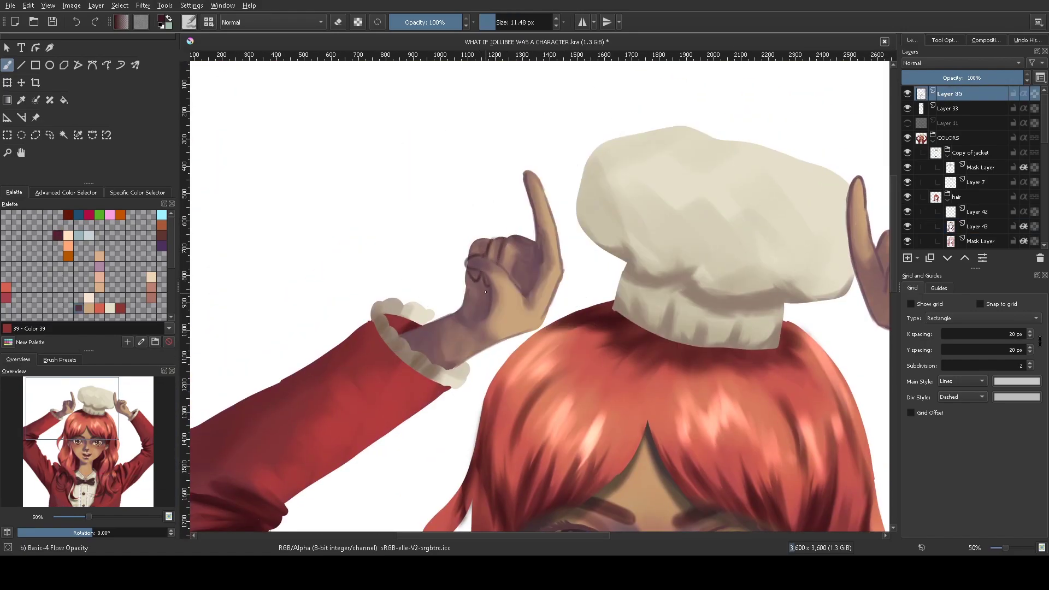
Touch up the hand's mask layer with Basic-3 Flow and add Layer 50 for the background
right_click(520, 261)
click(550, 280)
click(487, 283)
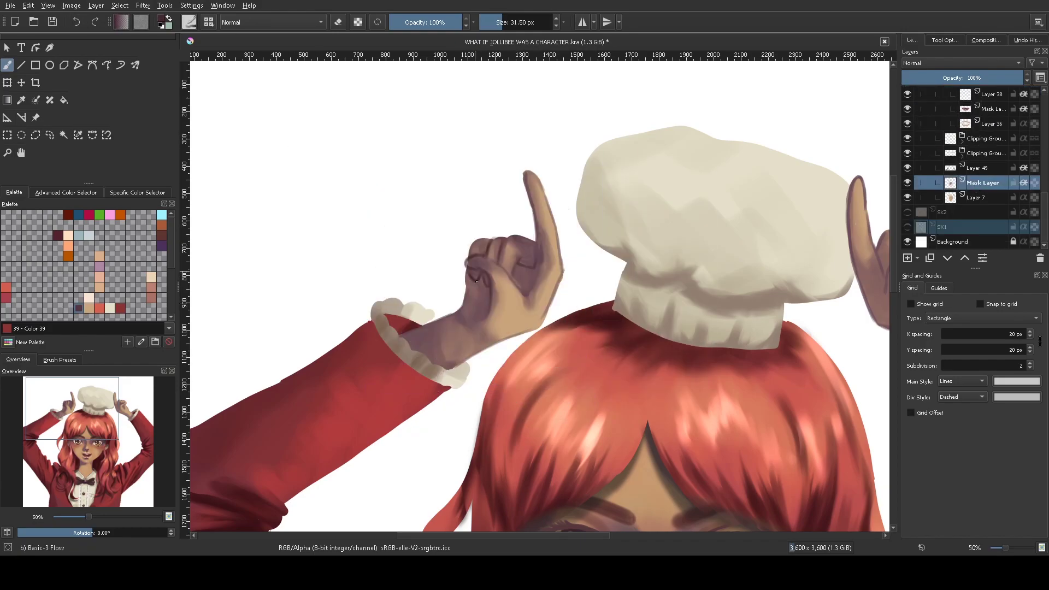
scroll(511, 258, down, 3)
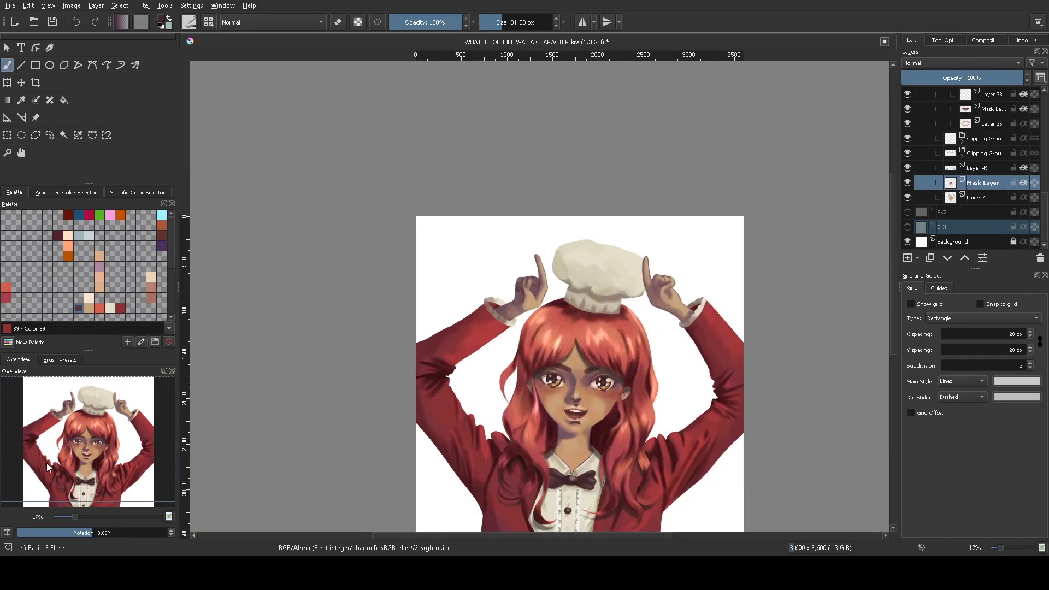
key(Insert)
Fill the background layer with pale yellow
right_click(352, 351)
click(342, 320)
key(f)
click(408, 217)
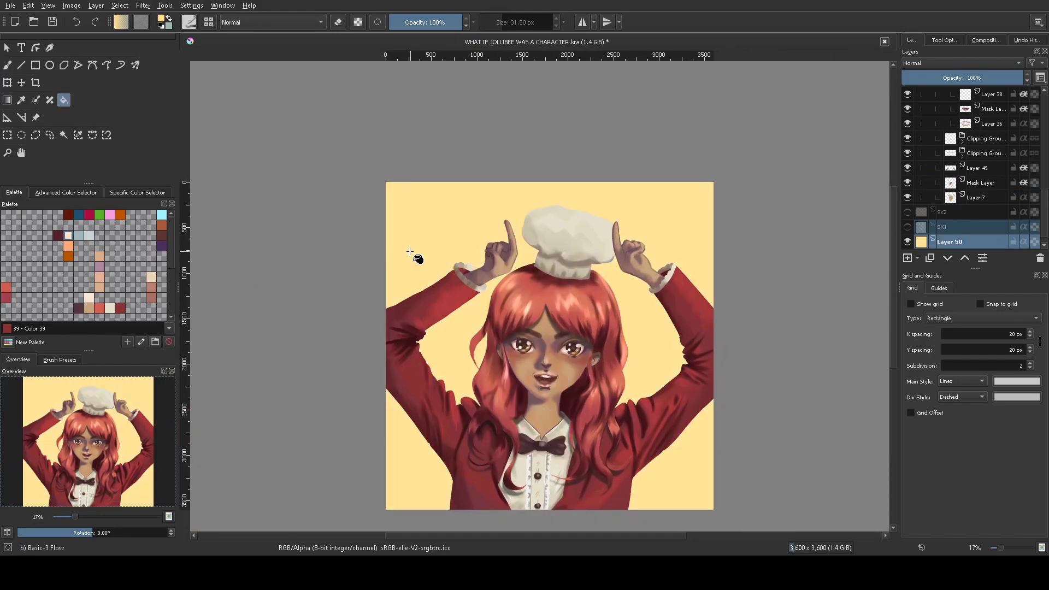
On a new top layer, write a small signature on the right sleeve
key(Insert)
key(b)
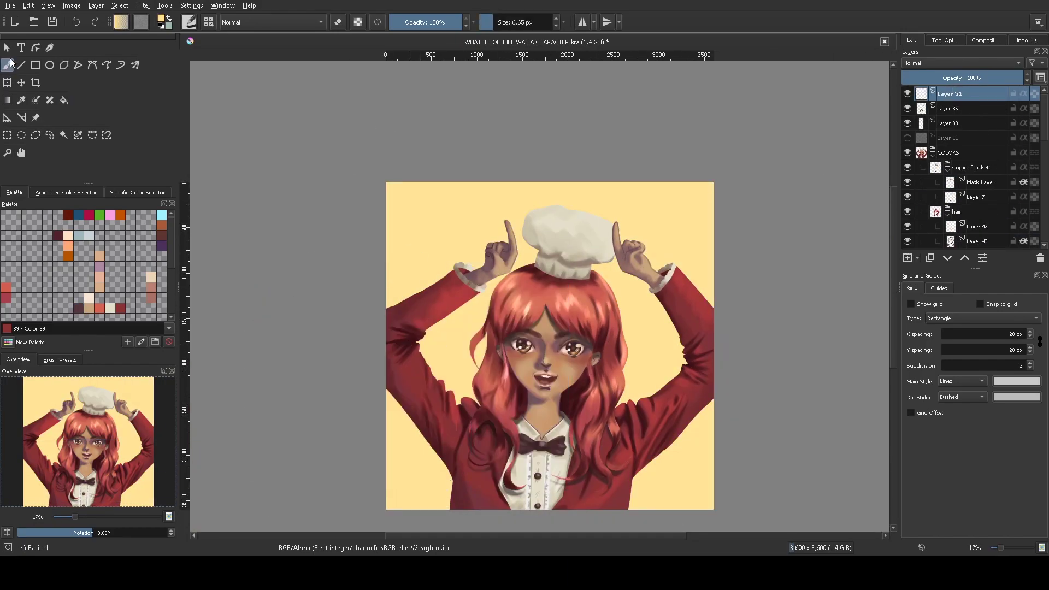
scroll(112, 495, up, 3)
click(111, 495)
drag(111, 495, 122, 455)
drag(565, 340, 633, 291)
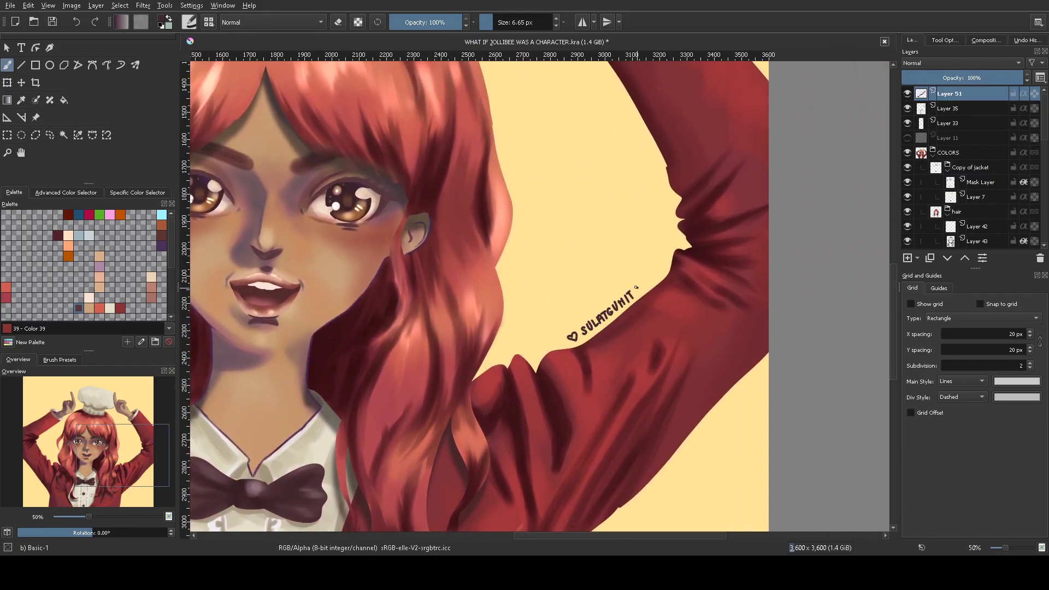
Paint pink brushy strokes with the 1000 px Shapes Square brush around the figure, then save
scroll(633, 279, down, 3)
scroll(437, 246, up, 2)
key(slash)
key(Page_Down)
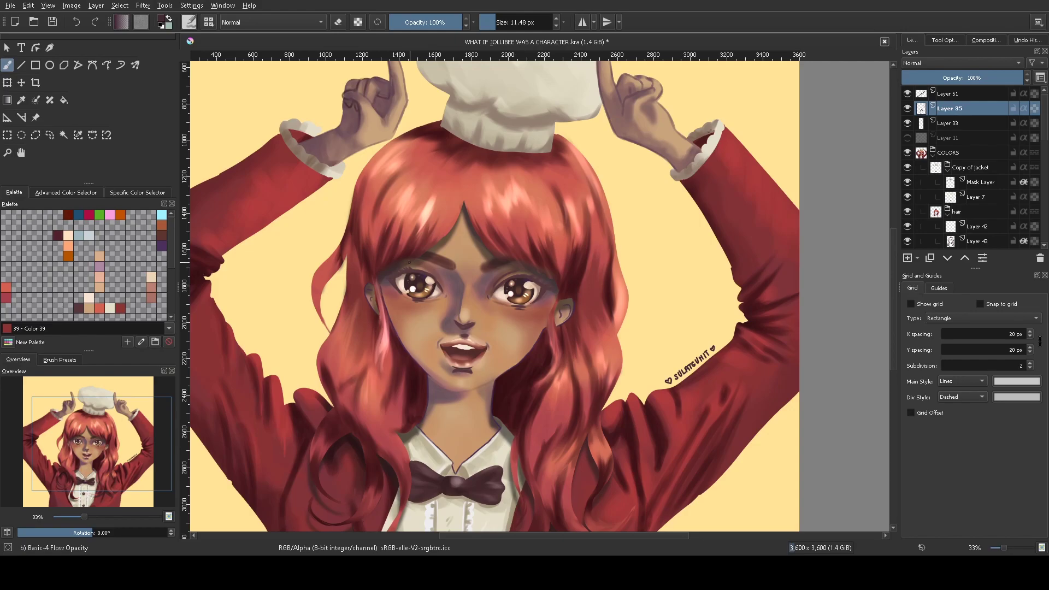
scroll(442, 332, down, 2)
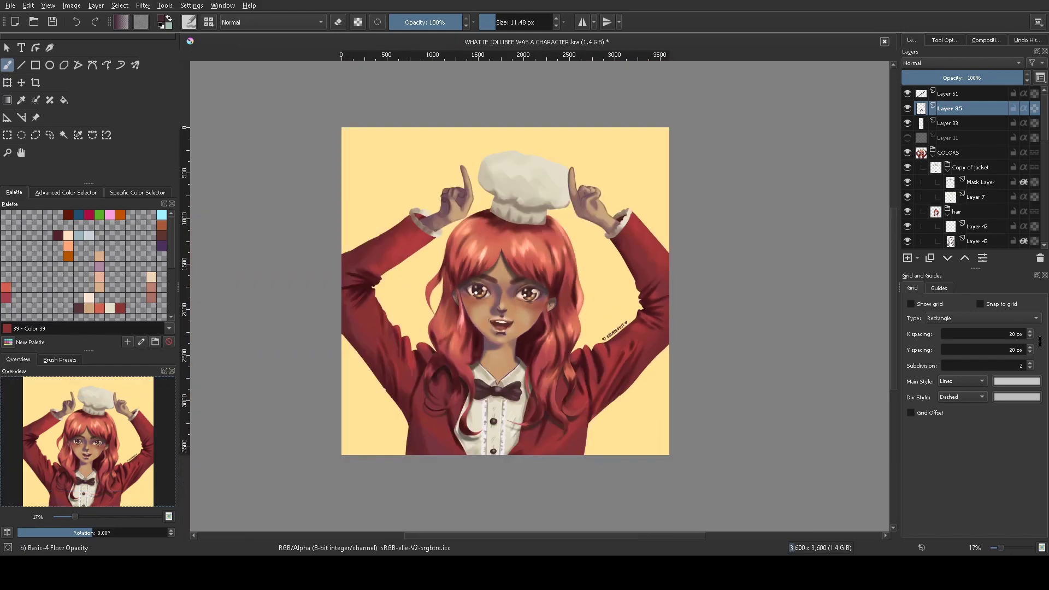
scroll(172, 486, up, 3)
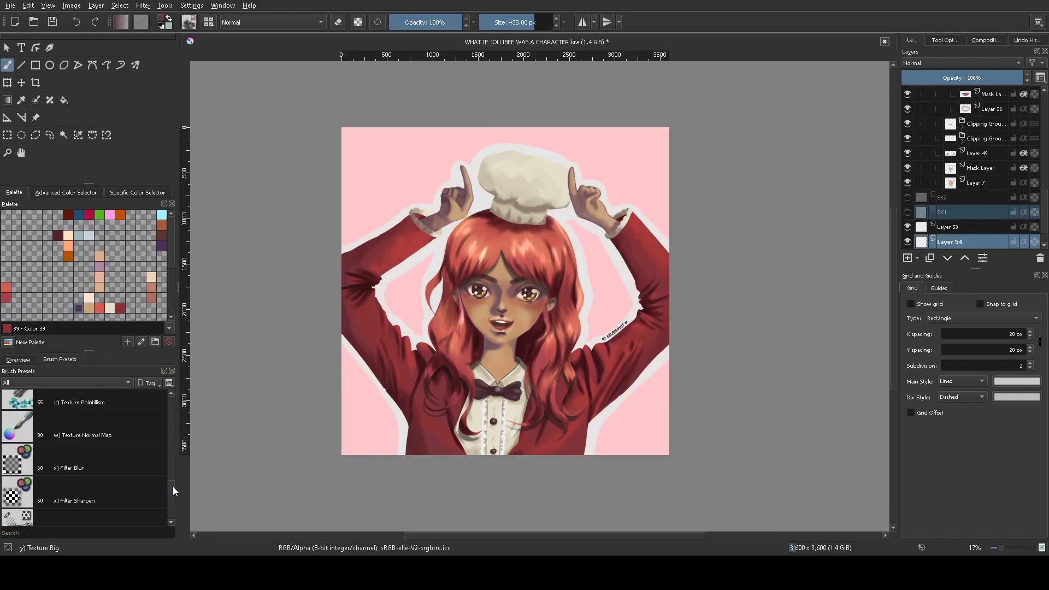
key(/)
drag(350, 197, 666, 142)
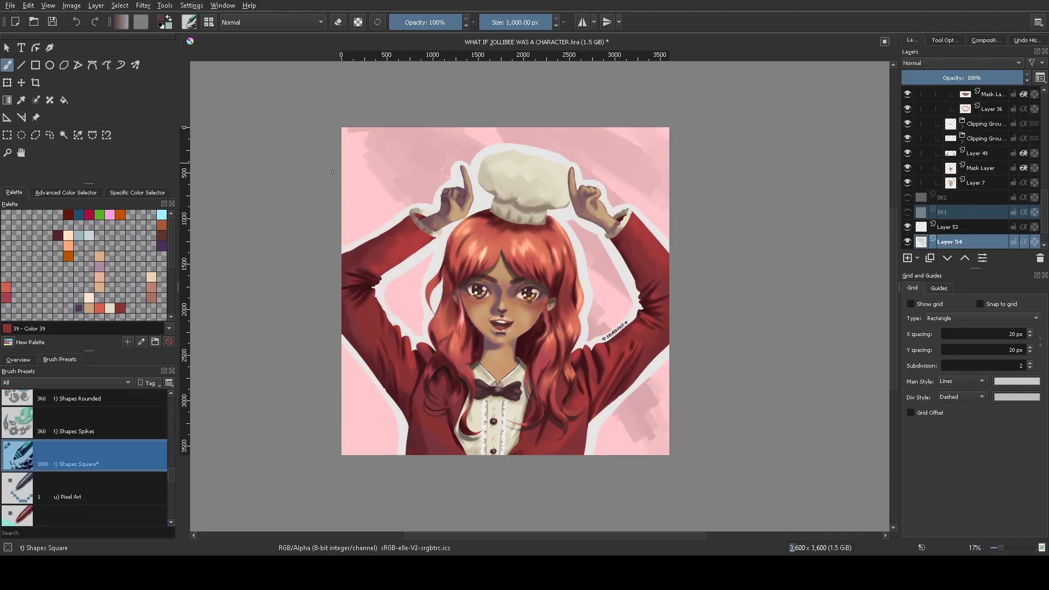
drag(344, 415, 393, 349)
drag(601, 454, 661, 404)
key(ctrl+s)
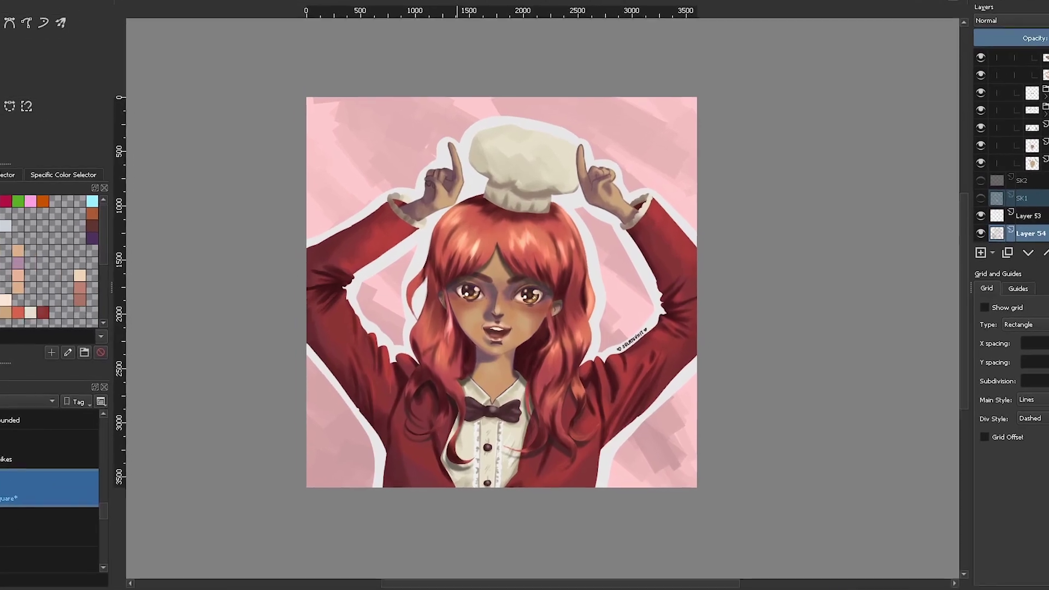